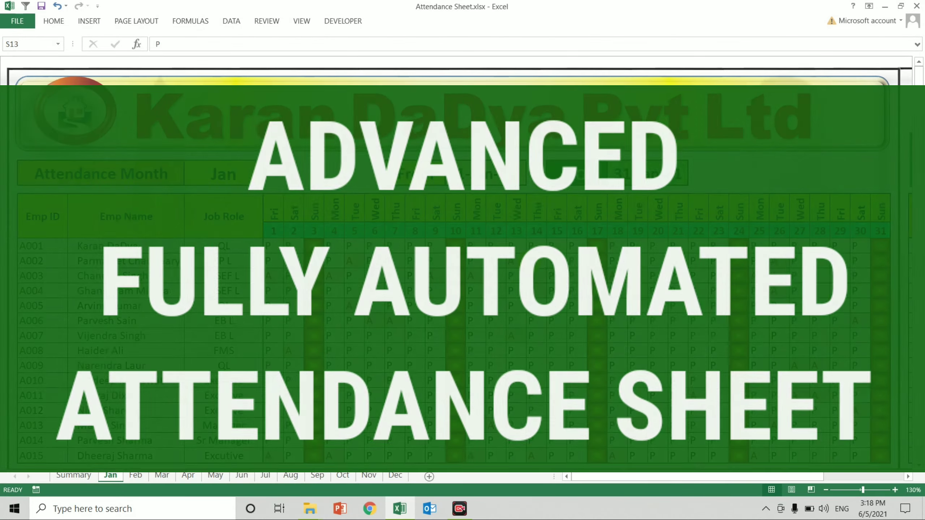
Step: Rename the Jan sheet to Jan 20, then rename it back to Jan
left_click(530, 261)
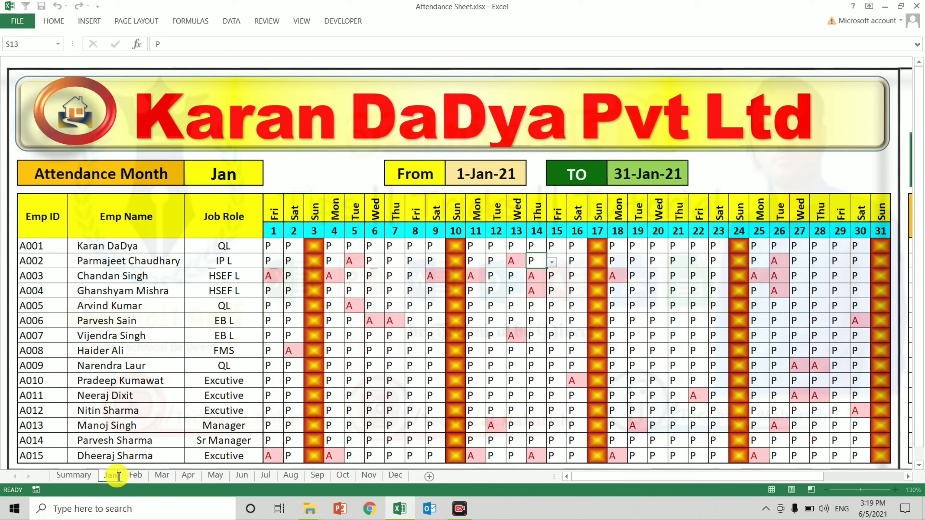
type(" 20")
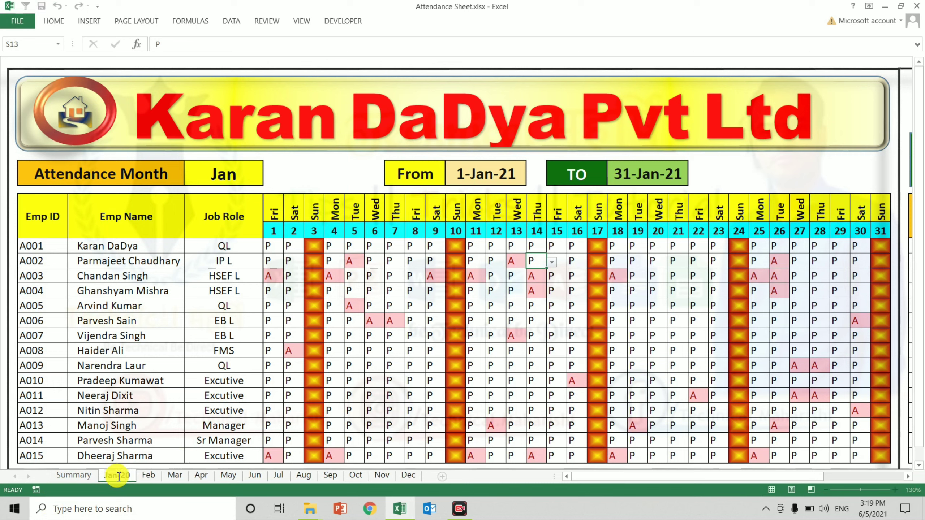
key("Return")
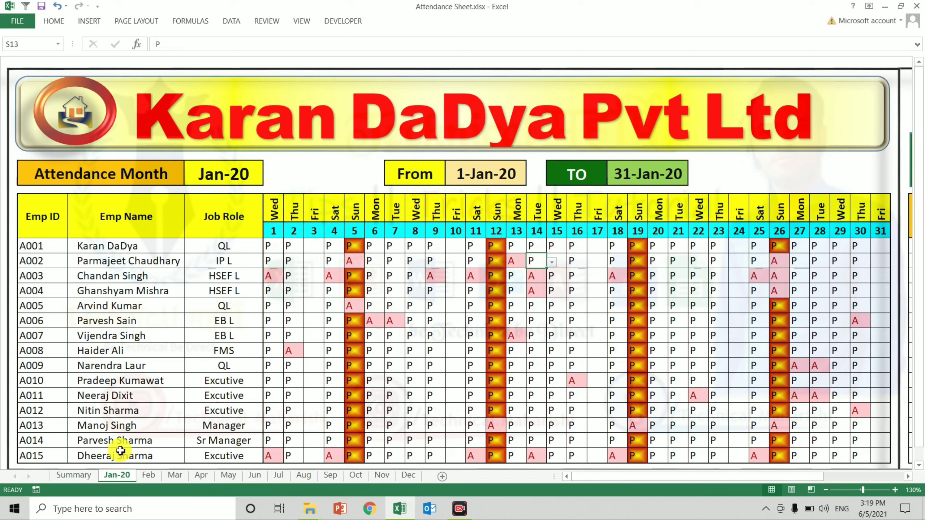
double_click(121, 476)
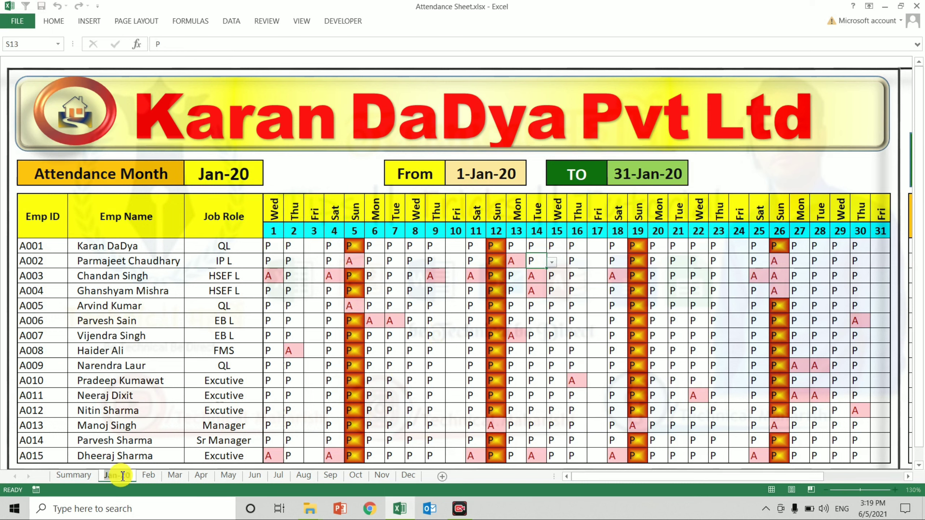
type("Jan")
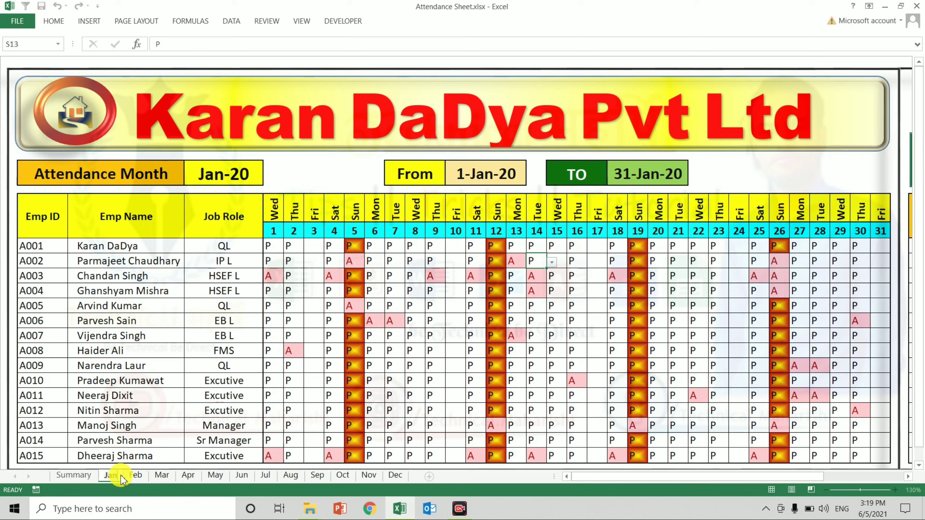
key("Return")
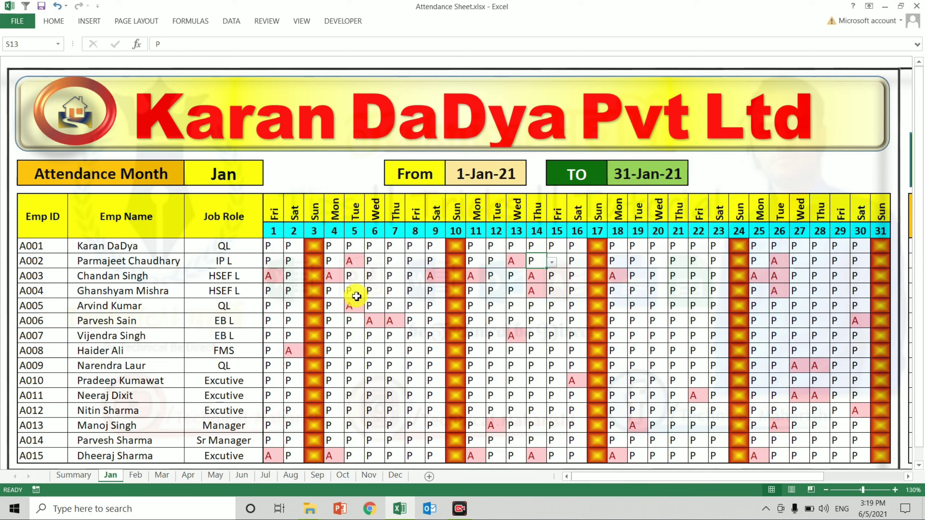
Step: Mark A002 absent (A) on day 21 and fill A down the day-21 column
left_click(701, 476)
left_click_drag(704, 474, 785, 472)
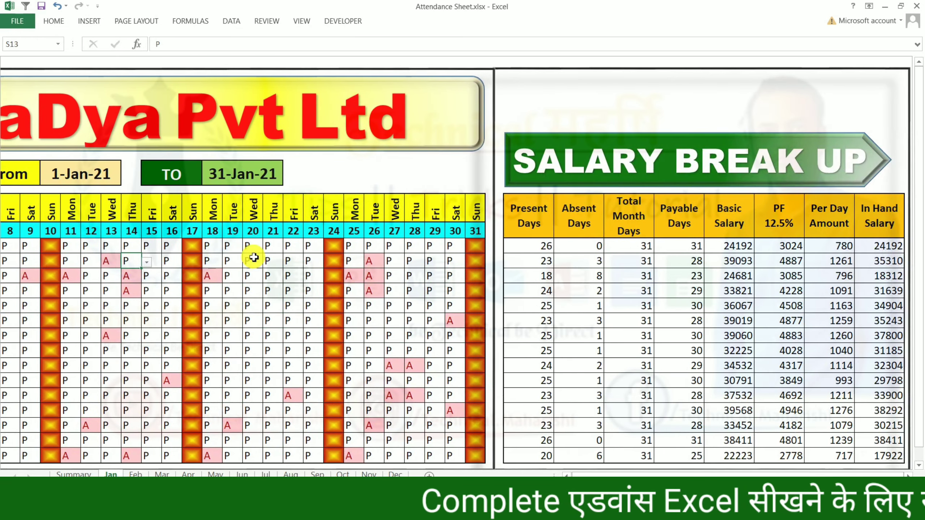
left_click(278, 259)
type("A")
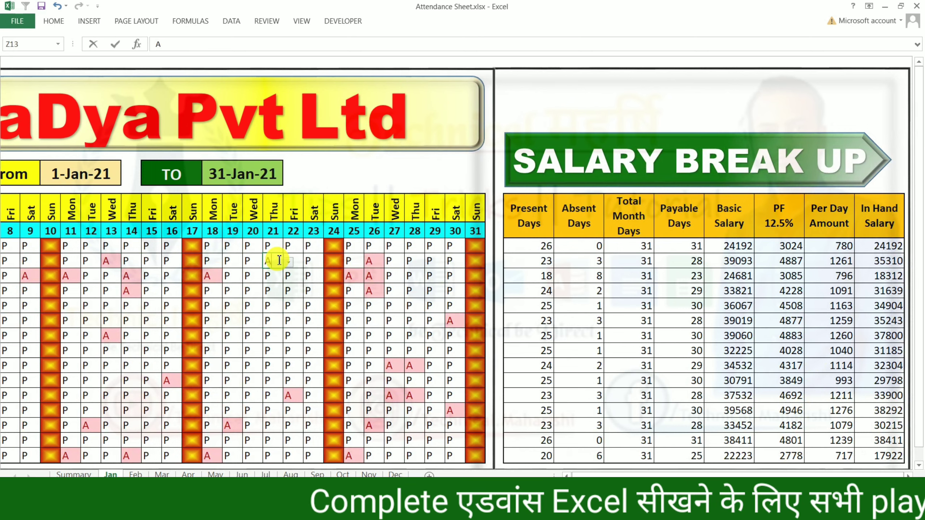
key("Return")
left_click(278, 260)
key("shift+Down")
key("shift+Down")
key("shift+Down")
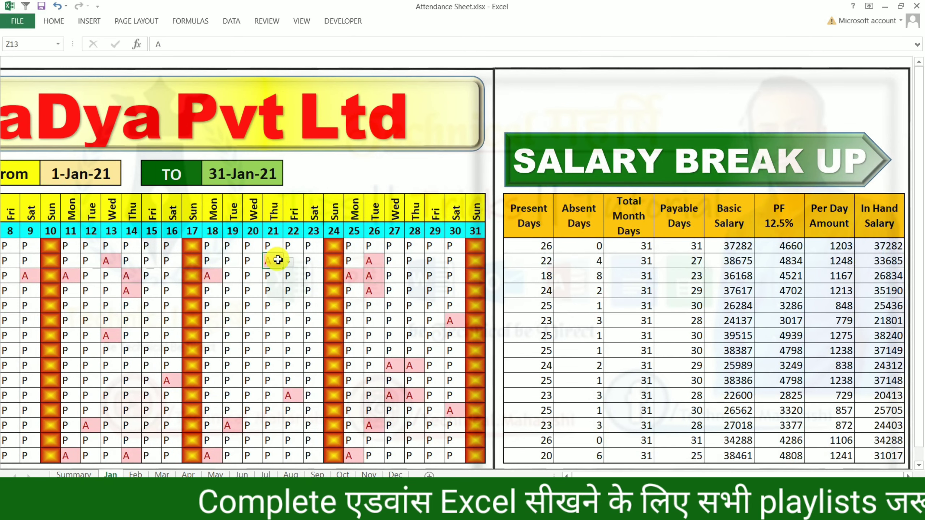
key("ctrl+d")
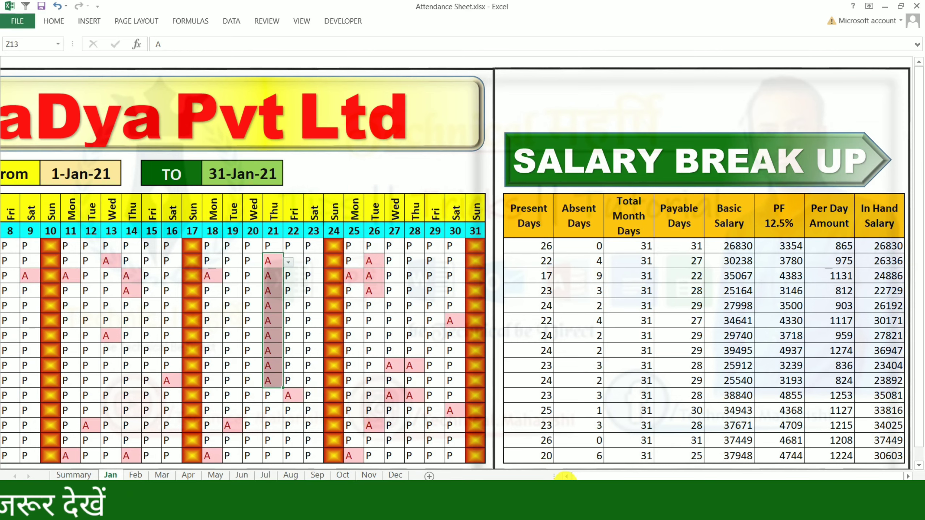
left_click(567, 476)
left_click(567, 476)
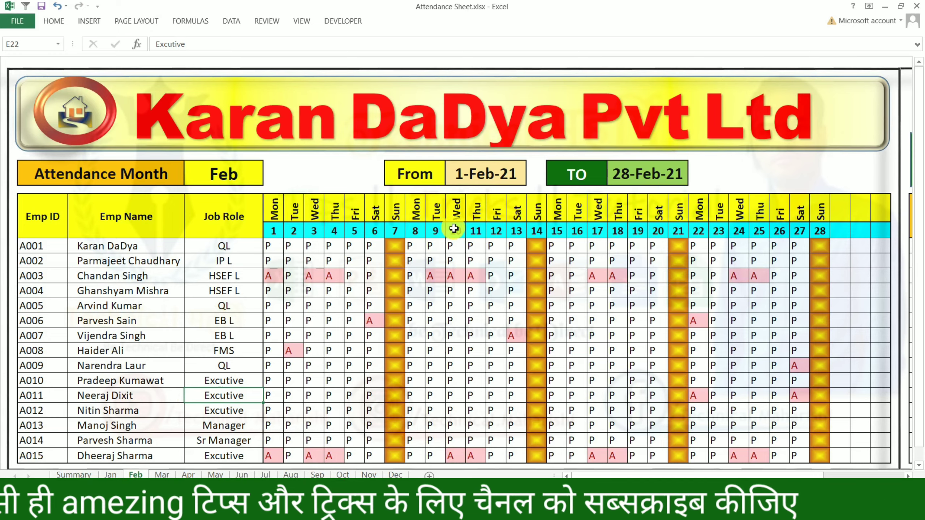
Step: Open the Summary dashboard, jump to the Aug sheet, then return home to Summary
left_click(84, 475)
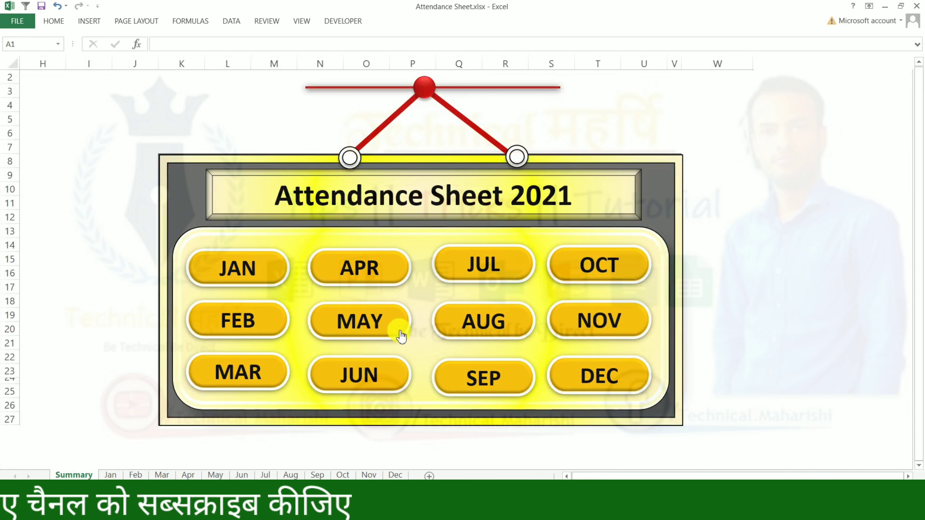
left_click(446, 326)
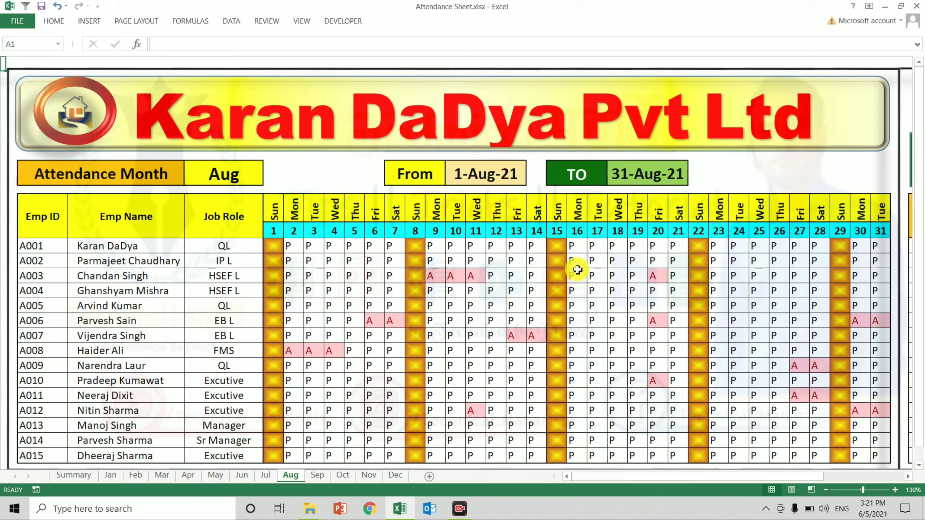
left_click(64, 107)
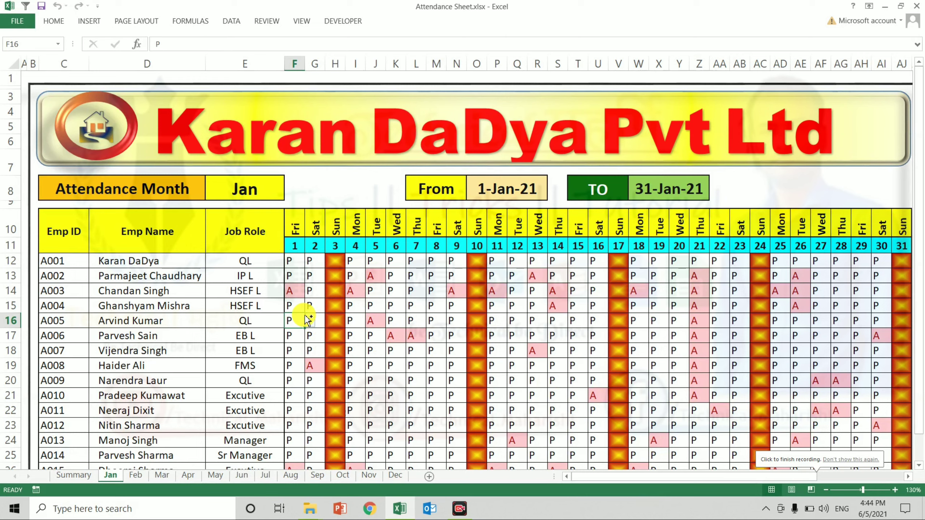
Step: Create a new blank workbook with gridlines hidden and its sheet renamed Jan
key("ctrl+n")
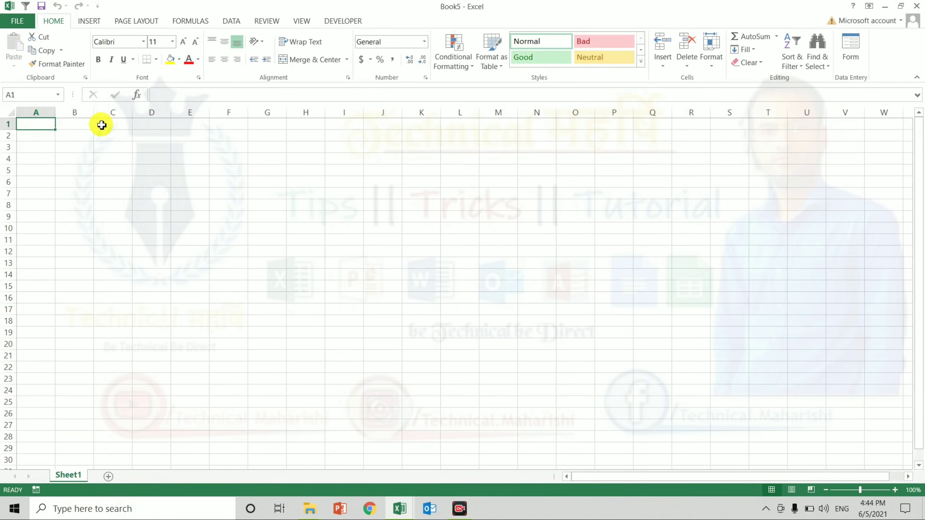
left_click(306, 25)
left_click(149, 61)
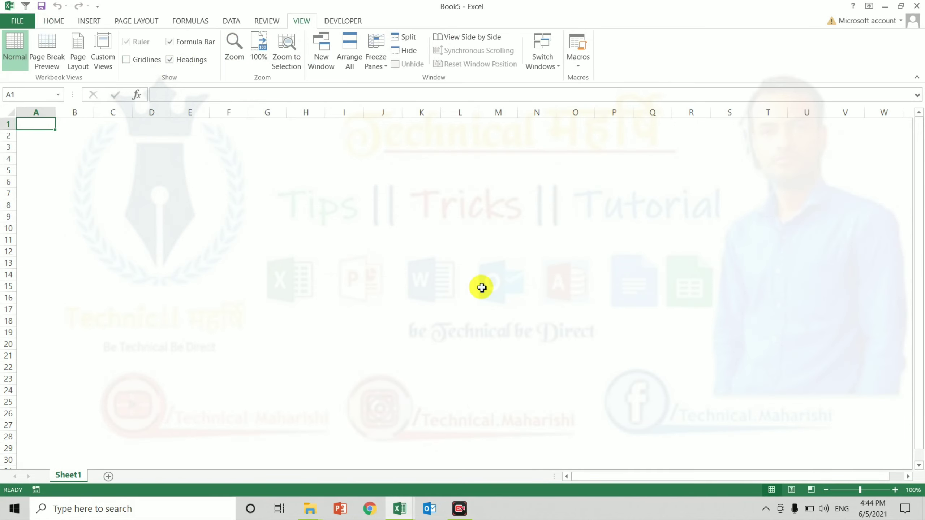
double_click(60, 475)
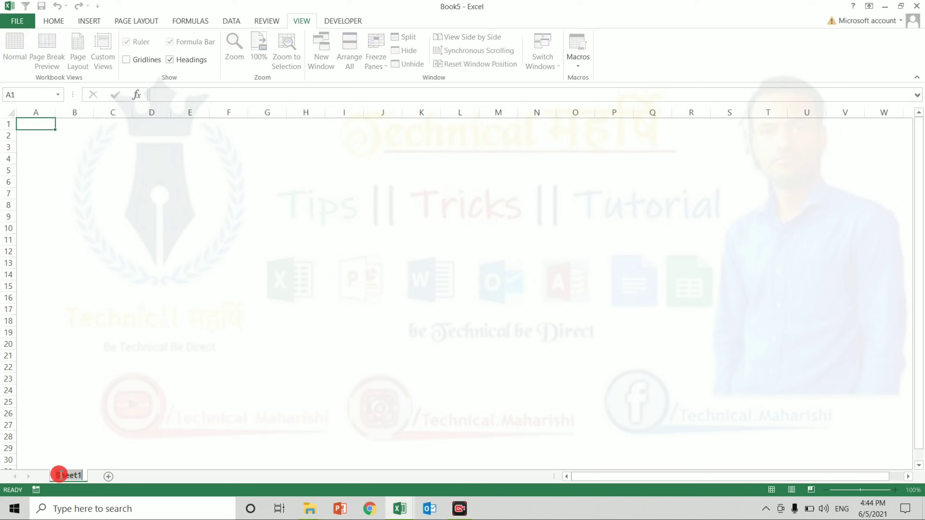
key("BackSpace")
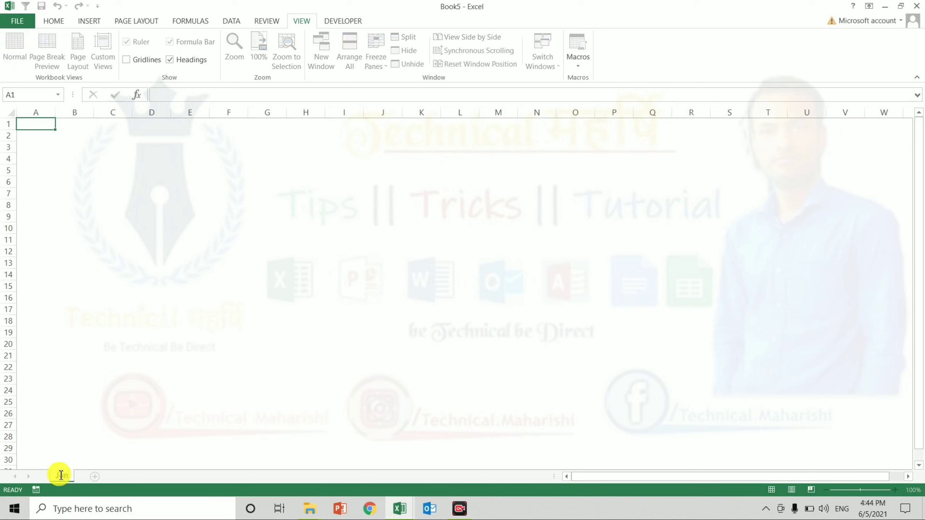
key("Return")
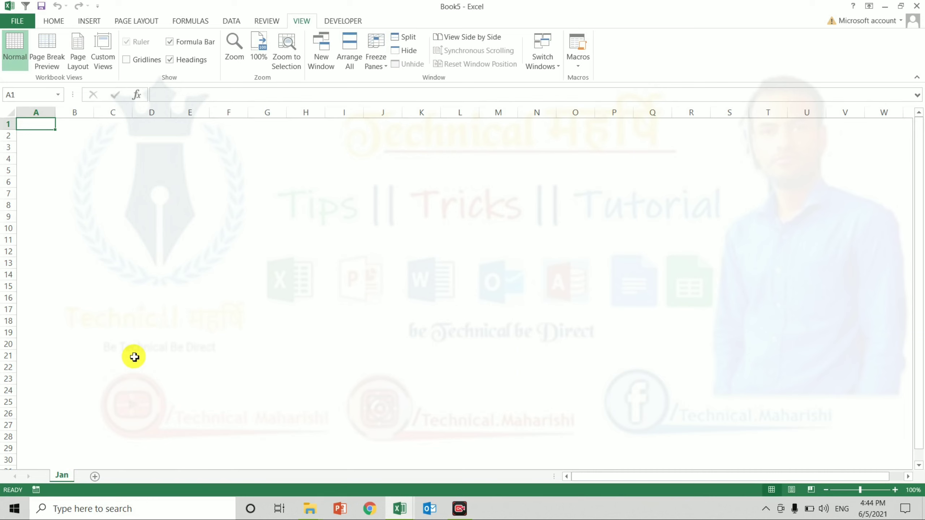
Step: Save the workbook to the Desktop as Attendance 2021.xlsx
key("ctrl+s")
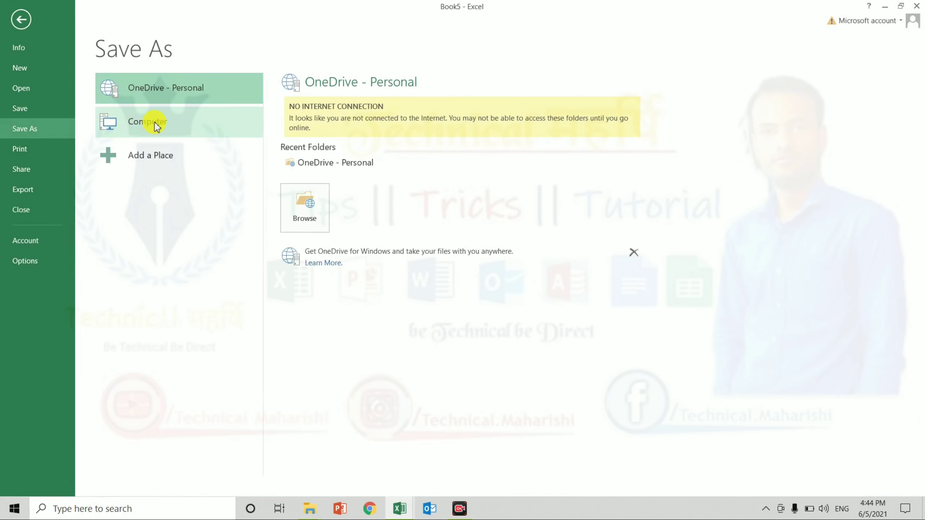
left_click(155, 122)
left_click(302, 121)
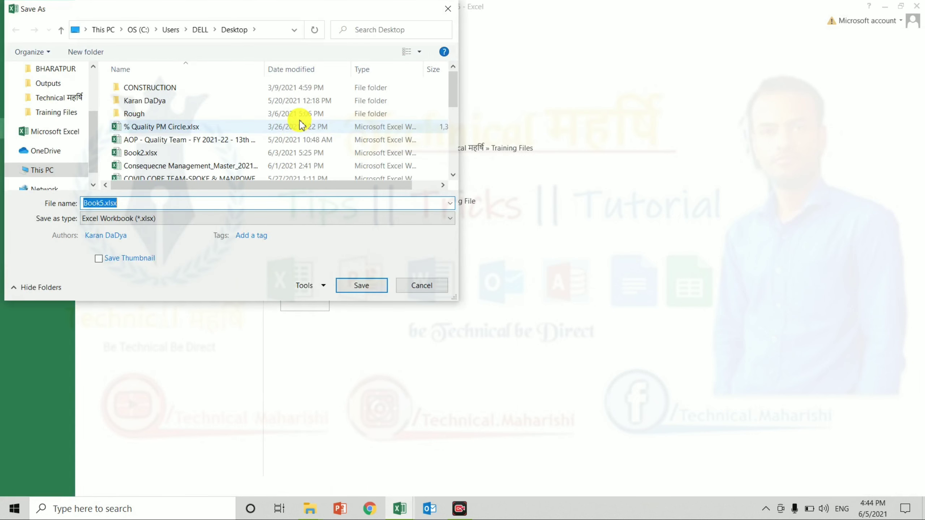
type("Attend")
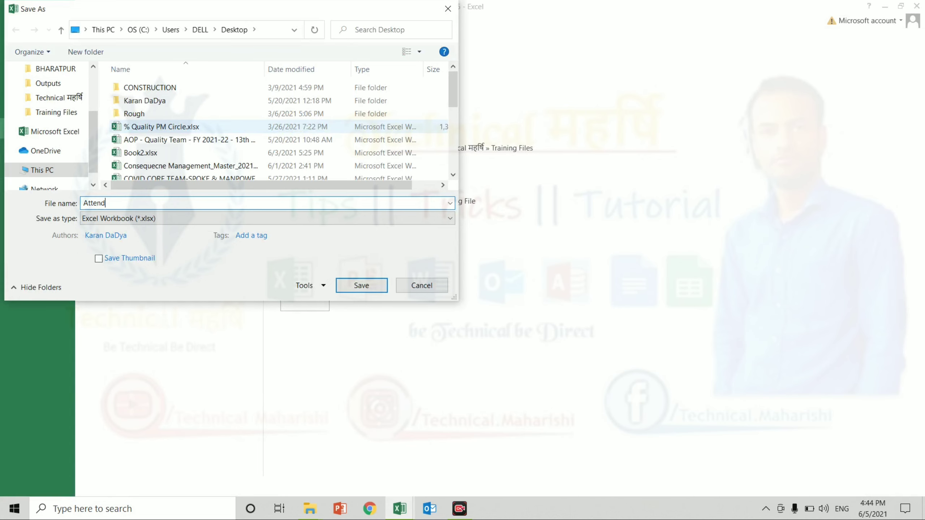
type("ance 2021")
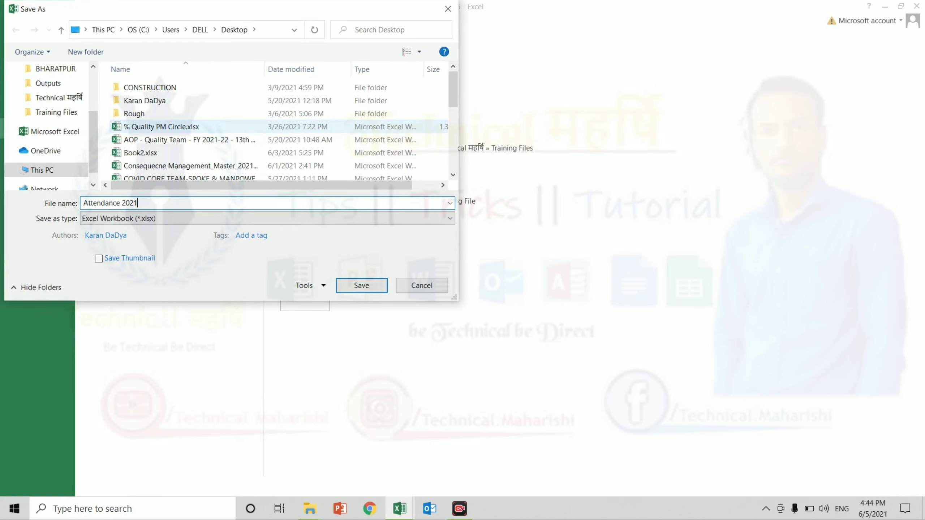
key("Return")
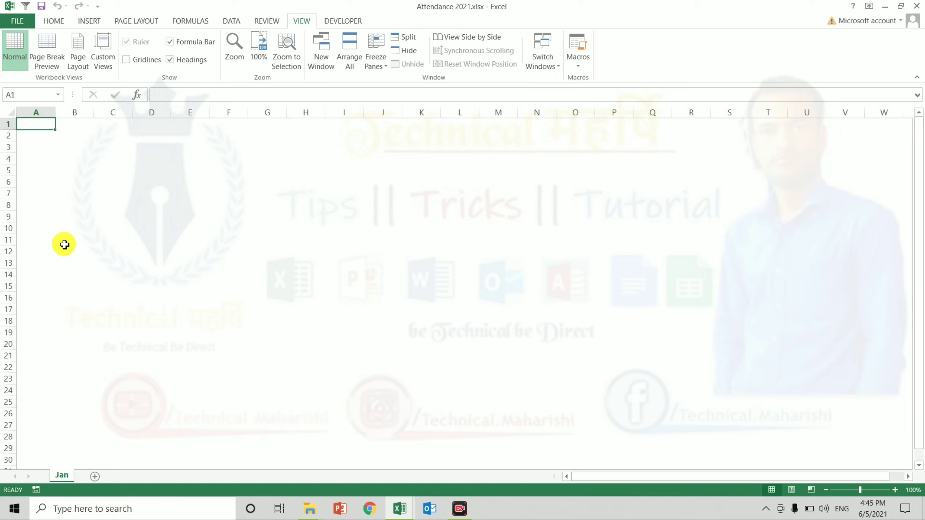
Step: Copy the Emp ID, Emp Name and Job Role table from the Attendance Sheet workbook into B11
left_click(60, 240)
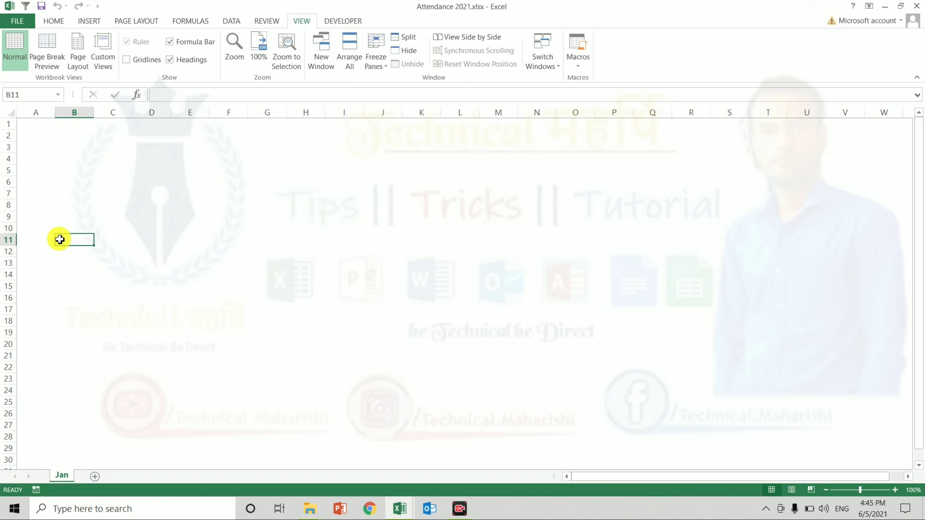
key("alt+Tab")
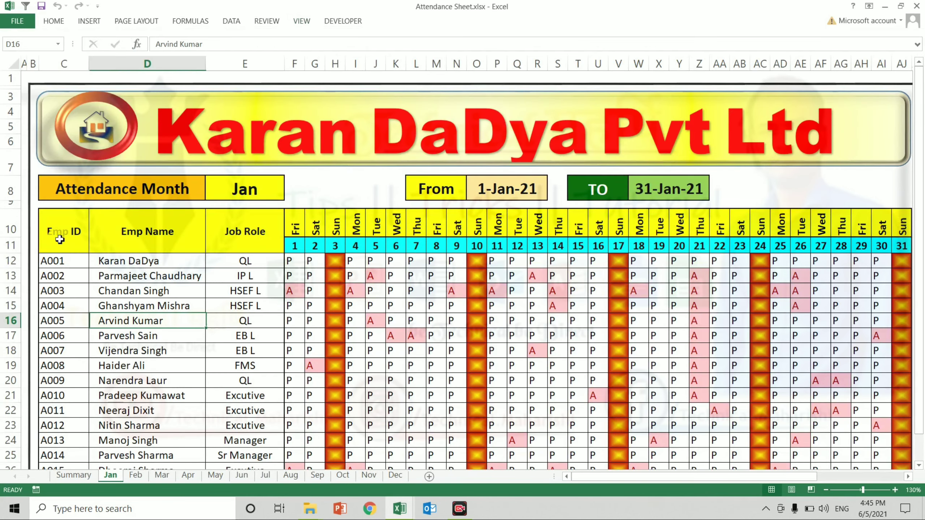
left_click_drag(60, 240, 146, 240)
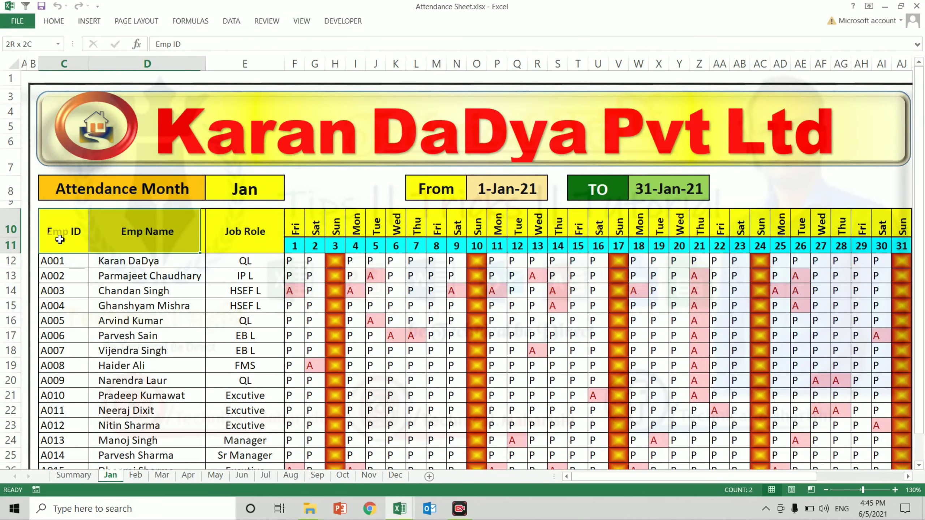
key("shift+Right")
key("shift+Down")
key("ctrl+shift+Down")
key("ctrl+c")
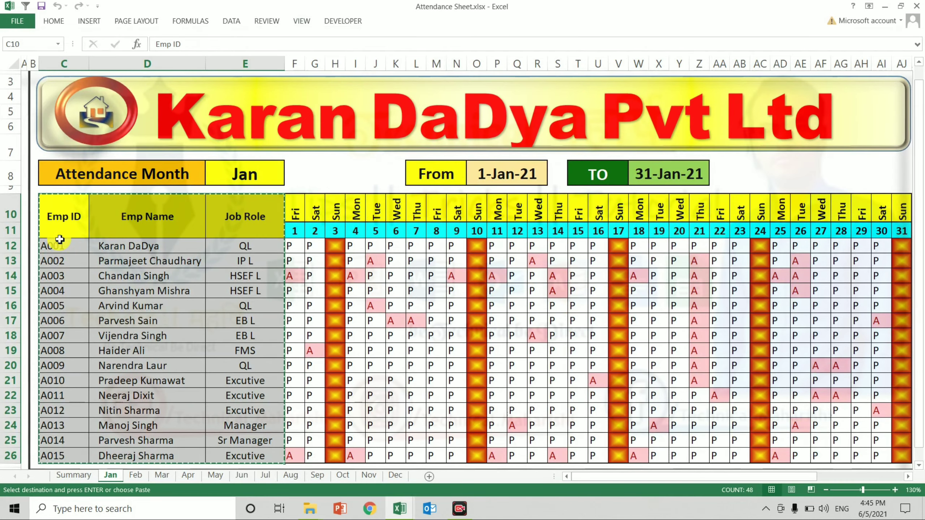
key("alt+Tab")
key("Return")
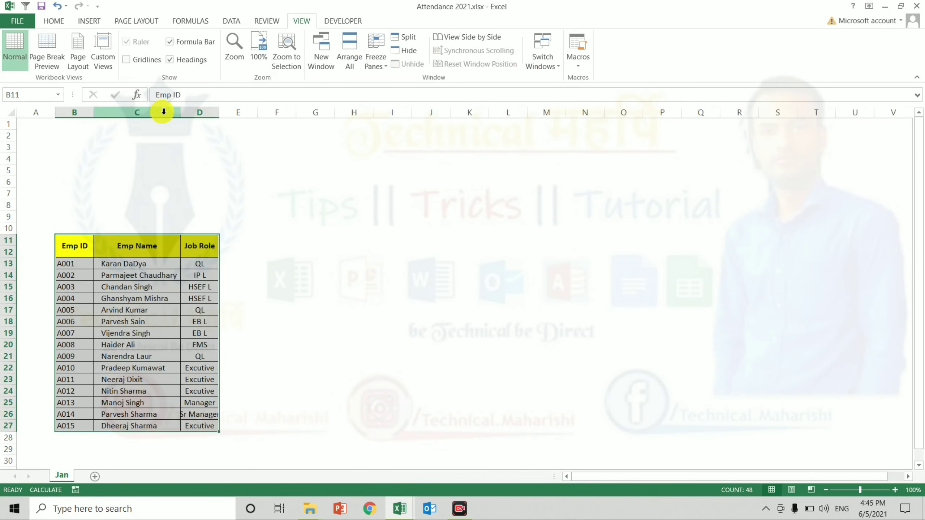
Step: AutoFit the name and Job Role columns so every entry shows in full
double_click(132, 109)
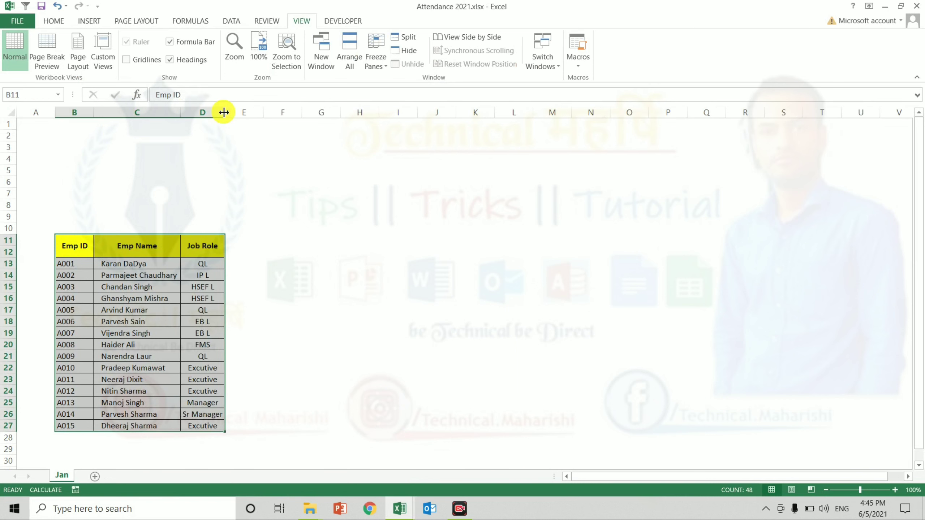
double_click(224, 112)
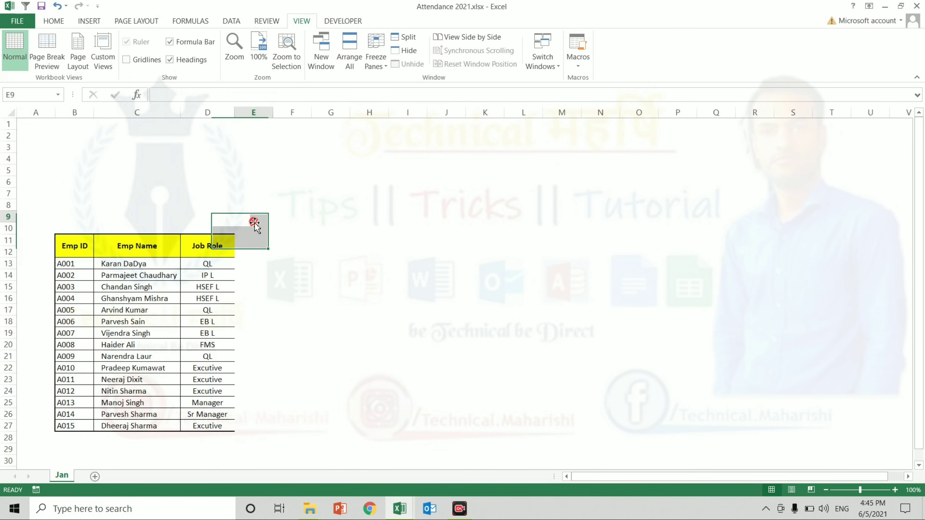
left_click(175, 246)
Step: Merge B9:C9 into one bold, yellow-filled, middle-aligned cell
key("alt+h")
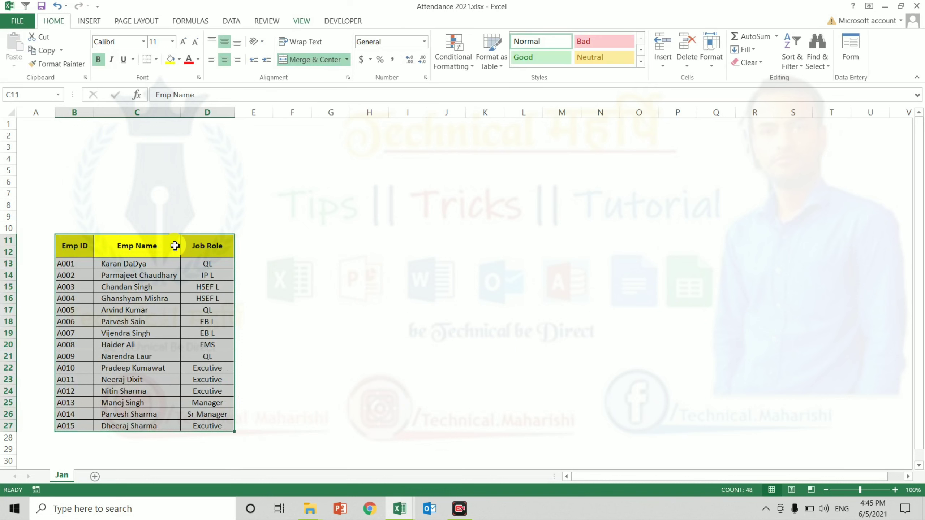
left_click(133, 255)
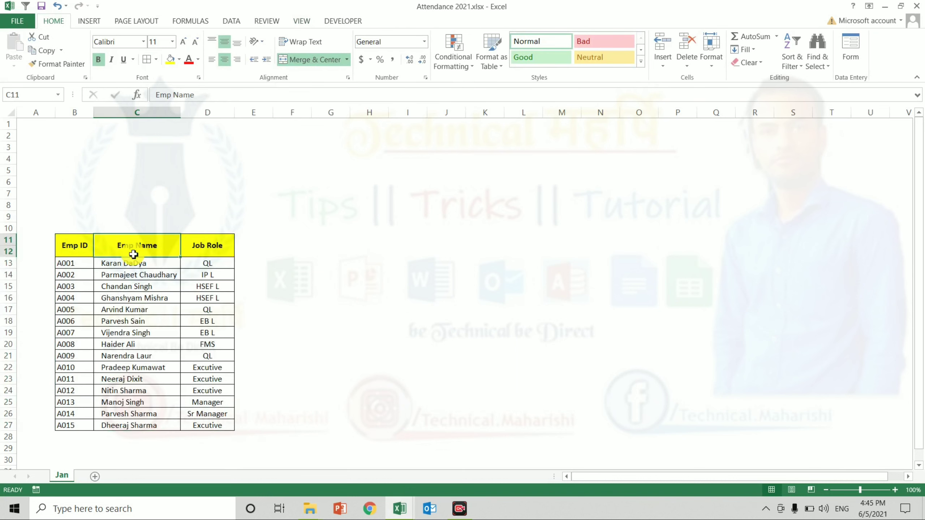
left_click(80, 227)
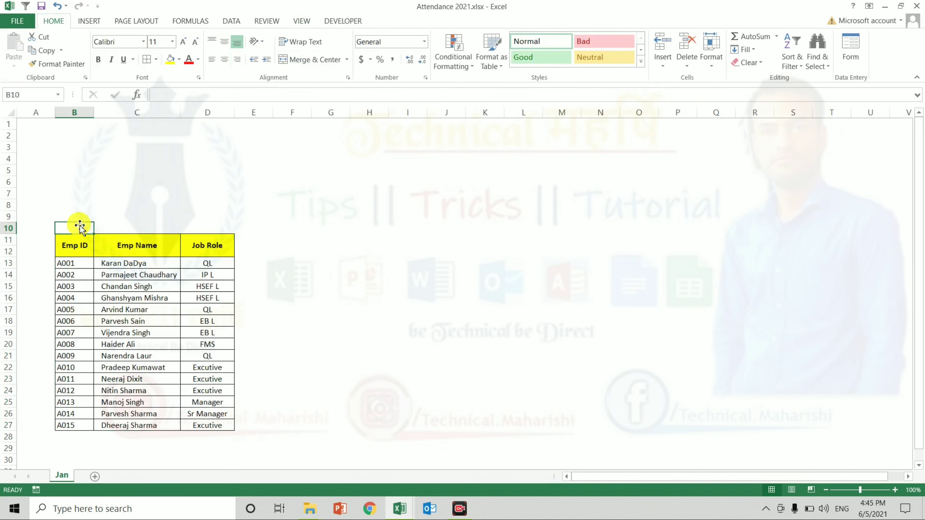
key("Up")
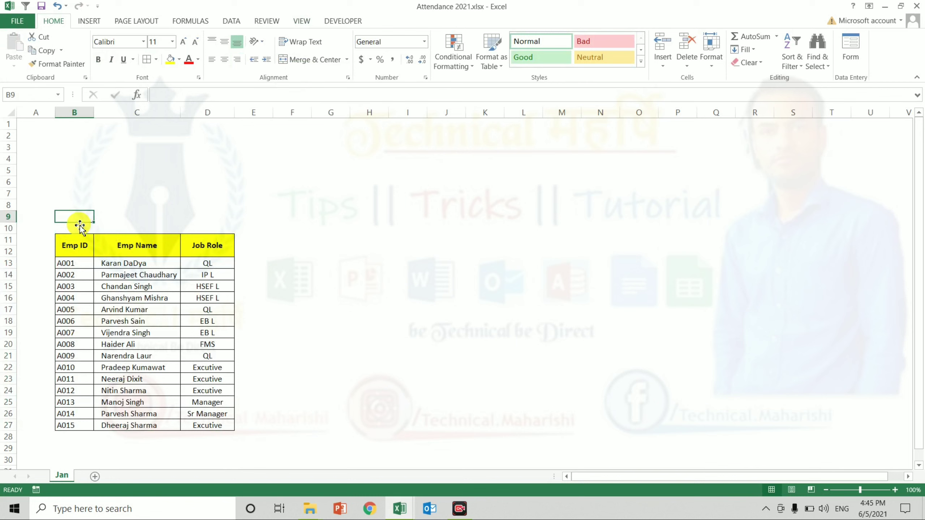
key("shift+Right")
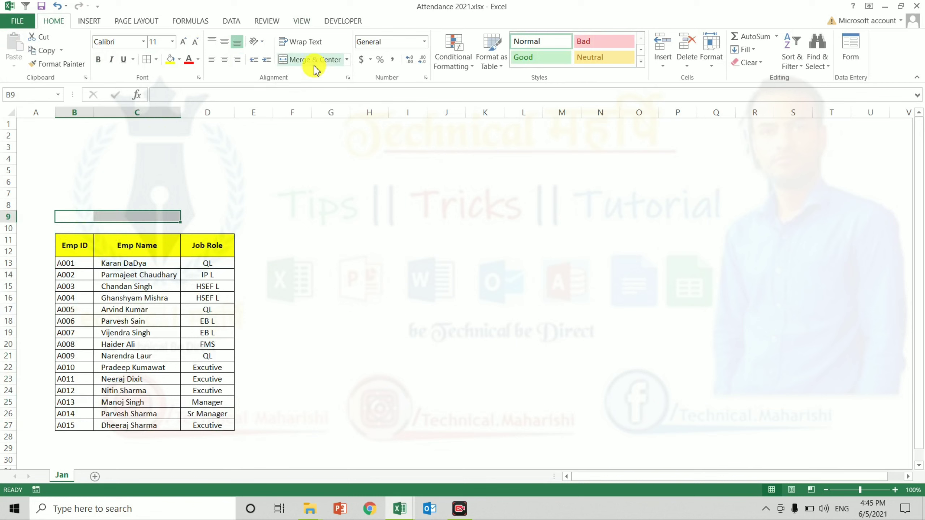
left_click(315, 59)
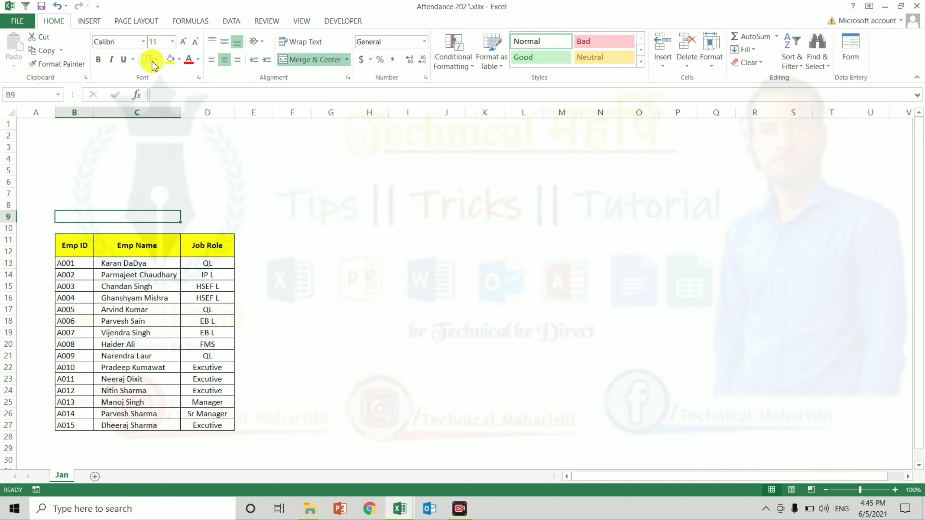
left_click(170, 59)
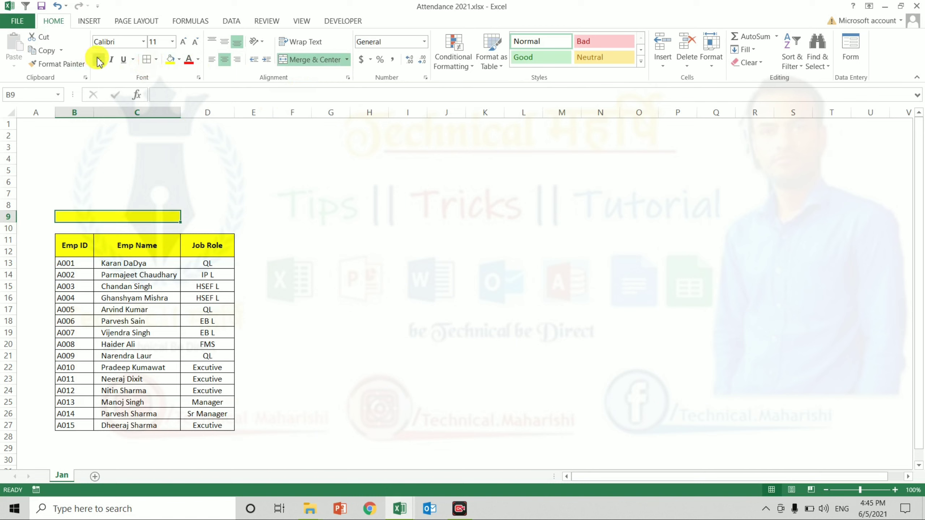
left_click(99, 59)
left_click(225, 43)
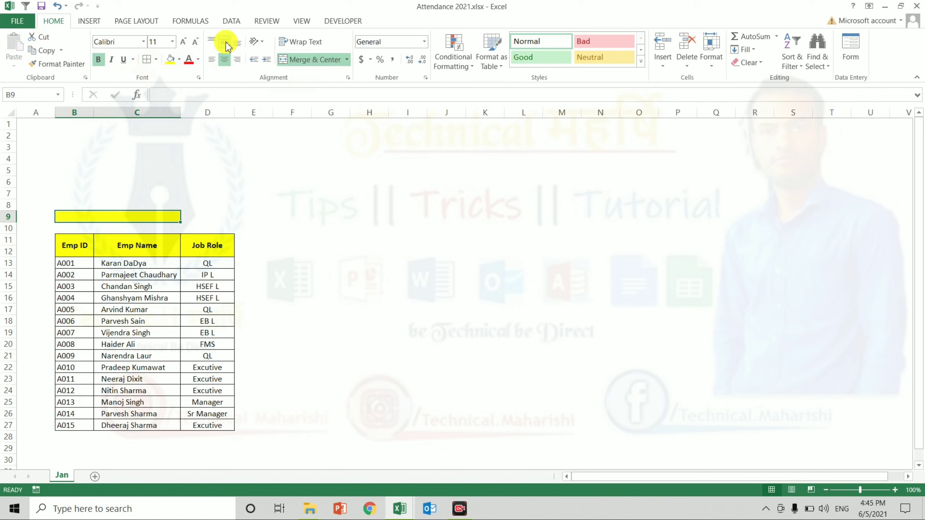
Step: Label the merged cell Month Name at size 14, making row 9 taller and row 8 shorter
type("Month Namr")
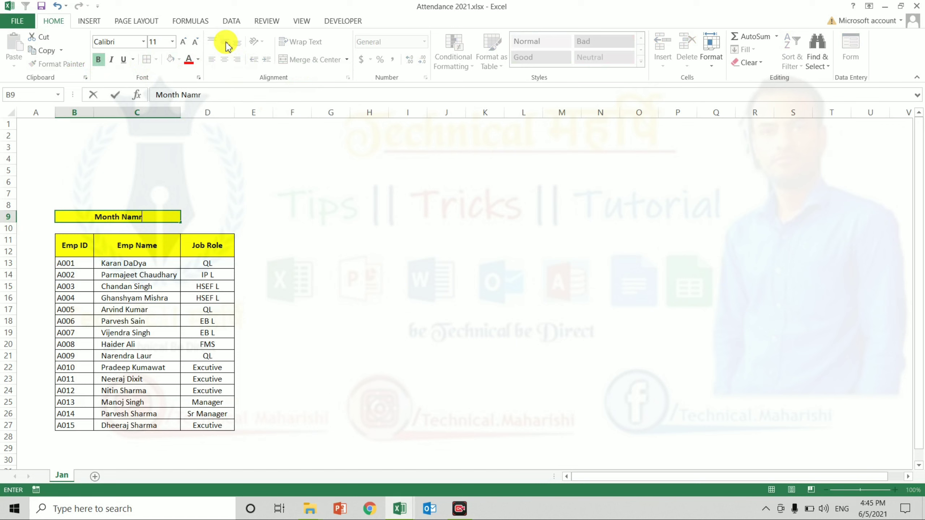
key("BackSpace")
type("e")
key("Return")
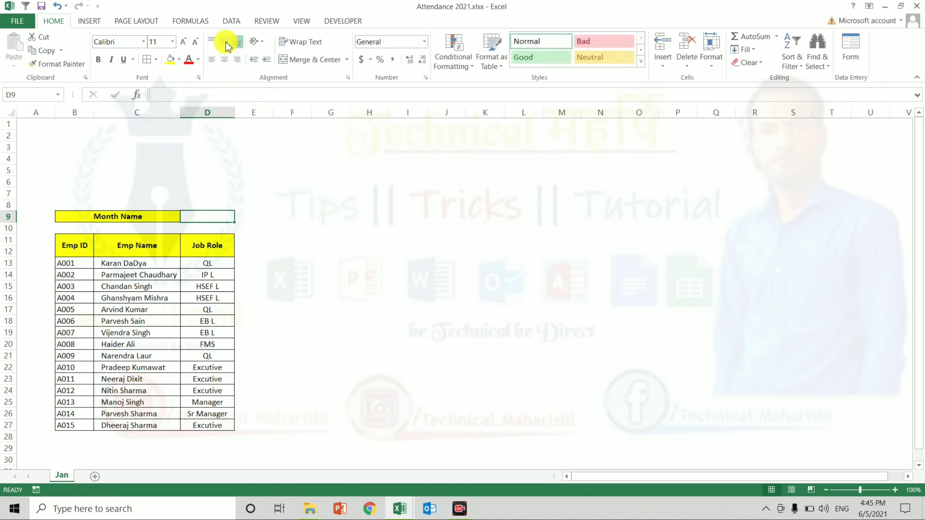
key("Up")
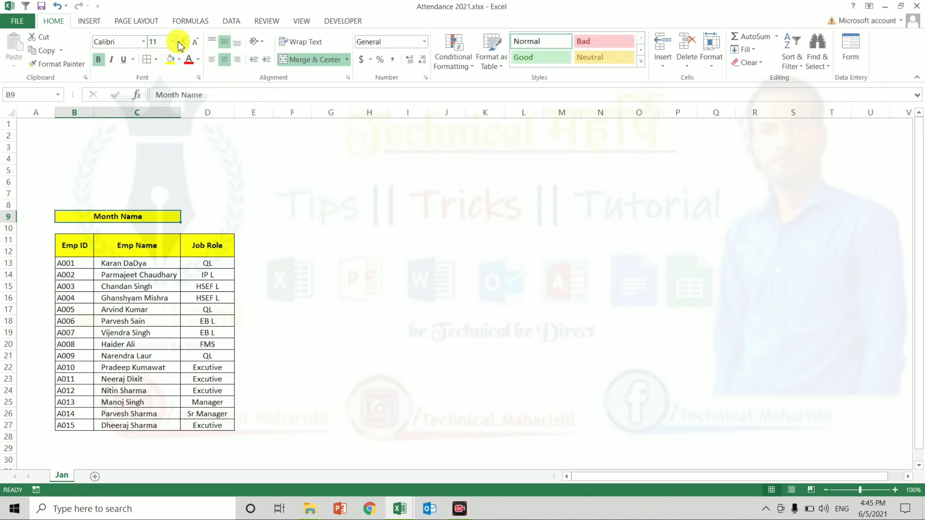
left_click(182, 47)
left_click(182, 47)
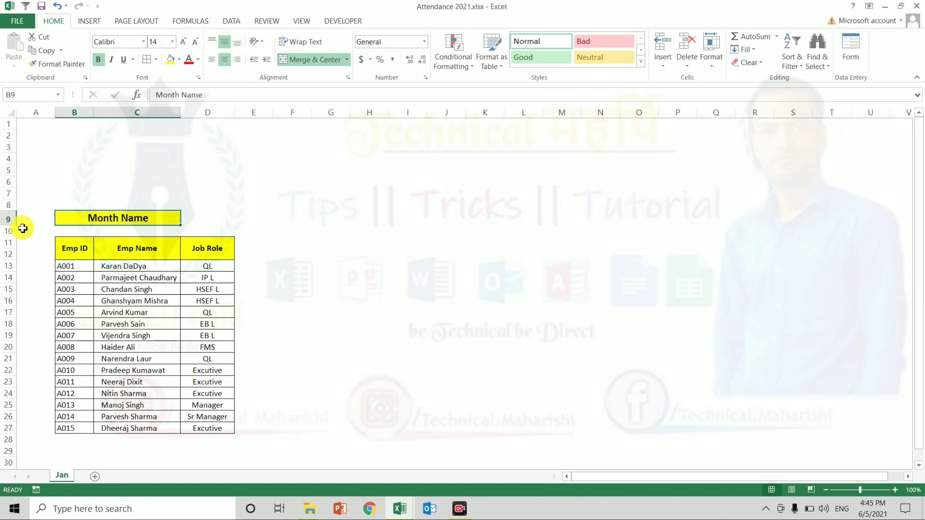
left_click_drag(17, 226, 17, 233)
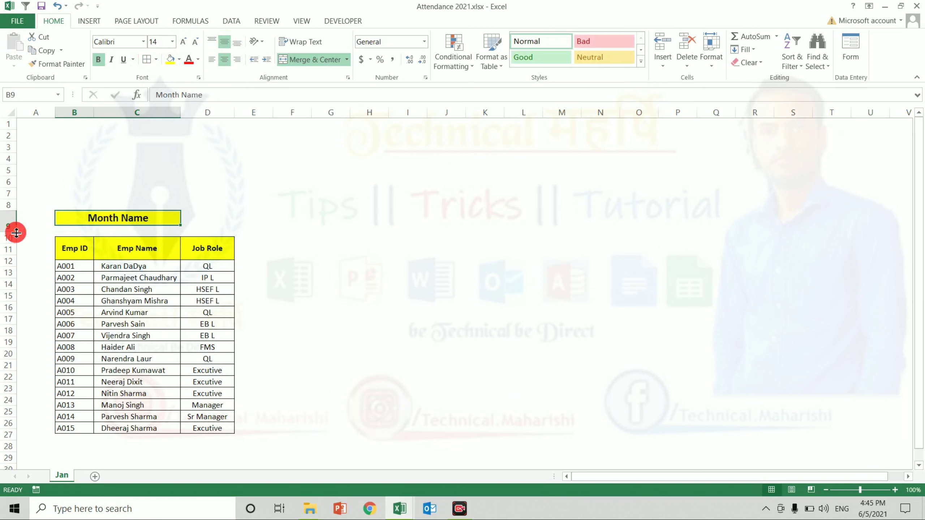
left_click_drag(11, 211, 13, 206)
Step: Make D9 bold, centred horizontally and vertically, at font size 12
left_click(205, 221)
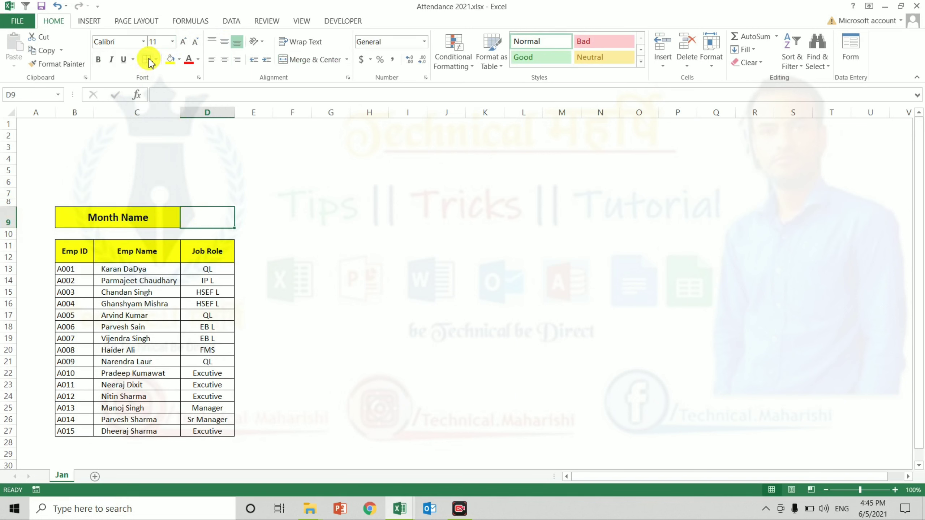
left_click(98, 59)
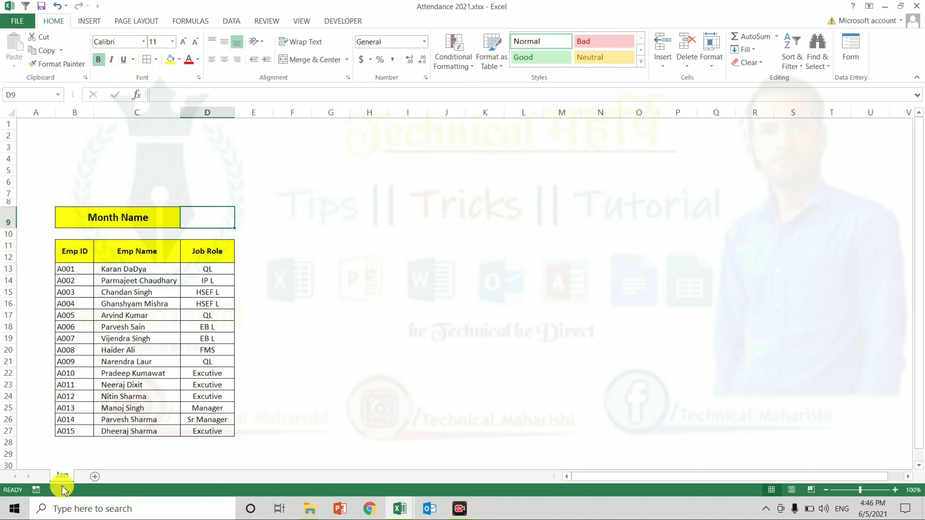
left_click(225, 58)
left_click(222, 42)
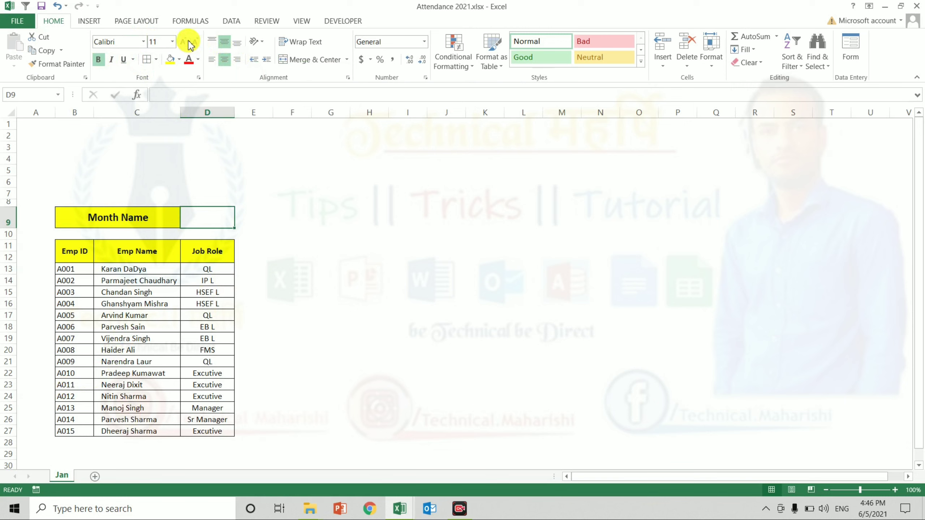
left_click(185, 43)
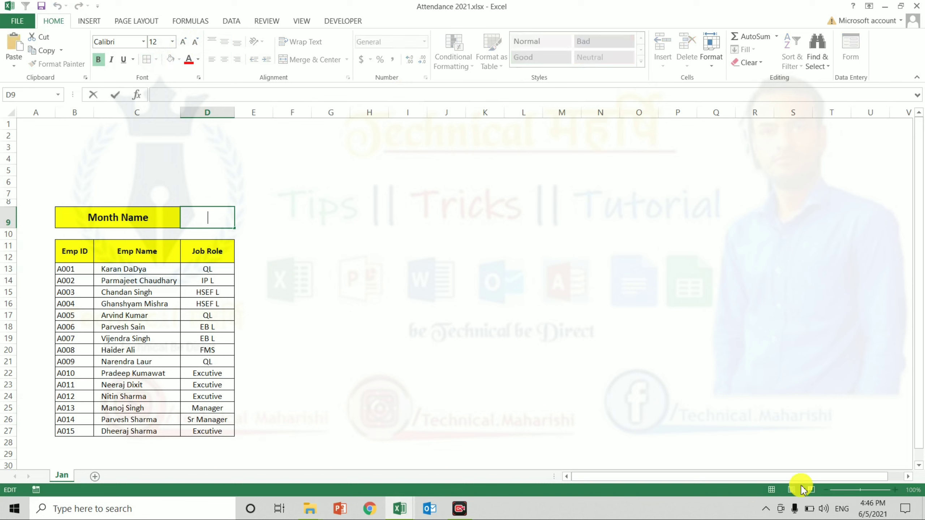
Step: Enter =MID(CELL("filename",C3),FIND("]",CELL("filename",C3))+1,255) in D9 and enlarge its Jan result to 18 pt
type("=MID(CELL(\"filename\",C3),FIND(\"]\",CELL(\"filename\",C3))+1,255)")
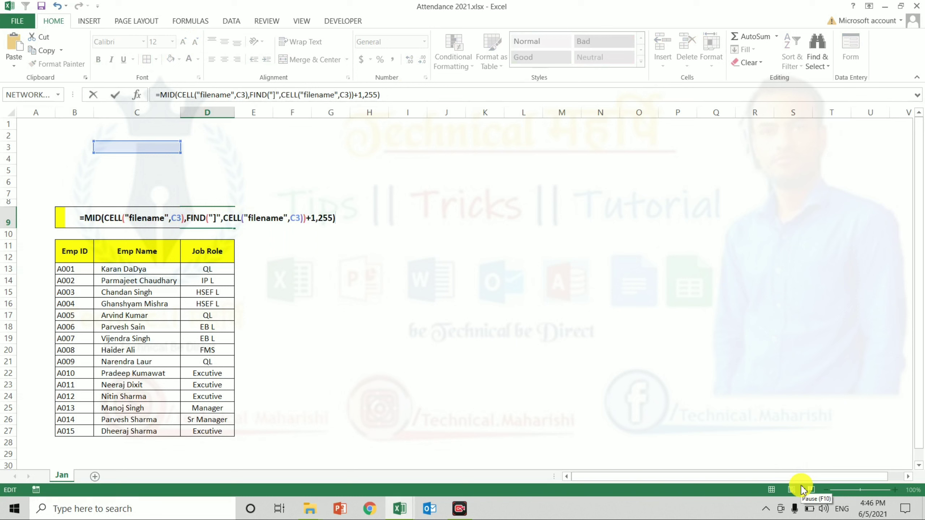
key("Return")
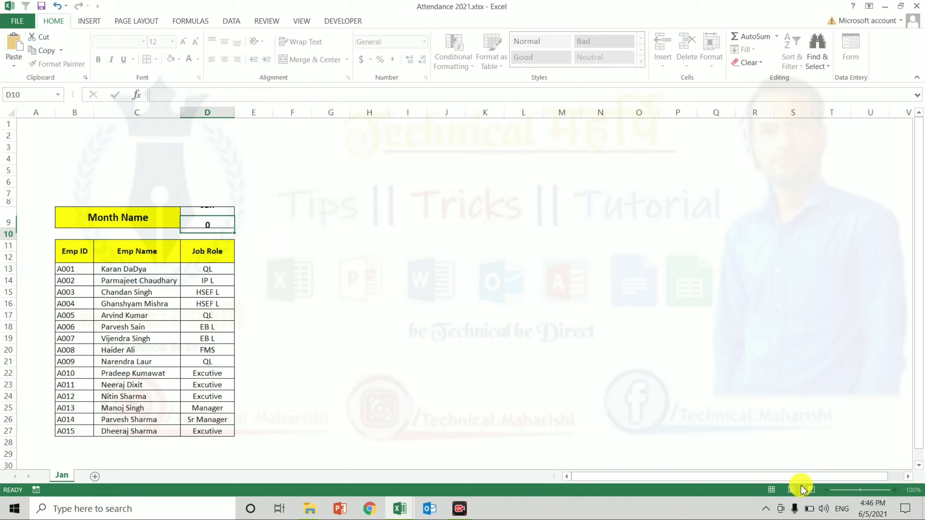
left_click(213, 216)
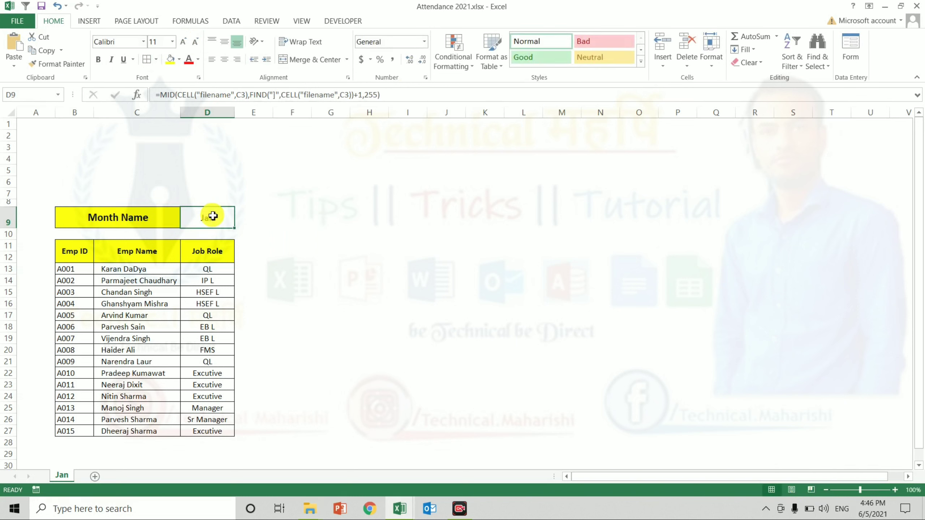
left_click(183, 41)
left_click(183, 41)
left_click(182, 41)
left_click(183, 41)
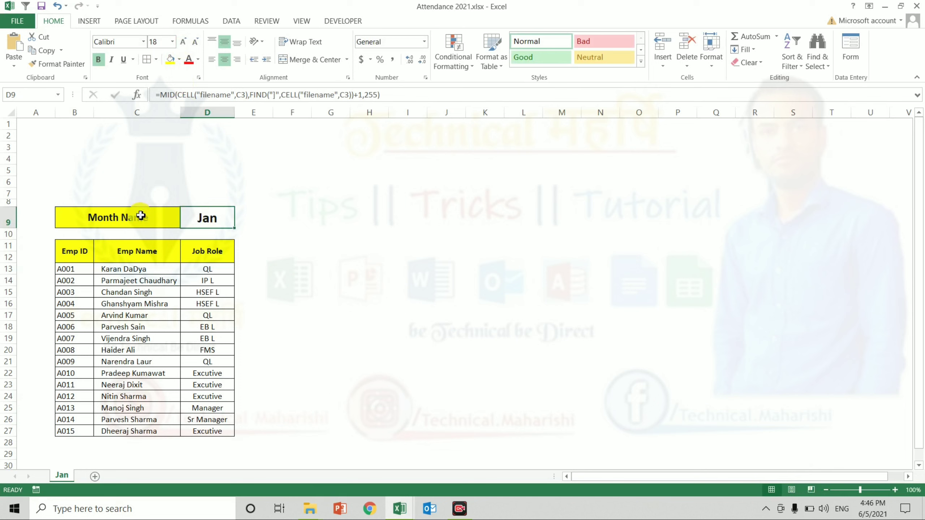
left_click(289, 197)
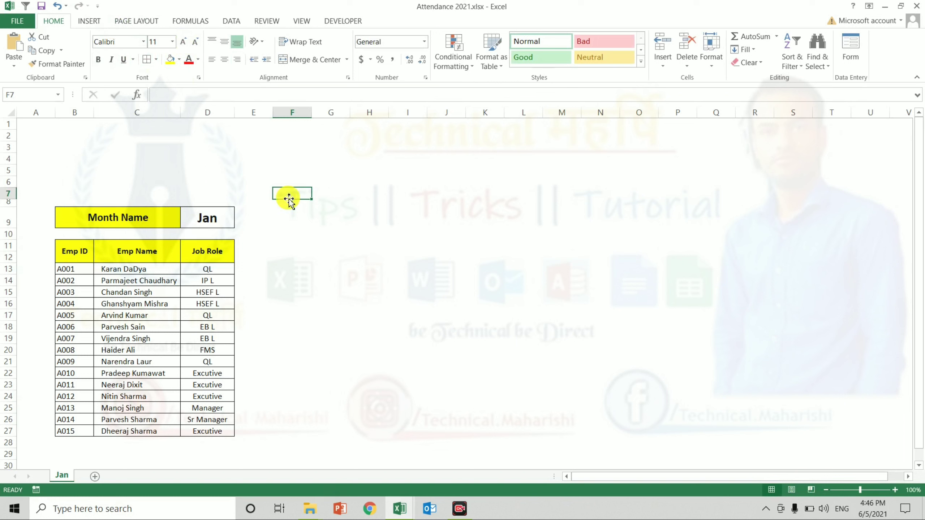
double_click(64, 477)
type("FEB")
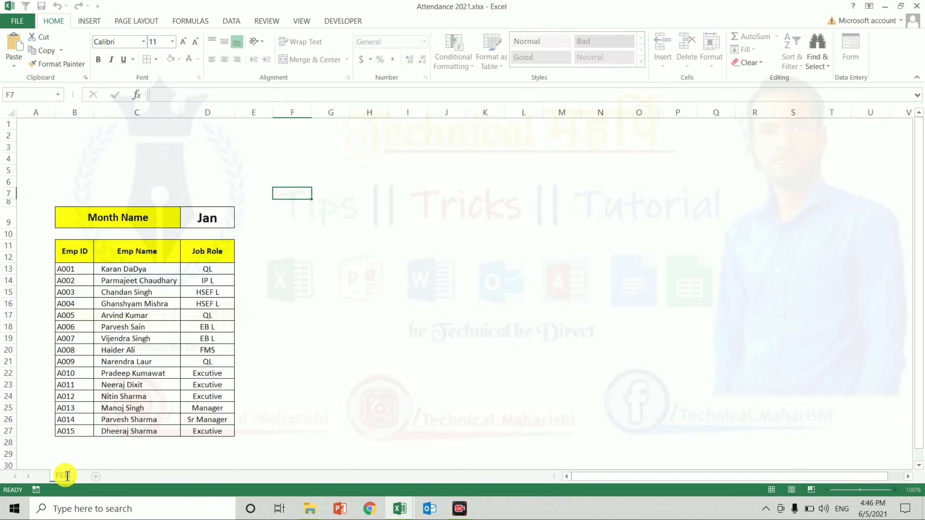
key("Return")
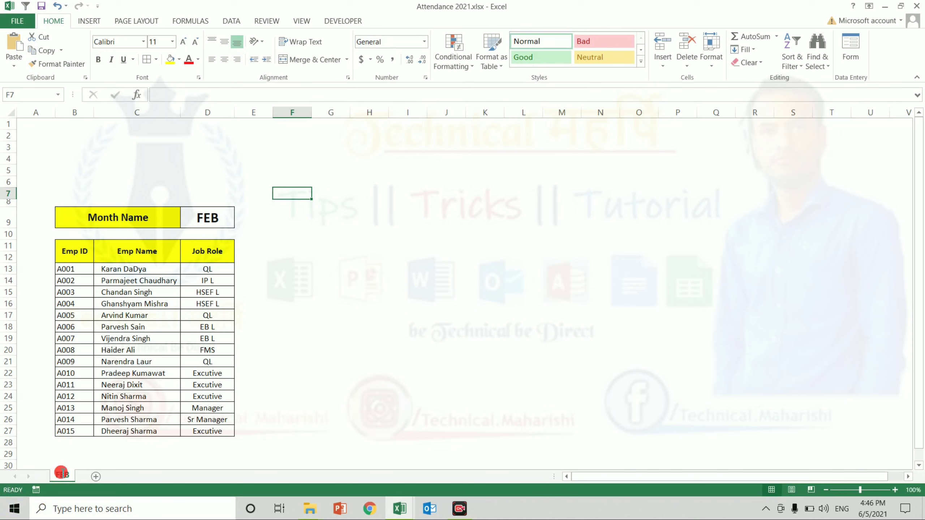
double_click(62, 474)
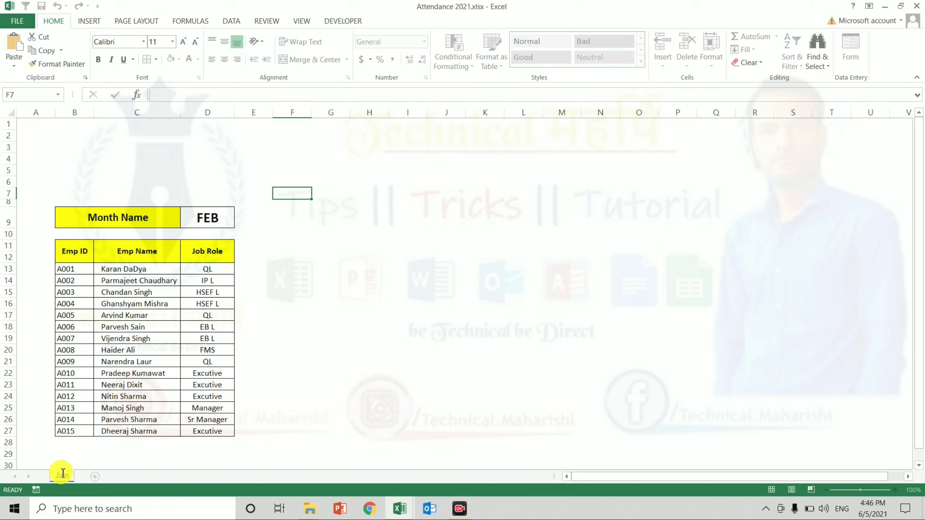
key("Return")
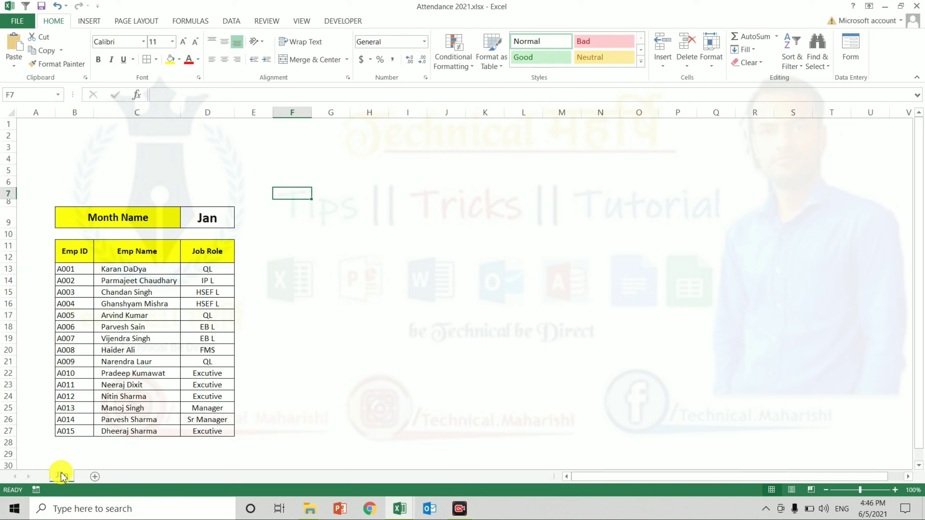
Step: Merge I9:J9 into a bold yellow cell labelled FROM, middle-aligned with larger text
left_click(409, 218)
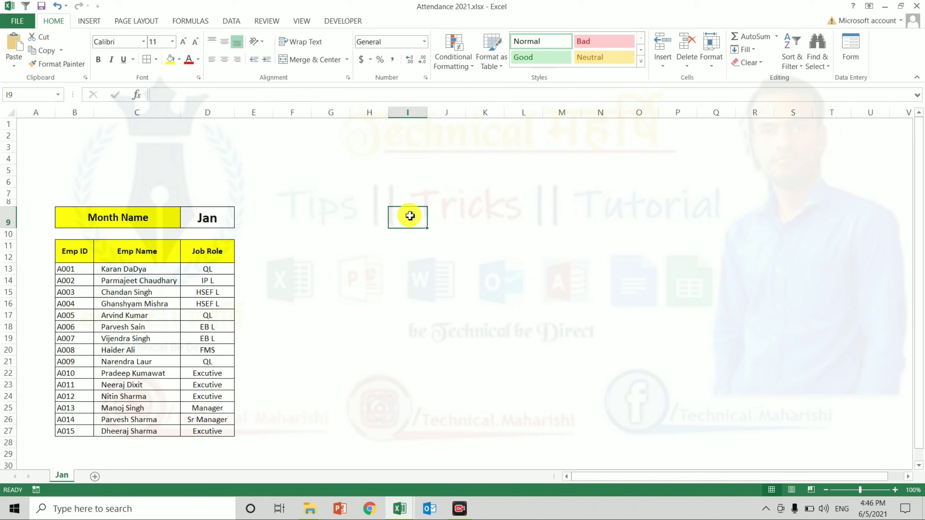
left_click_drag(410, 216, 446, 217)
left_click(297, 60)
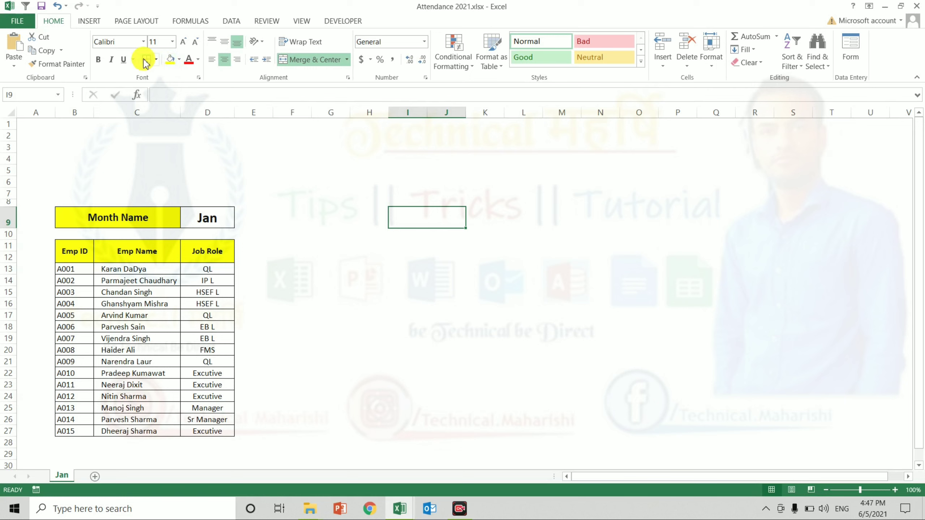
left_click(100, 60)
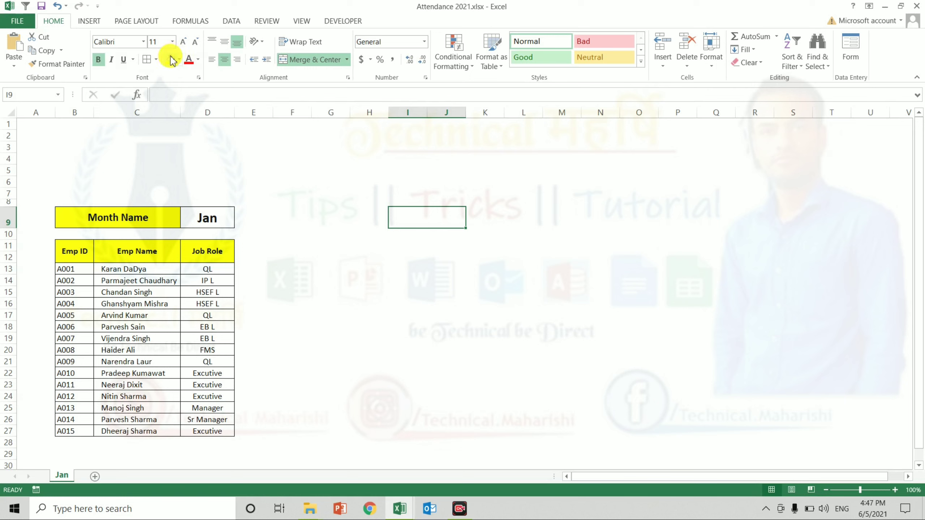
left_click(170, 59)
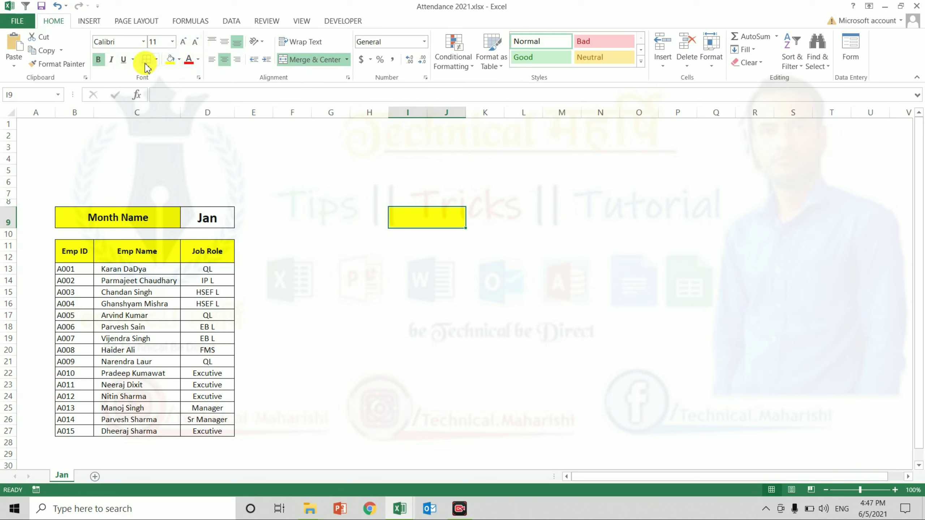
type("FROM")
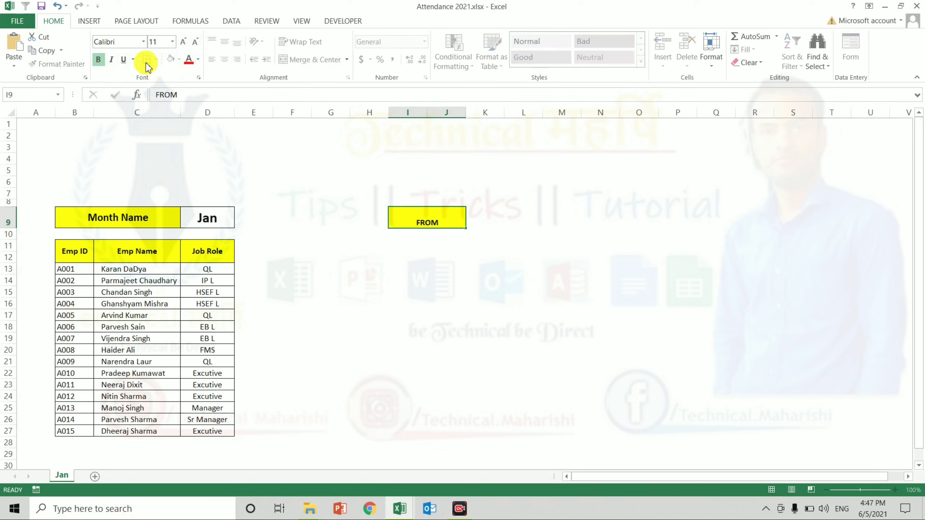
key("Tab")
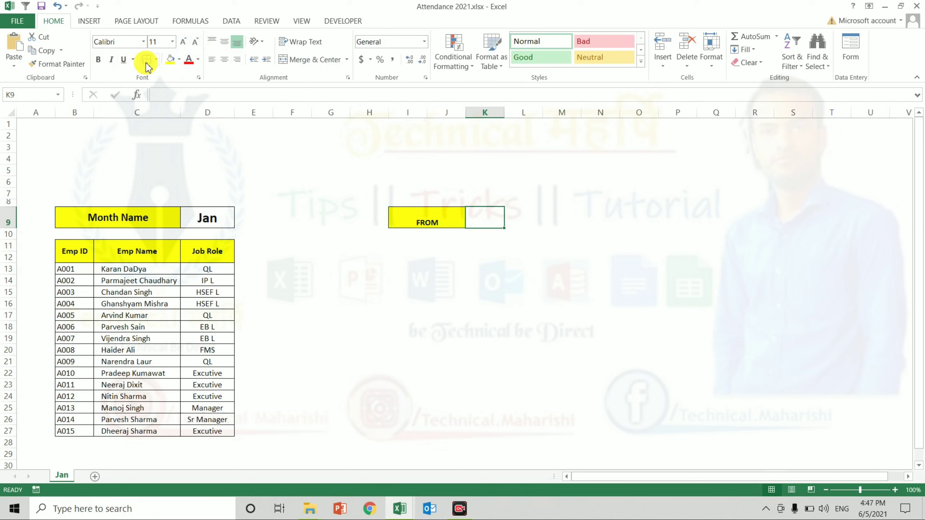
key("Left")
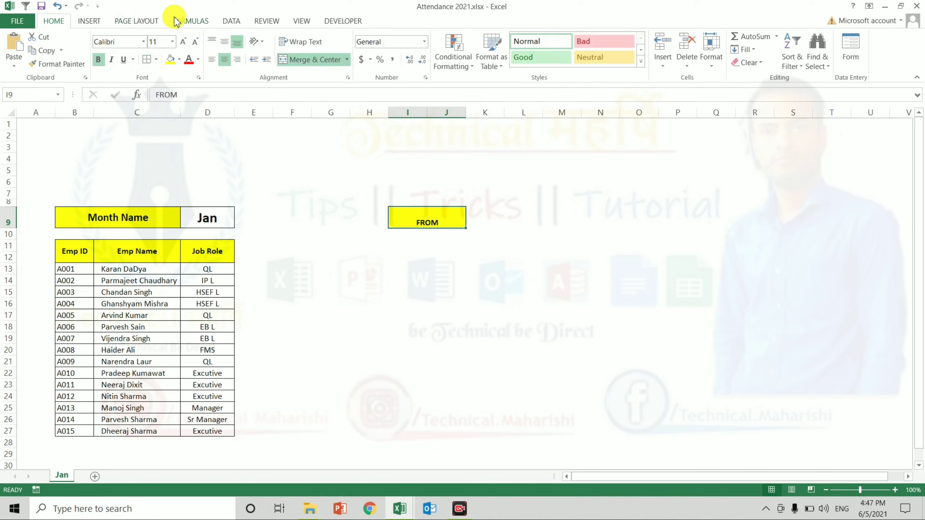
left_click(226, 40)
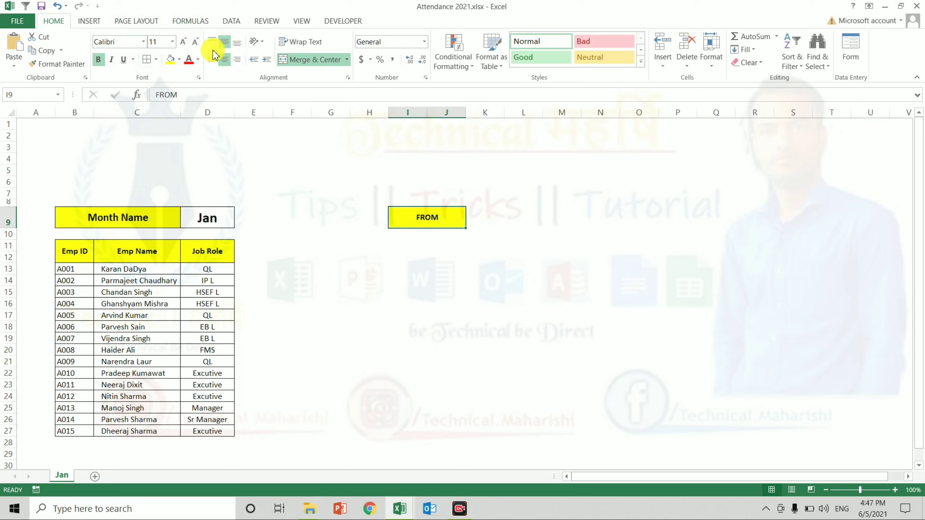
left_click(183, 42)
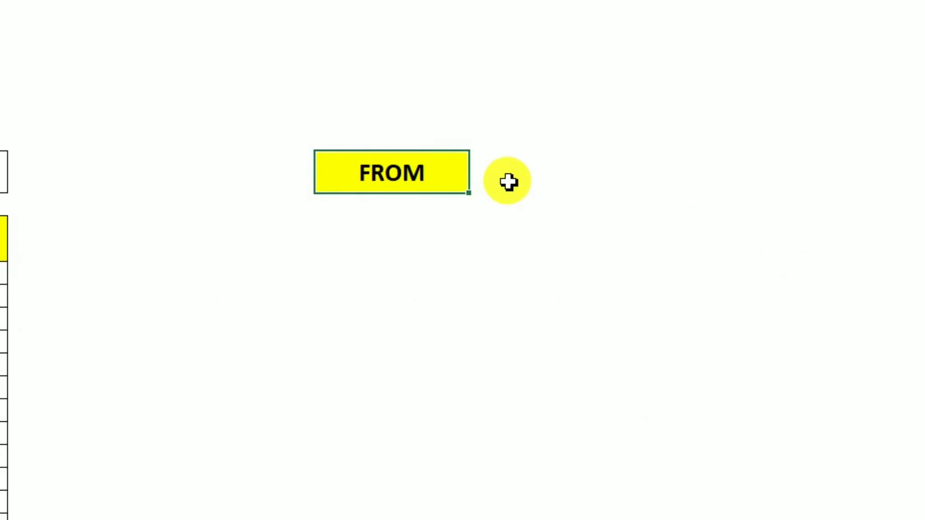
left_click(484, 216)
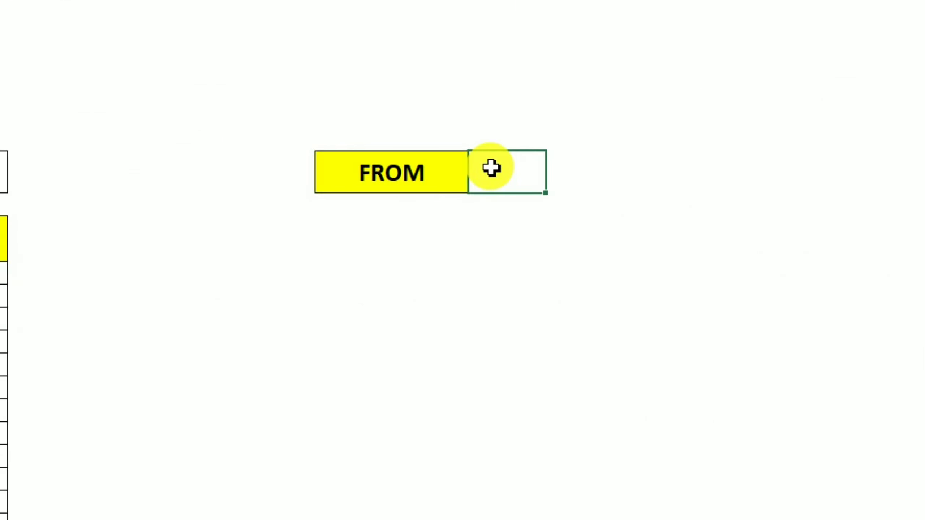
Step: Enter =DATEVALUE("1"&D9) in K9 and format it as a date showing 1-Jan-21
double_click(492, 168)
type("DAT")
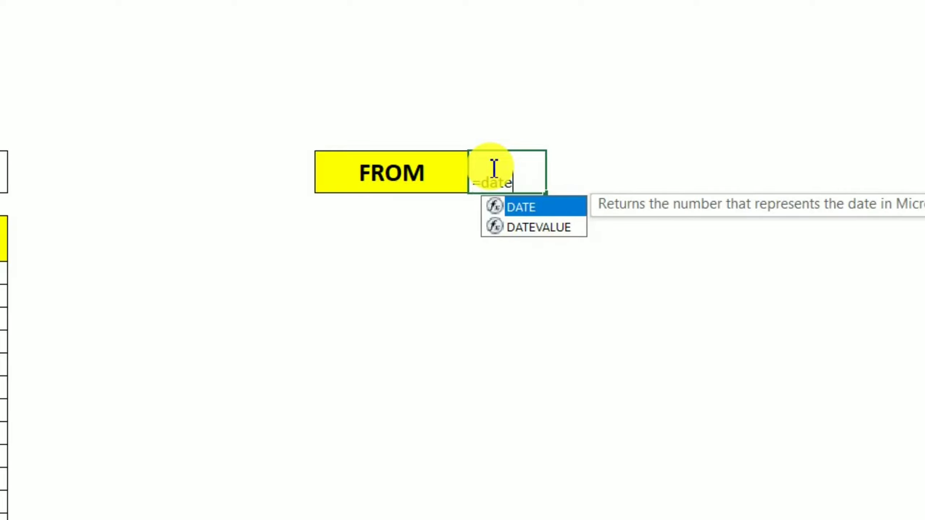
key("Down")
key("Tab")
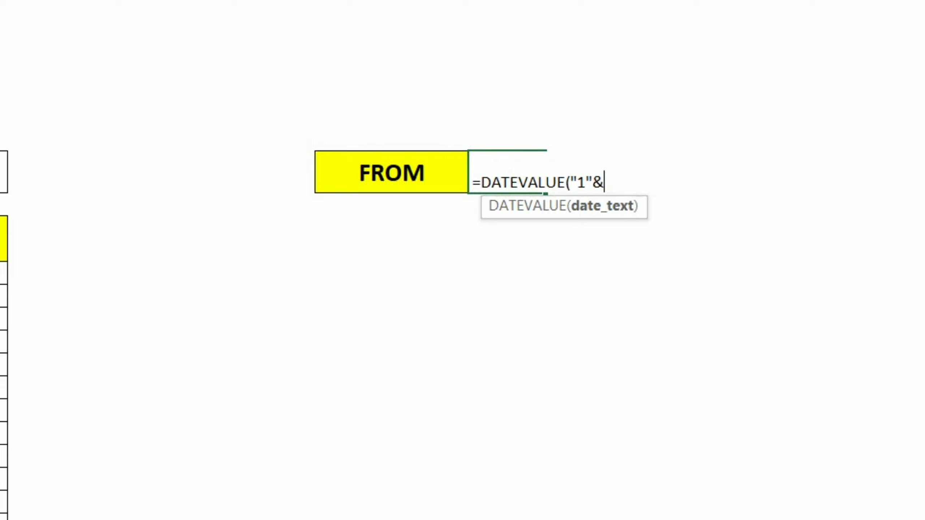
left_click(3, 171)
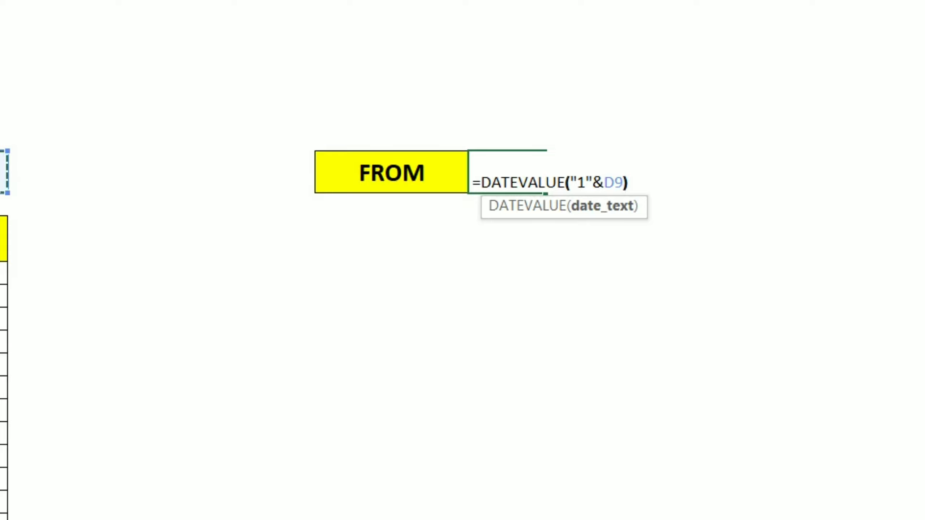
key("ctrl+Return")
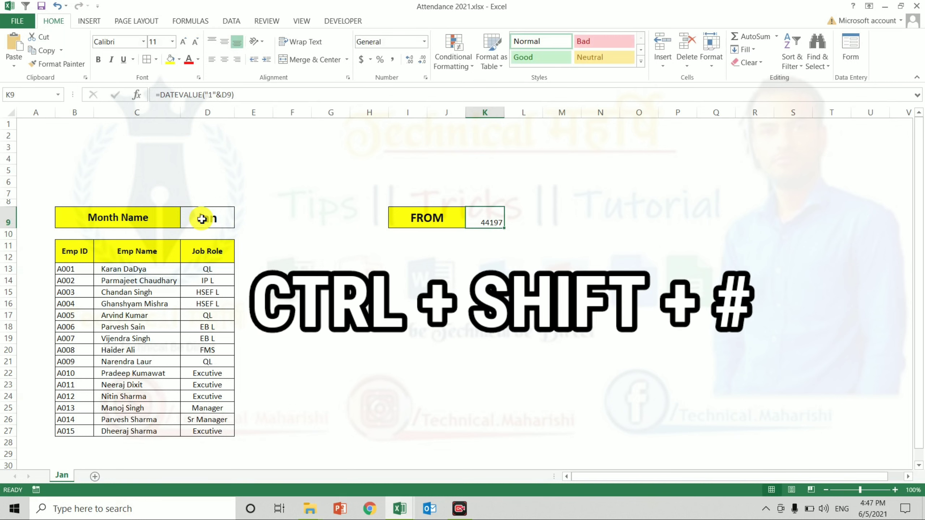
key("ctrl+shift+3")
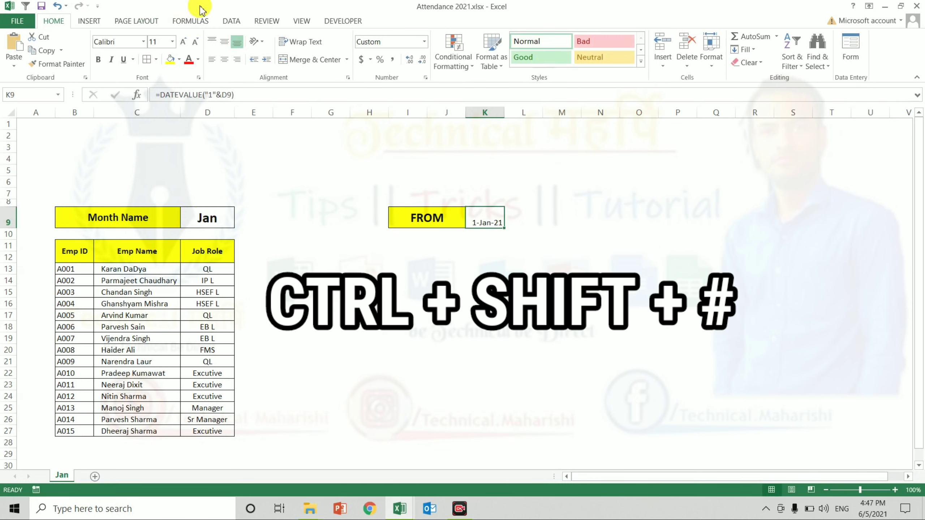
Step: Centre the 1-Jan-21 date, merge it across K9:N9 and enlarge it to size 22
left_click(227, 42)
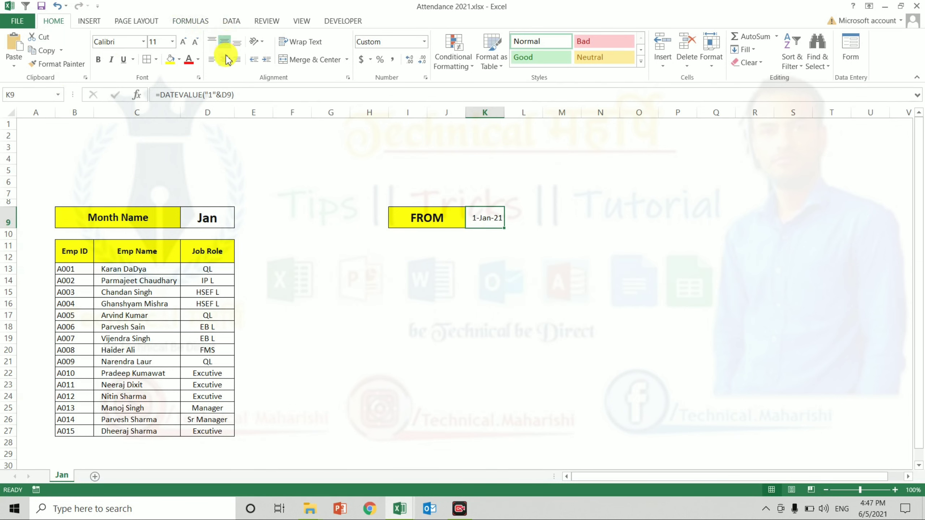
left_click(224, 59)
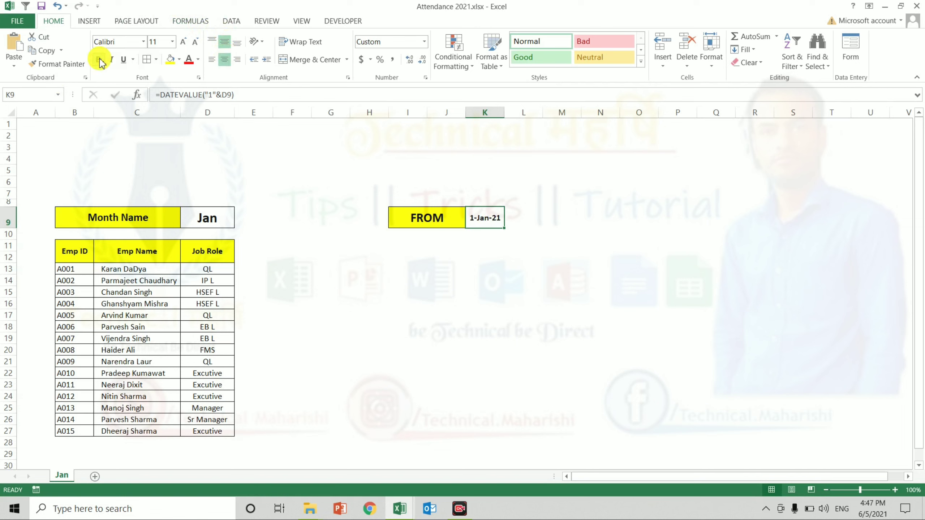
left_click(183, 42)
left_click(183, 42)
left_click(183, 41)
left_click(183, 41)
left_click(183, 41)
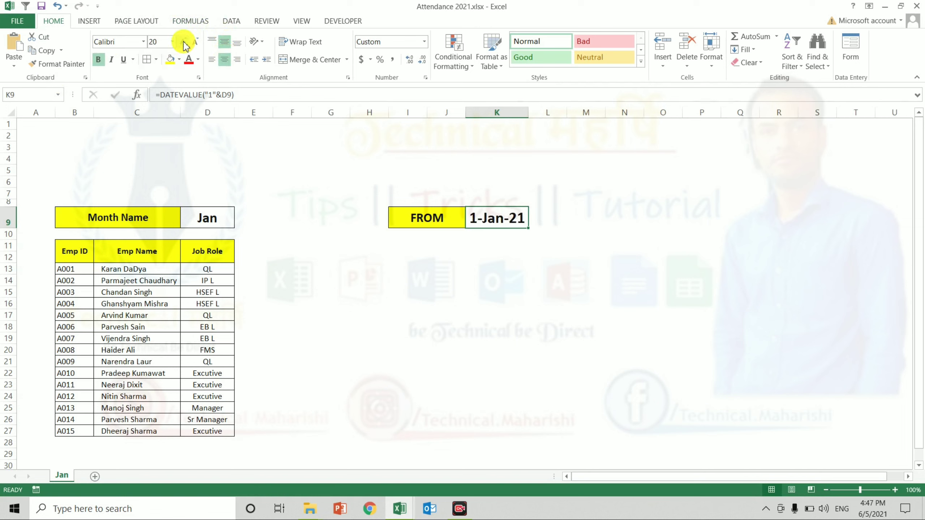
key("shift+Right")
key("shift+Right")
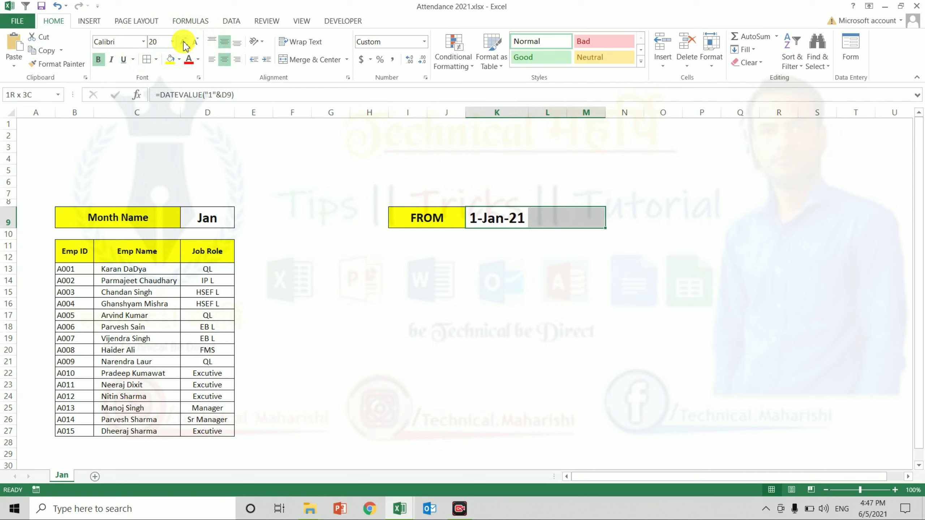
key("shift+Right")
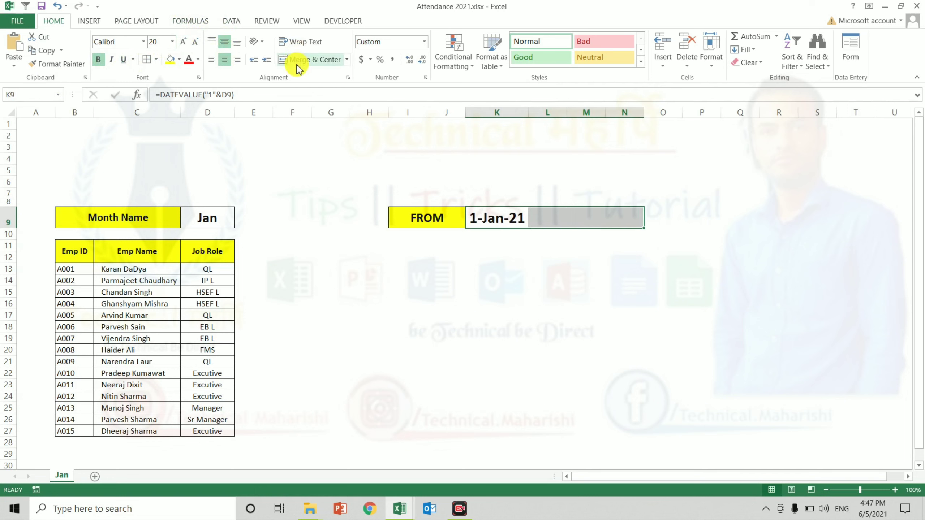
left_click(298, 62)
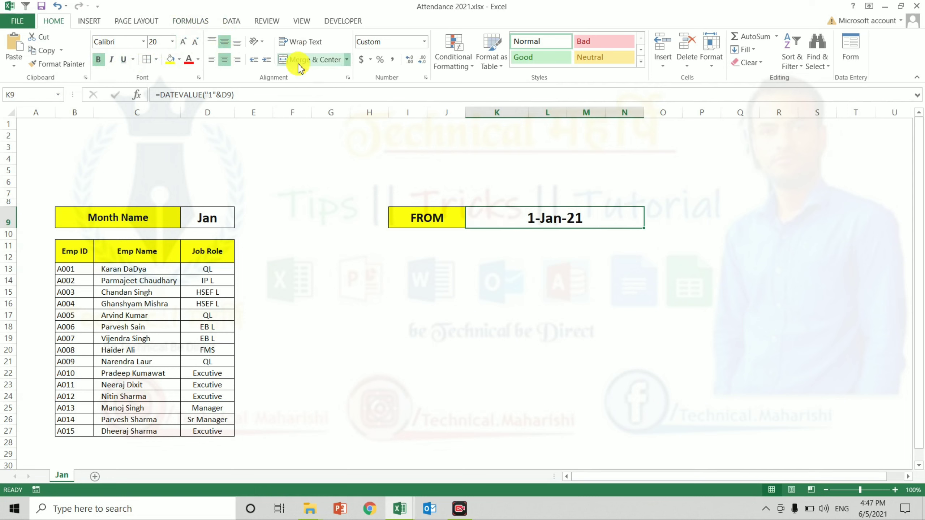
left_click(185, 43)
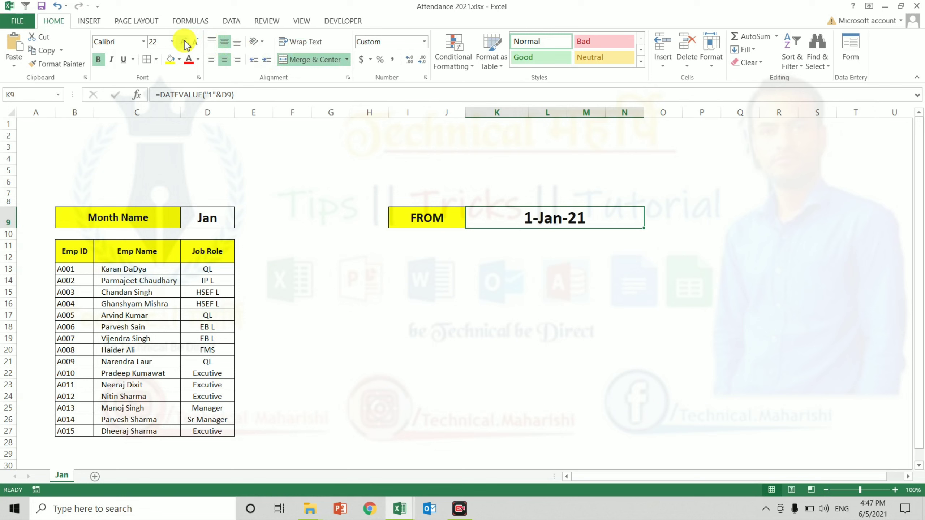
Step: Copy the whole FROM block I9:N9
left_click(422, 212)
key("shift+Right")
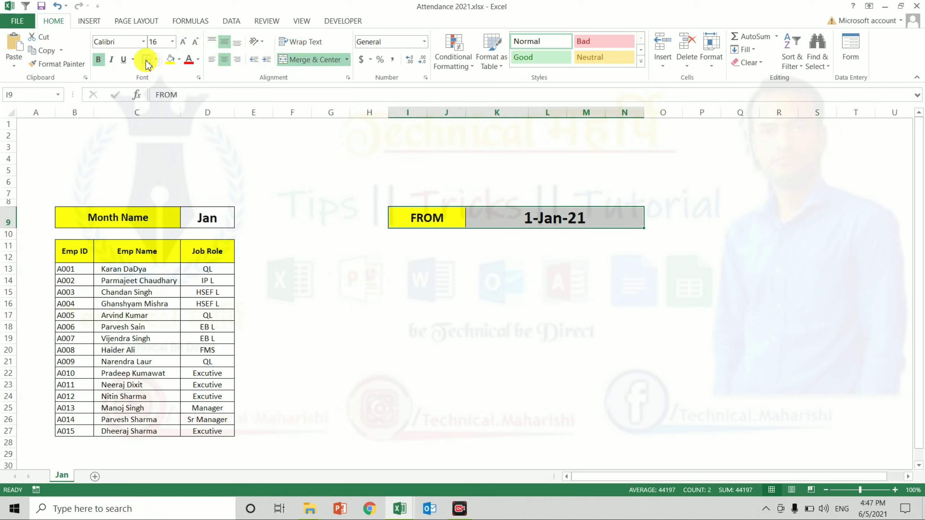
key("ctrl+c")
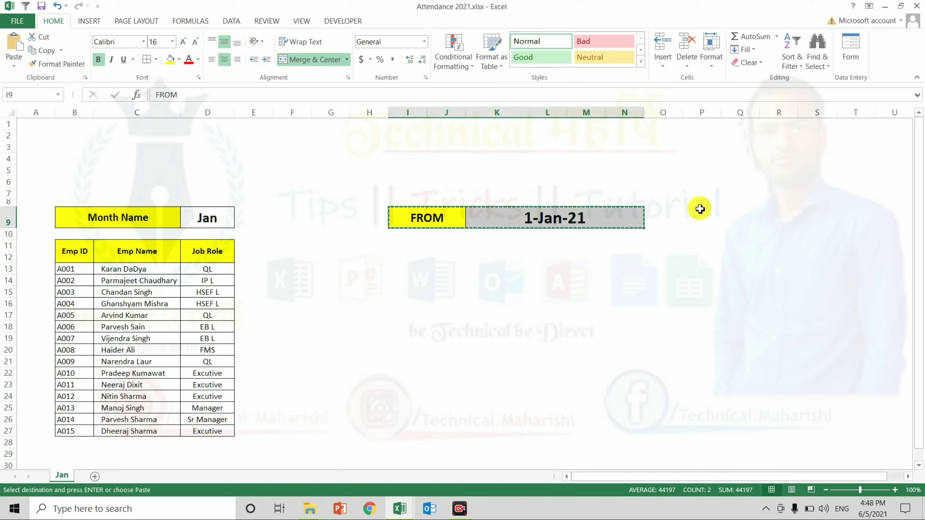
Step: Paste the block at P9, relabel it To, and clear the #VALUE! date cell R9
left_click(699, 209)
key("Return")
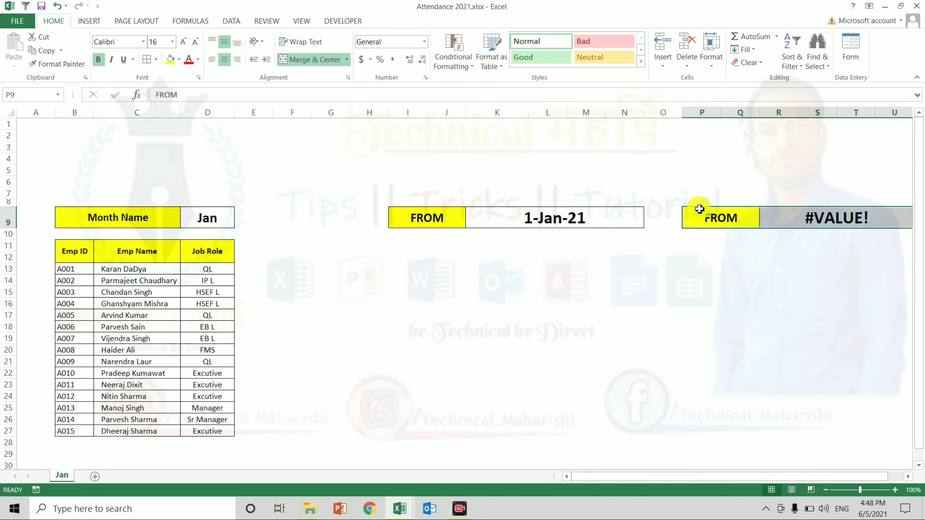
scroll(699, 209, "right", 3)
left_click(700, 209)
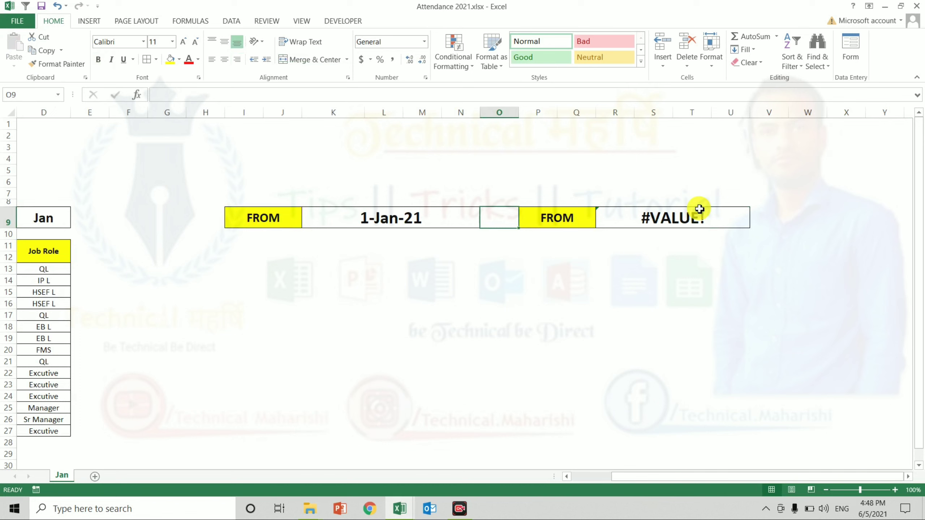
key("Right")
type("To")
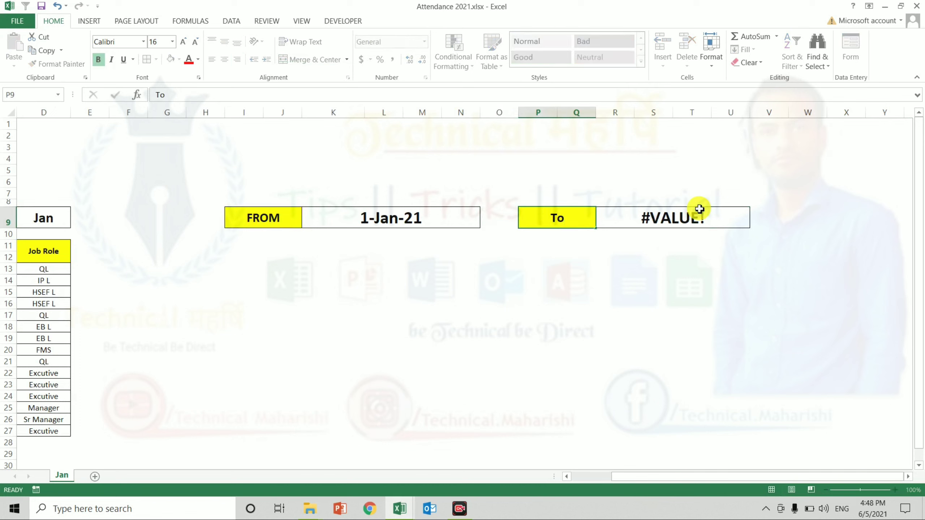
key("Tab")
key("BackSpace")
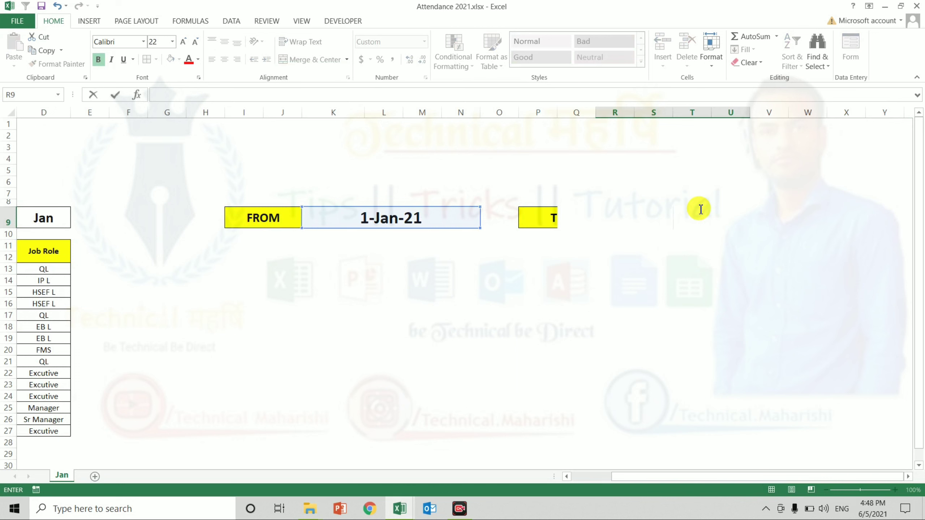
key("Return")
Step: Enter =EOMONTH(K9,0) in R9 so the To date shows 31-Jan-21
key("Up")
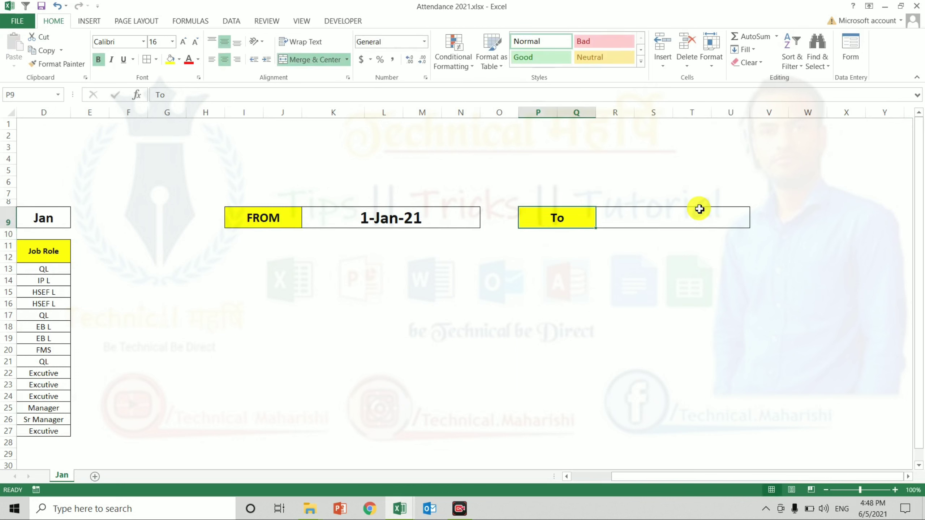
key("Right")
type("=eo")
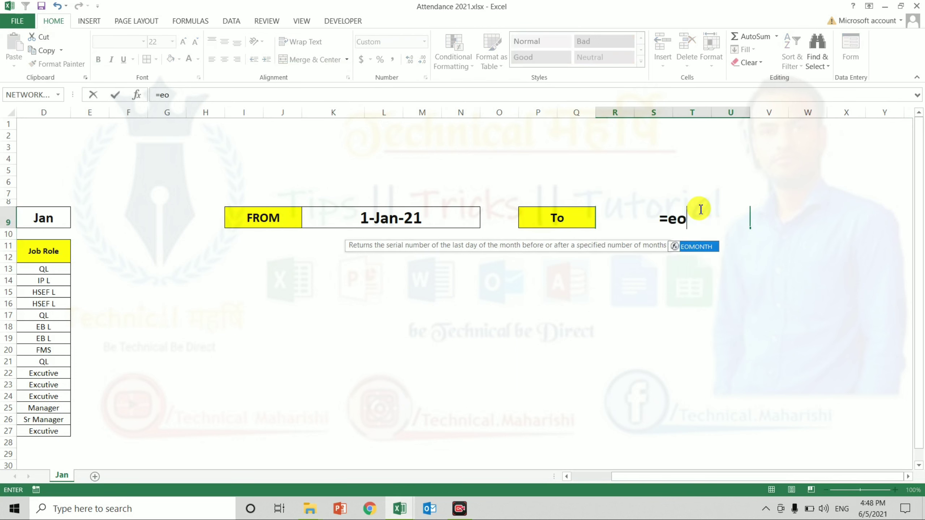
key("Tab")
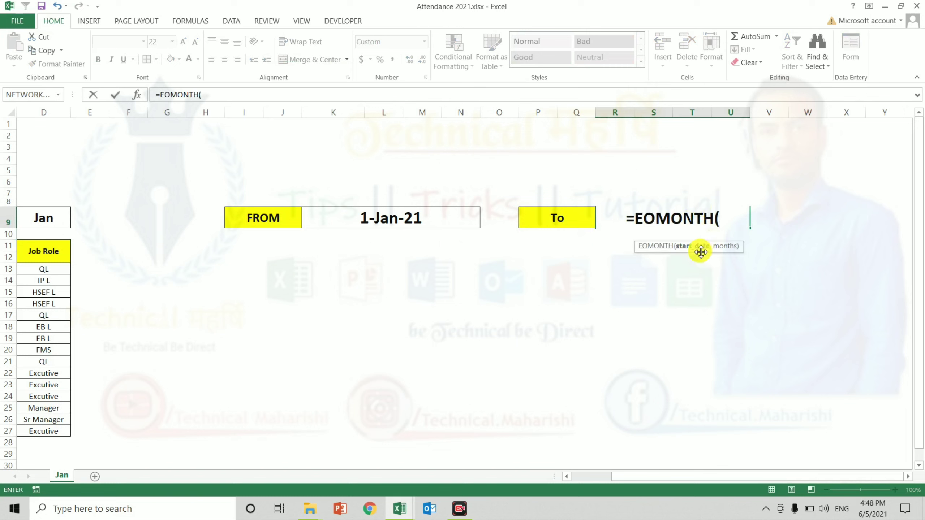
left_click(413, 214)
type(",")
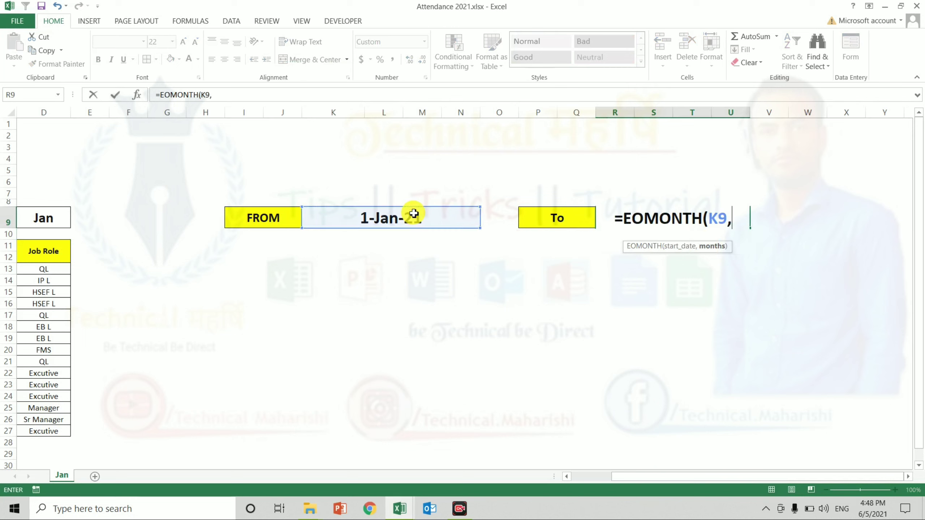
type("0")
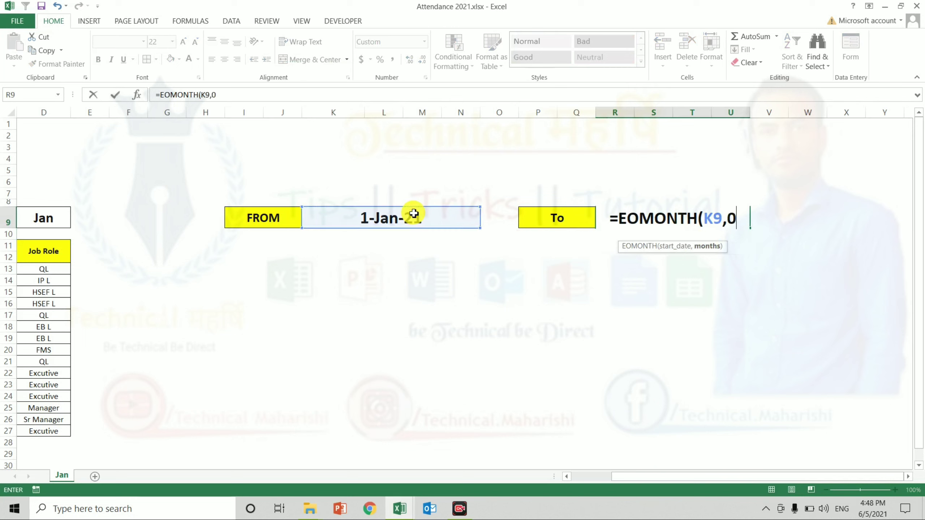
type(")")
key("ctrl+Return")
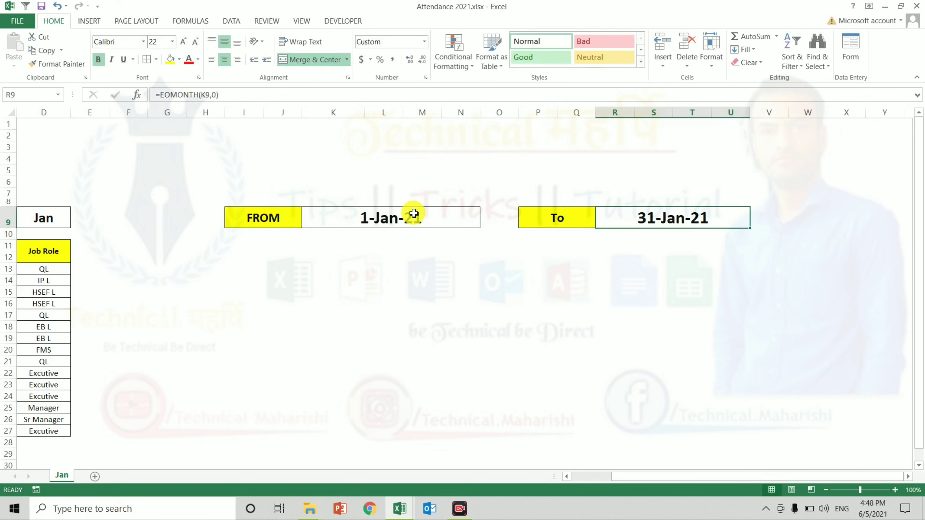
Step: Fill the To label cell P9 blue, replacing a trial light orange fill
left_click(530, 215)
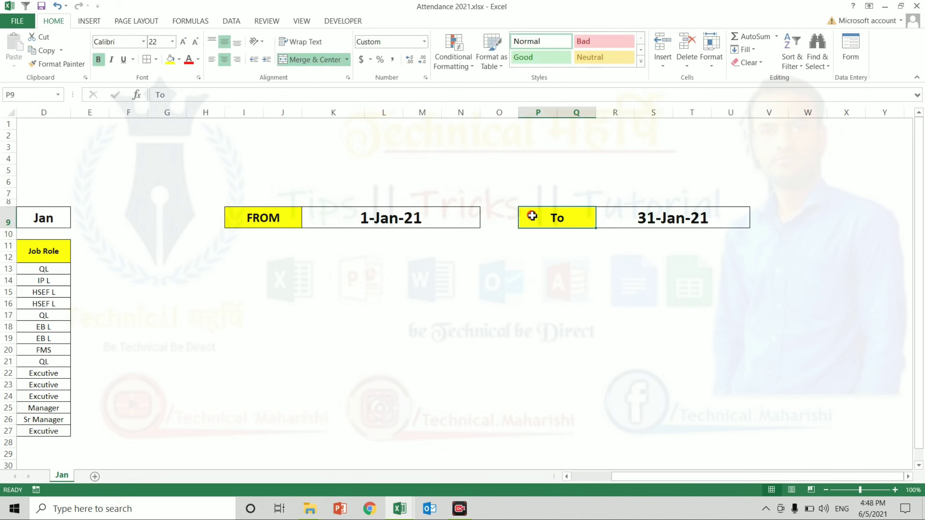
left_click(179, 59)
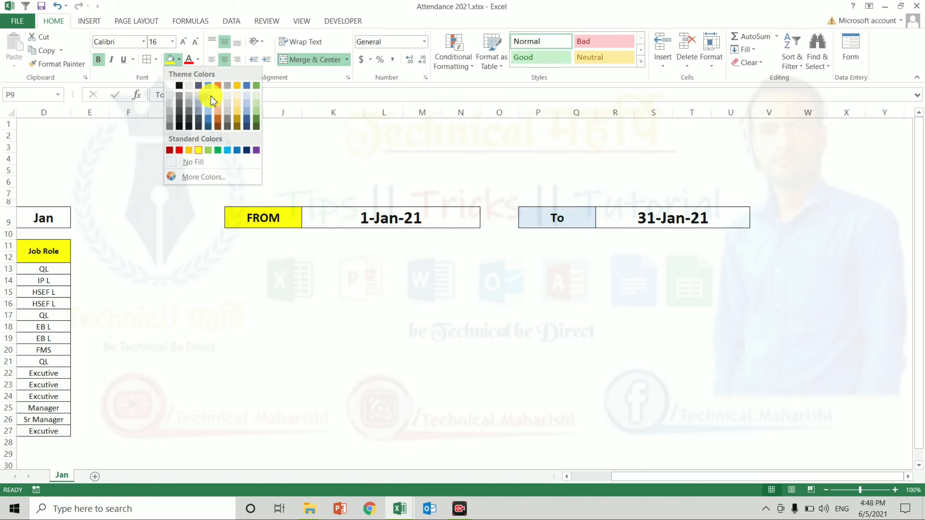
left_click(218, 102)
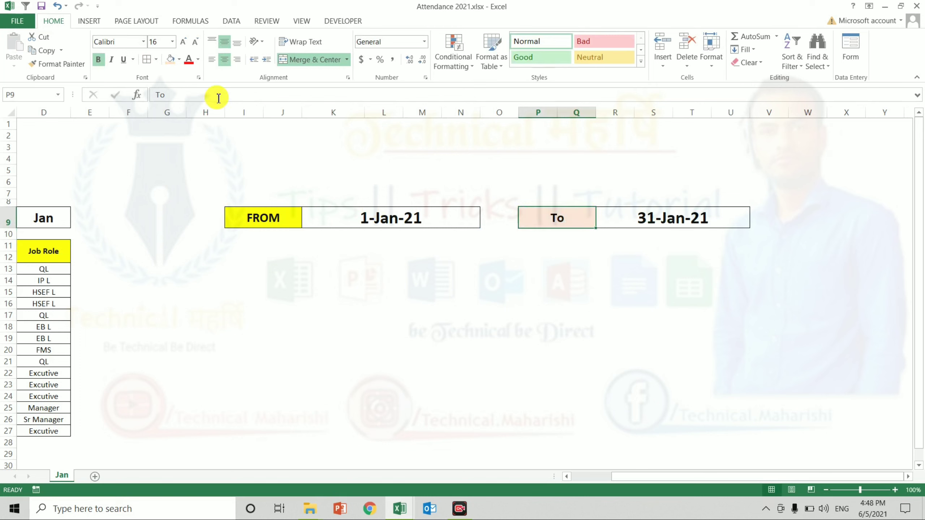
left_click(180, 61)
left_click(245, 113)
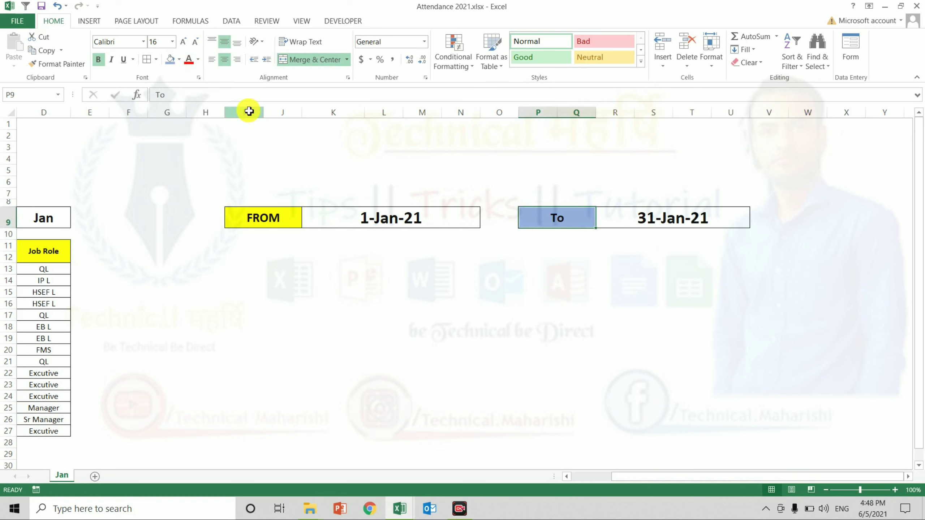
left_click(250, 111)
left_click(360, 213)
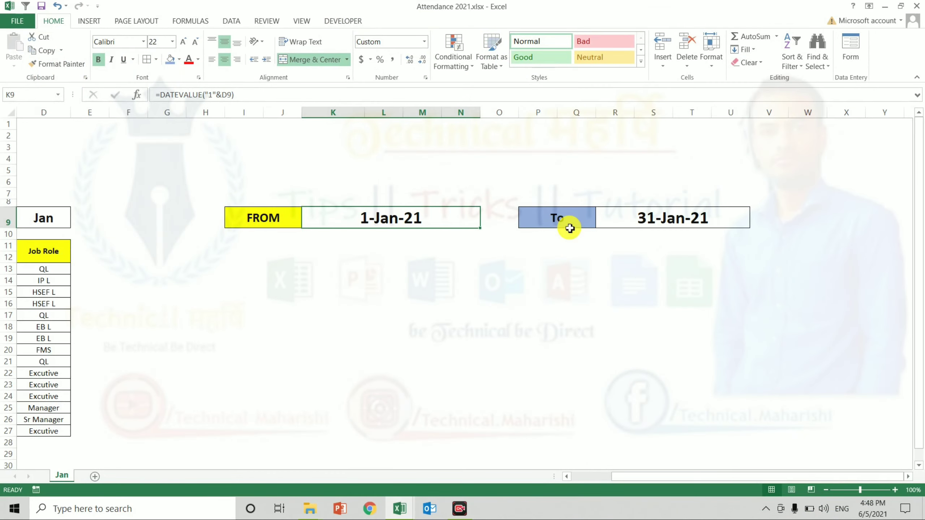
Step: Select table header rows 11–12 and drag their boundary down to make them taller
left_click(174, 202)
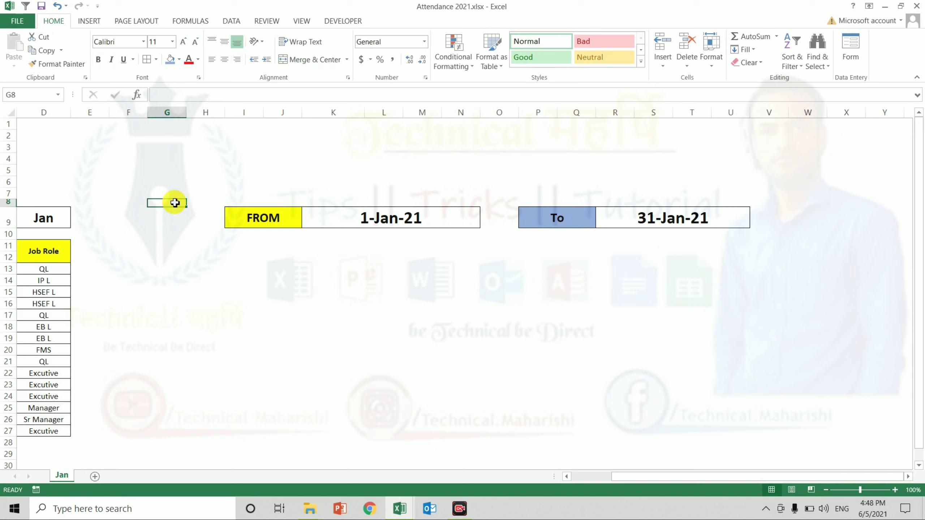
key("Down")
key("Down")
key("Down")
key("ctrl+Left")
key("ctrl+Left")
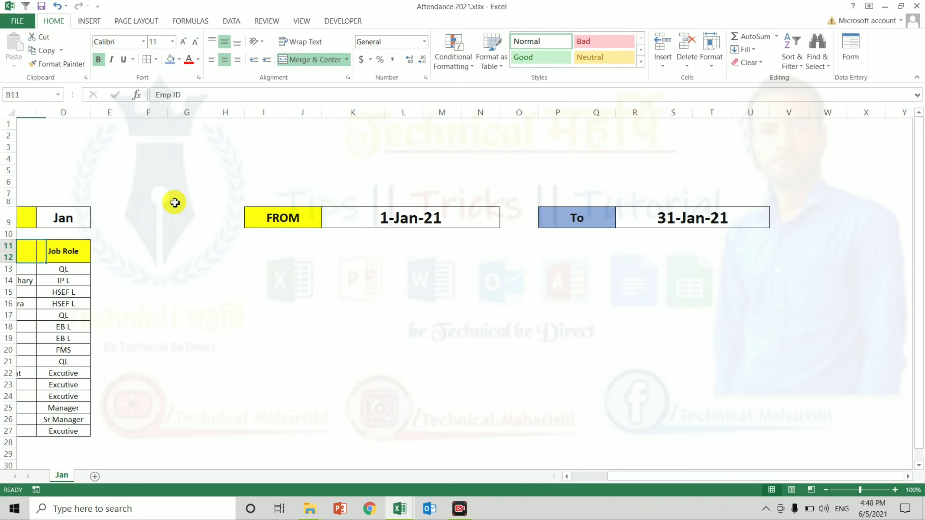
key("Left")
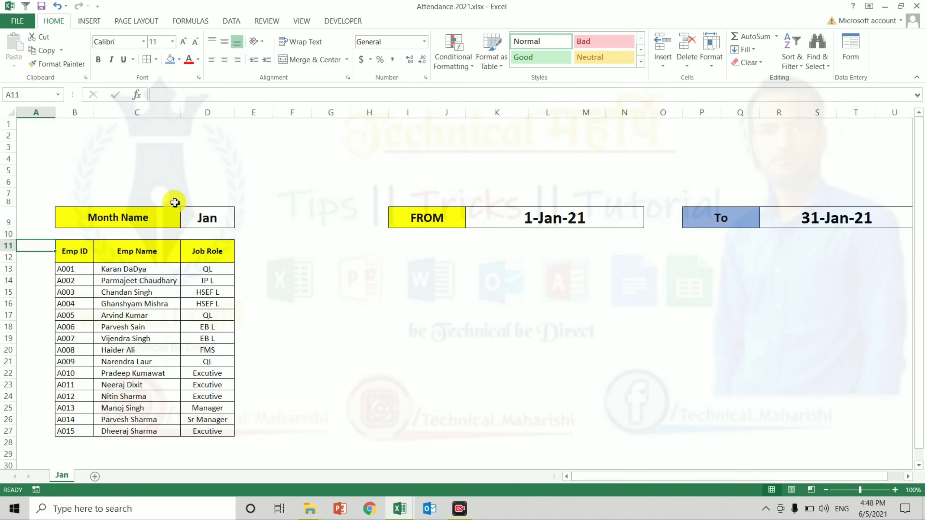
key("shift+space")
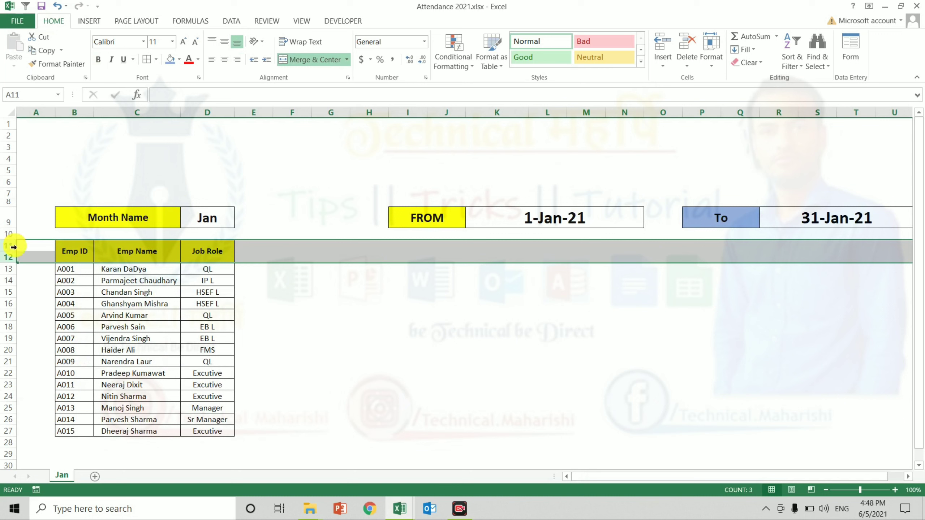
left_click_drag(14, 251, 15, 256)
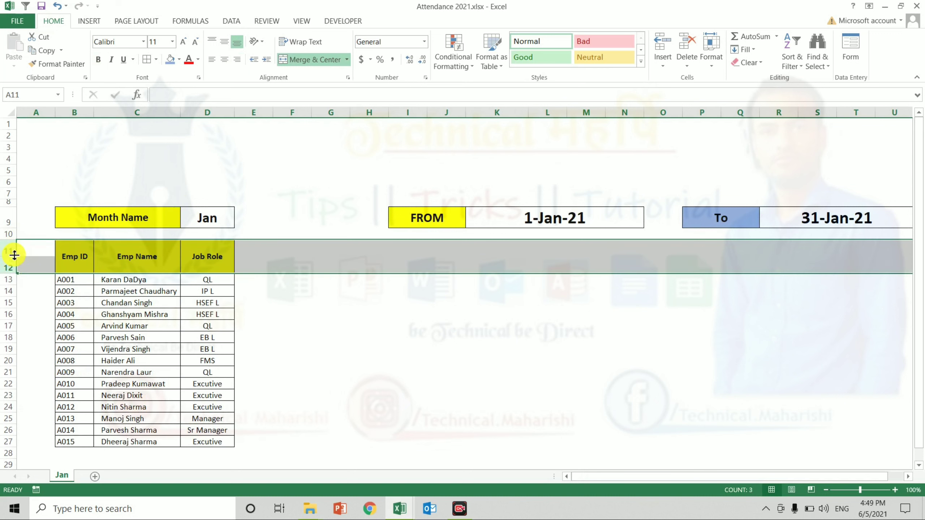
left_click(258, 248)
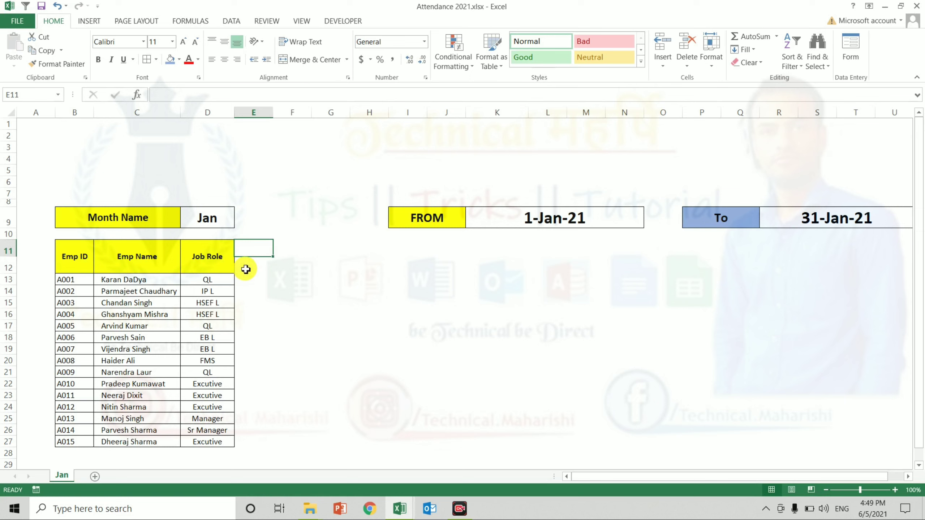
Step: Link cell E12 to the From date with the formula =K9
left_click(246, 268)
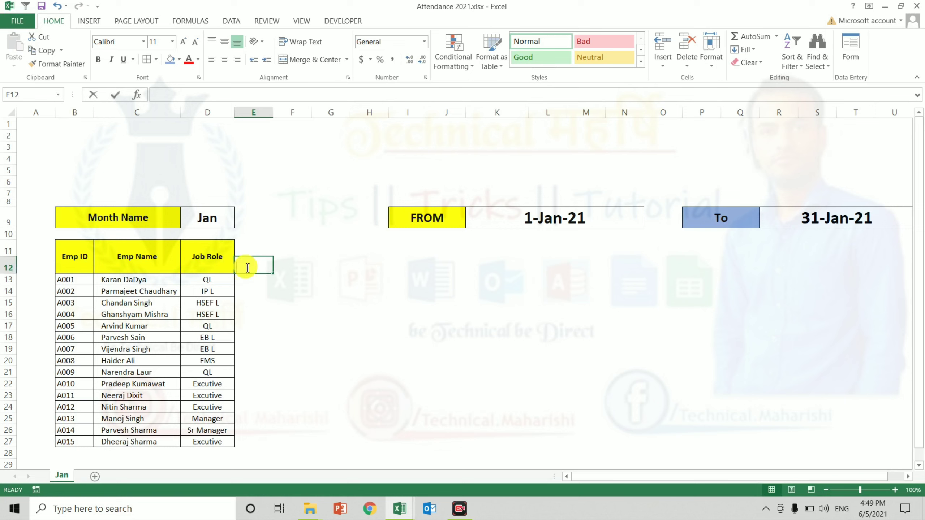
type("=")
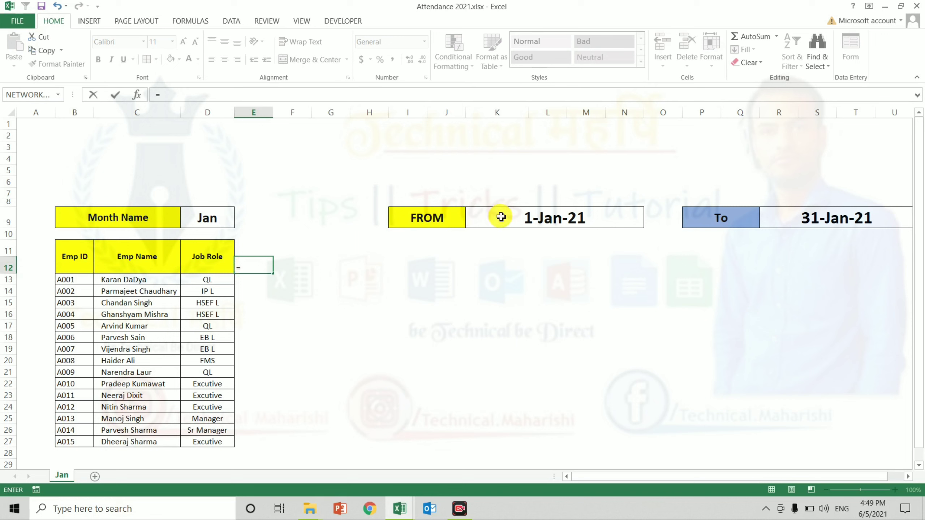
left_click(501, 217)
key("ctrl+Return")
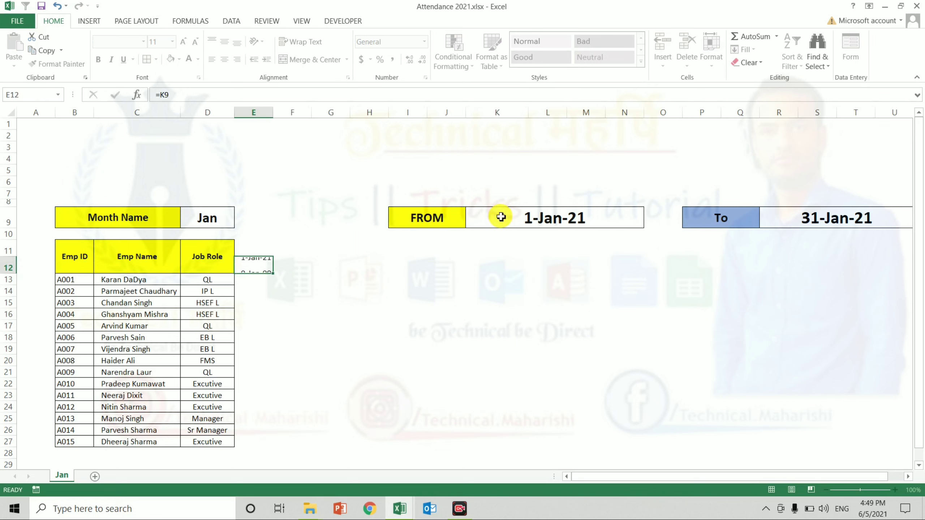
key("Up")
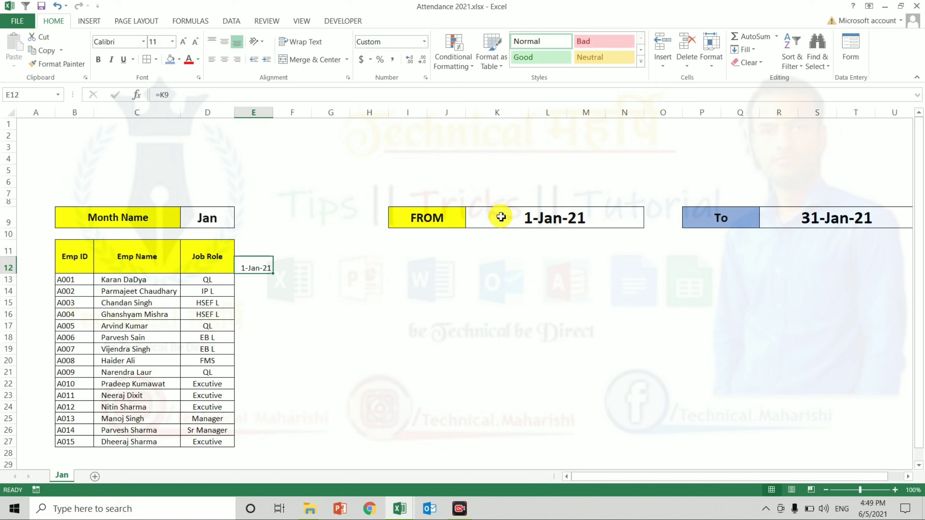
Step: Give E12 the custom number format d so it shows only the day 1
key("ctrl+1")
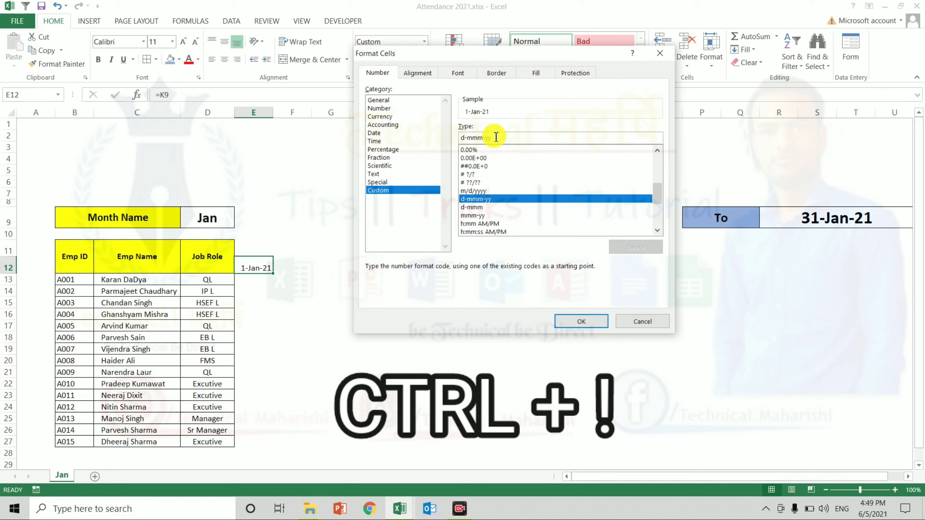
key("BackSpace")
key("BackSpace")
key("BackSpace")
key("BackSpace")
key("BackSpace")
key("BackSpace")
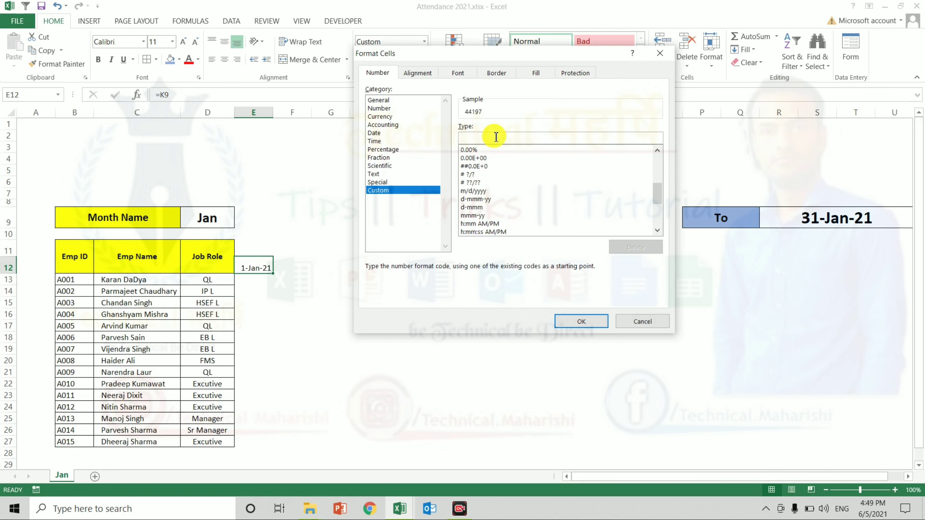
type("d")
key("Return")
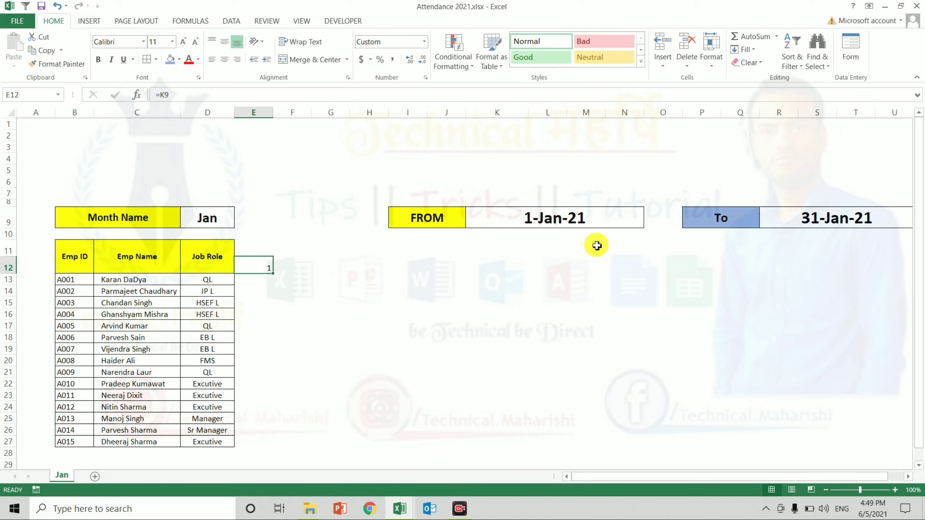
Step: Enter =E12+1 in F12 so it shows the next day, 2
left_click(288, 268)
type("=")
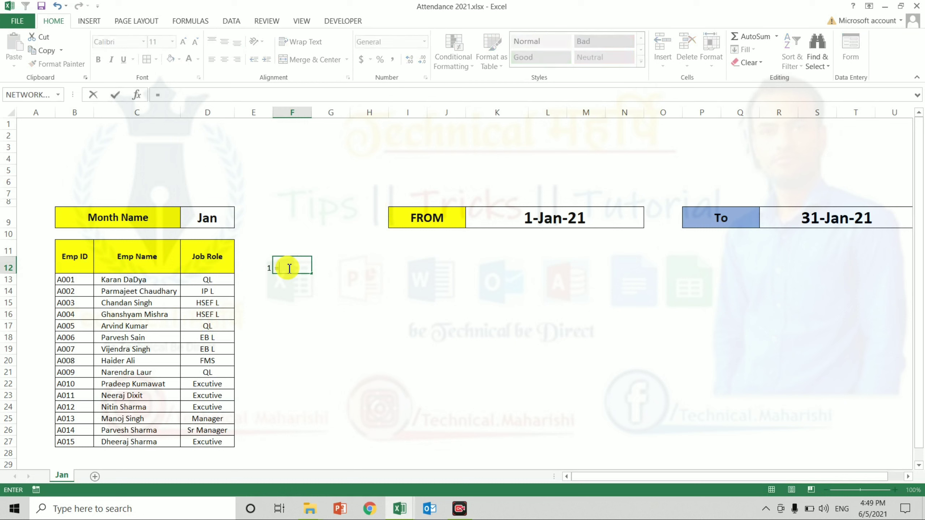
key("Left")
type("+1")
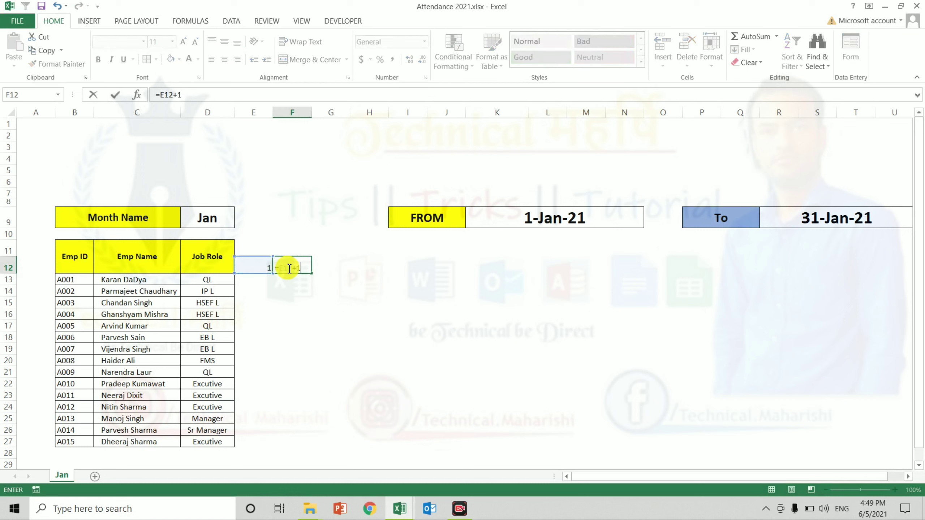
key("ctrl+Return")
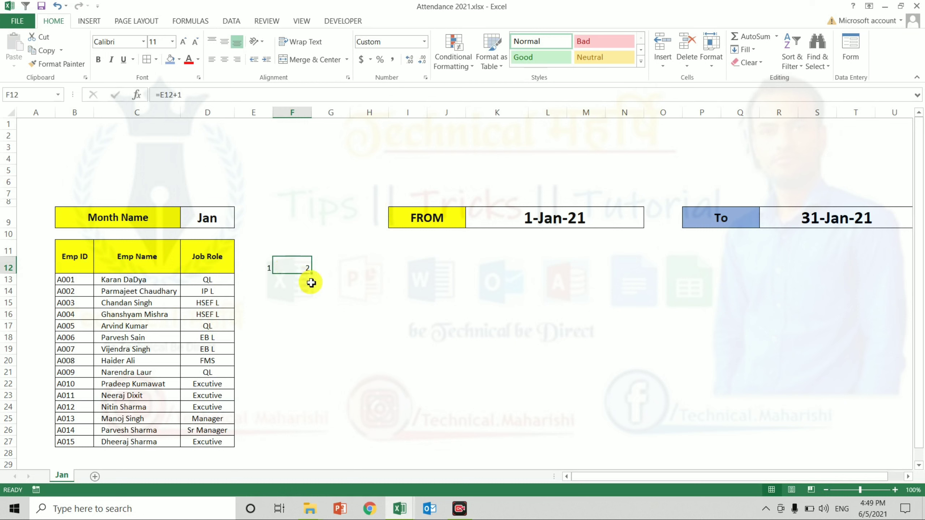
Step: Fill the next-day formula along row 12 through column T, showing days up to 16
left_click_drag(310, 276, 905, 233)
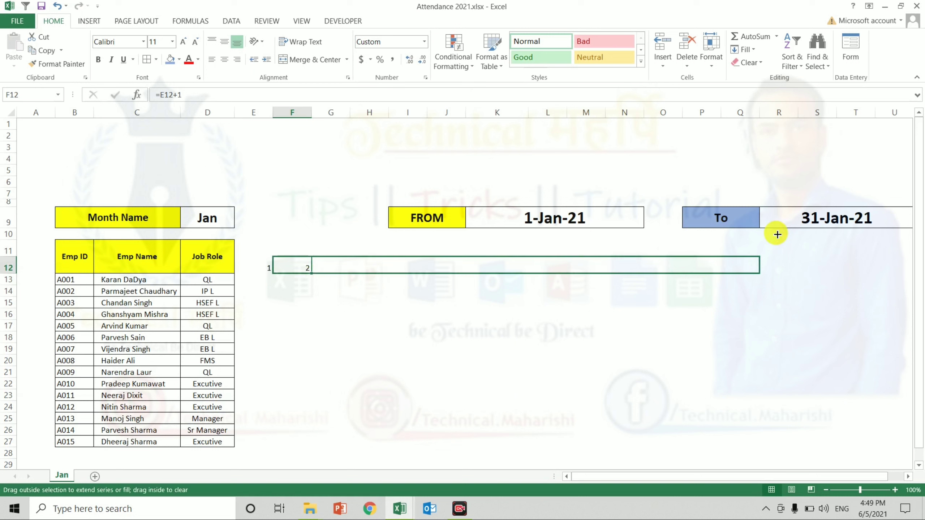
left_click_drag(905, 233, 876, 250)
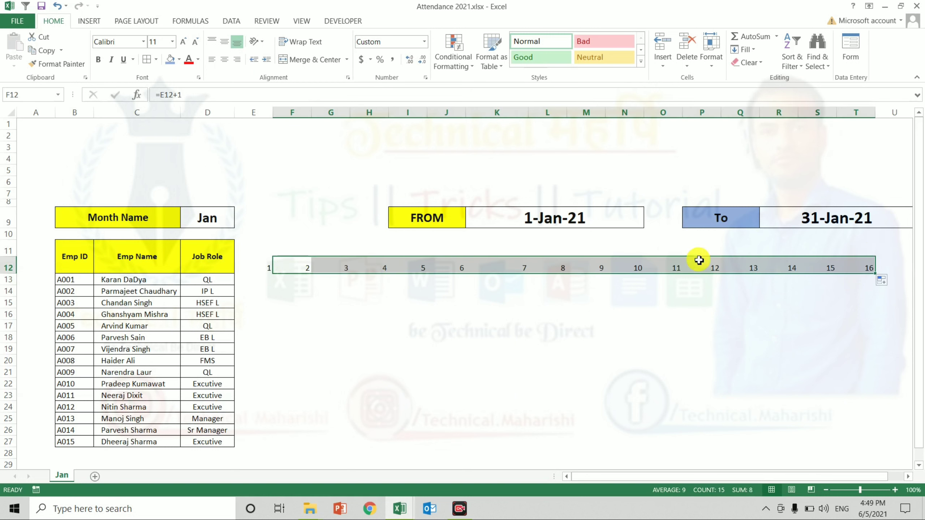
left_click(546, 217)
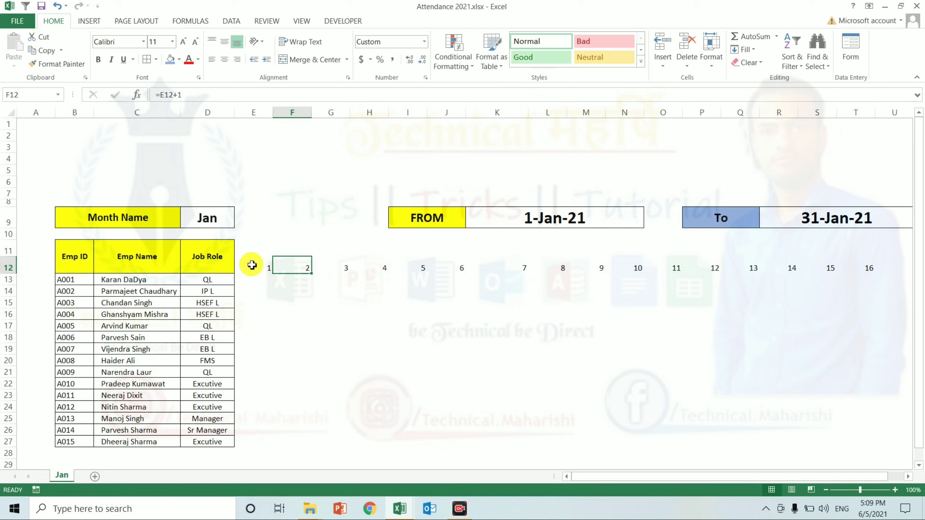
Step: Rewrite F12 as =IF($R$9<=E12,"",E12+1), accepting Excel's suggested correction
type("=")
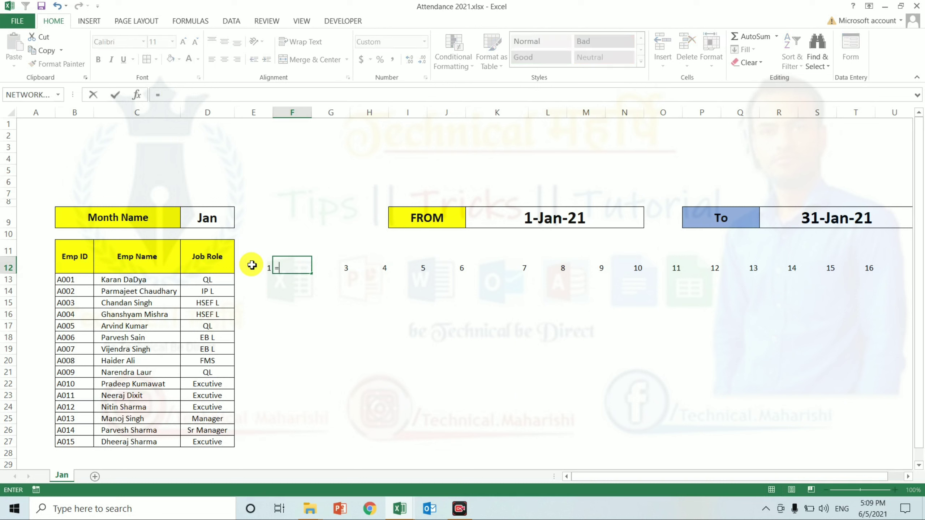
type("IF")
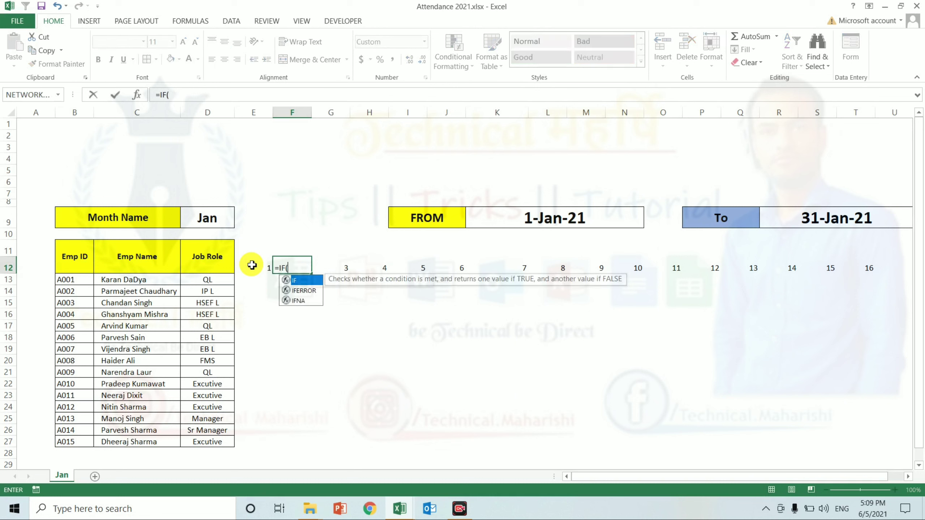
type("(")
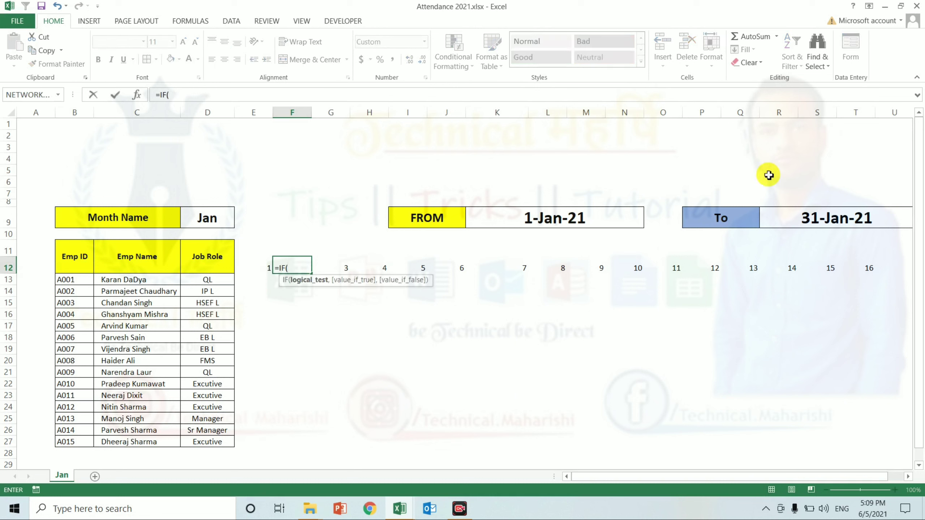
left_click(794, 218)
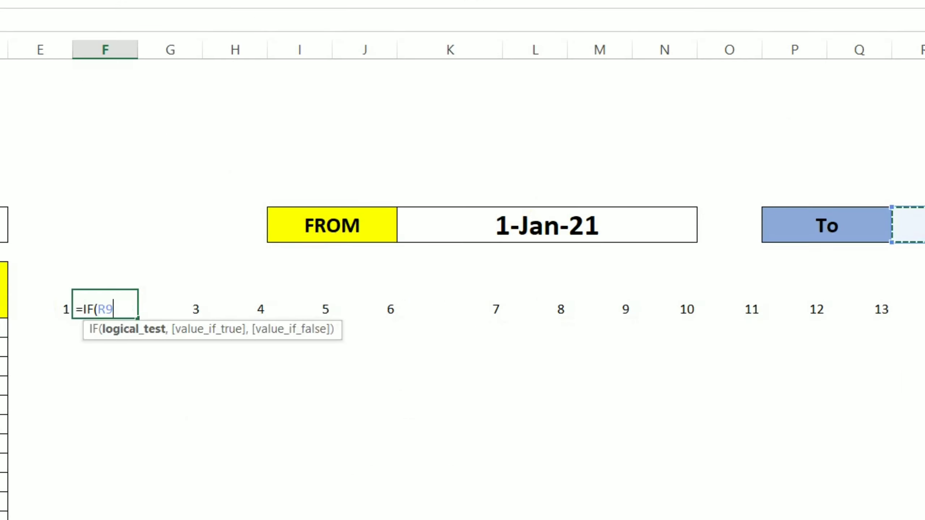
key("F4")
type("=<")
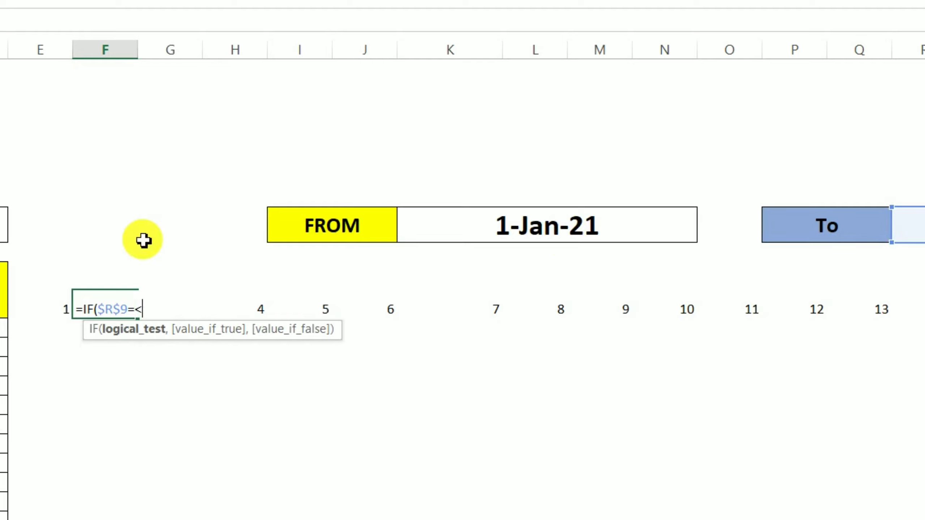
left_click(62, 304)
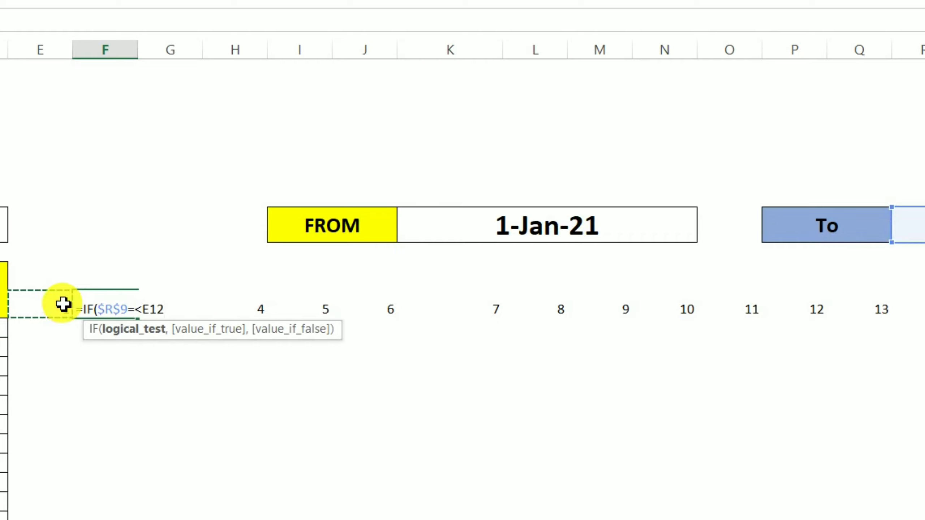
type(",")
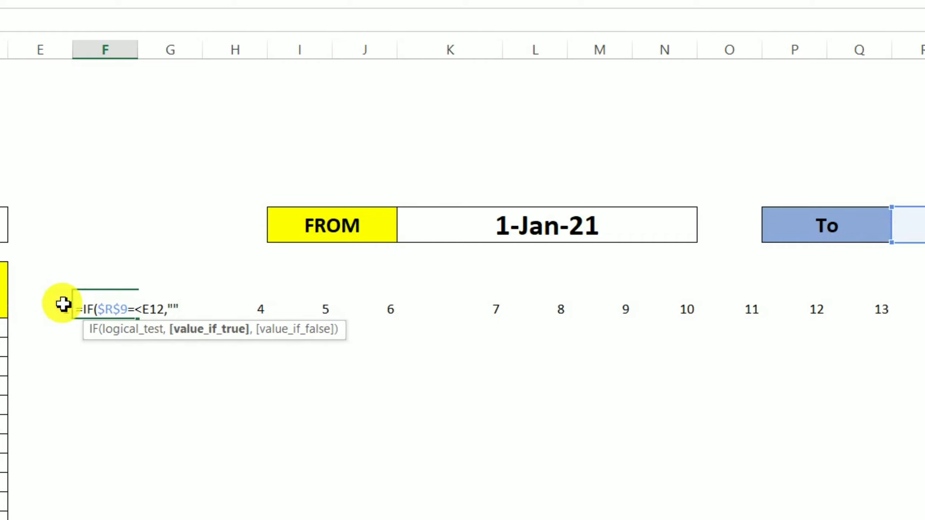
type(",")
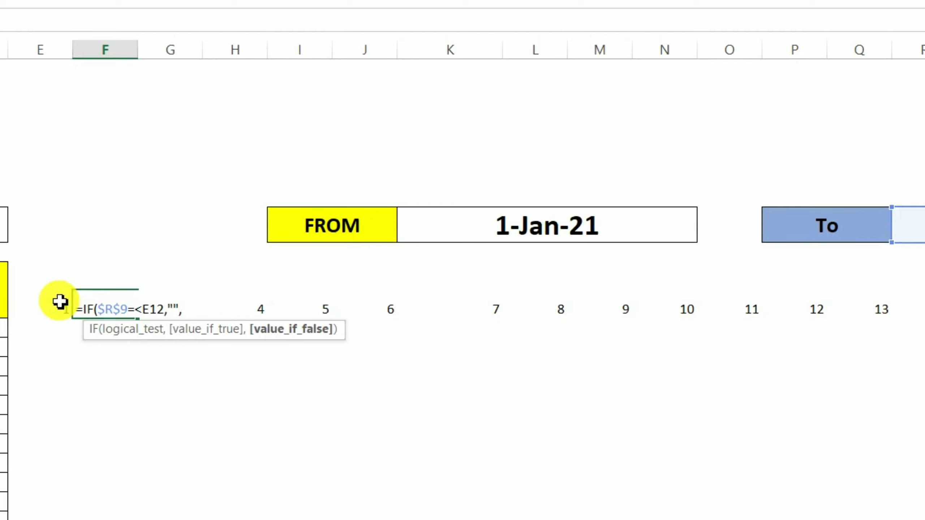
left_click(59, 302)
type("+1")
key("Return")
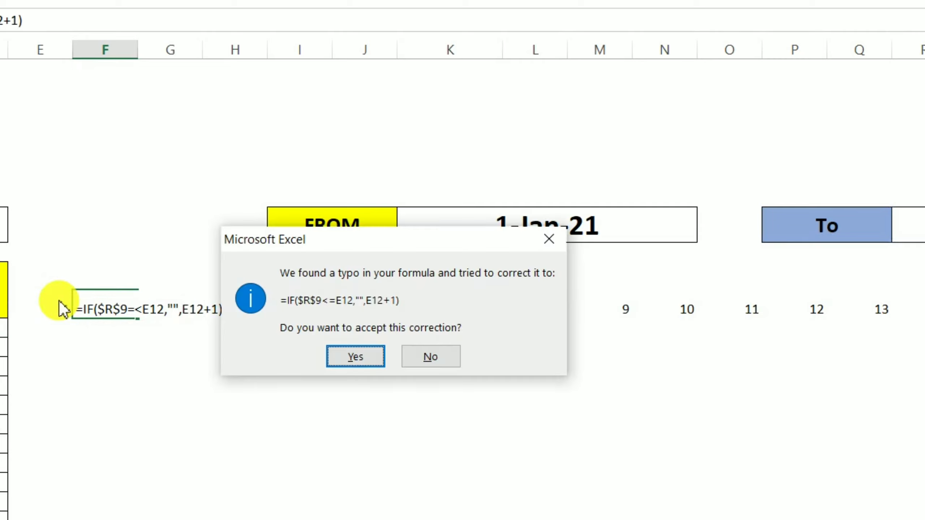
key("Return")
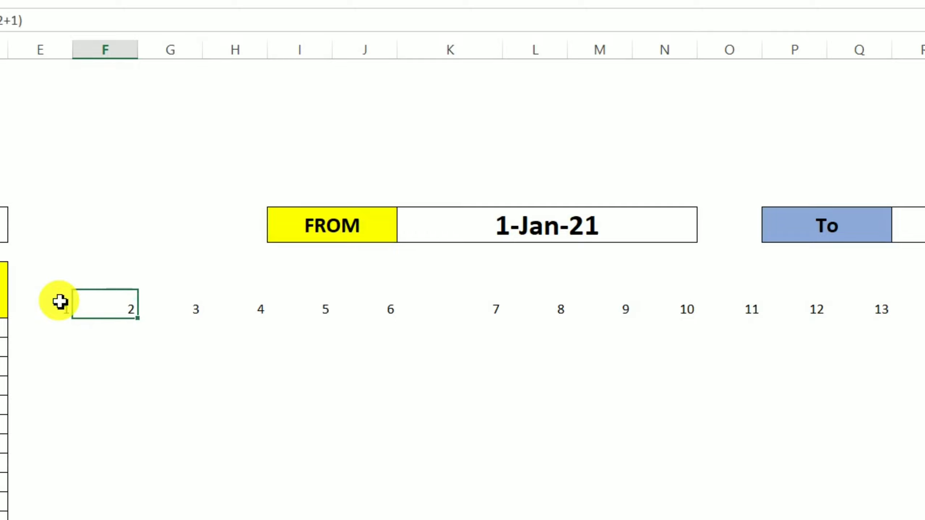
Step: Fill the IF day formula across row 12 through AM12 so days stop at 31
key("ctrl+shift+Right")
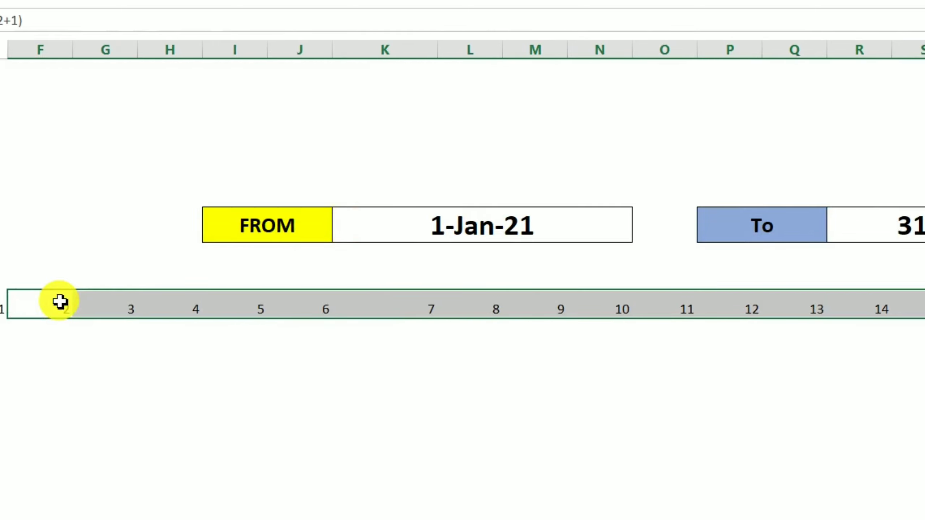
scroll(60, 302, "right", 1)
scroll(60, 302, "right", 1)
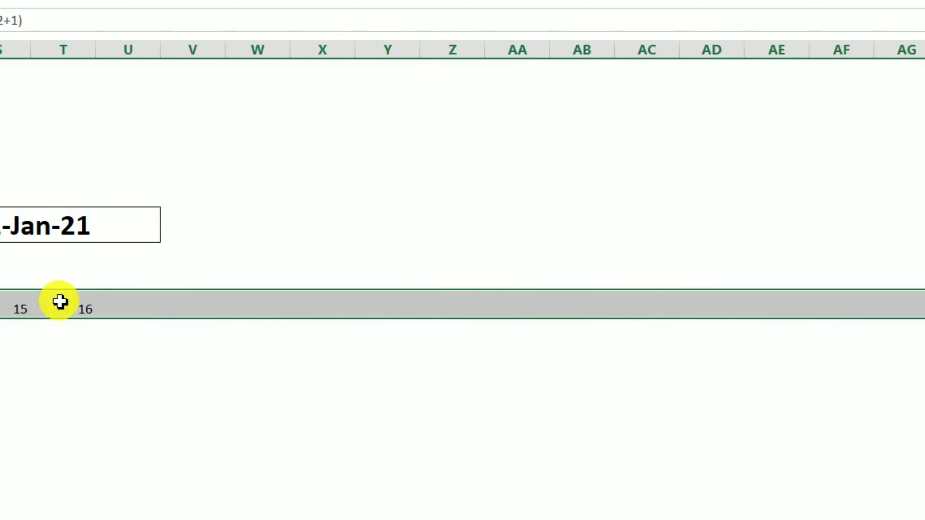
key("ctrl+r")
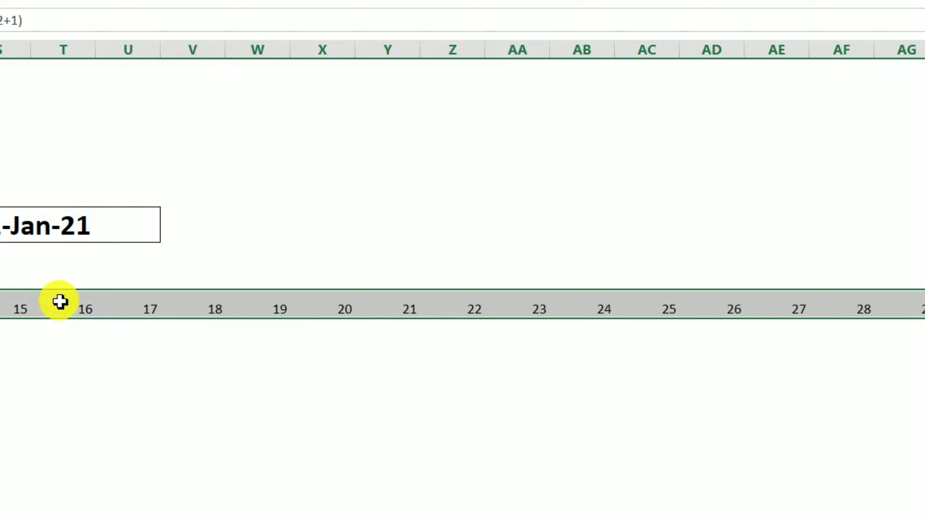
scroll(60, 302, "right", 1)
scroll(60, 302, "right", 2)
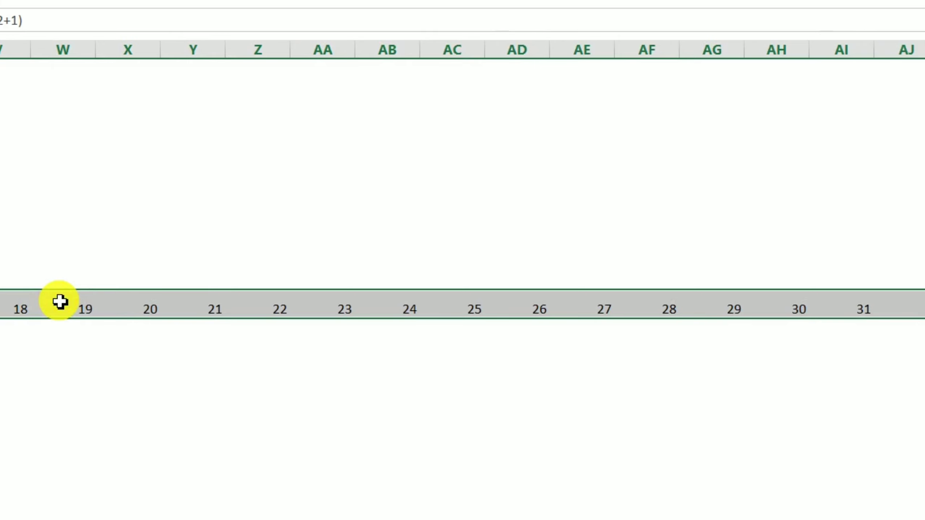
key("Right")
key("ctrl+Right")
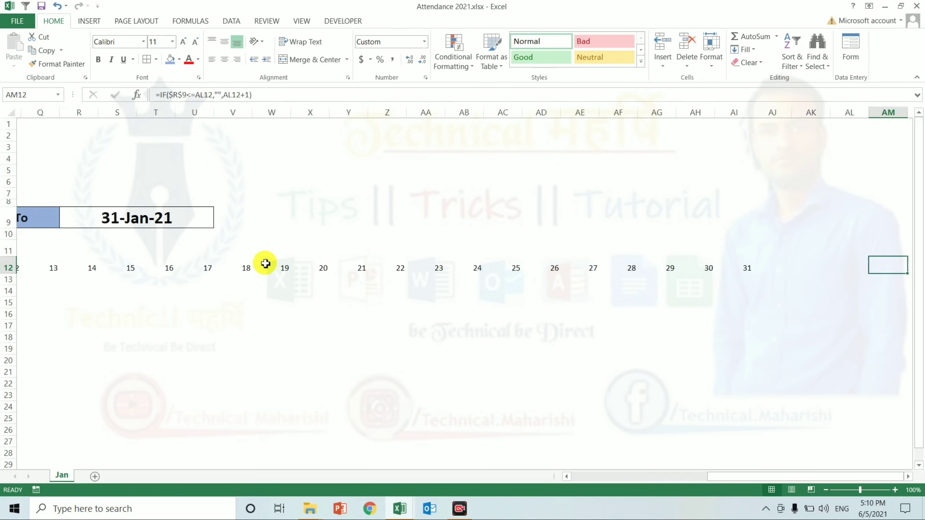
key("Left")
key("Left")
key("Left")
key("shift+Right")
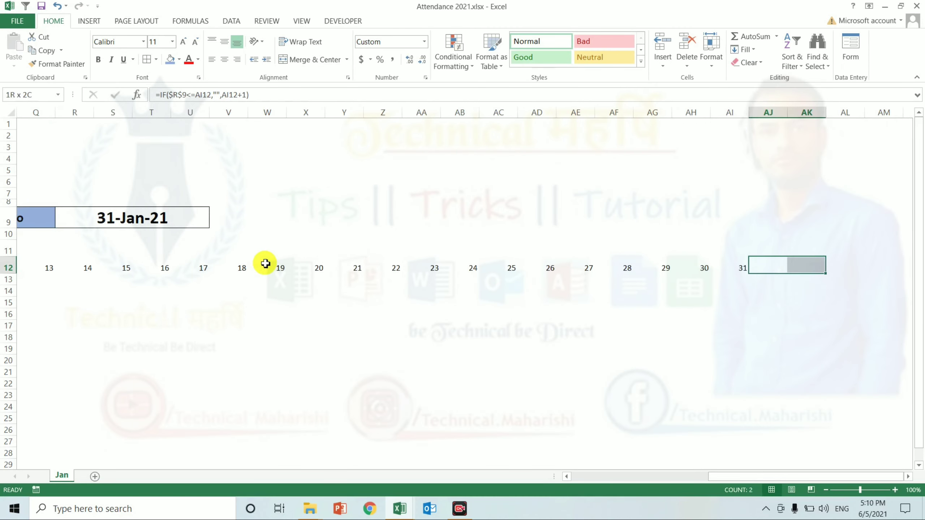
key("shift+Right")
key("shift+Right")
key("Home")
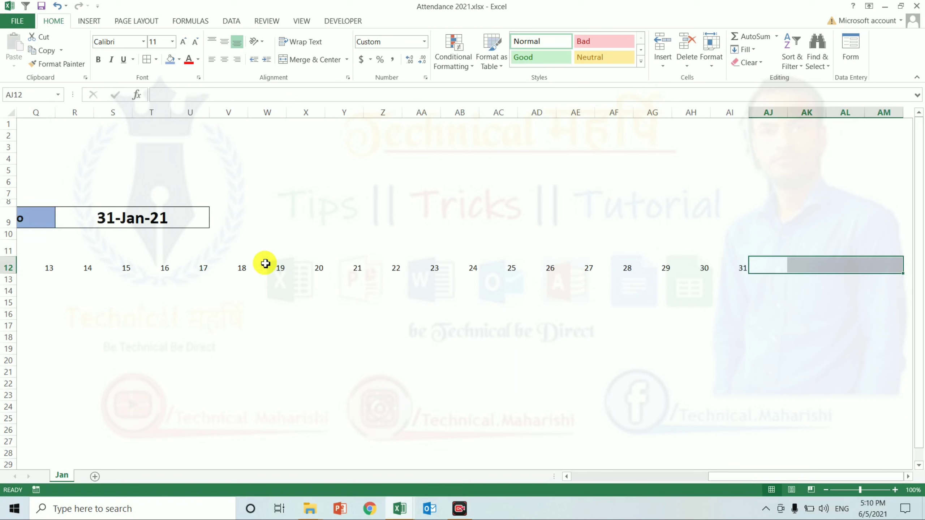
double_click(67, 476)
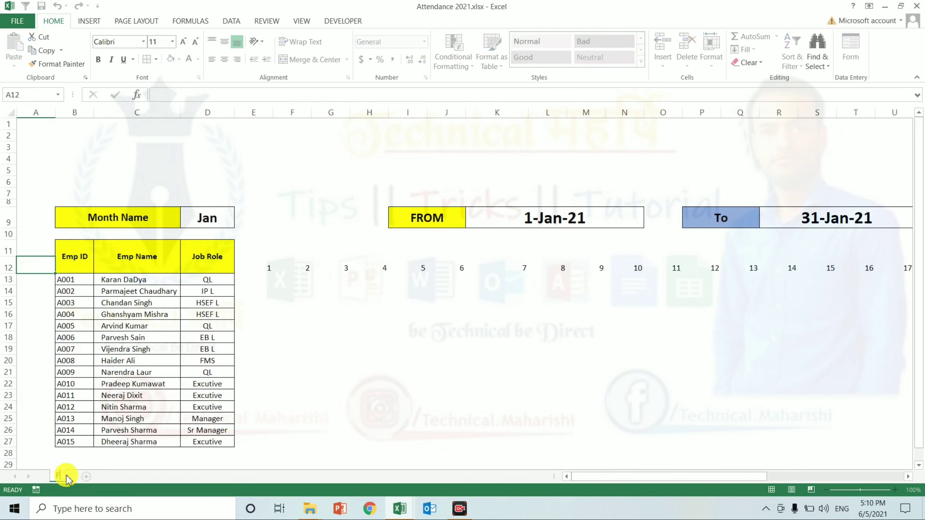
key("Return")
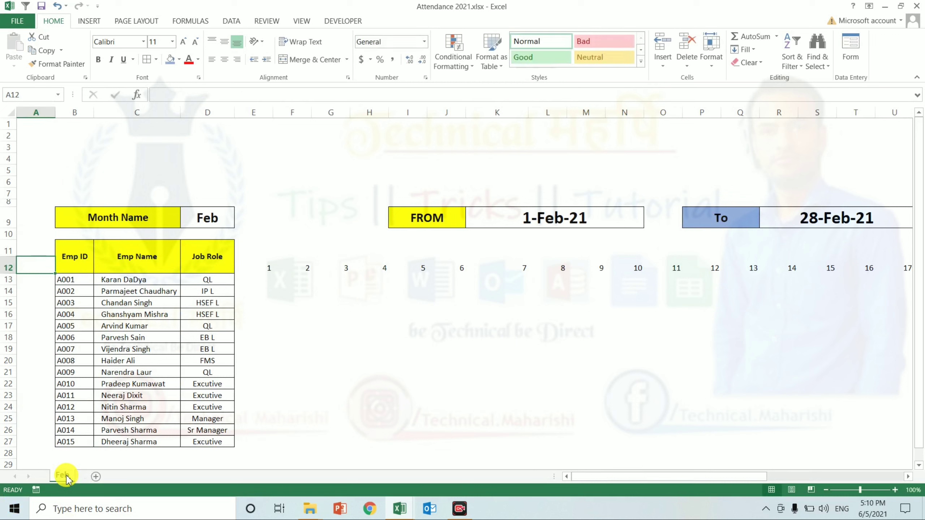
key("Up")
key("Right")
key("Right")
key("Right")
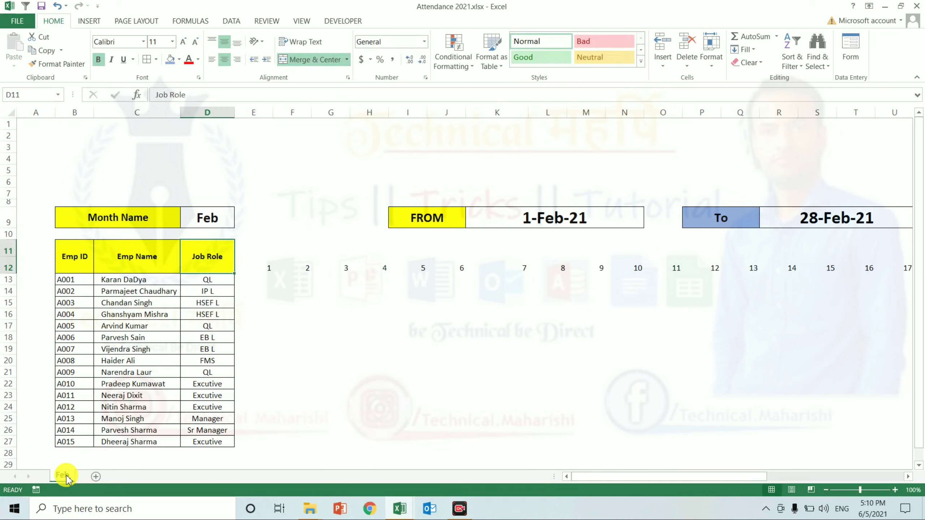
key("Right")
key("Down")
key("ctrl+Right")
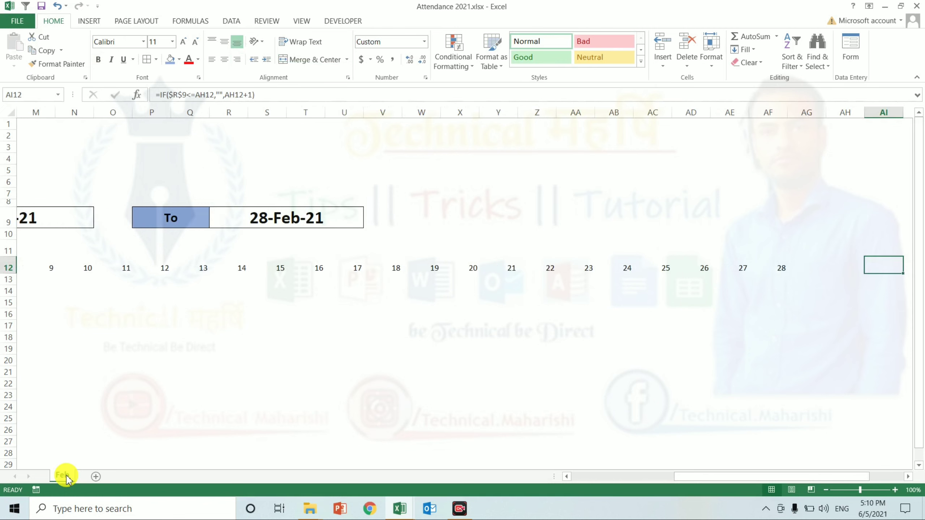
key("Left")
key("Left")
key("Left")
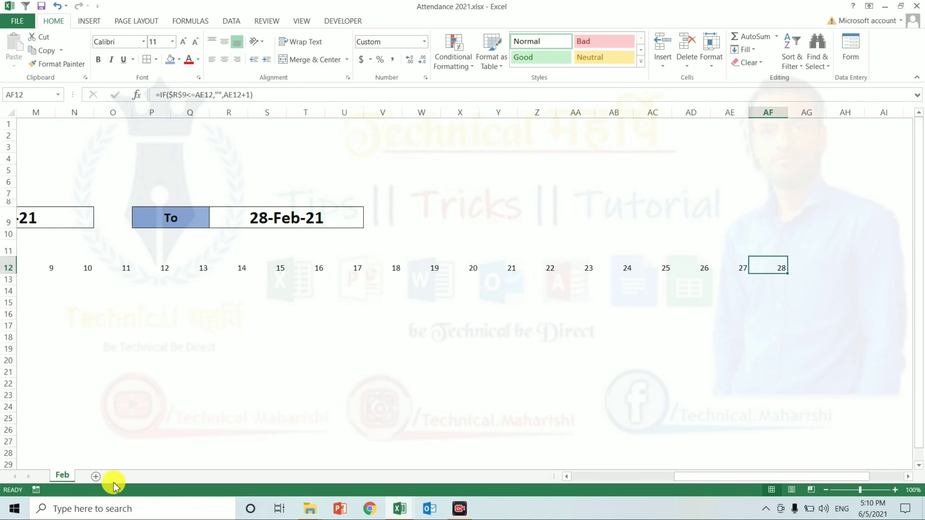
left_click(791, 265)
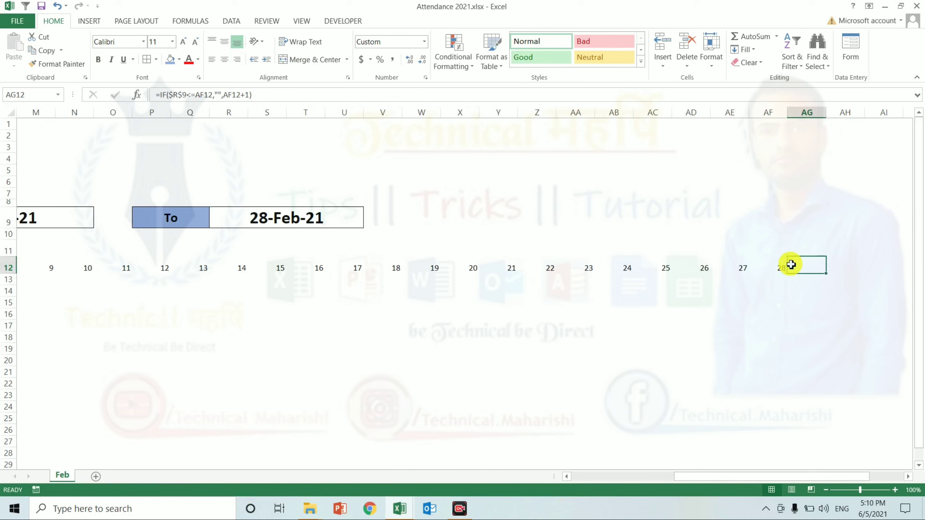
key("Right")
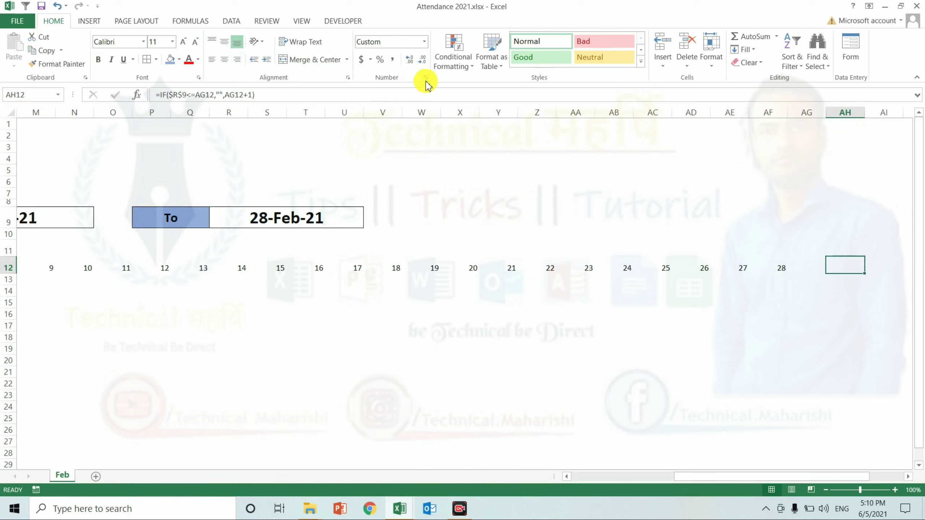
key("Home")
key("Up")
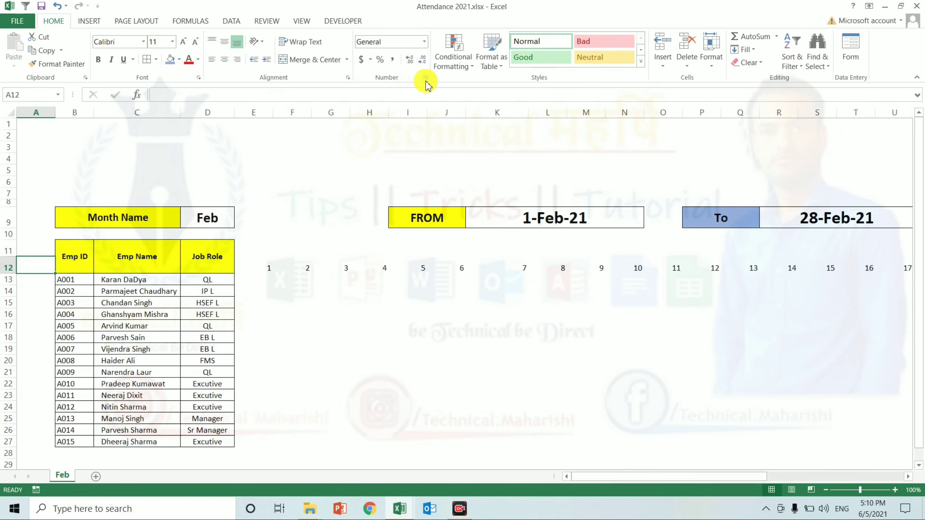
key("Right")
key("Right")
key("Right")
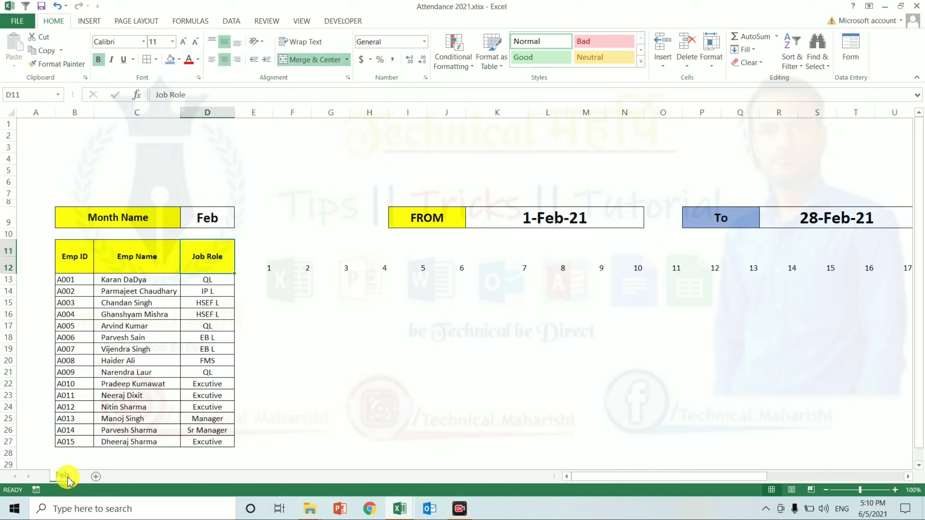
double_click(65, 475)
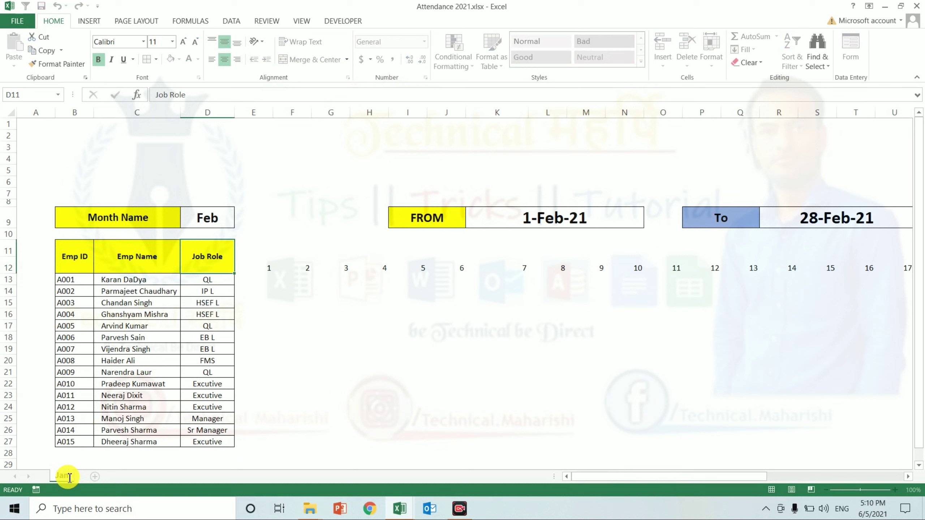
key("Return")
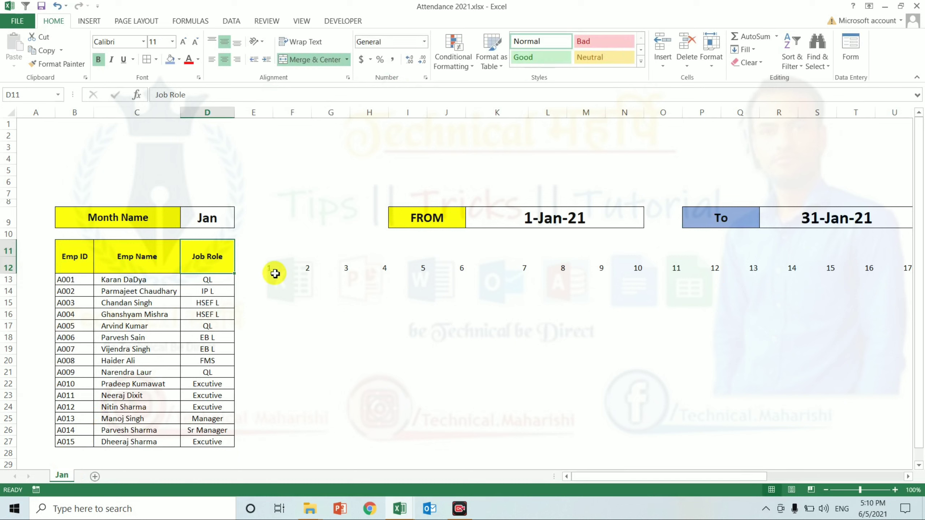
left_click(273, 270)
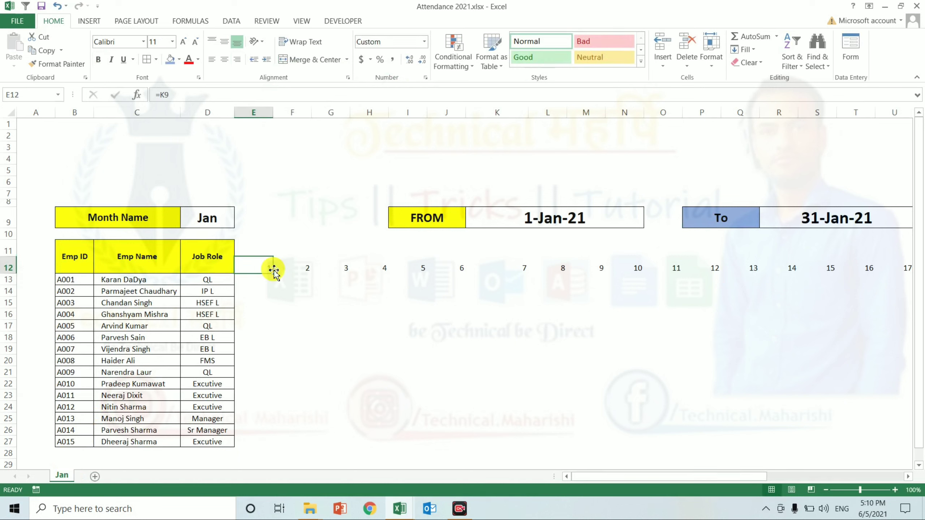
Step: Enter =TEXT(E12,"DDD") in E11 to show the weekday name above day 1
left_click(262, 251)
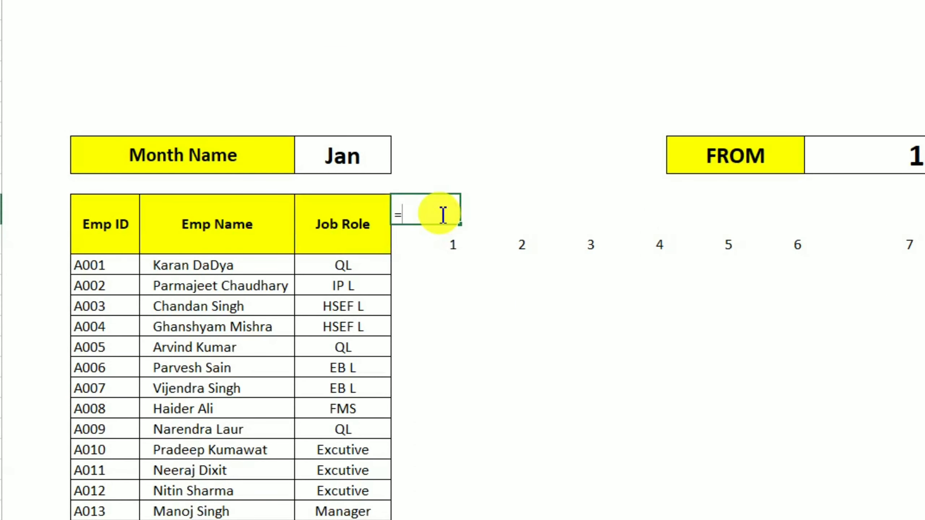
type("te")
key("Tab")
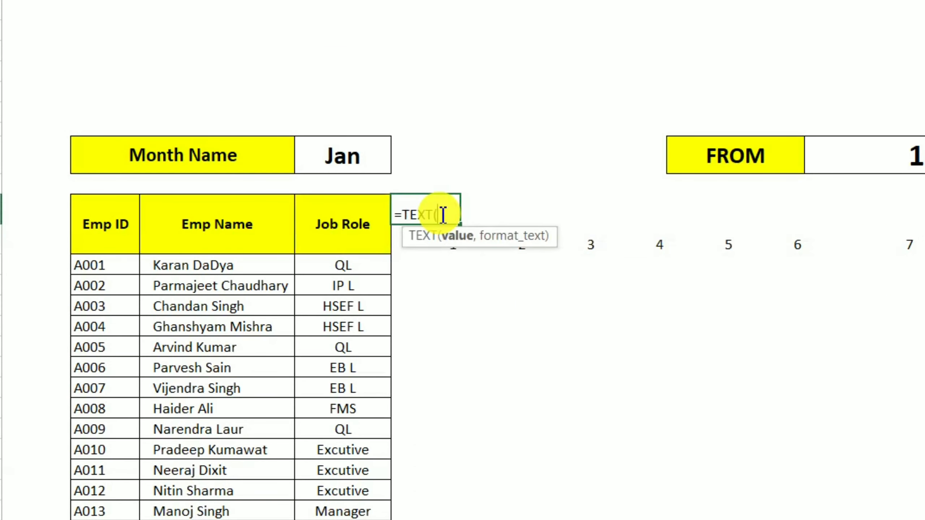
key("Down")
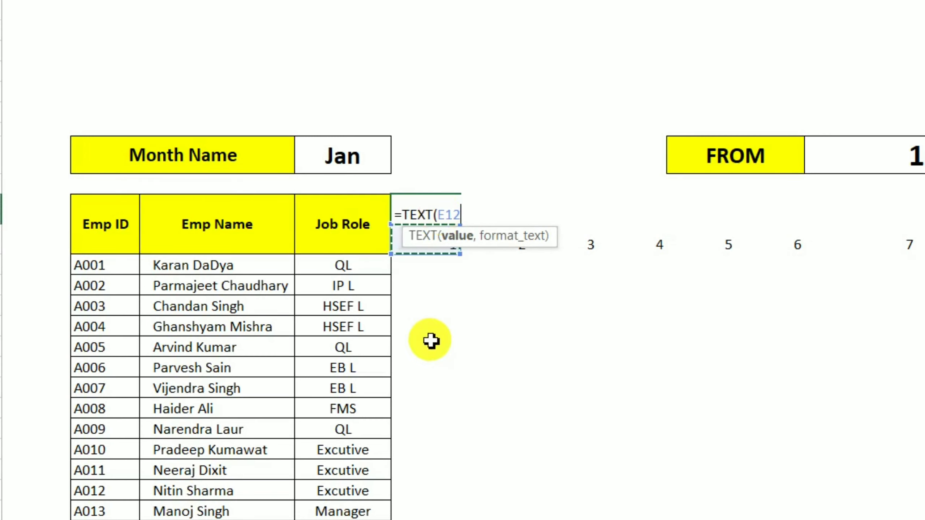
left_click(459, 235)
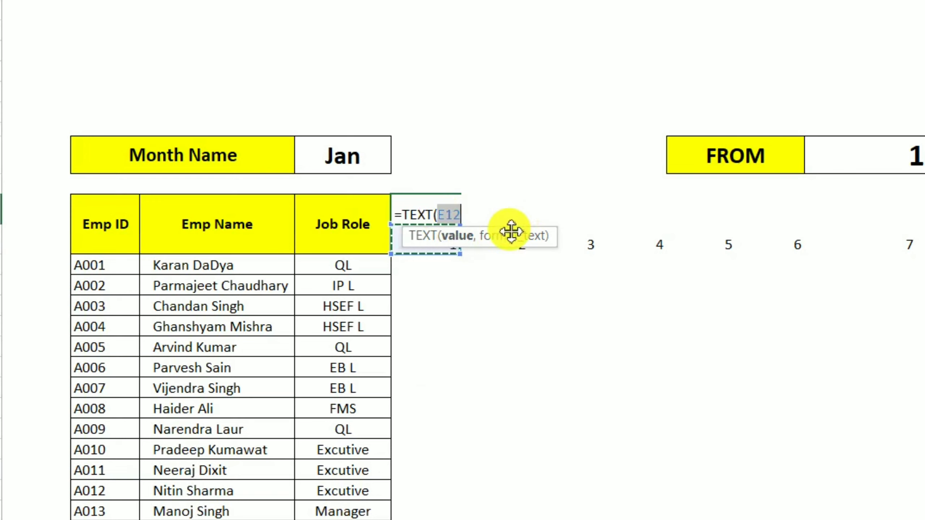
left_click_drag(511, 231, 473, 315)
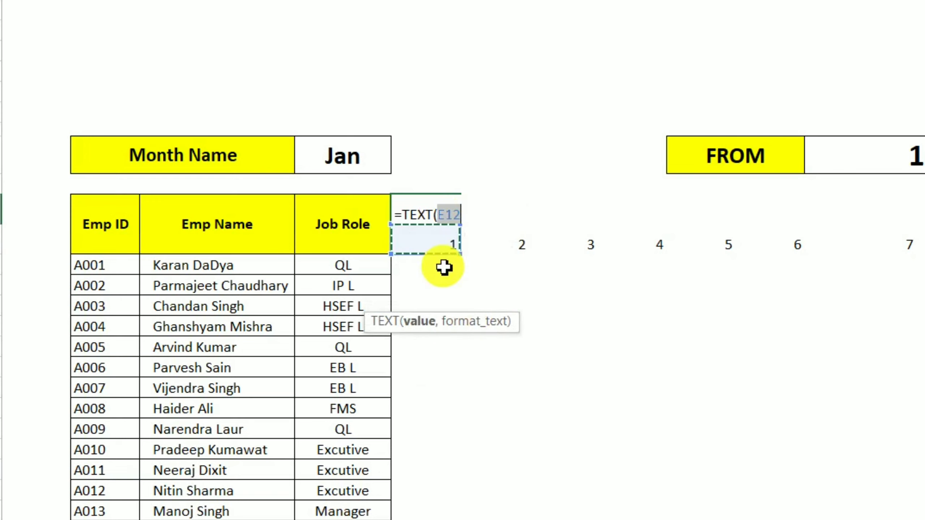
left_click(472, 212)
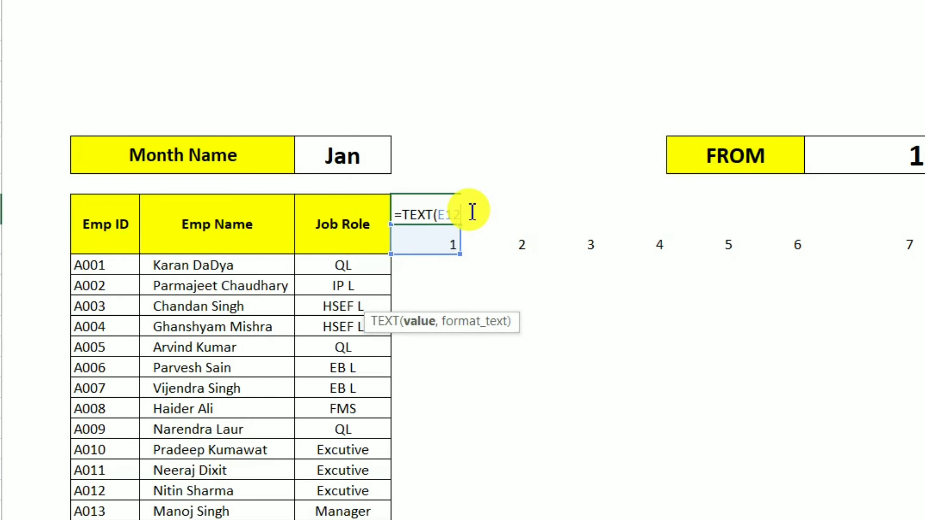
type(",\"DDD")
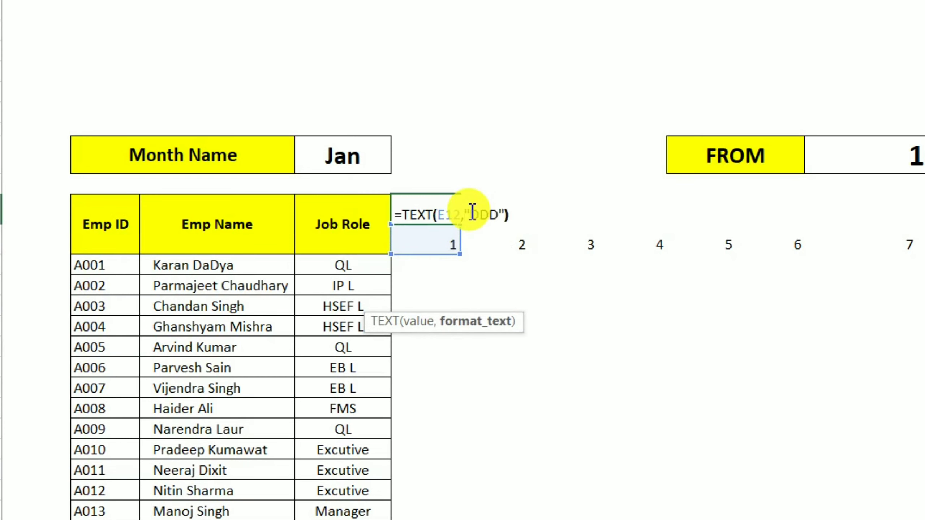
key("Return")
Step: Fill the weekday-name formula across row 11 to the last day column
key("Up")
key("ctrl+shift+Right")
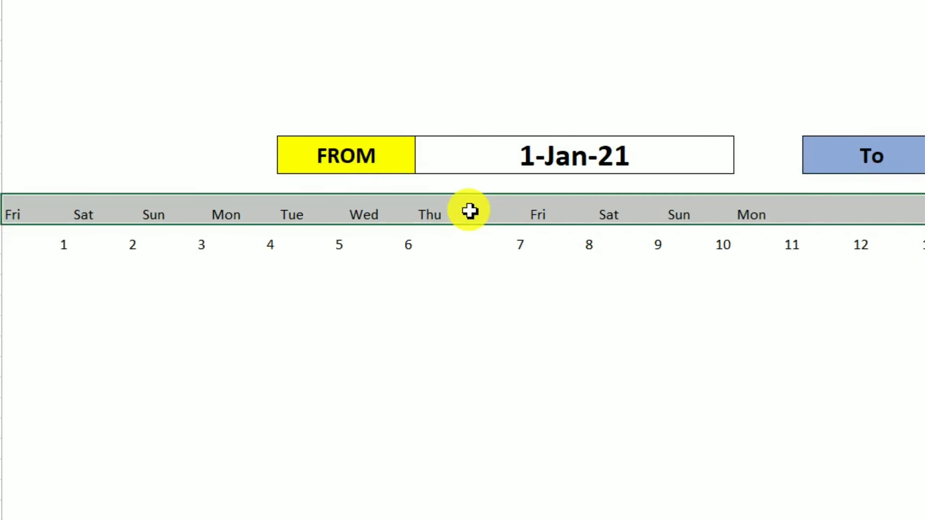
key("Home")
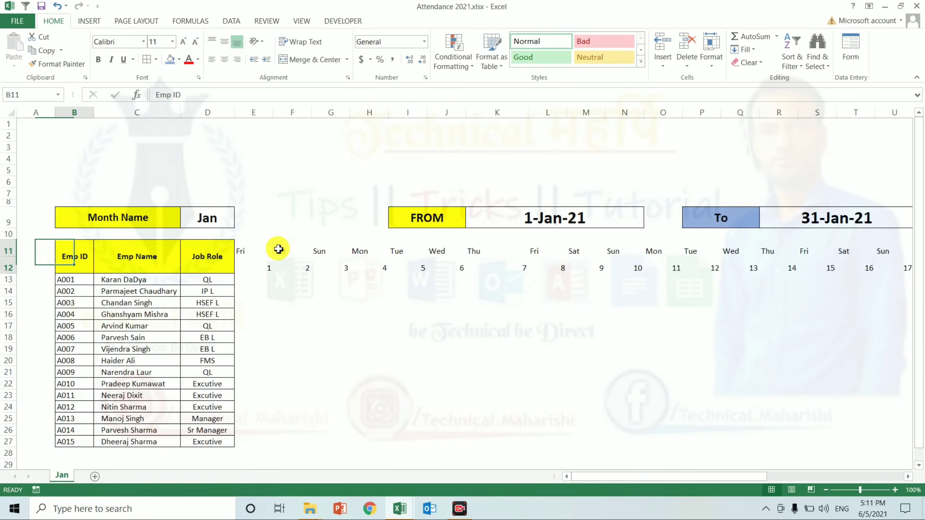
Step: Centre, middle-align, border and bold the day and date headers E11:AI12
key("Right")
key("Right")
key("Right")
key("shift+Down")
key("ctrl+shift+Right")
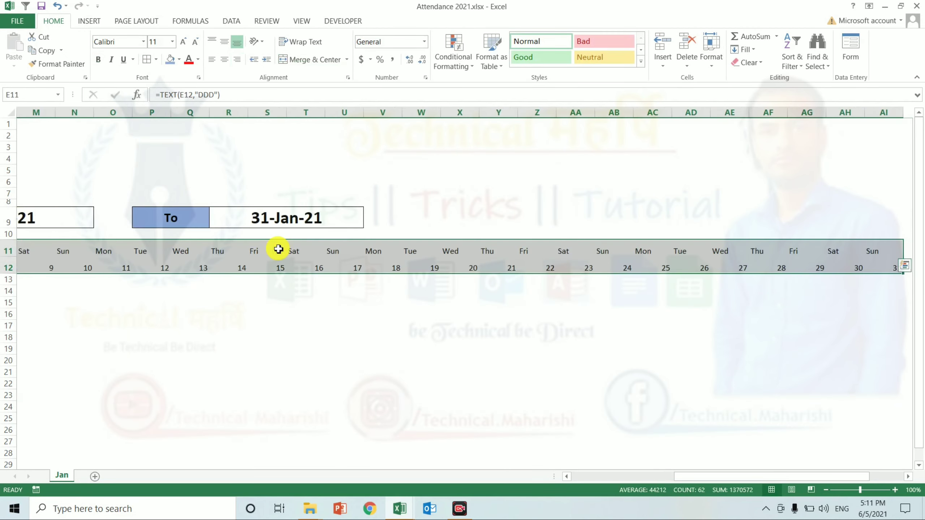
left_click(223, 60)
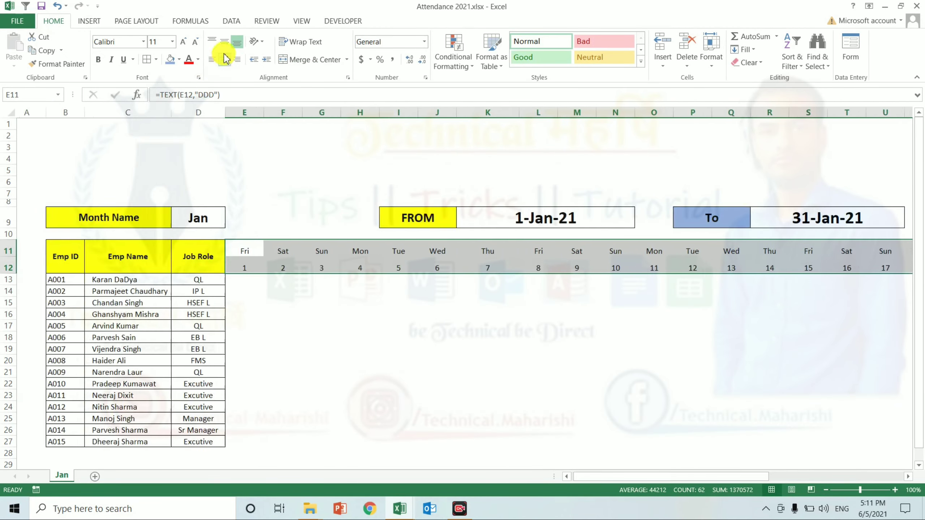
left_click(224, 41)
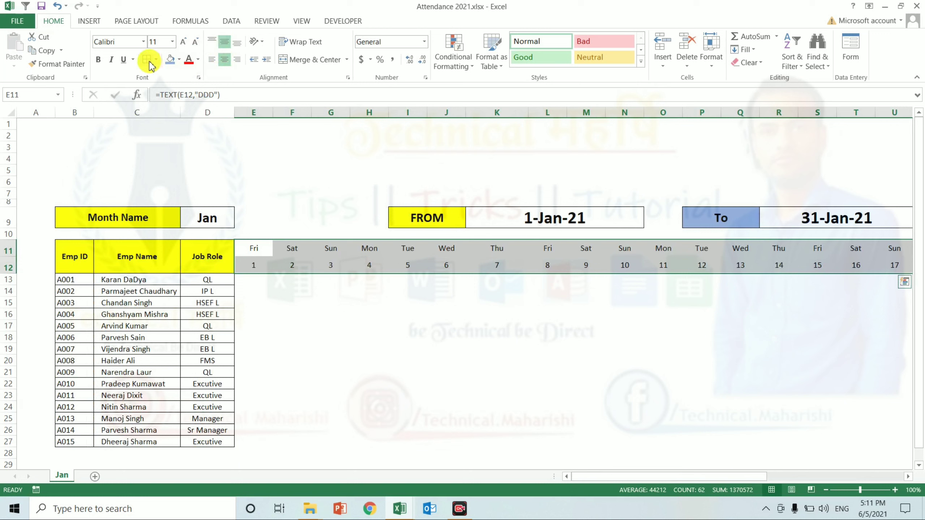
left_click(147, 60)
left_click(98, 59)
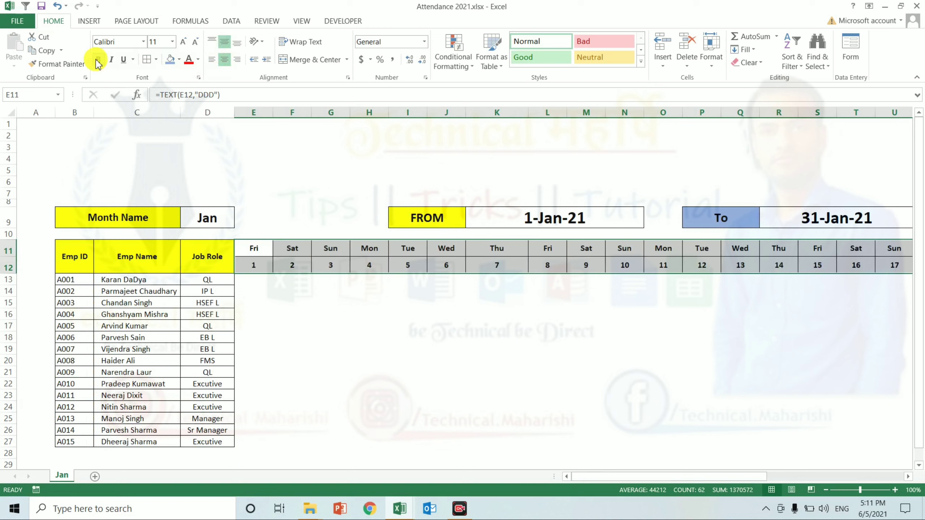
Step: Rotate the day names to read upward and AutoFit columns E–AI to their contents
left_click_drag(253, 248, 902, 264)
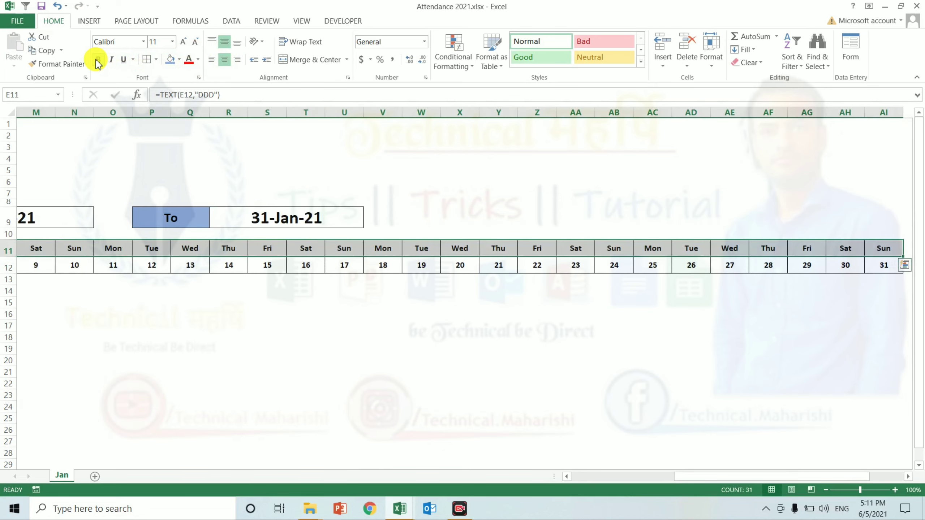
left_click(265, 42)
left_click(271, 97)
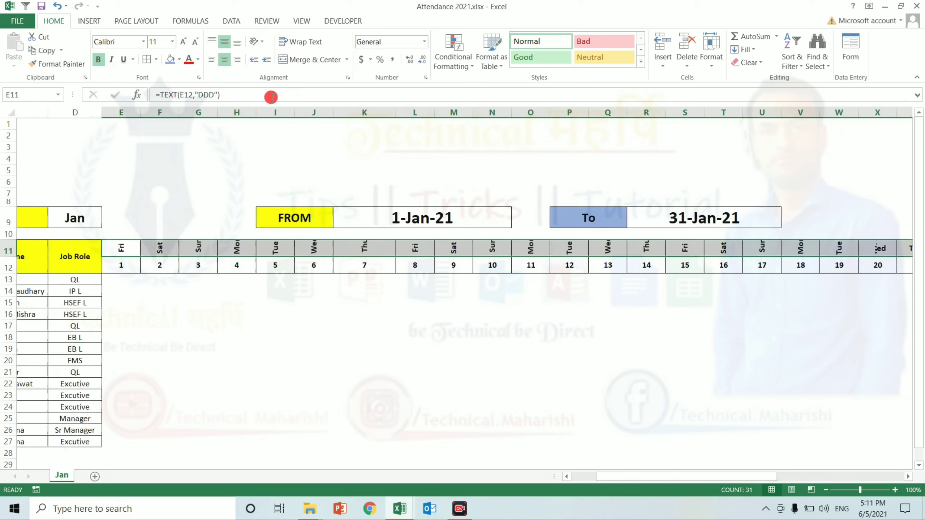
key("ctrl+space")
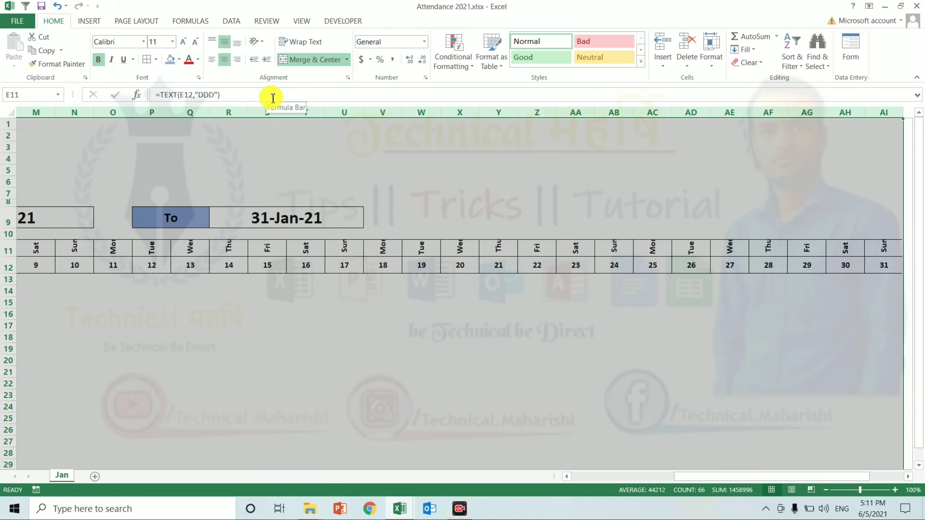
key("alt+o")
key("c")
key("a")
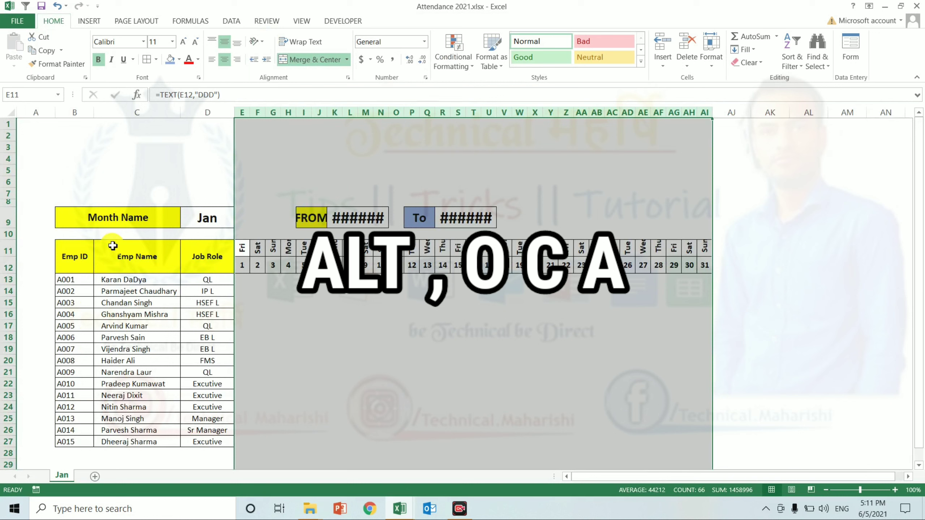
Step: AutoFit row 11's height for the vertical day names and merge-centre FROM across H9:J9
double_click(12, 254)
left_click(240, 352)
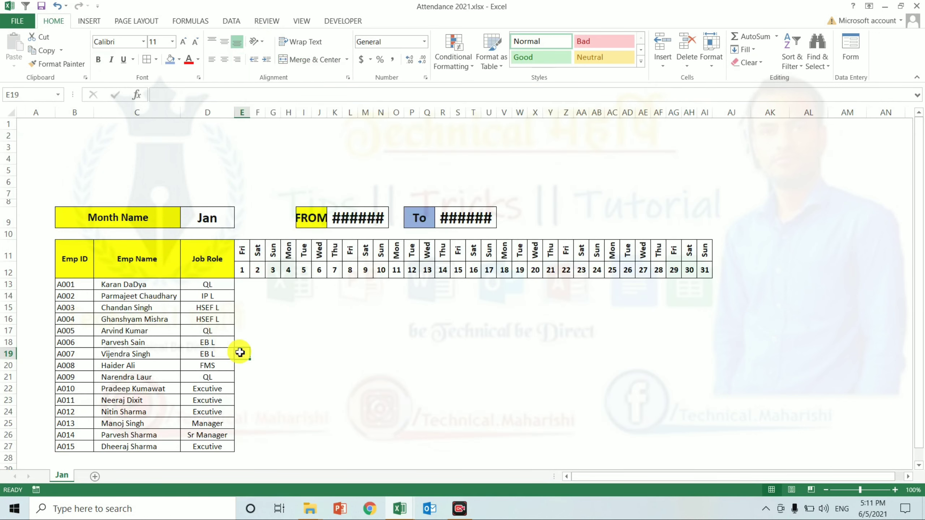
left_click(364, 212)
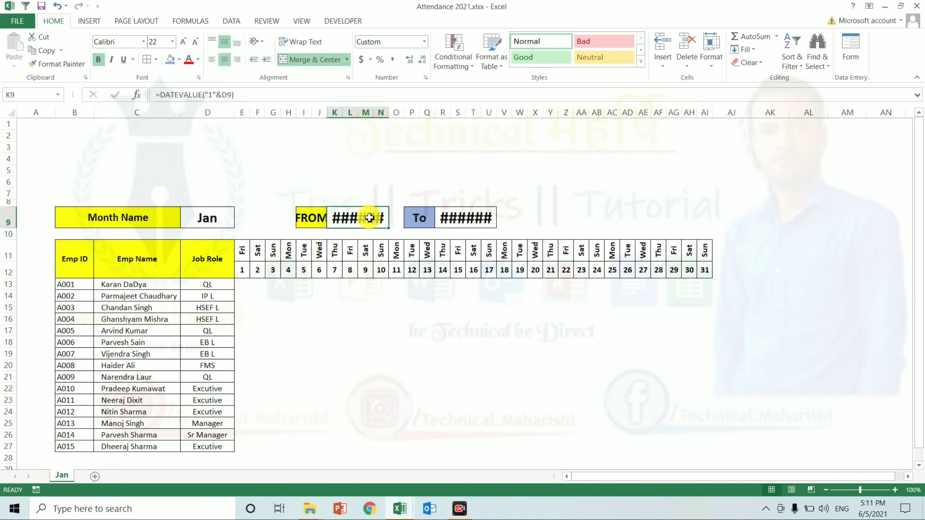
key("Left")
key("Left")
key("shift+Right")
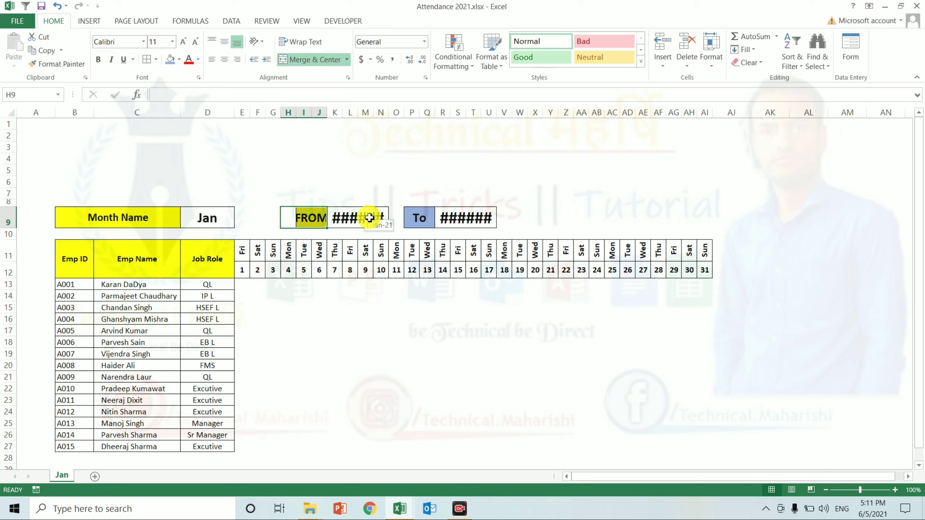
left_click(311, 59)
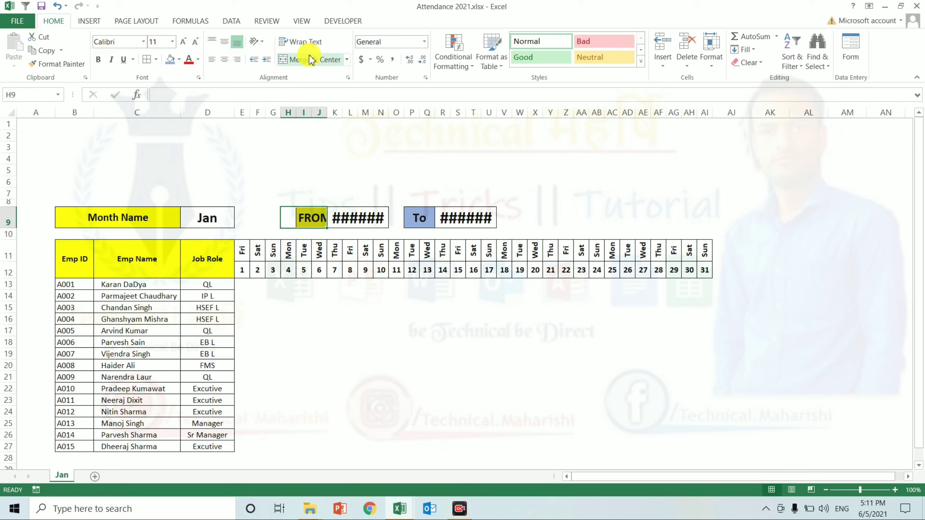
left_click(312, 59)
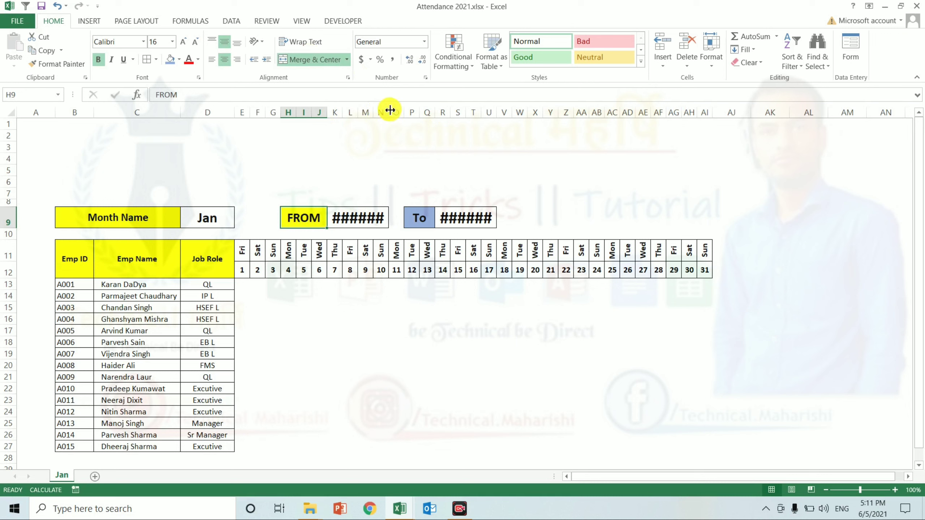
Step: Widen columns N and U and reduce both date cells' font size so 1-Jan-21 and 31-Jan-21 fit
left_click_drag(390, 110, 397, 111)
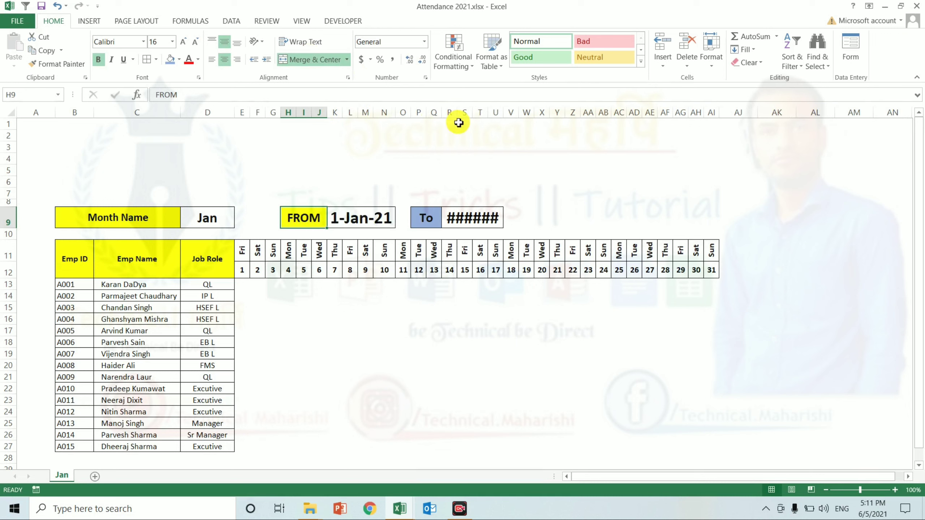
left_click_drag(503, 116, 514, 116)
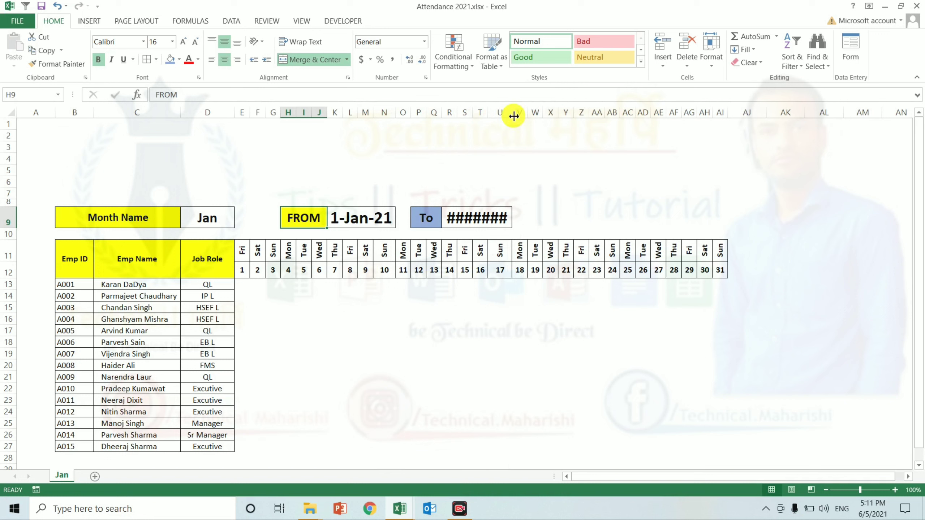
left_click(354, 233)
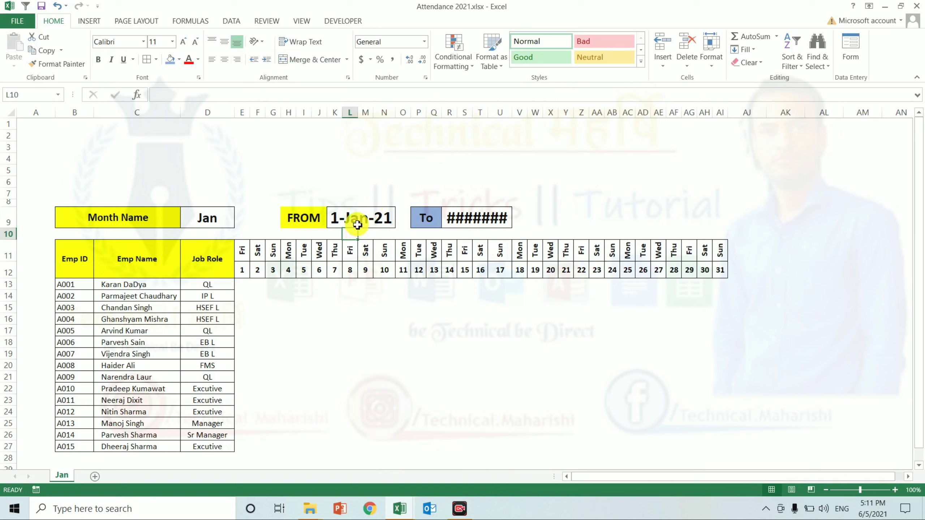
left_click(357, 224)
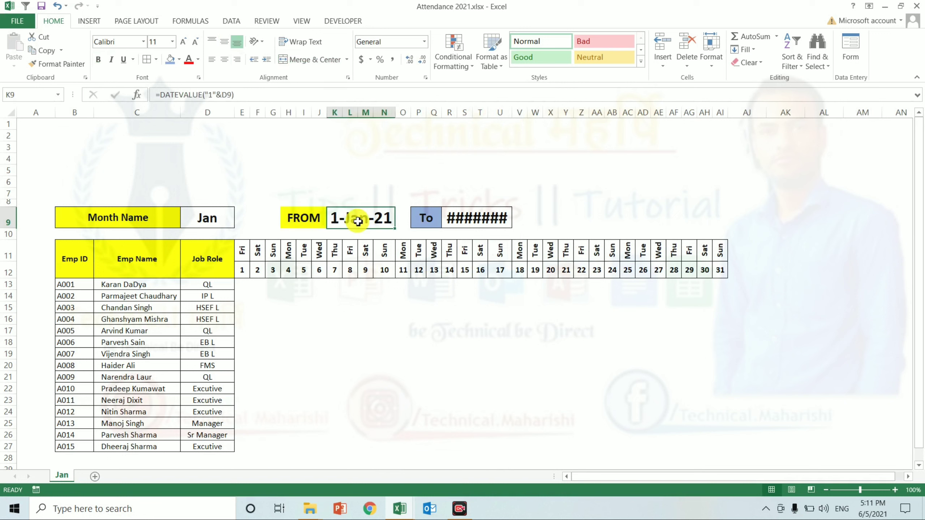
left_click(196, 47)
left_click(471, 217)
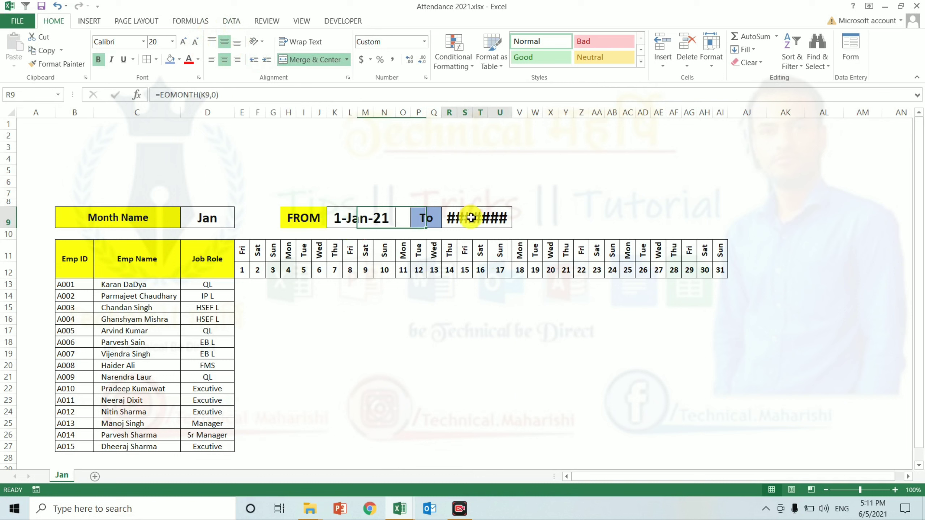
left_click(196, 47)
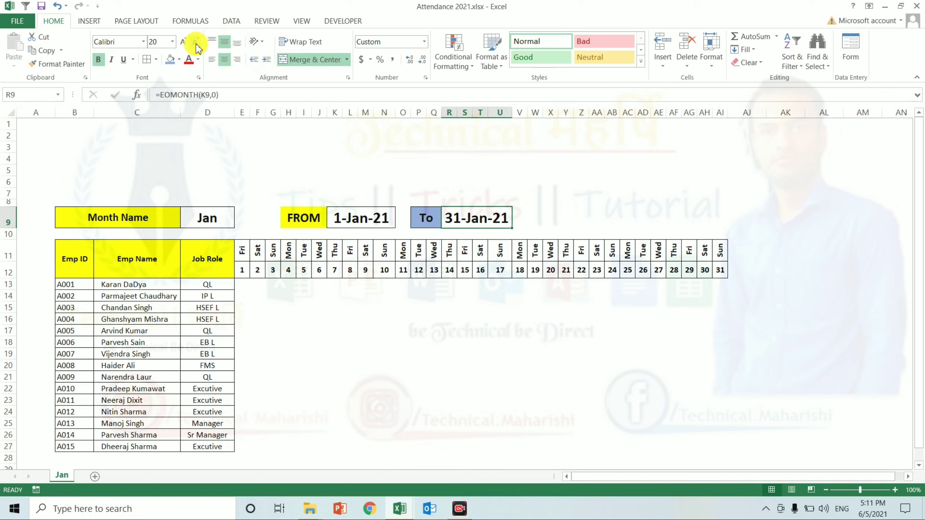
left_click(320, 218)
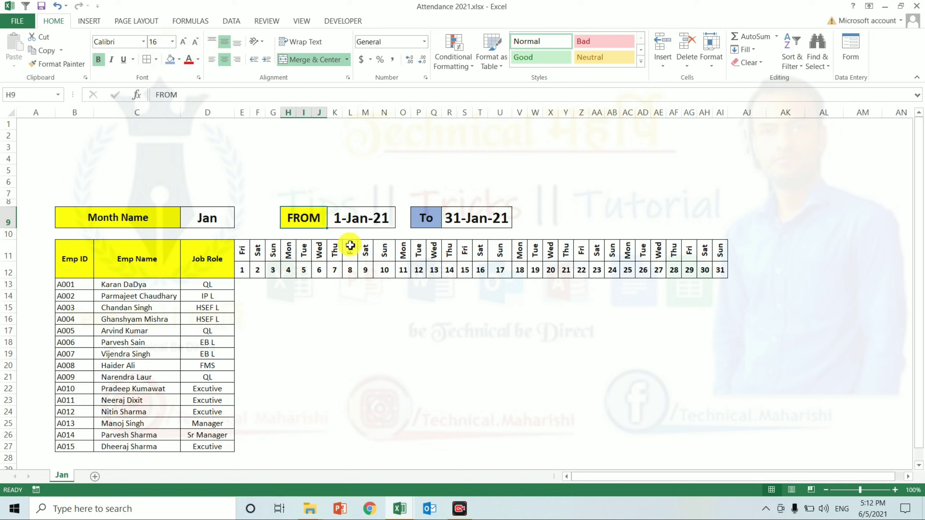
Step: Fill the day-name row orange and the date row green
left_click(239, 255)
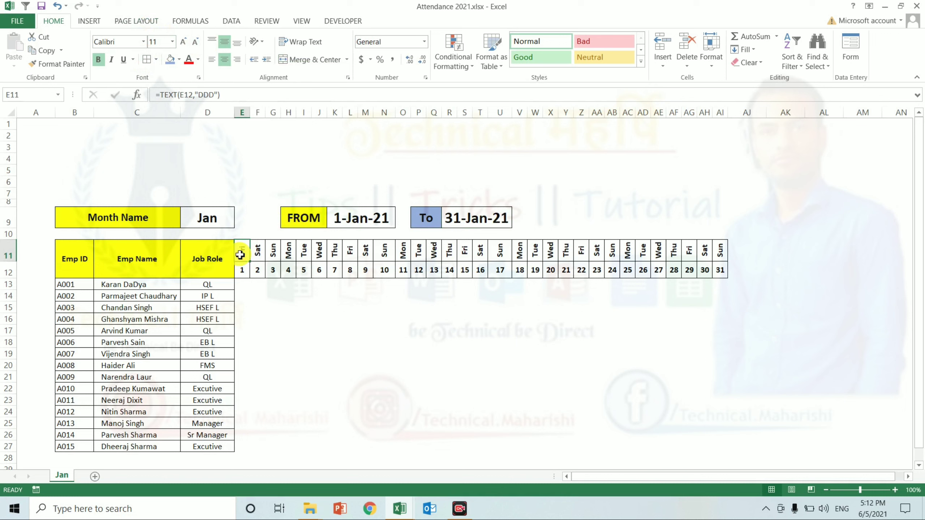
key("ctrl+shift+Right")
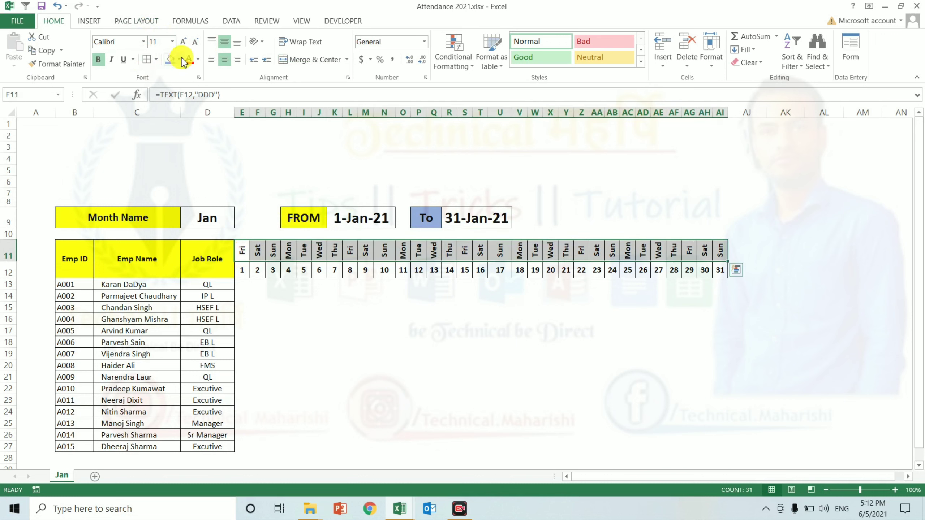
left_click(180, 59)
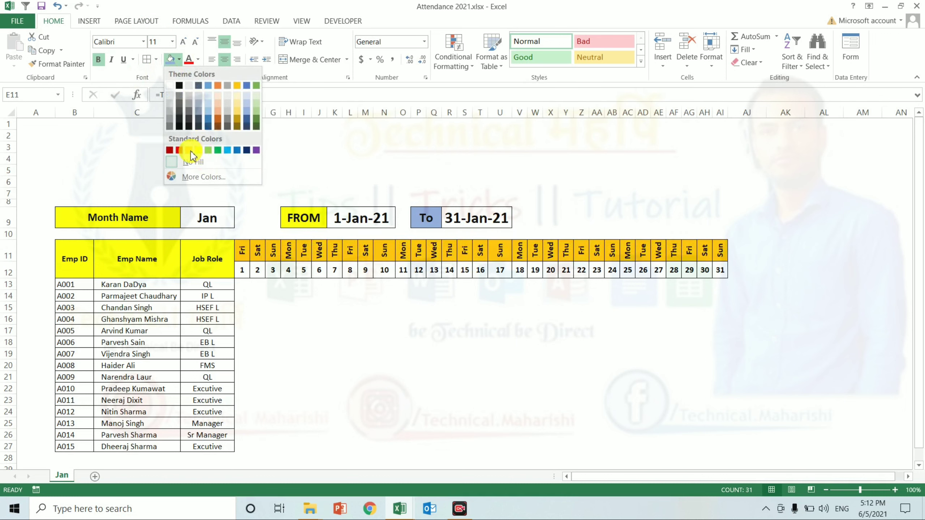
left_click(191, 152)
key("Down")
key("ctrl+shift+Right")
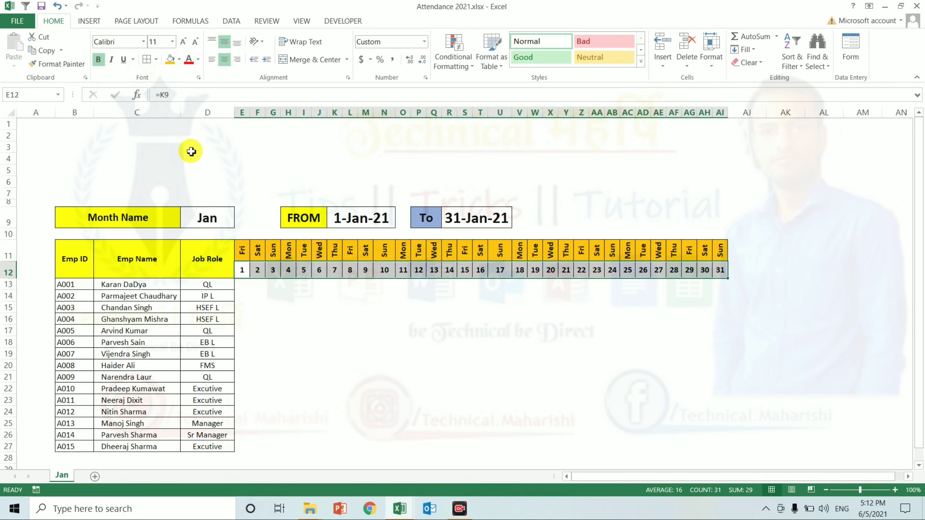
left_click(179, 60)
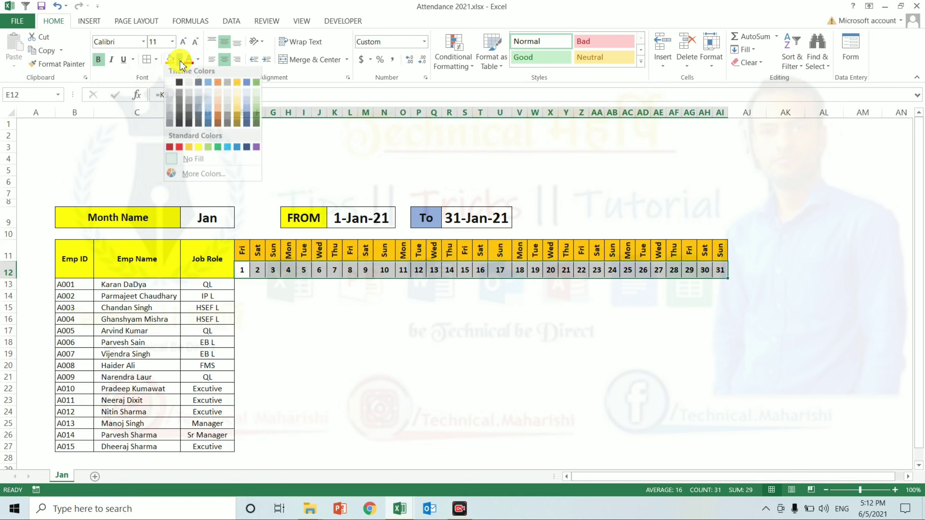
left_click(257, 107)
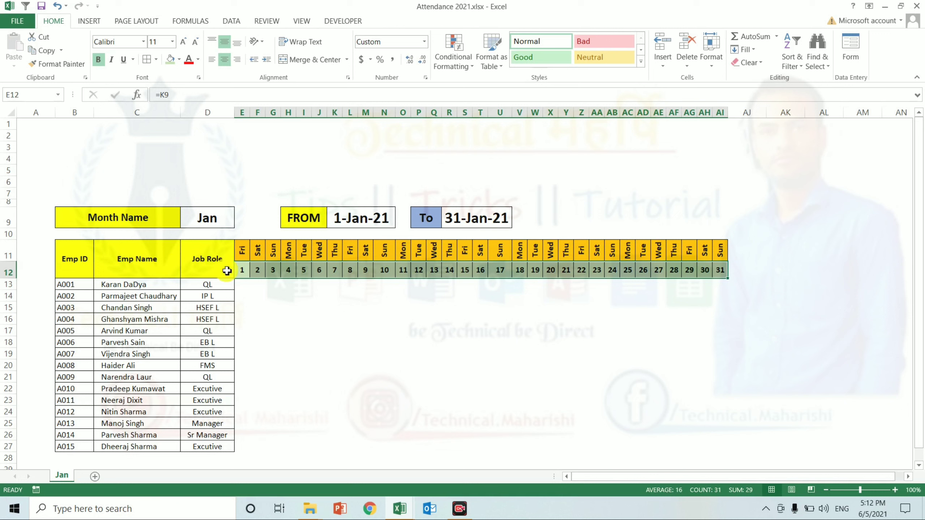
Step: Apply All Borders to E11:AI27, from the day headers down to the last employee row
left_click(215, 267)
key("Right")
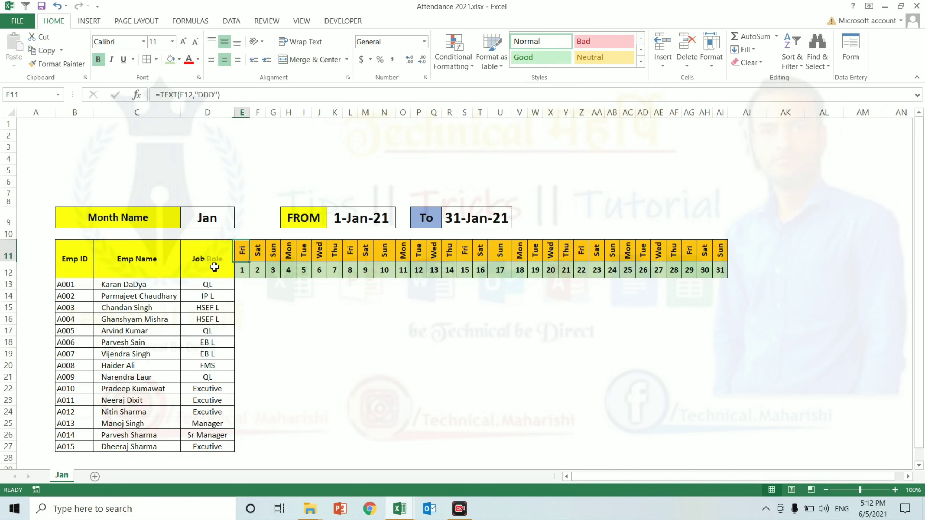
key("Right")
key("Left")
key("ctrl+shift+Right")
key("shift+Down")
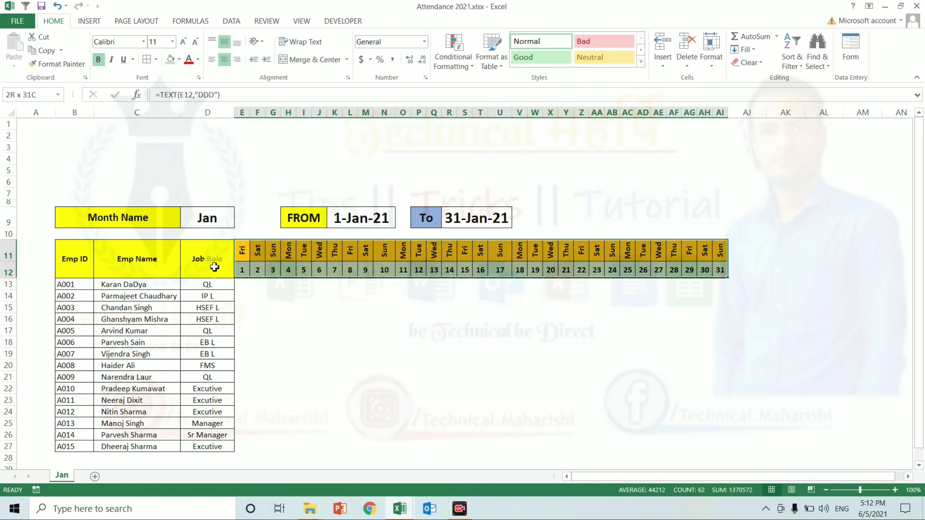
key("shift+Down")
key("shift+Down")
key("shift+Down")
key("shift+Down")
key("shift+Down")
key("shift+Down")
key("shift+Down")
key("shift+Down")
key("shift+Down")
key("shift+Down")
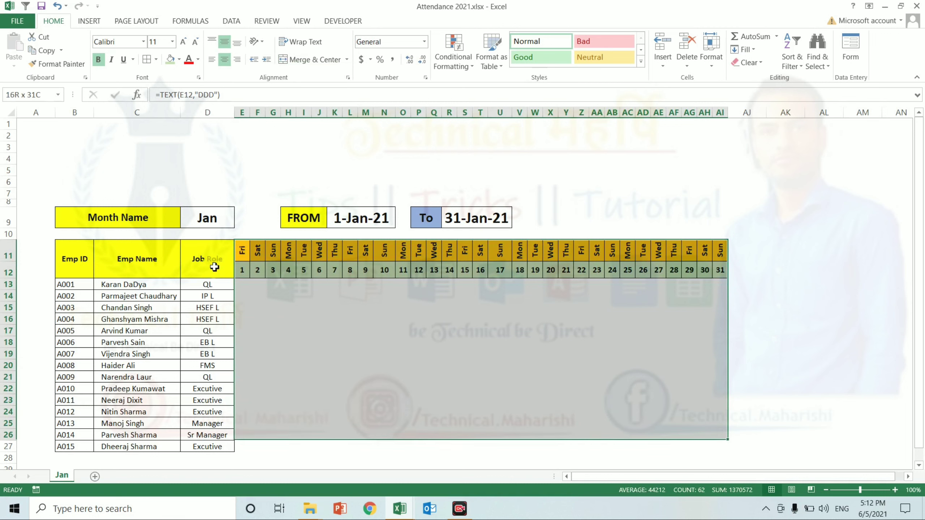
key("shift+Down")
key("alt+h")
key("b")
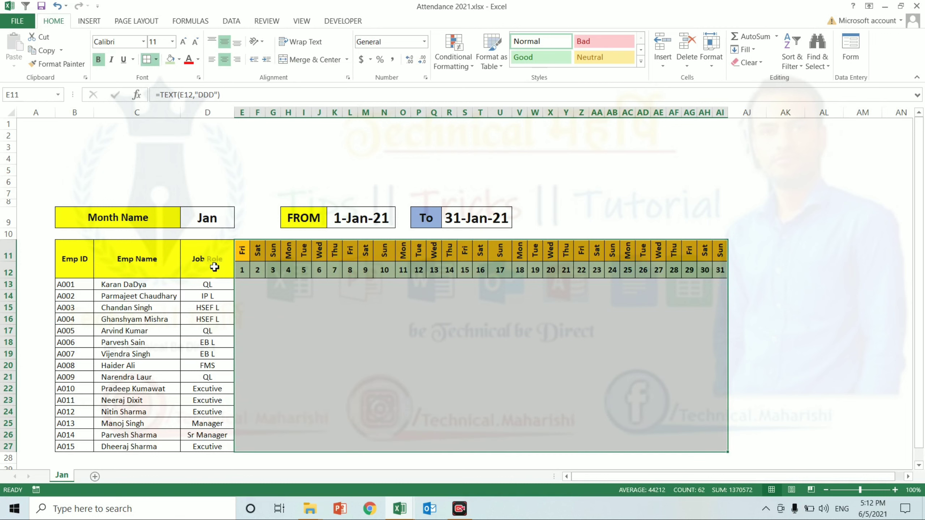
key("a")
left_click(274, 284)
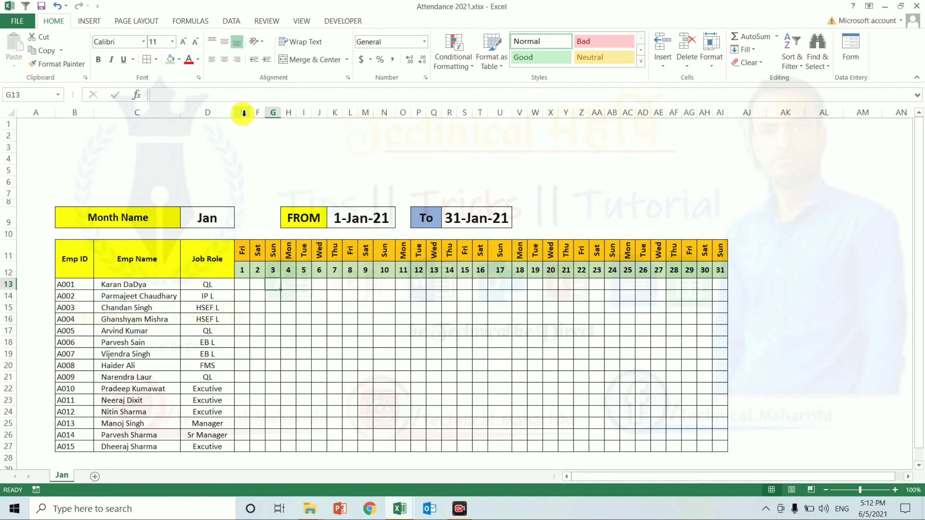
Step: Widen the day columns E through AI and return to cell E13
mouse_move(242, 113)
left_mouse_down()
mouse_move(682, 137)
mouse_move(733, 113)
left_mouse_up()
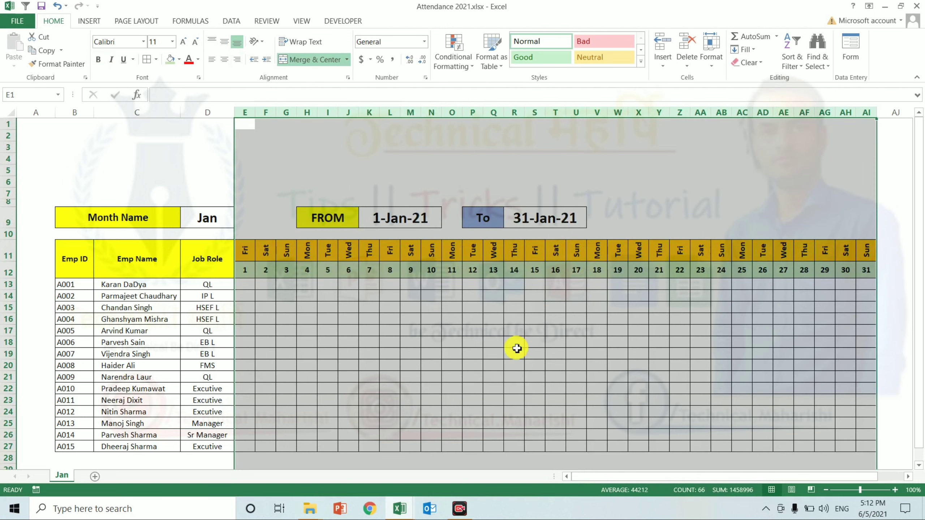
left_click(517, 348)
key("Up")
key("Up")
key("Up")
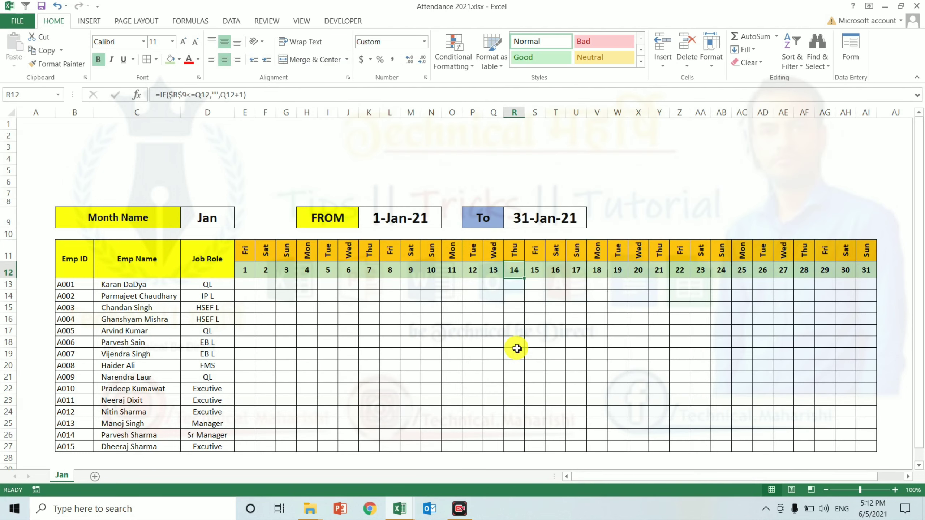
key("Left")
key("Left")
key("Left")
key("Left")
key("Left")
key("Left")
key("Left")
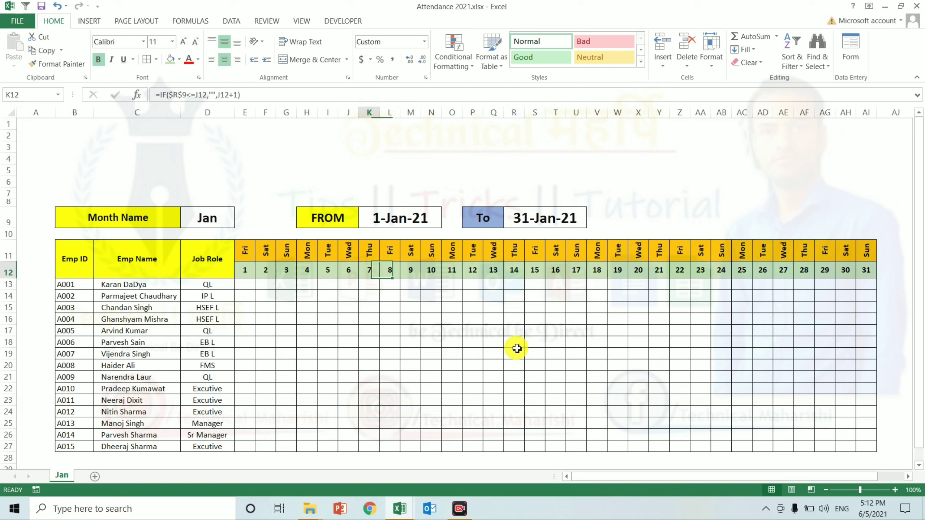
key("Left")
key("Left")
key("Left")
key("Left")
key("Left")
key("Left")
key("Down")
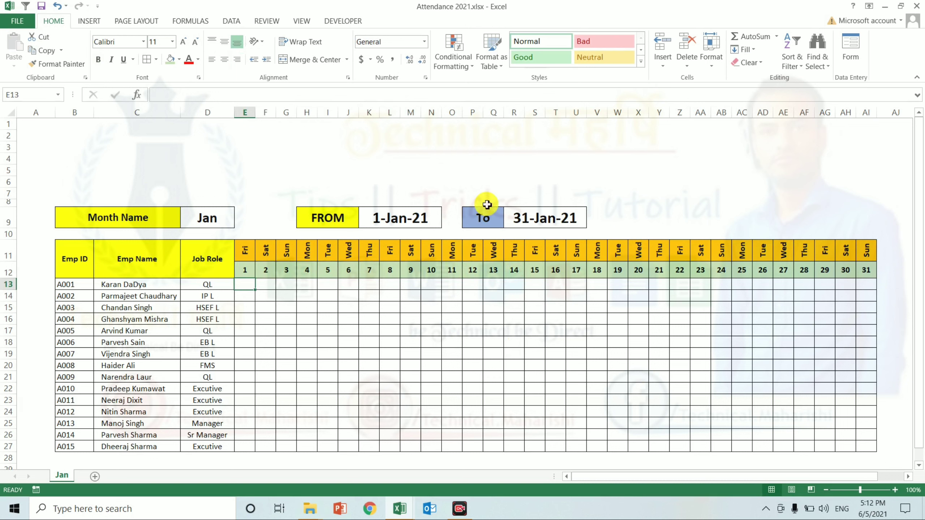
Step: Give E13 a List data validation with source P,A,L
left_click(235, 23)
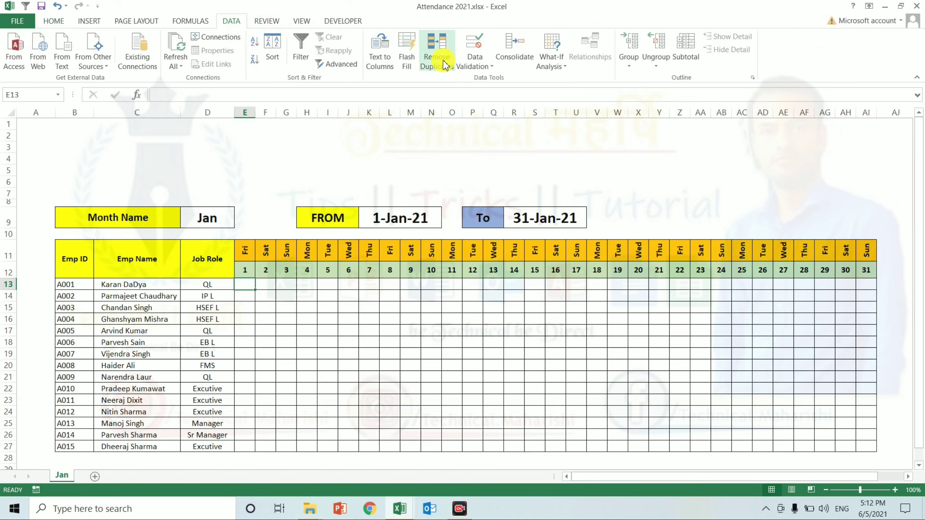
left_click(475, 63)
left_click(478, 81)
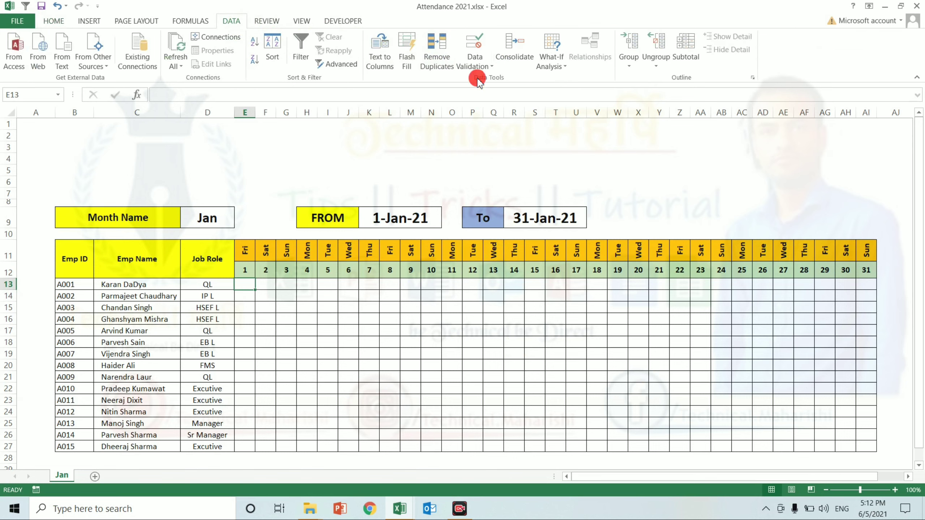
left_click(444, 160)
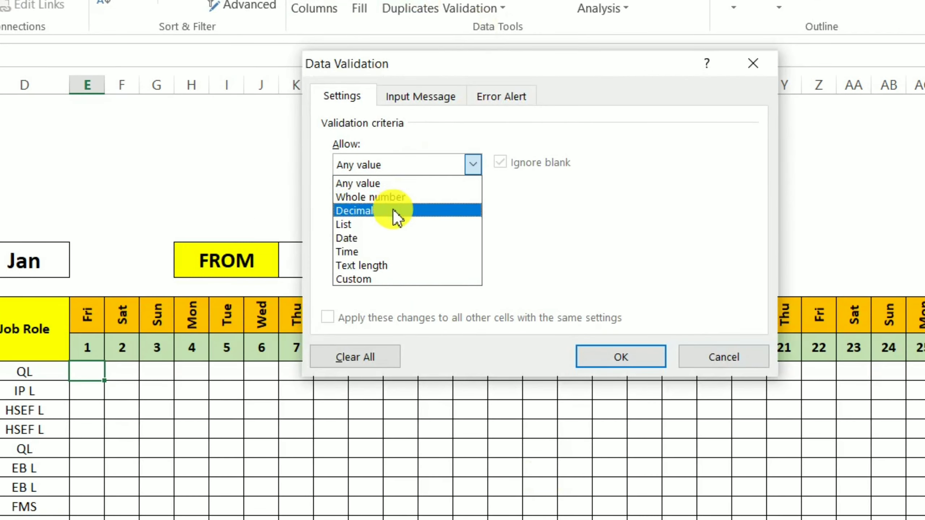
left_click(390, 224)
left_click(383, 244)
type("P,A,L")
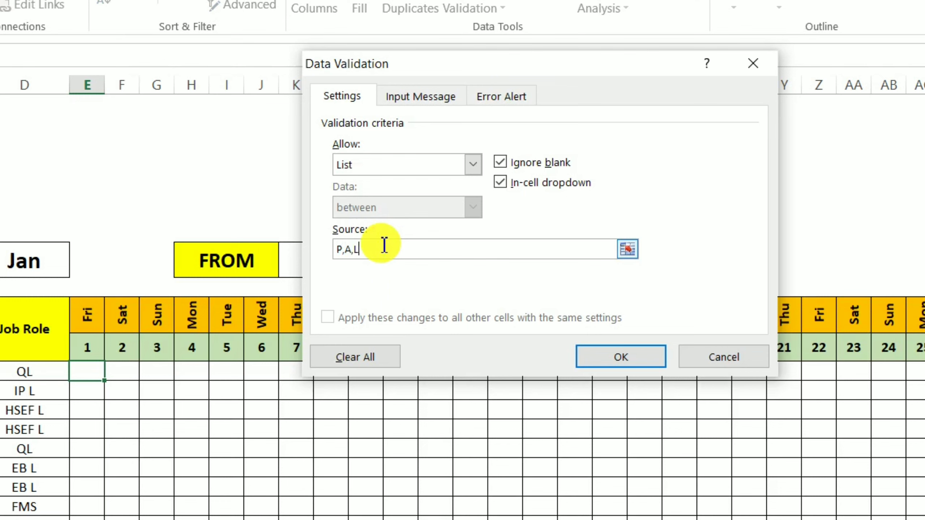
key("Return")
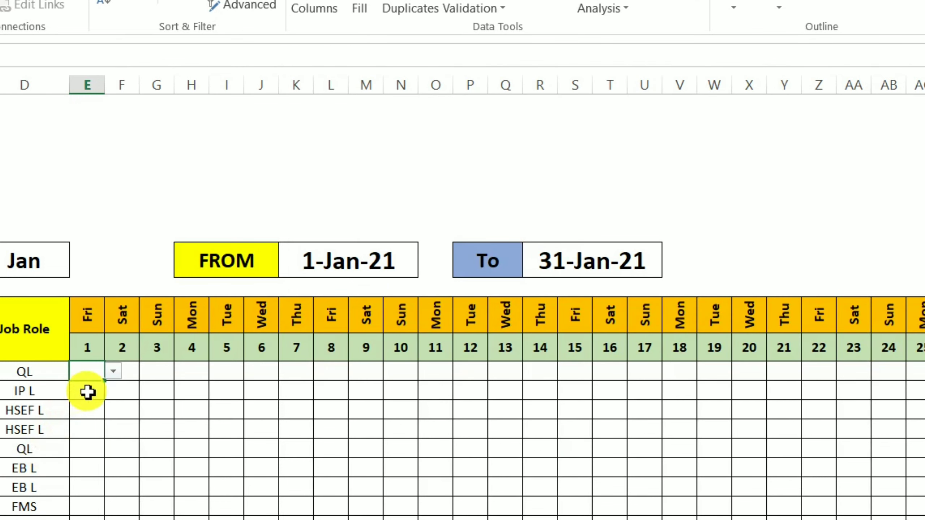
Step: Copy E13's P/A/L dropdown and paste it across the attendance grid E13:AI27
left_click(114, 372)
left_click(116, 373)
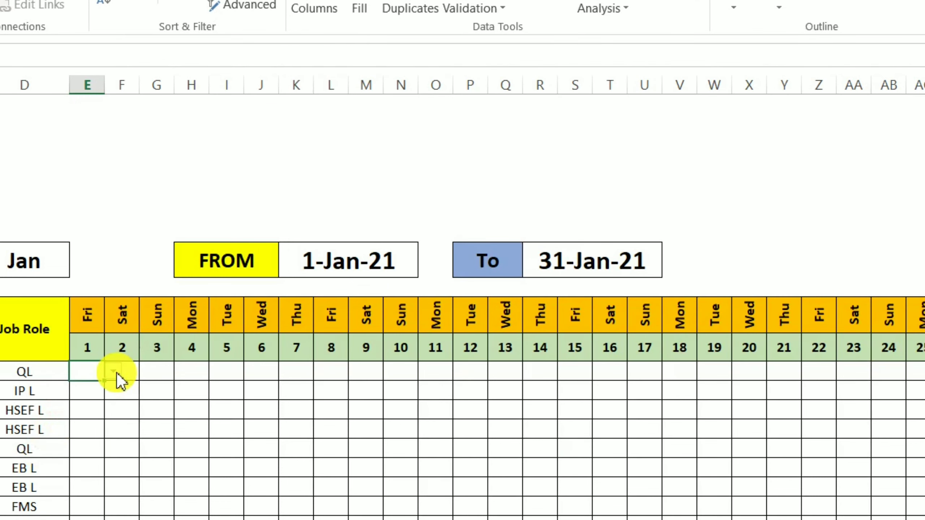
key("ctrl+c")
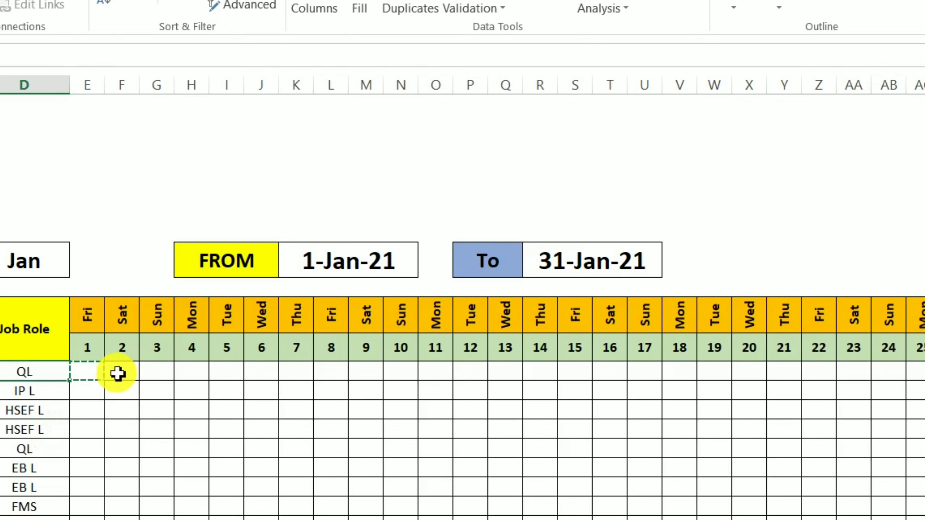
key("ctrl+shift+Down")
key("shift+Right")
key("shift+Right")
key("shift+Right")
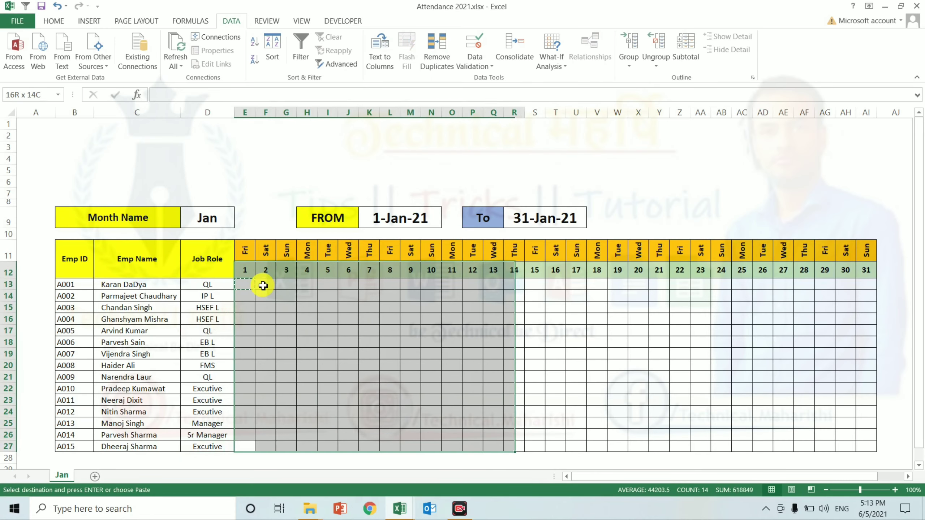
key("shift+Right")
key("shift+Right")
key("shift+Right")
key("shift+Right")
key("shift+Right")
key("shift+Right")
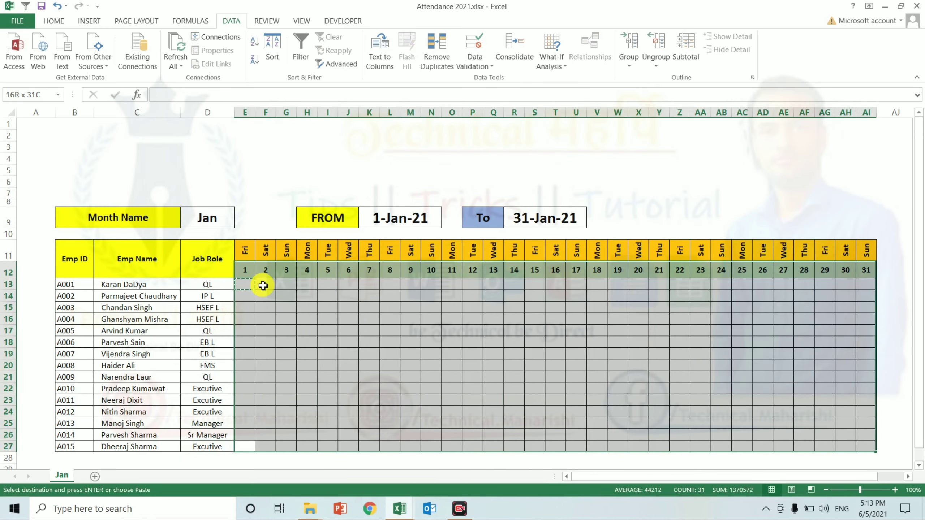
key("ctrl+v")
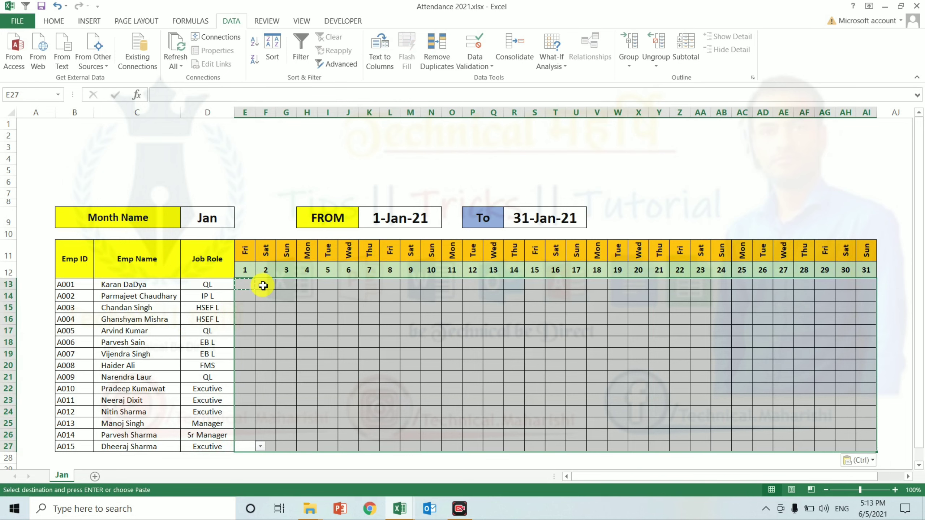
Step: Test the dropdown in another grid cell, then return to the day-1 column at row 27
left_click(456, 377)
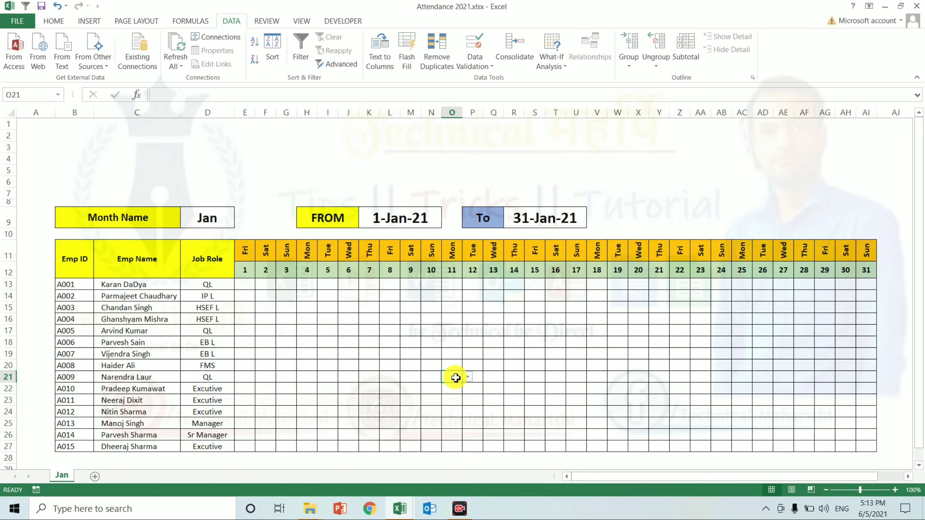
key("Escape")
key("ctrl+Home")
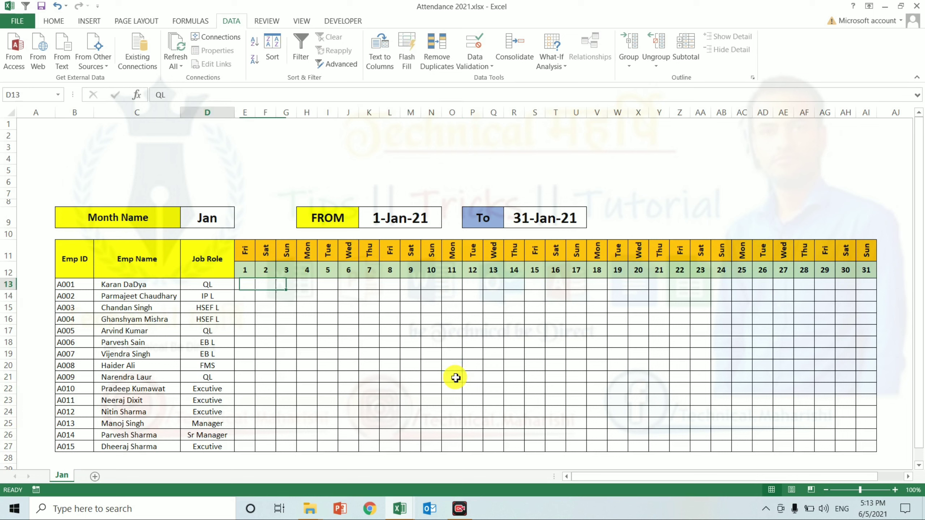
key("Right")
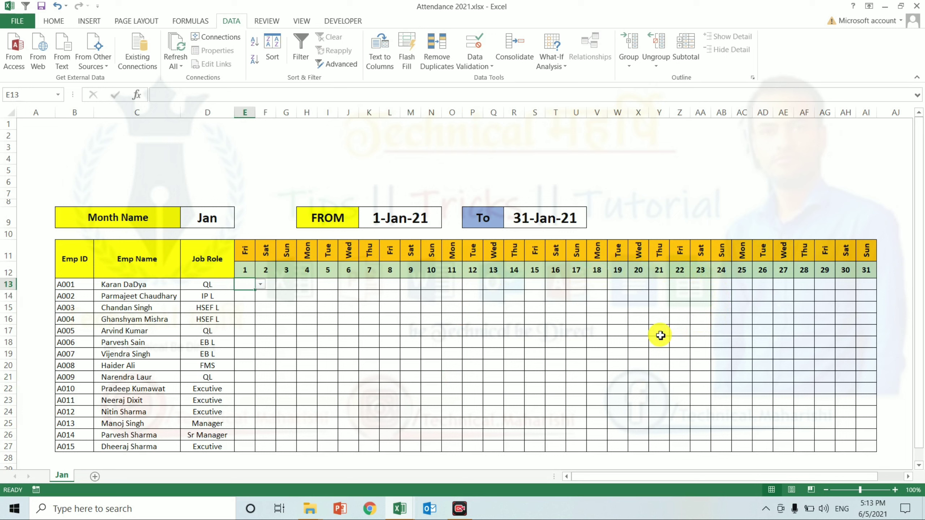
key("Left")
key("ctrl+Down")
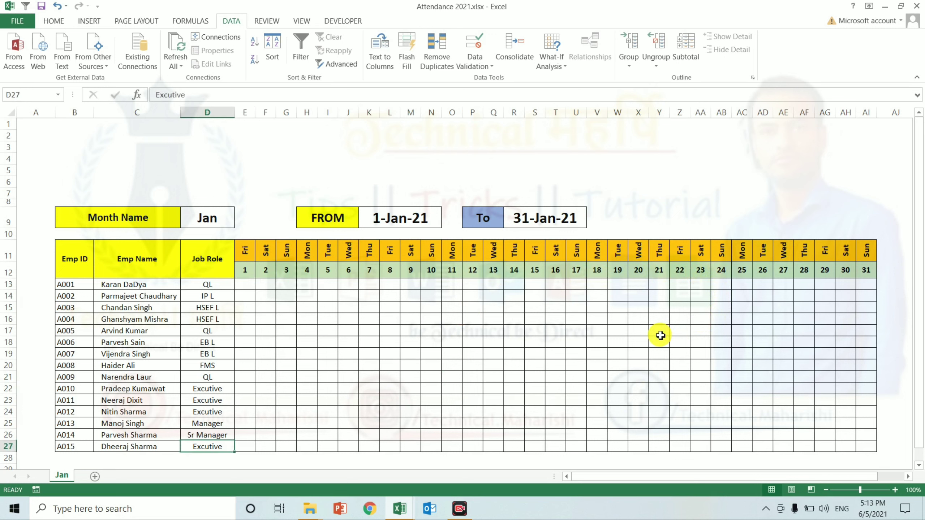
key("Right")
Step: Select the whole attendance grid E13:AI27
key("ctrl+shift+Up")
key("shift+Down")
key("shift+Right")
key("shift+Right")
key("shift+Right")
key("shift+Right")
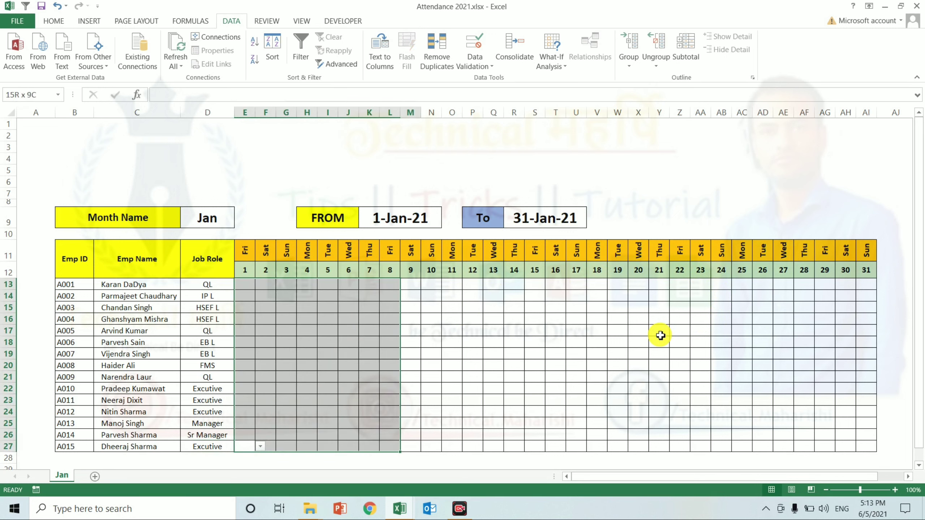
key("shift+Right")
key("shift+Right")
key("shift+Right")
key("shift+Right")
key("shift+Right")
key("shift+Right")
key("shift+Right")
key("shift+Right")
key("shift+Right")
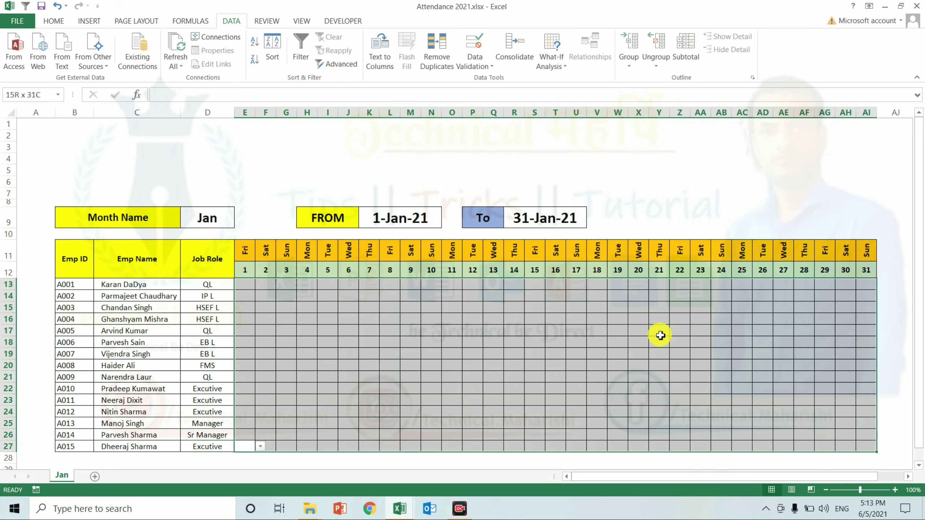
key("Up")
key("Down")
key("ctrl+Up")
key("Down")
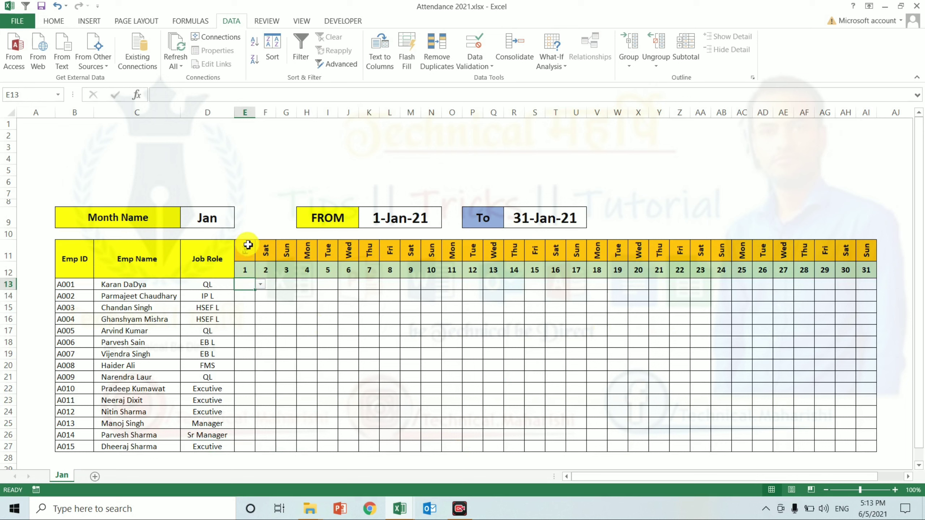
Step: Start a formula-based conditional formatting rule =E$11="SUN"
left_click(52, 21)
left_click(451, 61)
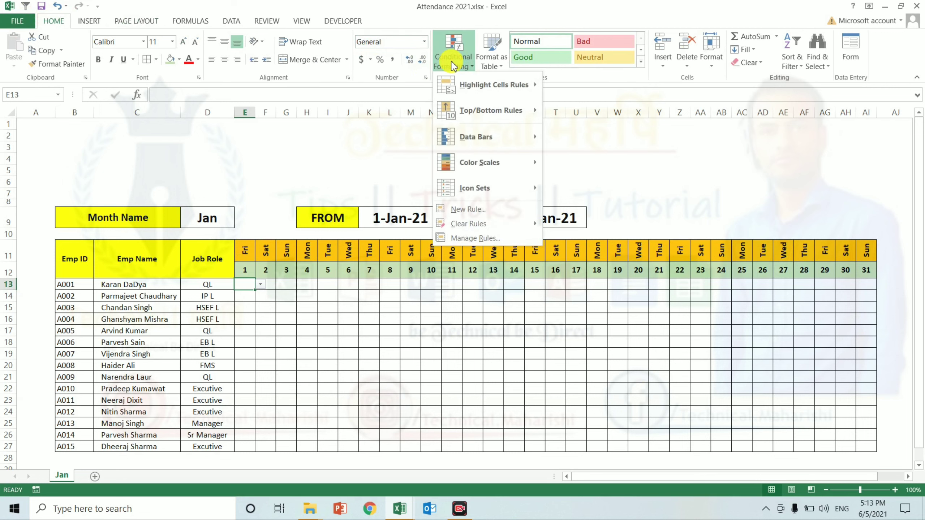
left_click(469, 210)
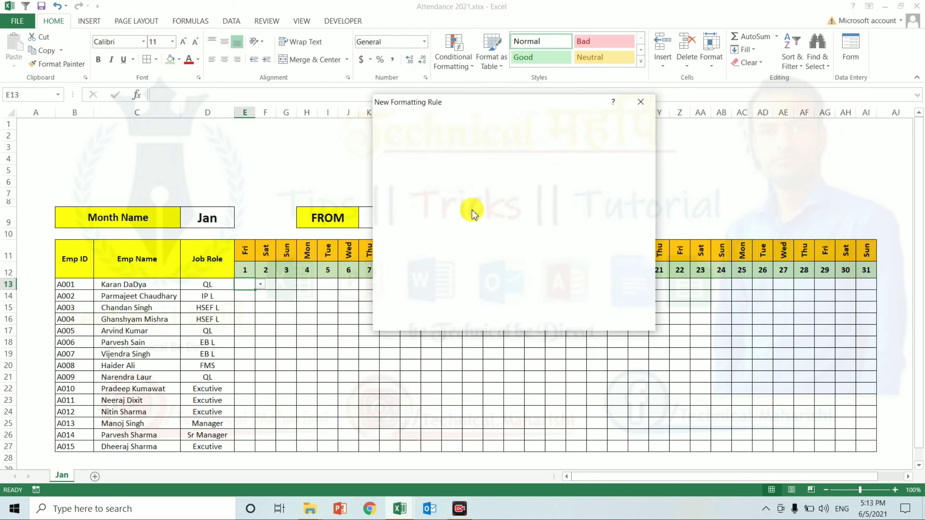
left_click(429, 186)
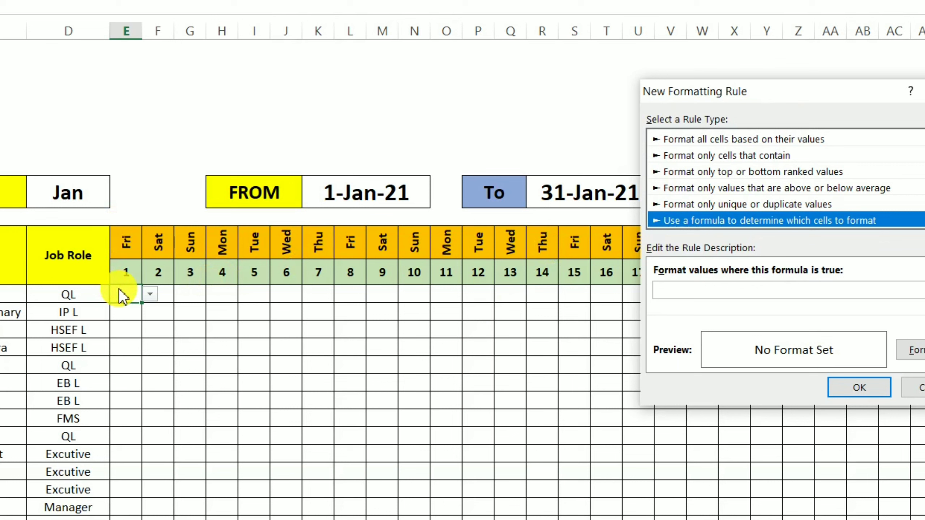
left_click(662, 297)
left_click(133, 244)
type("=E$11")
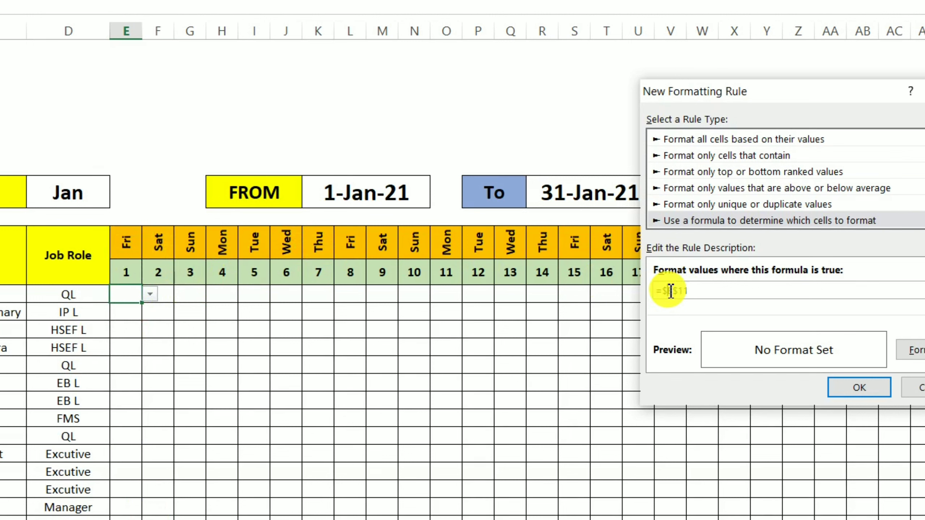
left_click(697, 289)
type("=\"SUN\"")
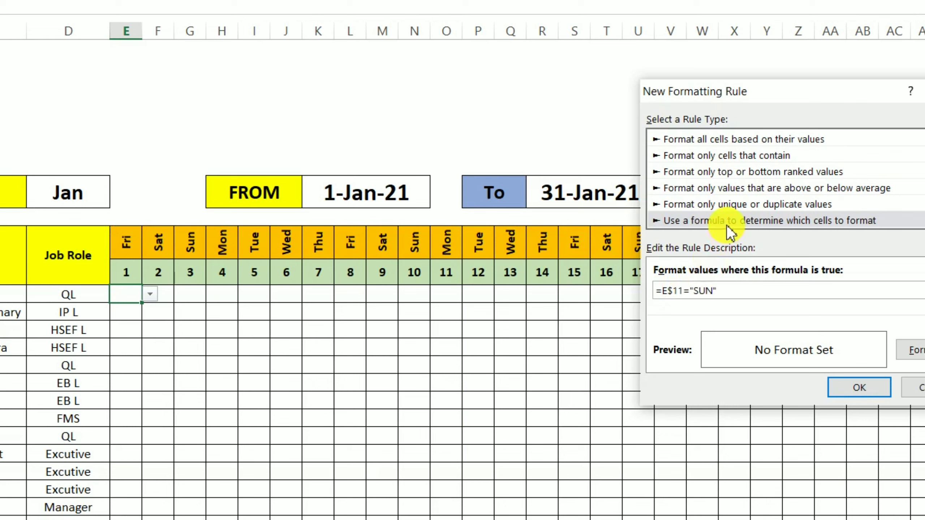
Step: Give the rule a dark red From-center gradient fill and confirm it
left_click(914, 349)
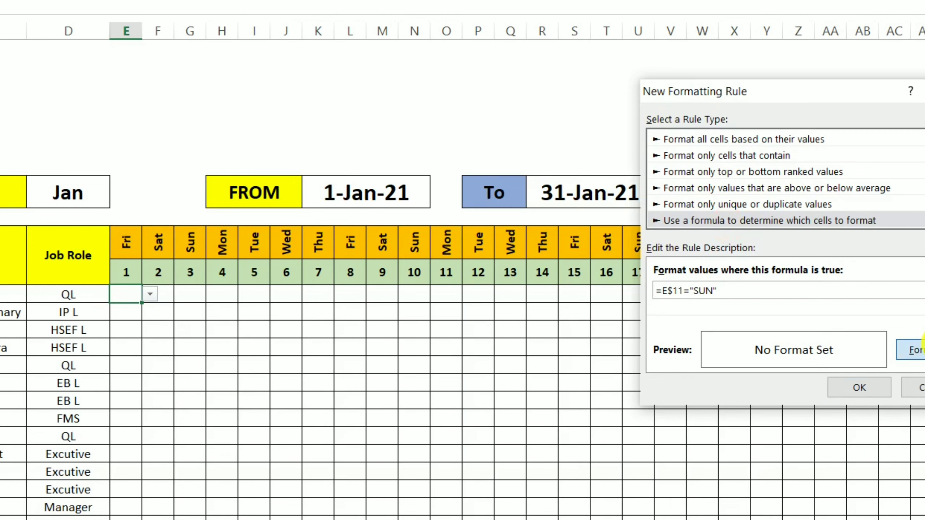
left_click(389, 156)
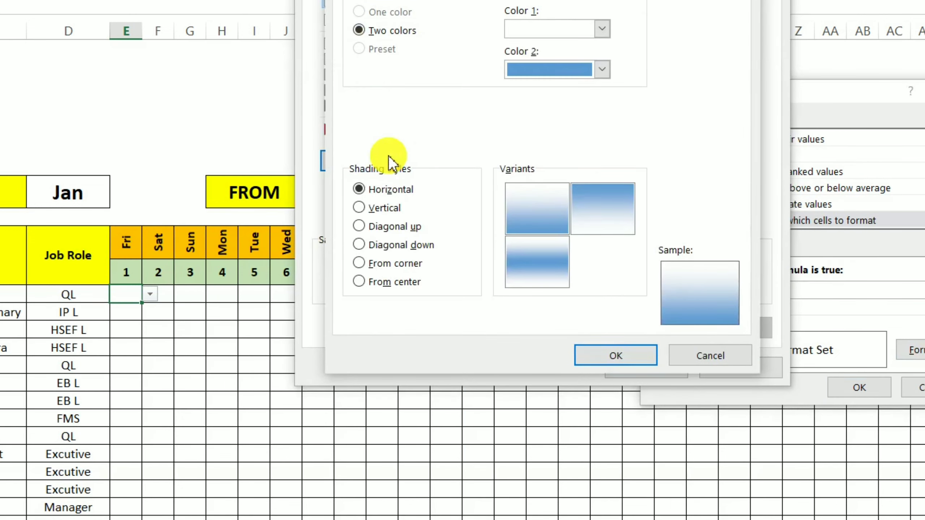
left_click(541, 69)
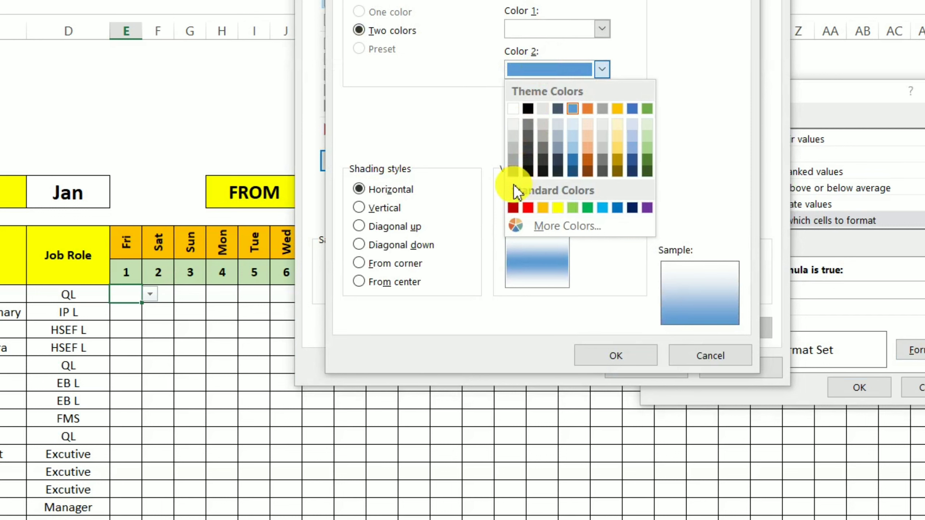
left_click(516, 207)
left_click(393, 281)
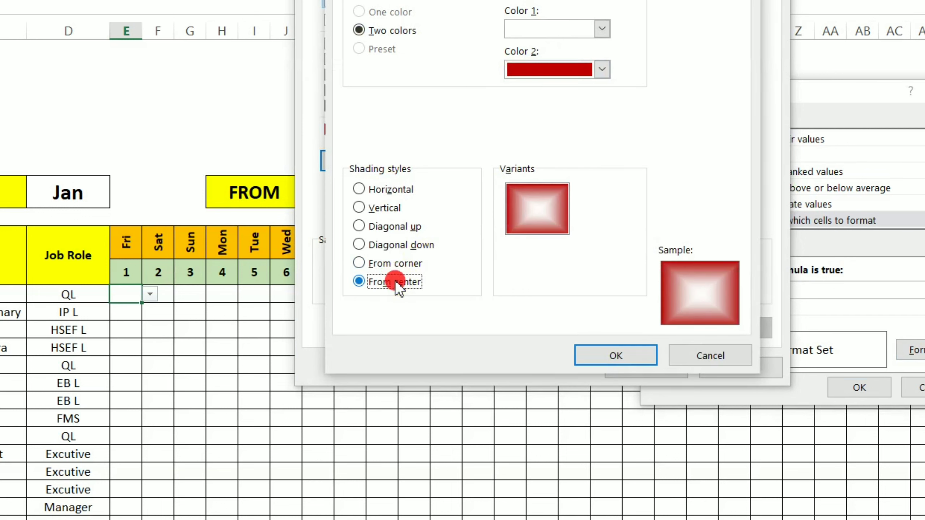
left_click(615, 355)
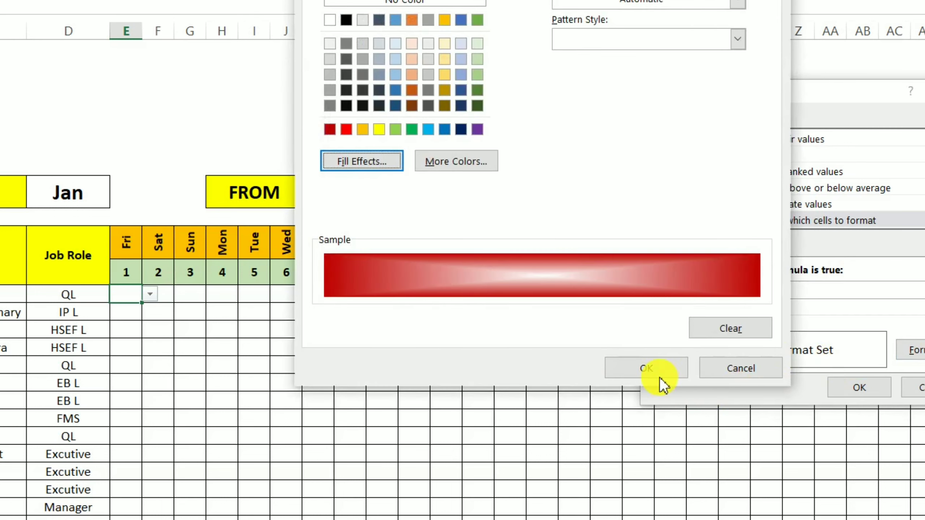
left_click(648, 369)
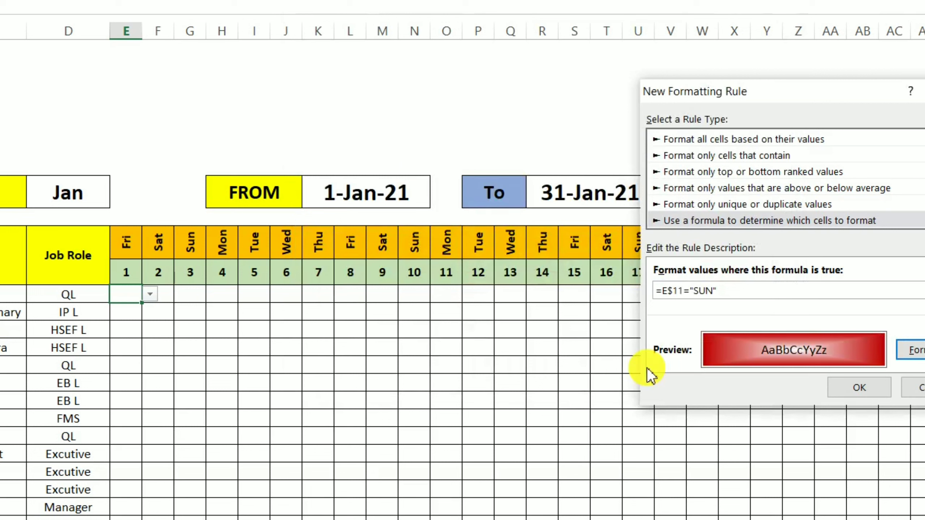
left_click(859, 387)
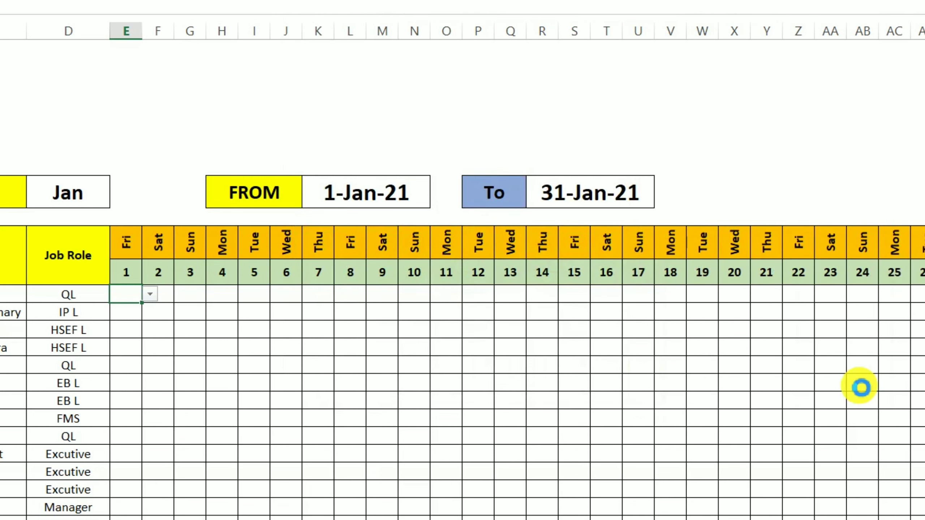
Step: Paste E13's formatting onto E13:AI27 so Sunday columns 3, 10, 17, 24, 31 turn red
key("ctrl+c")
key("shift+Right")
key("shift+Right")
key("shift+Right")
key("shift+Right")
key("shift+Right")
key("shift+Right")
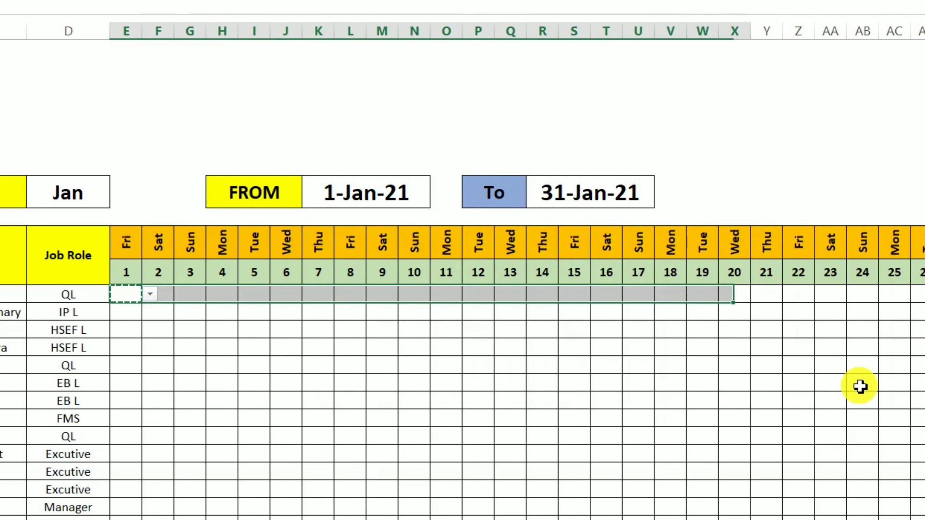
key("shift+Right")
key("shift+Right")
key("shift+Right")
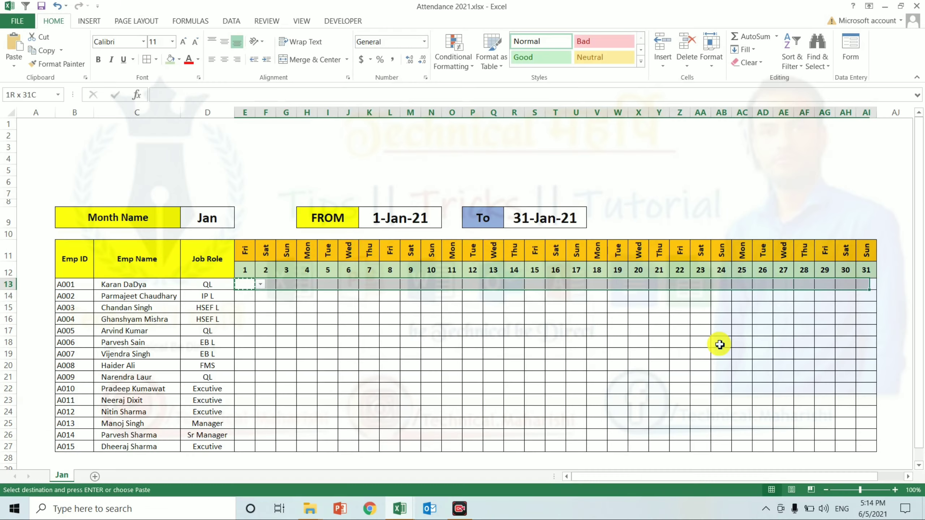
key("shift+Down")
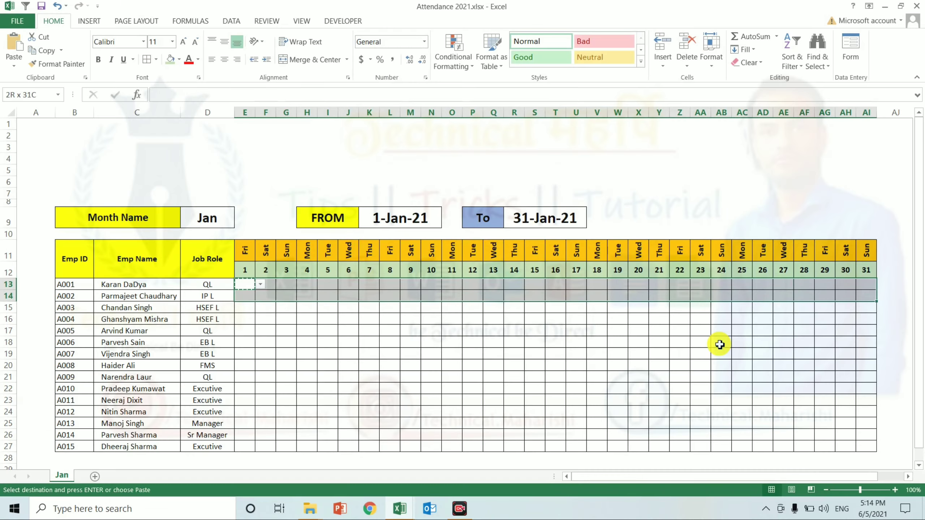
key("shift+Down")
key("shift+Down")
key("shift+Down")
key("shift+Down")
key("shift+Down")
key("shift+Down")
key("shift+Down")
key("shift+Down")
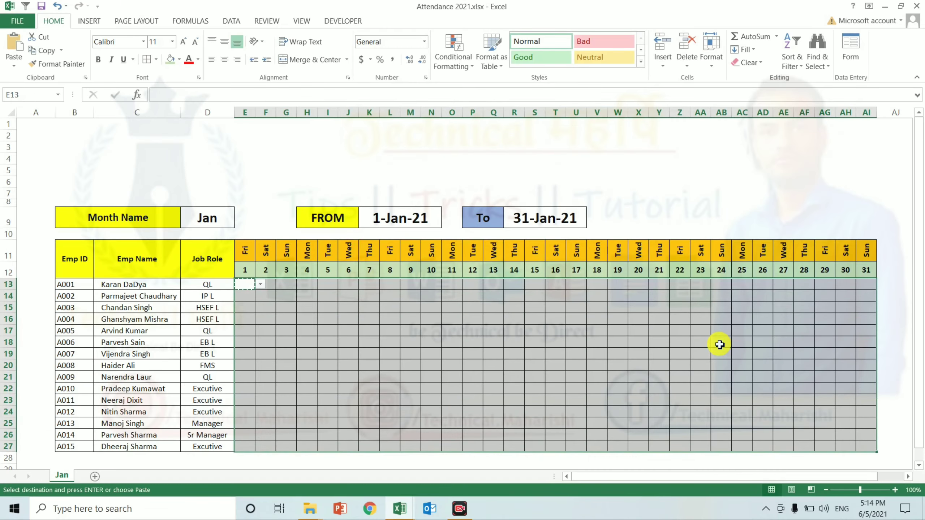
key("Return")
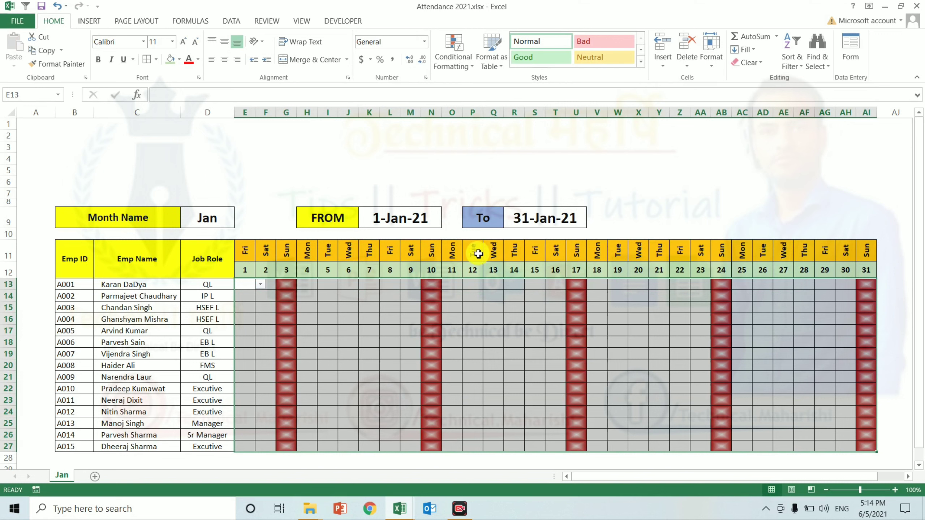
left_click(536, 334)
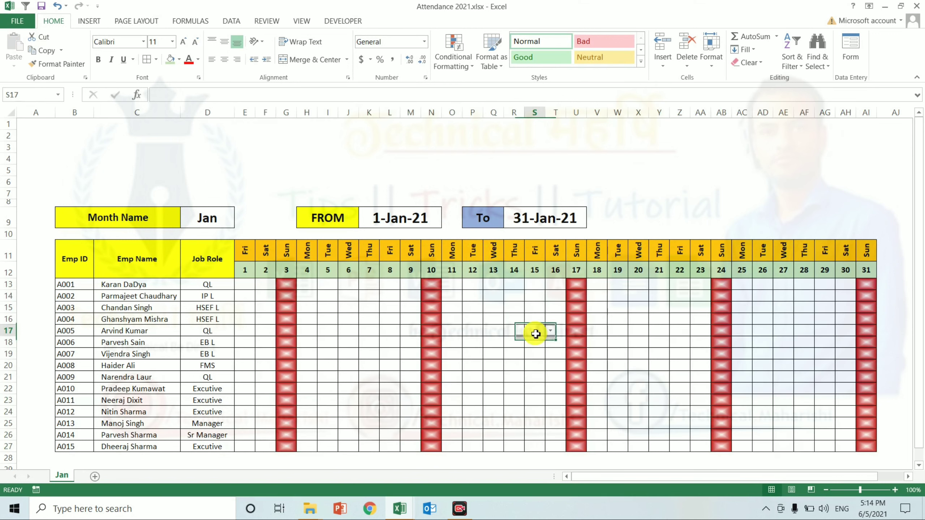
Step: Rename the sheet to Feb and select the attendance grid E13:AI27
double_click(60, 479)
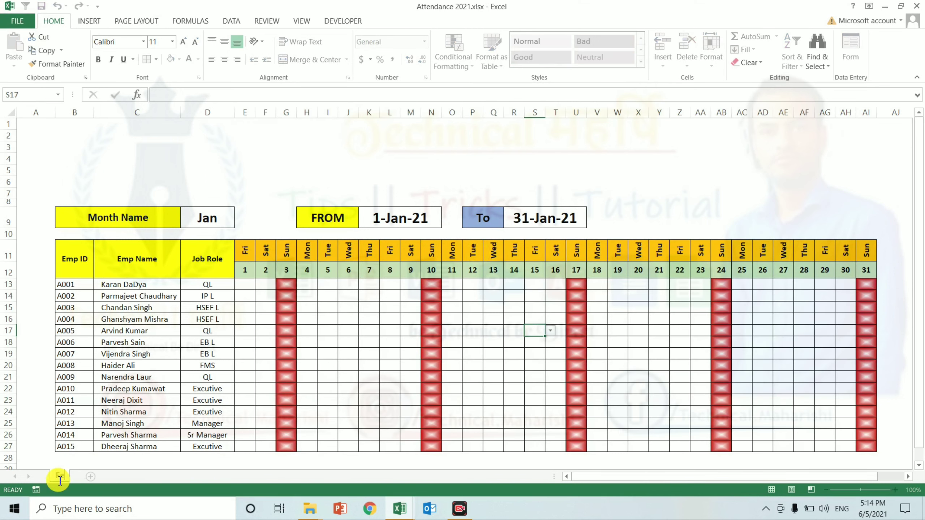
key("Return")
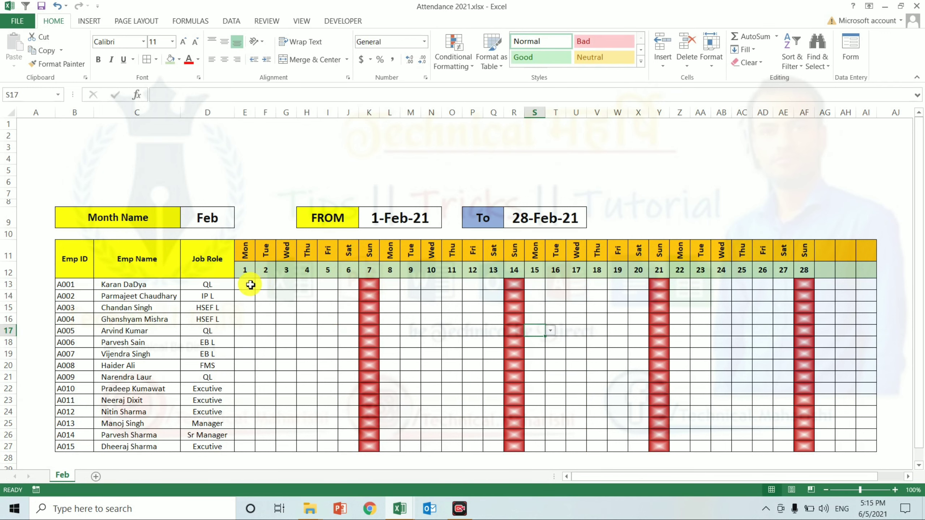
mouse_move(250, 284)
left_mouse_down()
mouse_move(919, 4)
mouse_move(721, 139)
left_mouse_up()
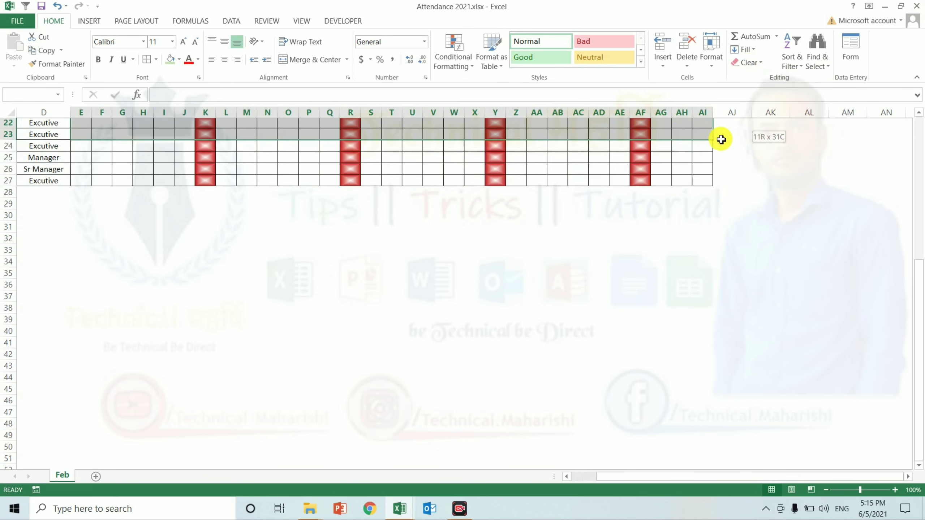
left_click_drag(721, 139, 703, 182)
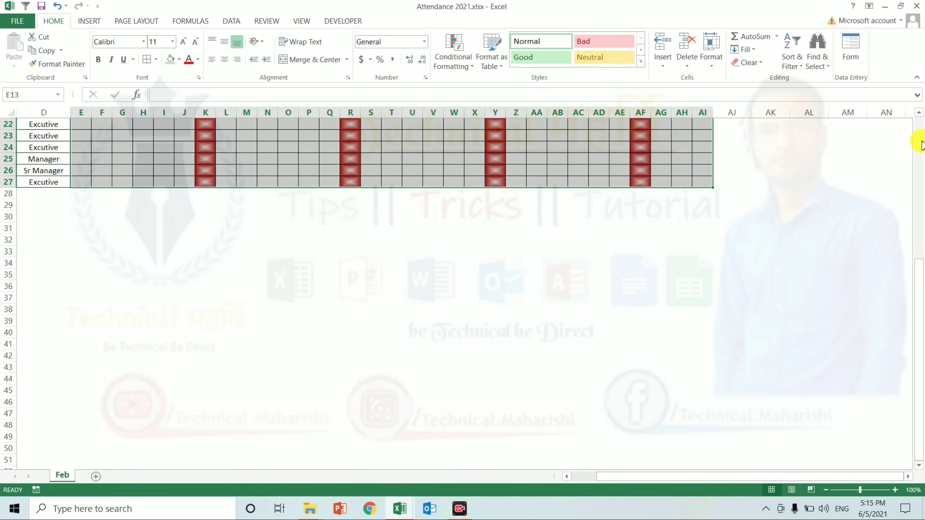
scroll(922, 143, "up", 6)
scroll(919, 140, "up", 1)
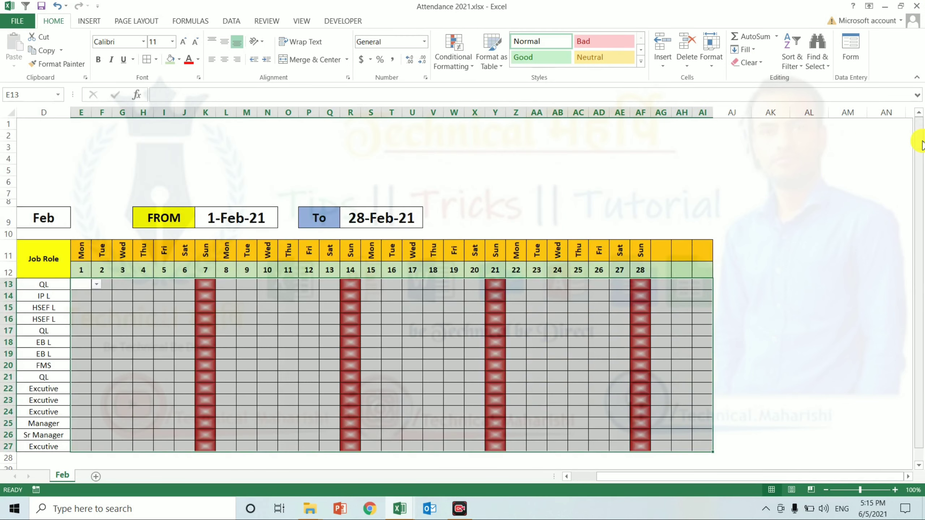
Step: Add a Text that Contains rule shading cells with A in Light Red Fill
left_click(465, 69)
mouse_move(493, 84)
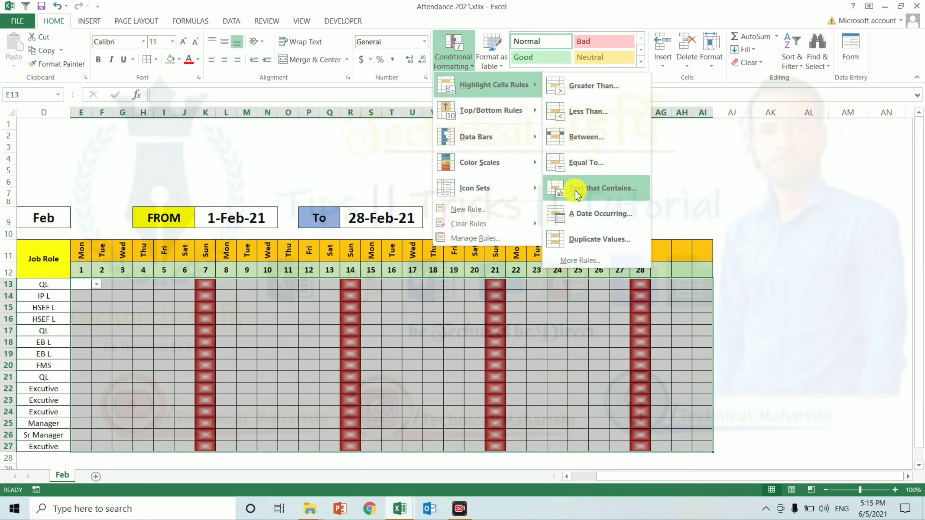
left_click(576, 191)
type("A")
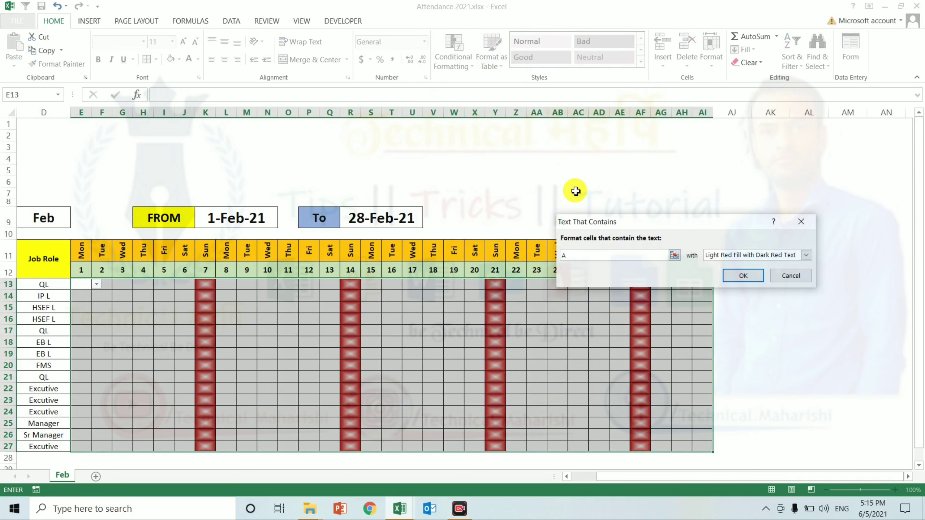
key("Return")
Step: Test the highlight with A, P and L marks in day 2, A in F13 and F15
key("Left")
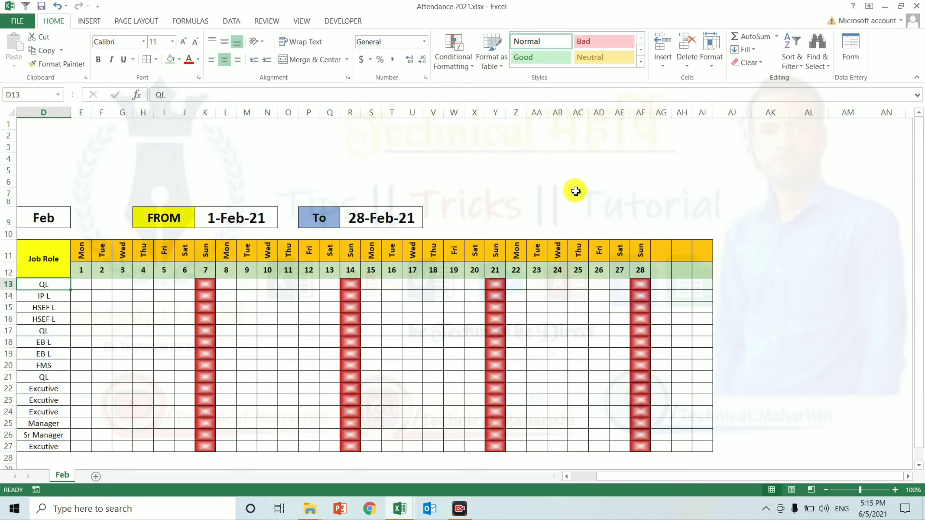
key("Left")
key("Right")
key("Right")
key("Right")
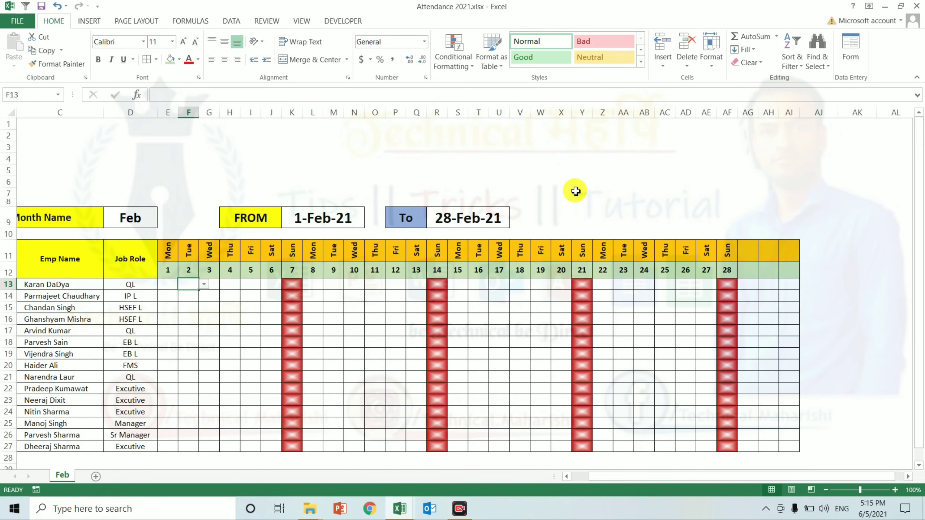
type("A")
key("Return")
key("Down")
key("Down")
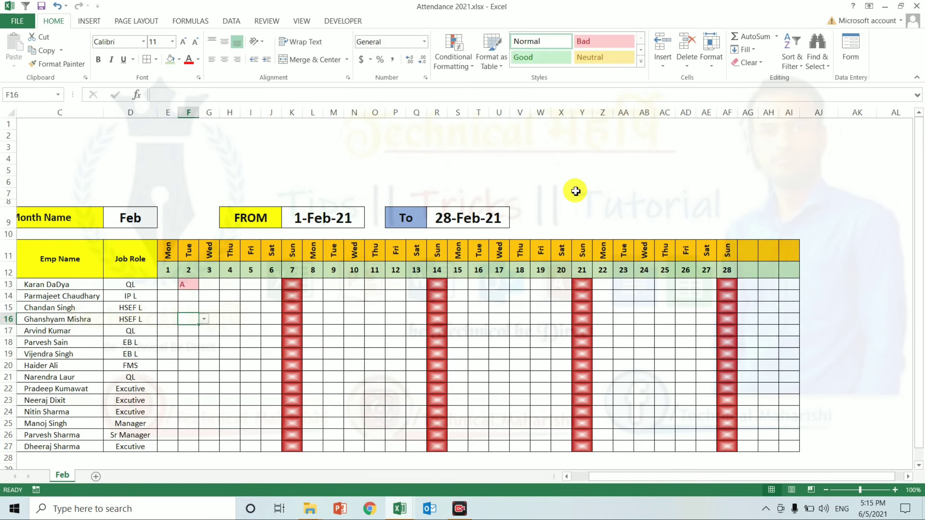
type("P")
key("Return")
type("L")
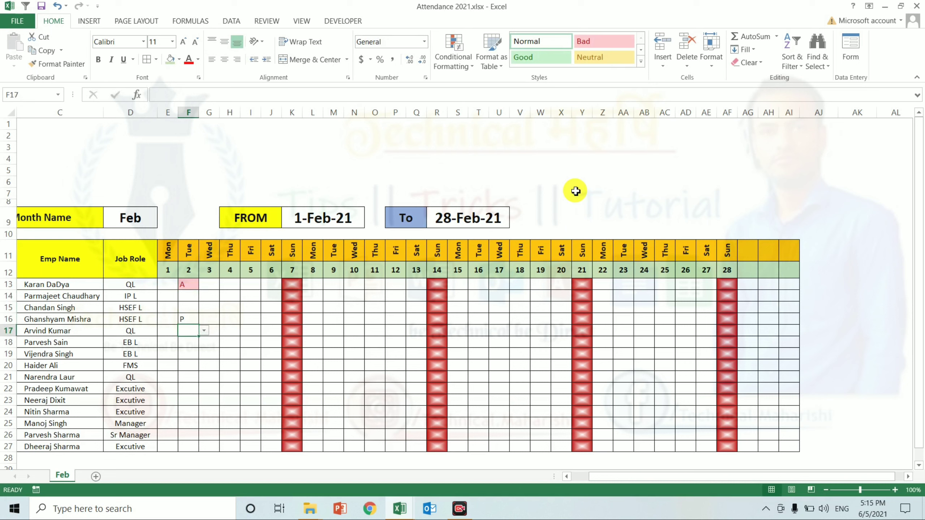
key("Up")
key("Up")
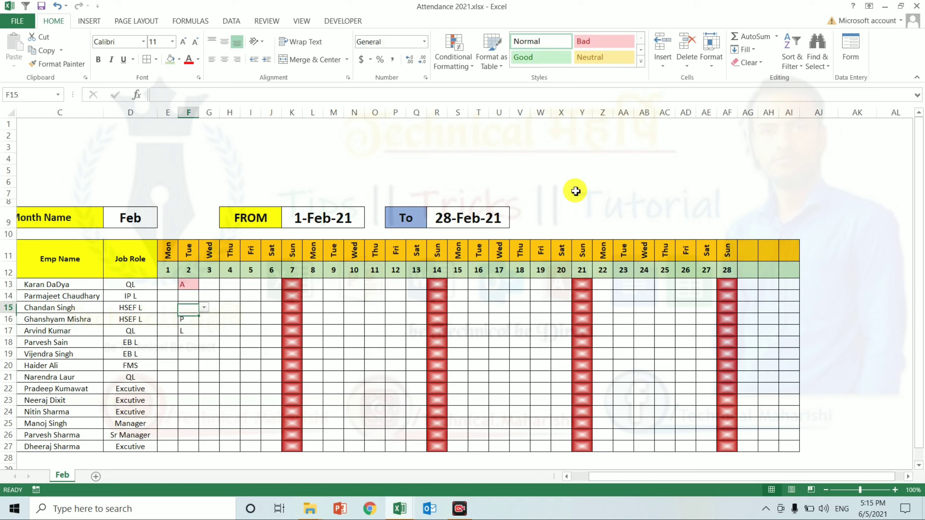
type("A")
key("Return")
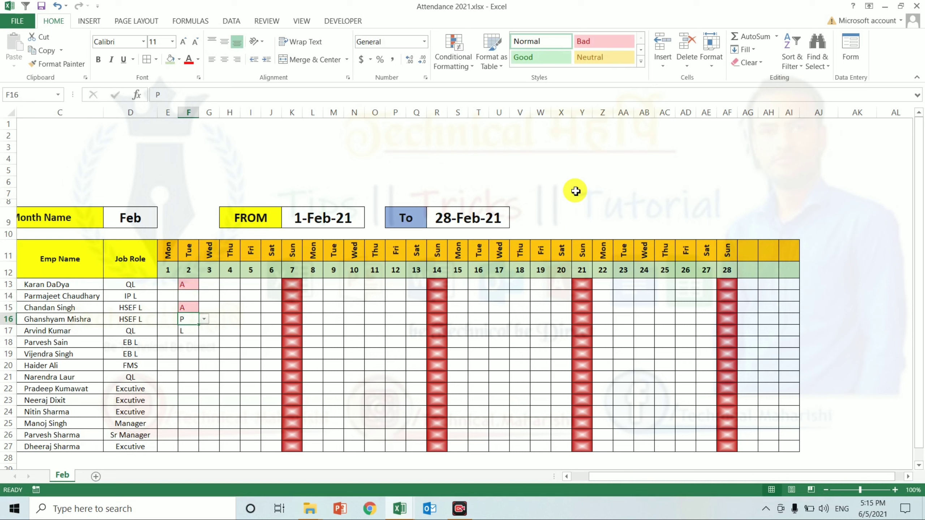
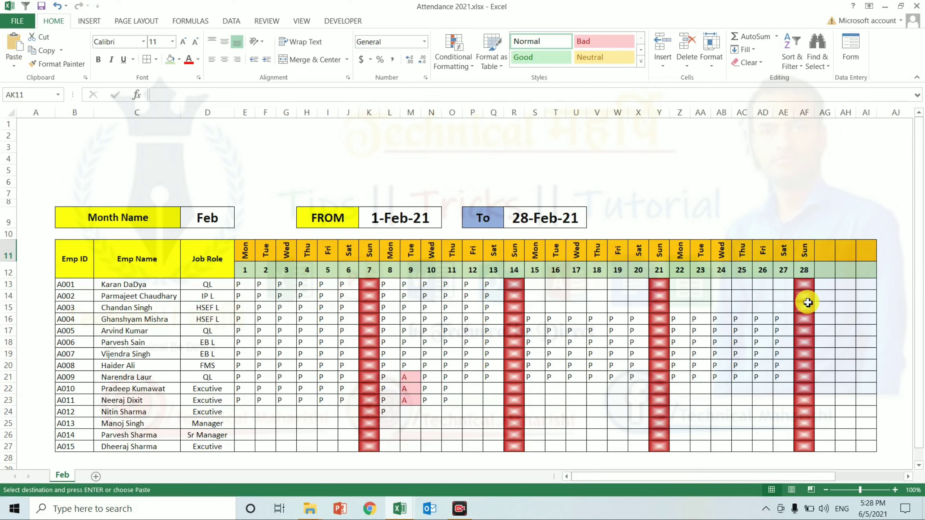
Step: Paste the eight salary summary headers, Present Days through In Hand Salary, starting at AK11
left_click(886, 252)
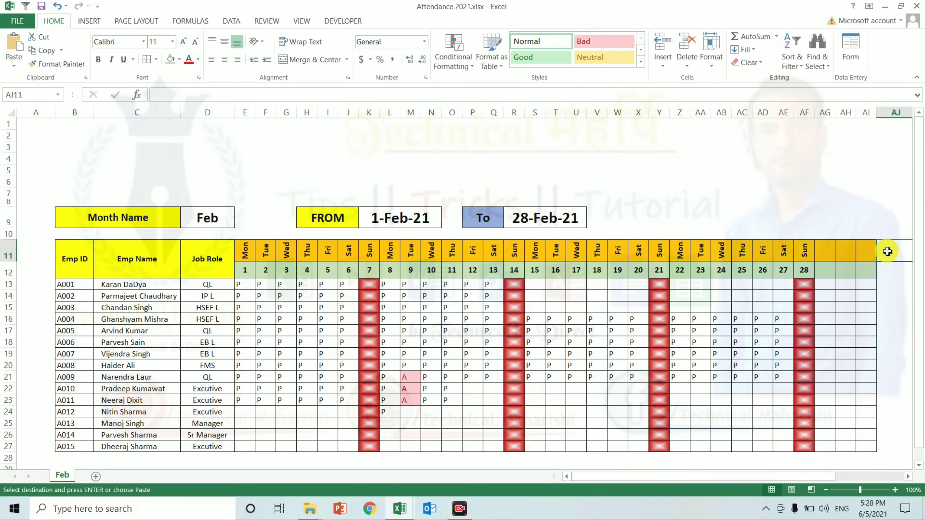
key("Right")
key("Right")
key("Right")
key("Right")
key("Left")
key("Left")
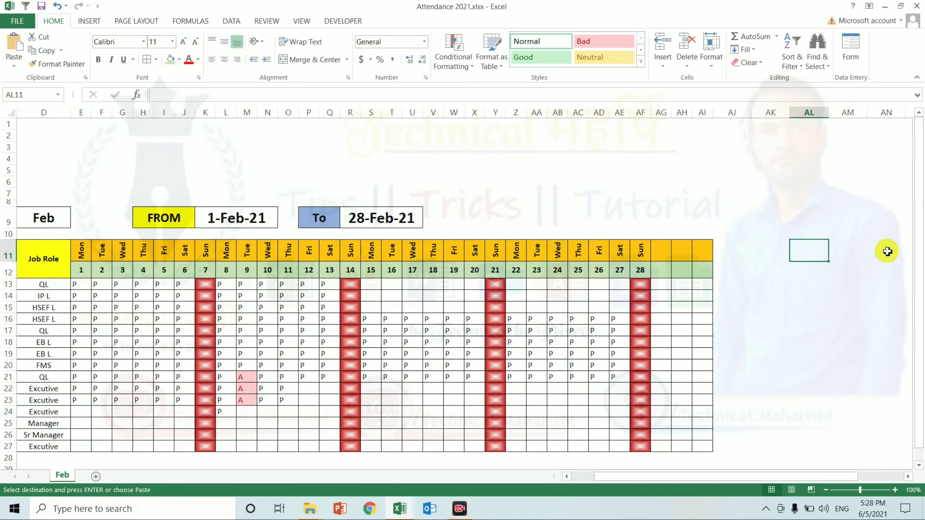
key("Left")
key("Left")
key("Right")
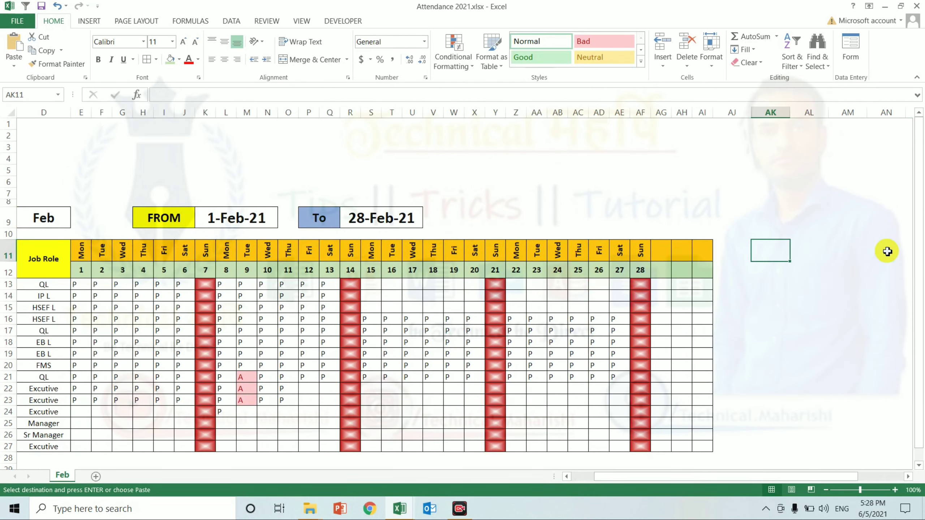
type("Present Days\tAbsent Days\tTotal Month Days\tPayable Days")
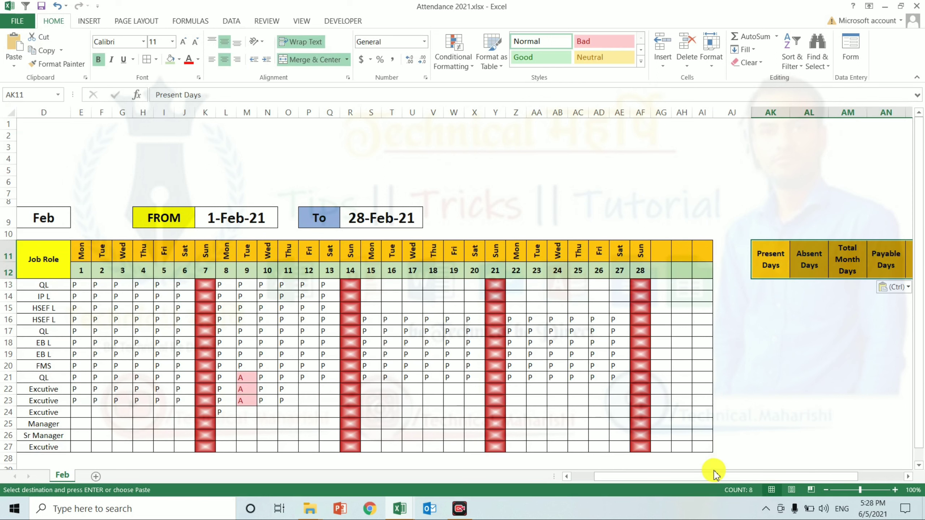
mouse_move(719, 476)
left_mouse_down()
mouse_move(759, 485)
mouse_move(780, 478)
left_mouse_up()
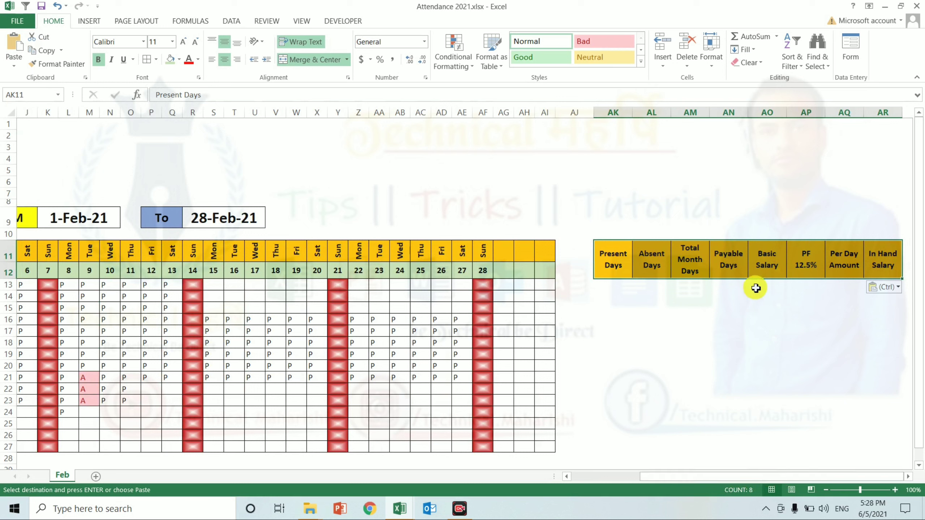
left_click(620, 290)
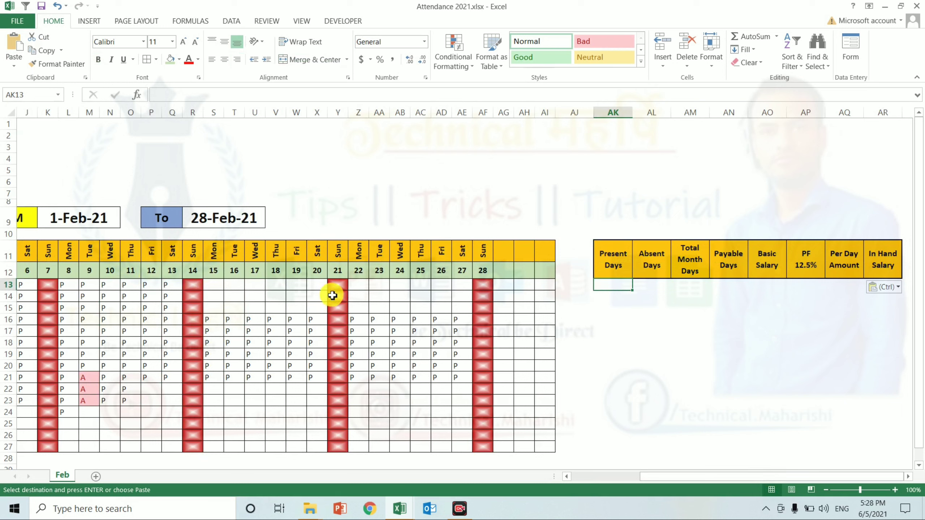
Step: Count each employee's P marks with =COUNTIF(E13:AI13,"P") in Present Days, filled down to row 27
type("=coun")
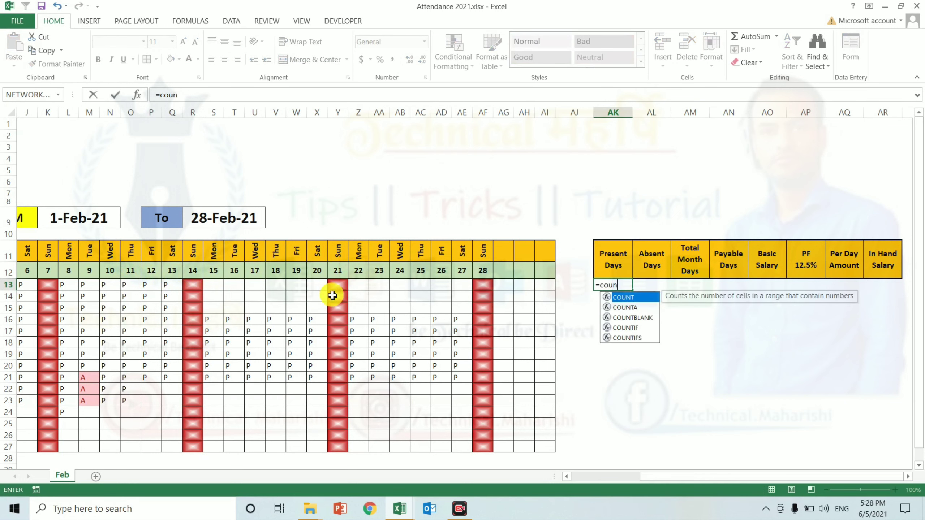
key("Down")
key("Down")
key("Down")
key("Tab")
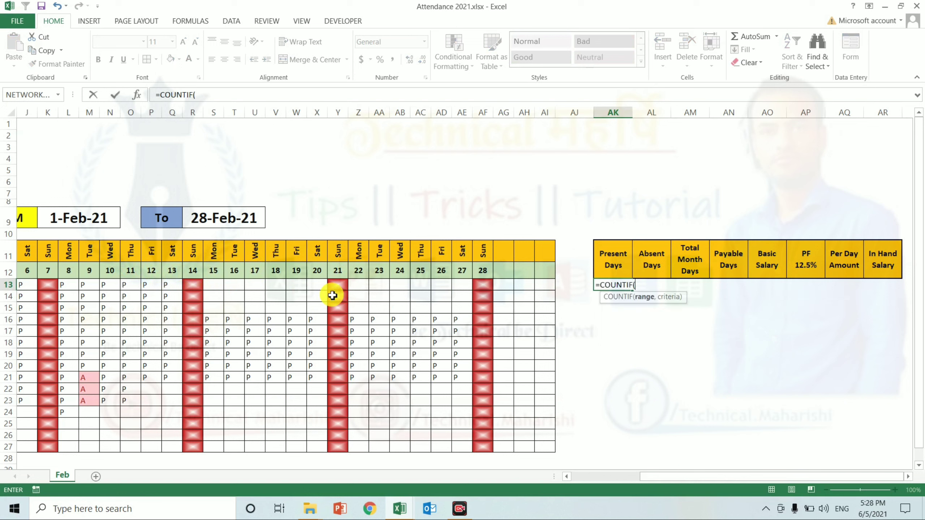
key("Left")
key("Left")
key("Left")
key("Right")
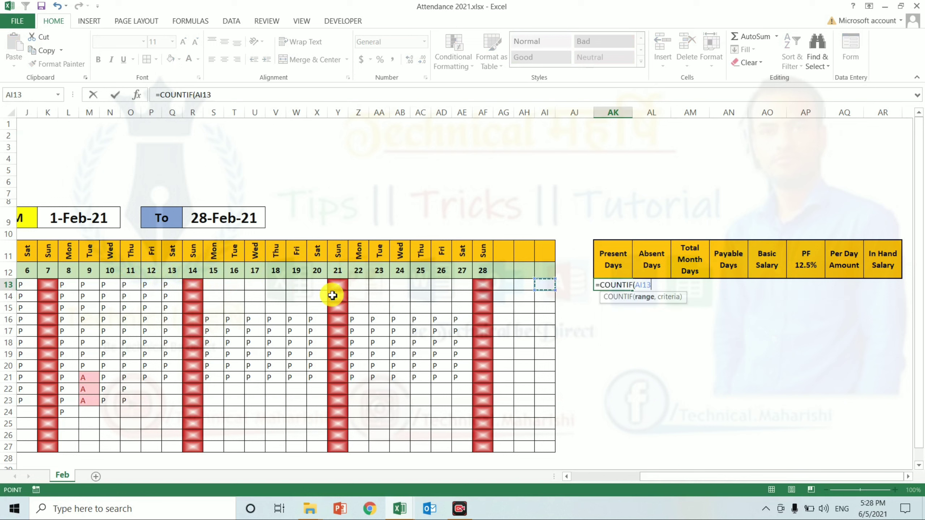
key("ctrl+shift+Left")
key("ctrl+shift+Left")
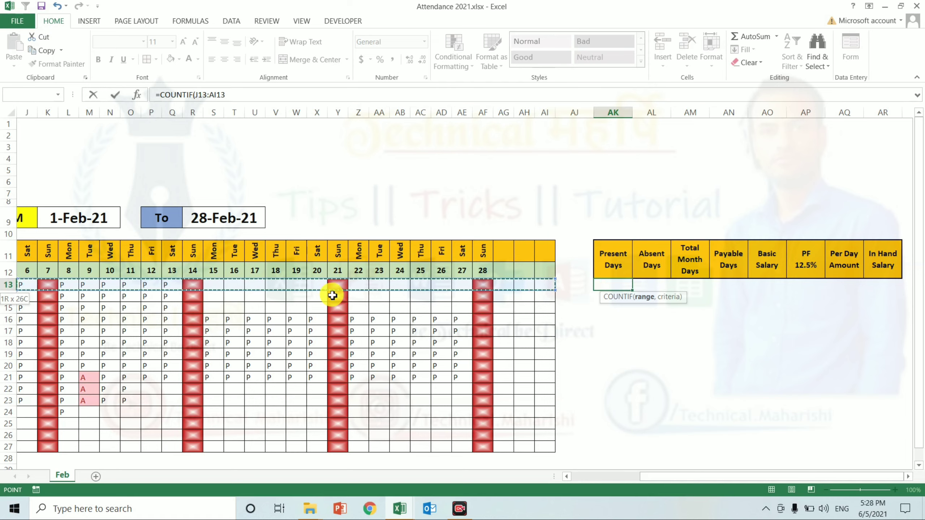
key("shift+Left")
key("shift+Left")
key("shift+Left")
key("shift+Left")
key("shift+Left")
type(",")
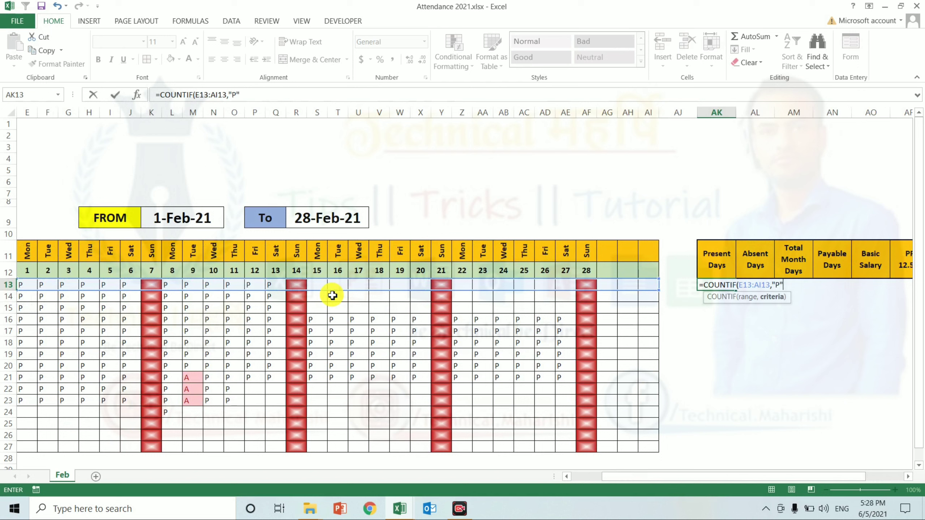
key("Return")
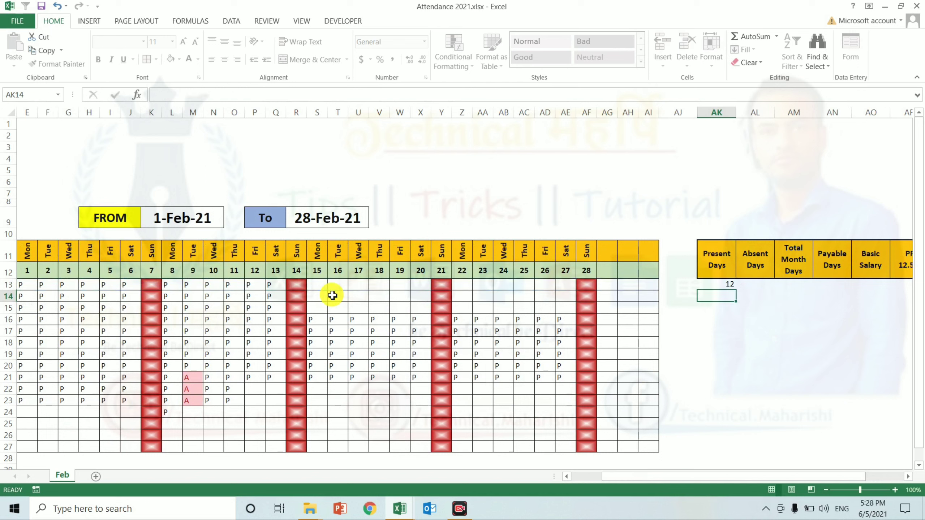
key("Up")
key("shift+Down")
key("shift+Down")
key("shift+Down")
key("shift+Down")
key("shift+Down")
key("shift+Down")
key("shift+Down")
key("shift+Down")
key("shift+Down")
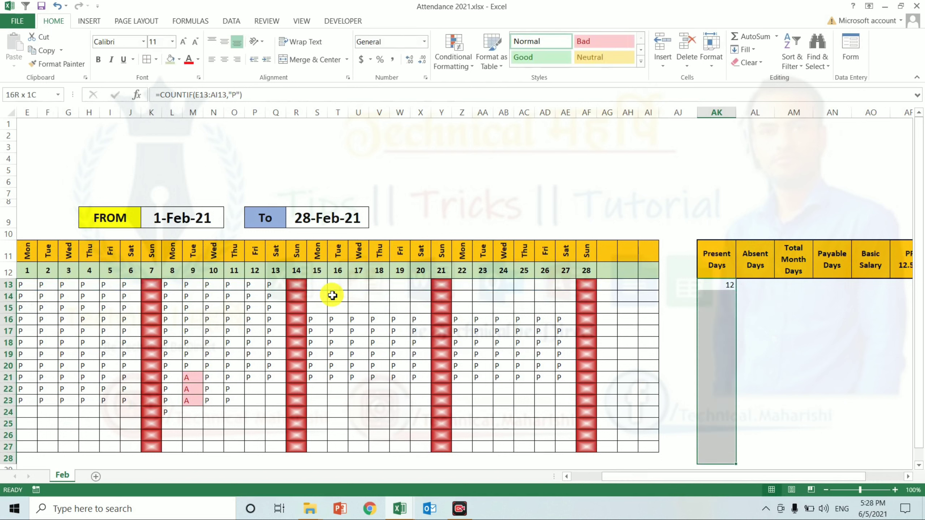
key("shift+Up")
key("ctrl+d")
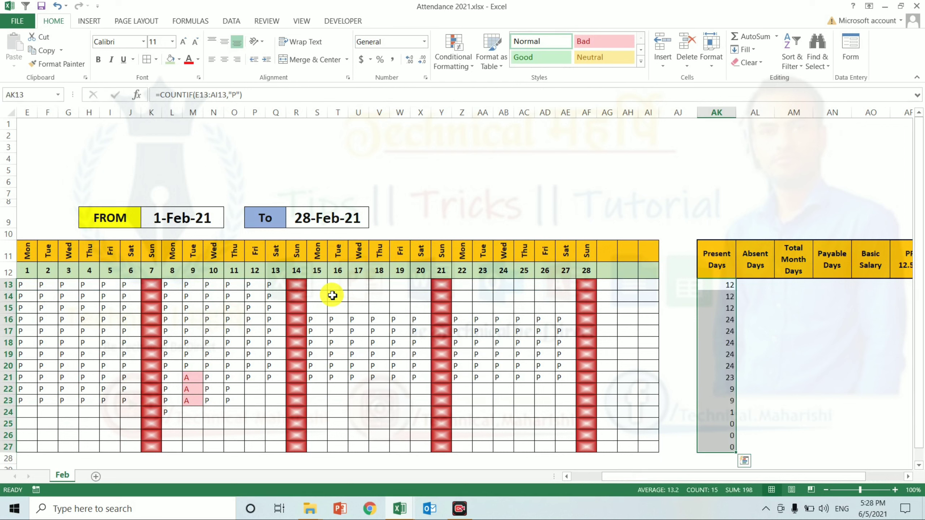
Step: Count the A marks in Absent Days with the same COUNTIF using "A", filled down AL13:AL27
key("F2")
key("ctrl+c")
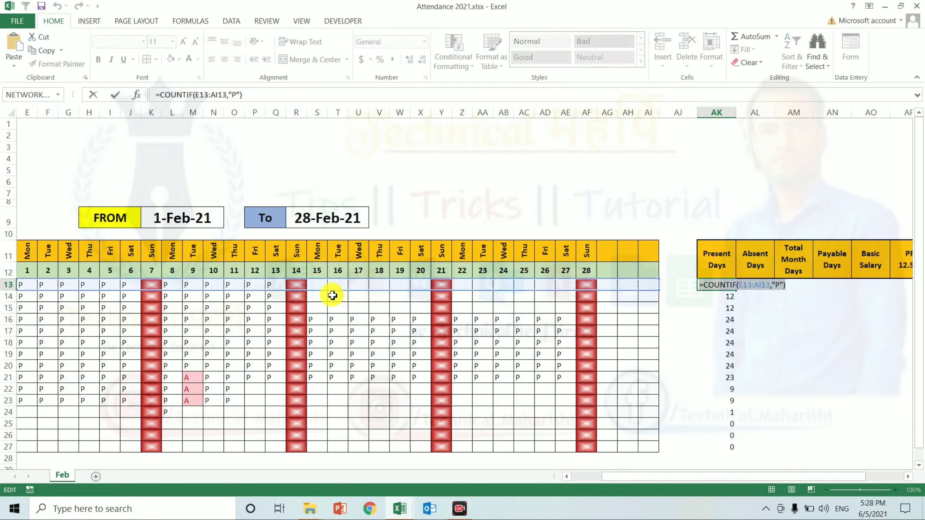
key("Tab")
key("F2")
key("ctrl+v")
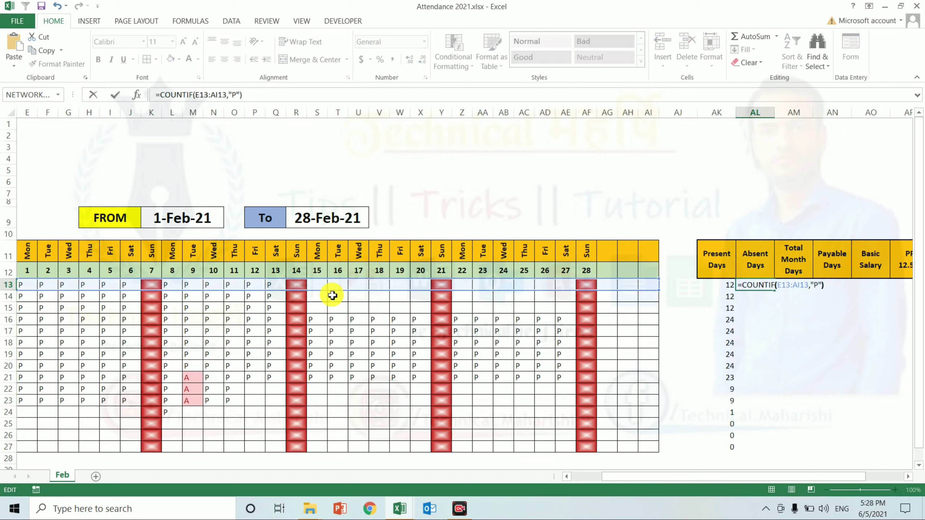
key("Left")
key("Left")
key("Return")
key("Left")
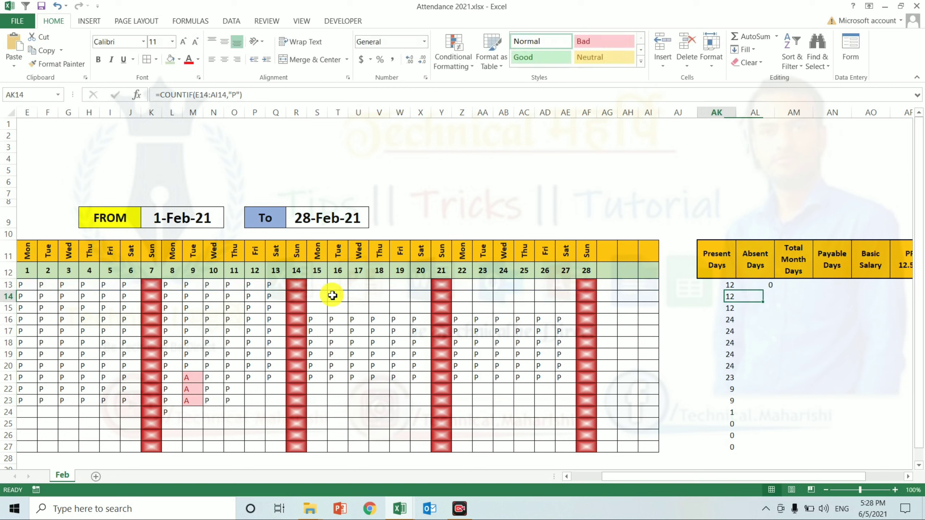
key("ctrl+Down")
key("Right")
key("ctrl+shift+Up")
key("ctrl+d")
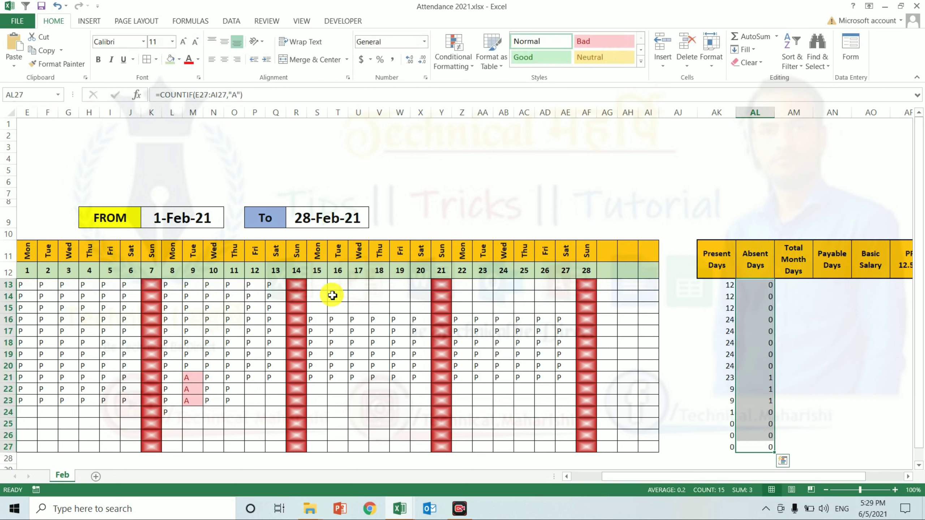
key("ctrl+Up")
key("Down")
key("Up")
key("Right")
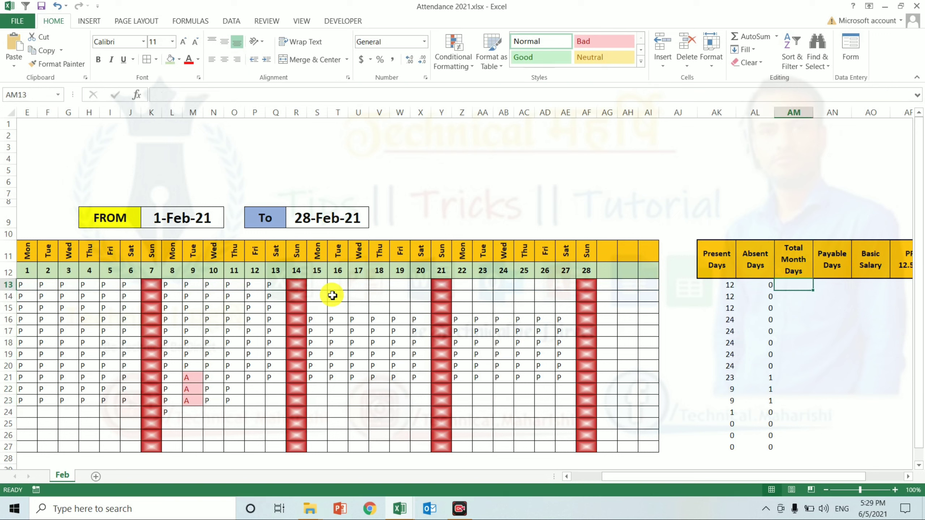
Step: Enter =DAY($R$9) in AM13 to take 28 days from the To date
type("=da")
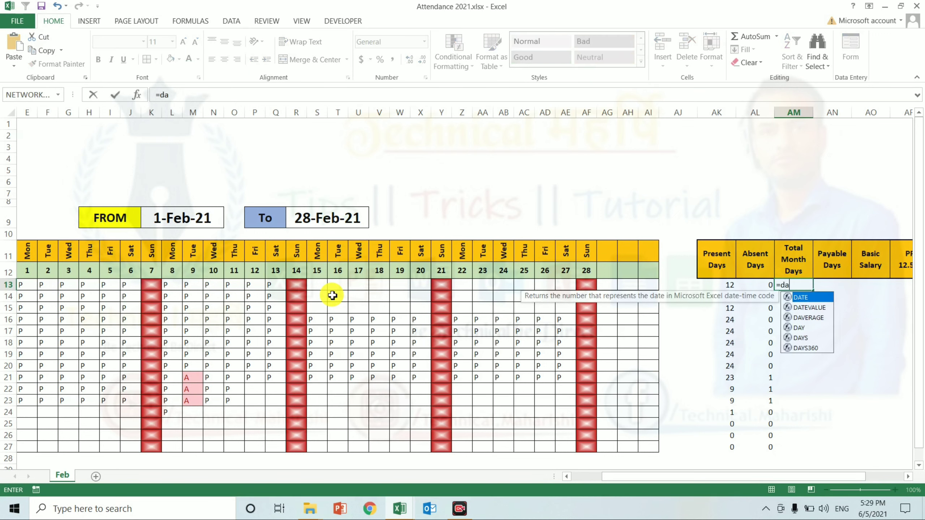
type("y")
key("Tab")
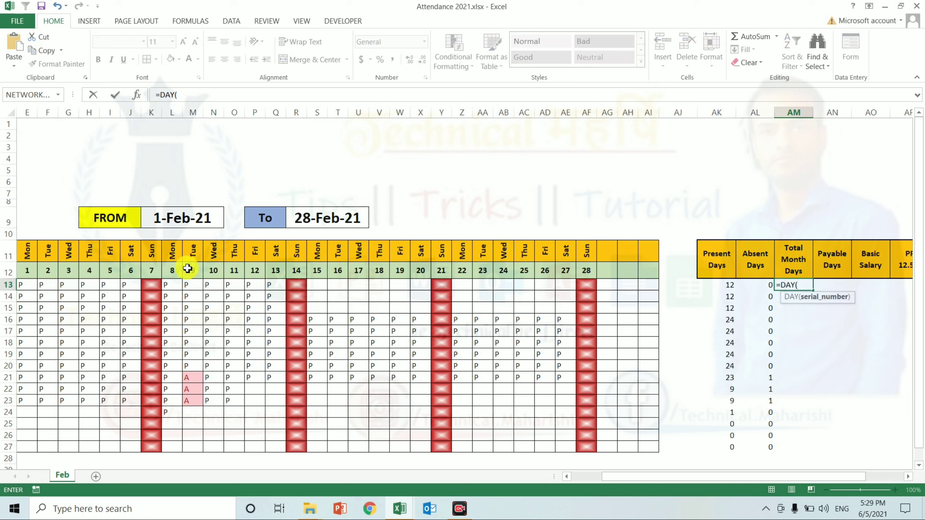
left_click(321, 223)
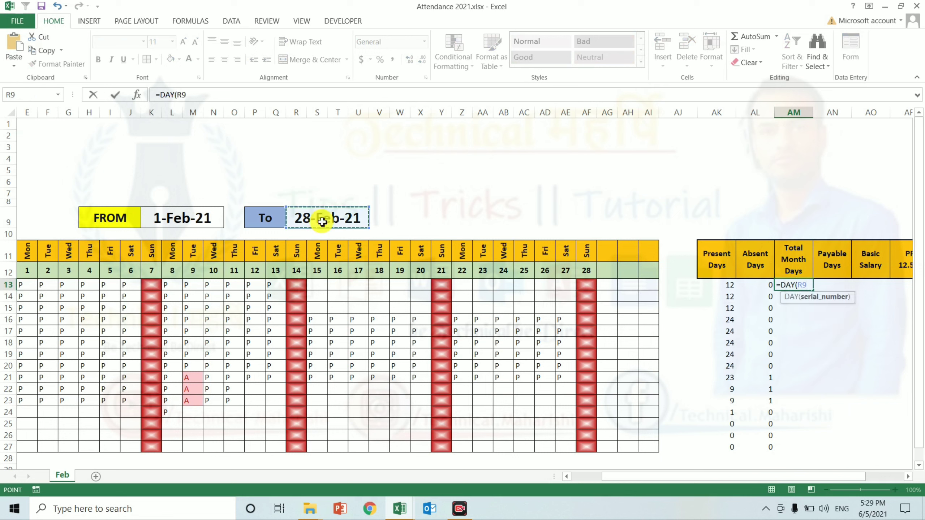
key("F4")
type(")")
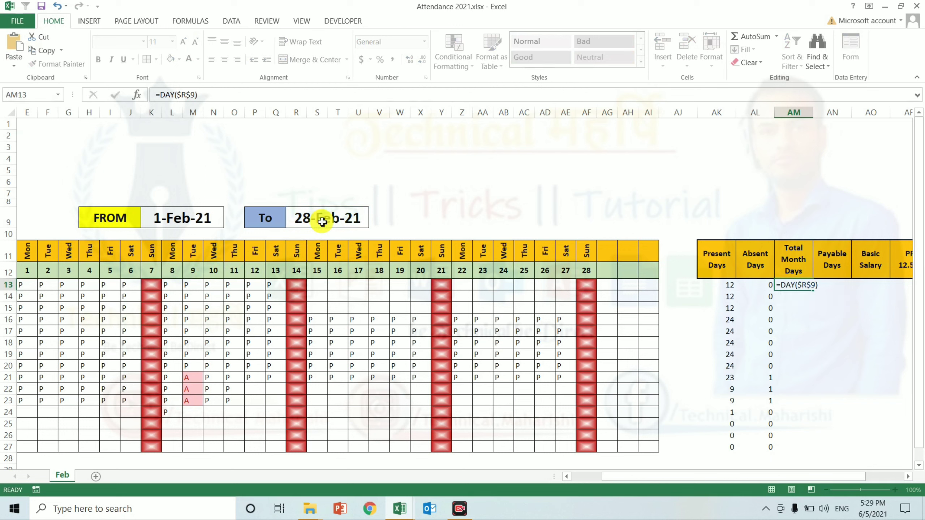
key("Return")
Step: Fill the Total Month Days formula down AM13:AM27 so every row shows 28
key("Right")
key("ctrl+shift+Up")
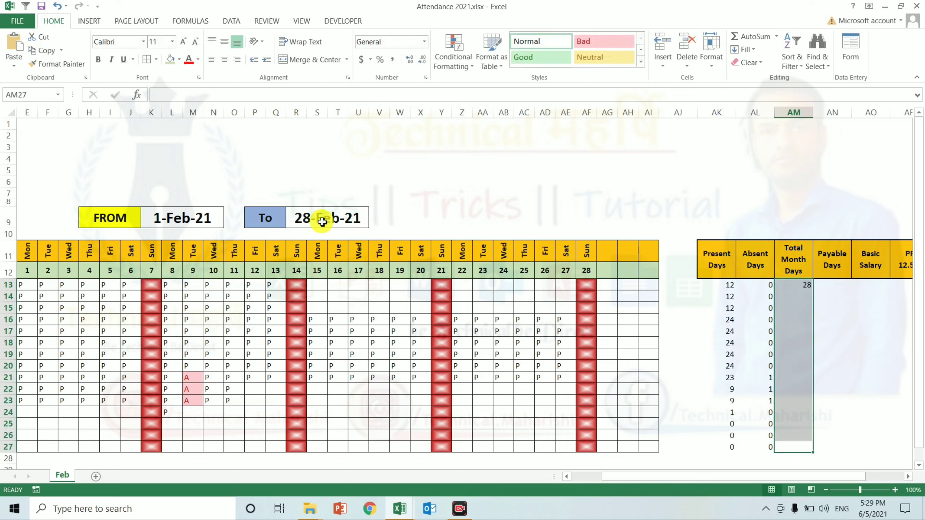
key("ctrl+d")
key("Down")
key("Up")
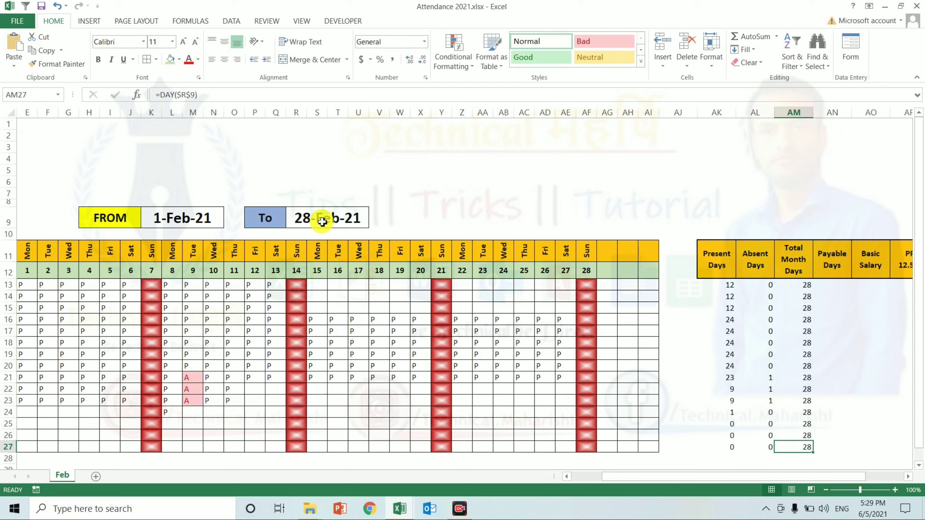
key("ctrl+Up")
key("Down")
key("Right")
key("Up")
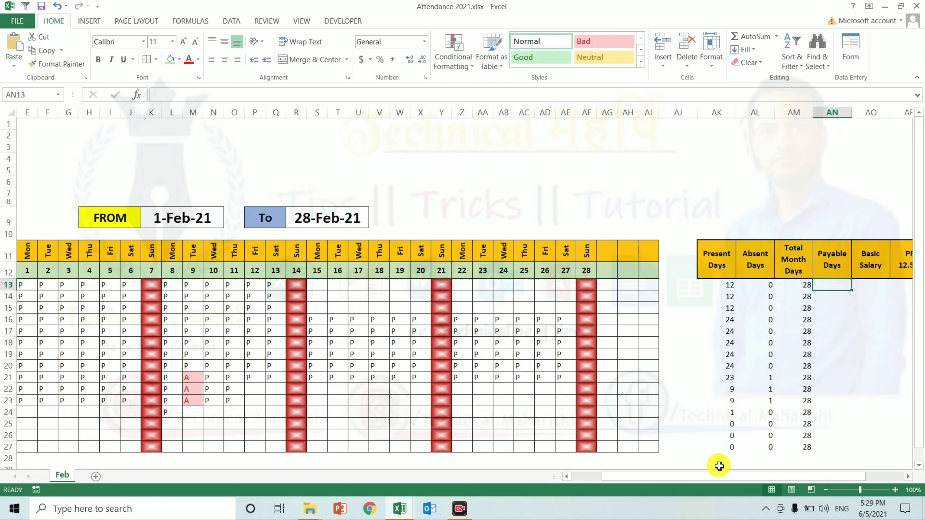
Step: Start a COUNTIF in AN13 over the absolute day-heading range $E$11:$AF$11
left_click_drag(722, 478, 746, 477)
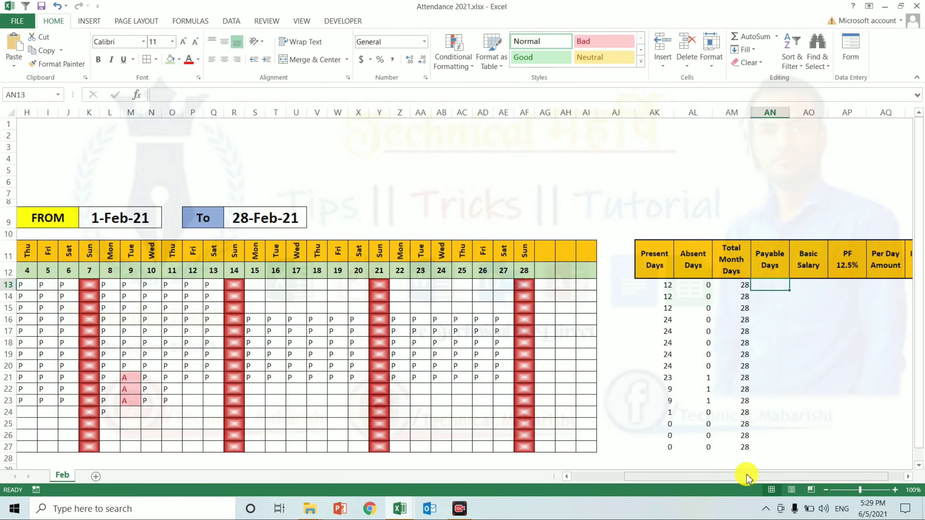
type("=")
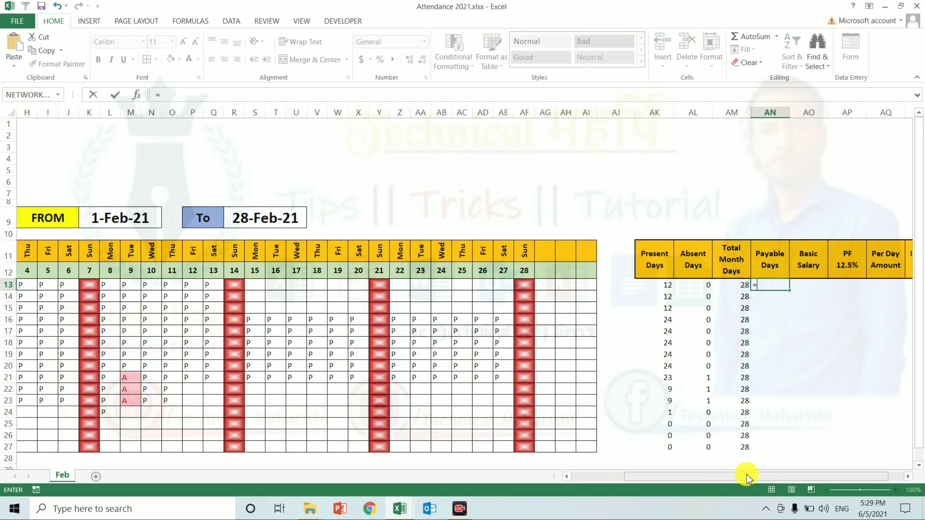
type("co")
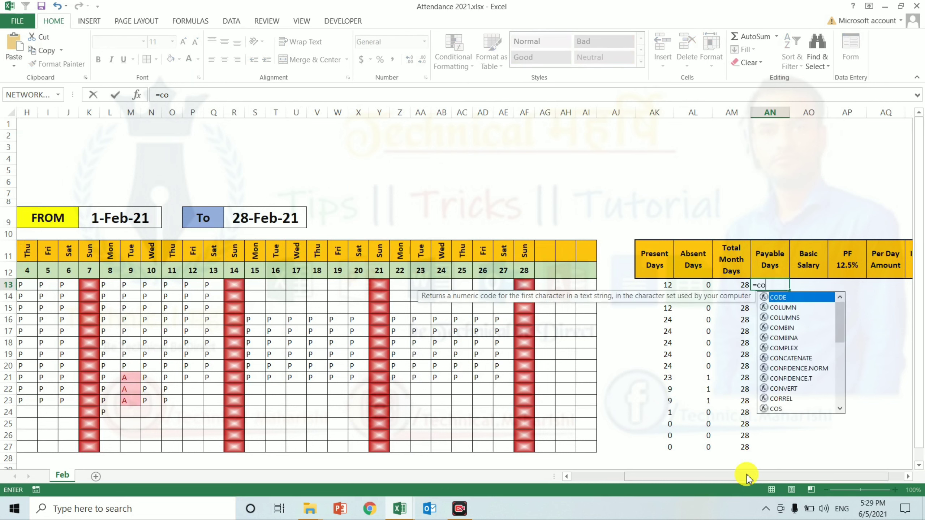
type("unt")
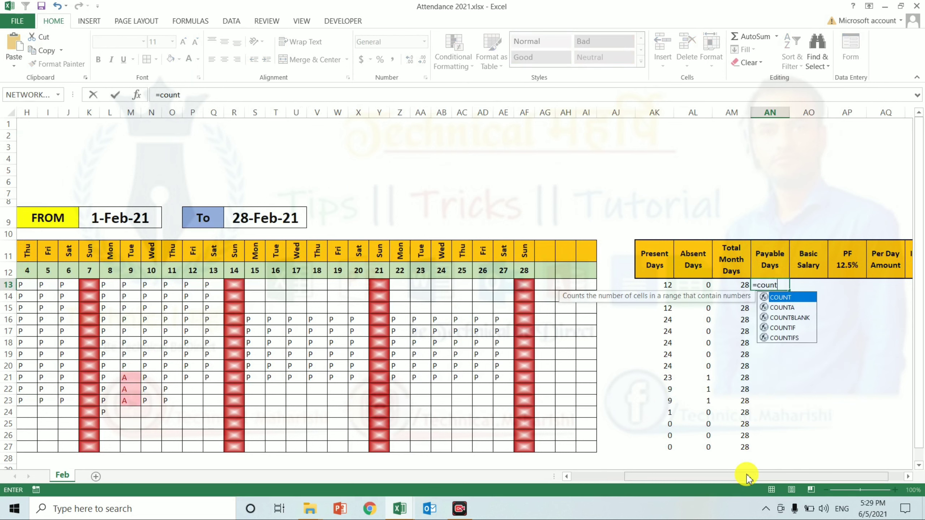
type("if")
key("Tab")
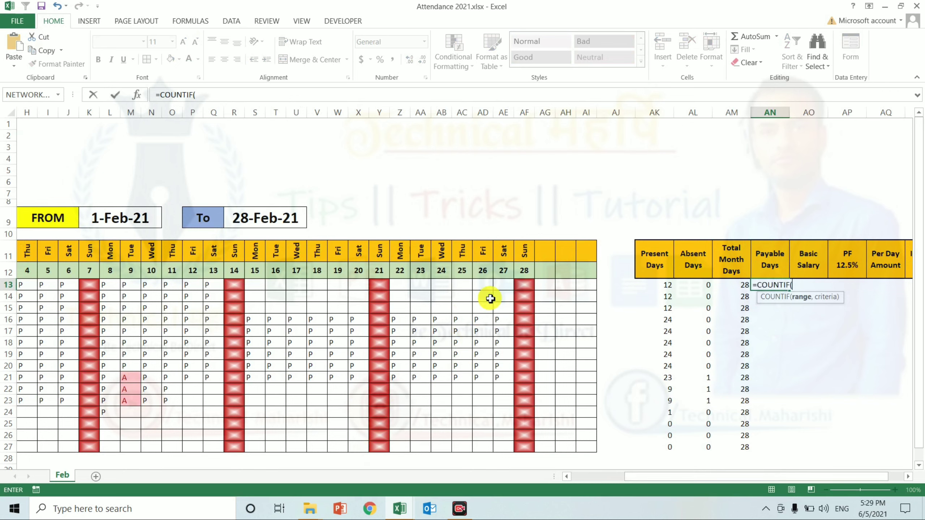
left_click(525, 250)
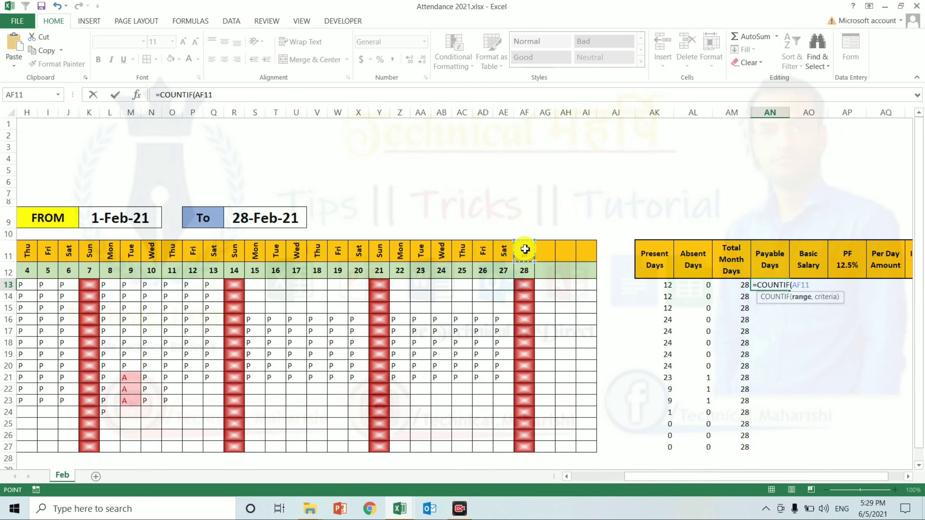
key("ctrl+shift+Left")
key("shift+Down")
key("shift+Right")
key("shift+Right")
key("shift+Right")
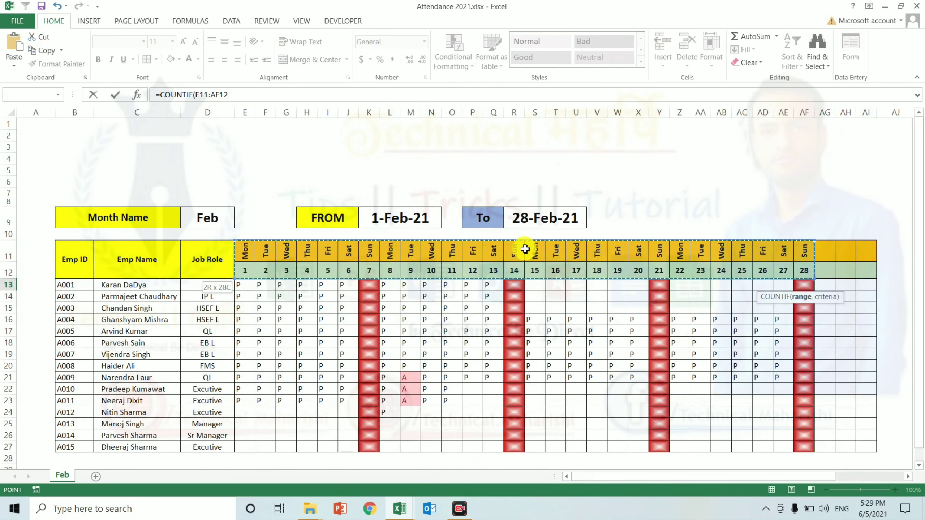
key("shift+Up")
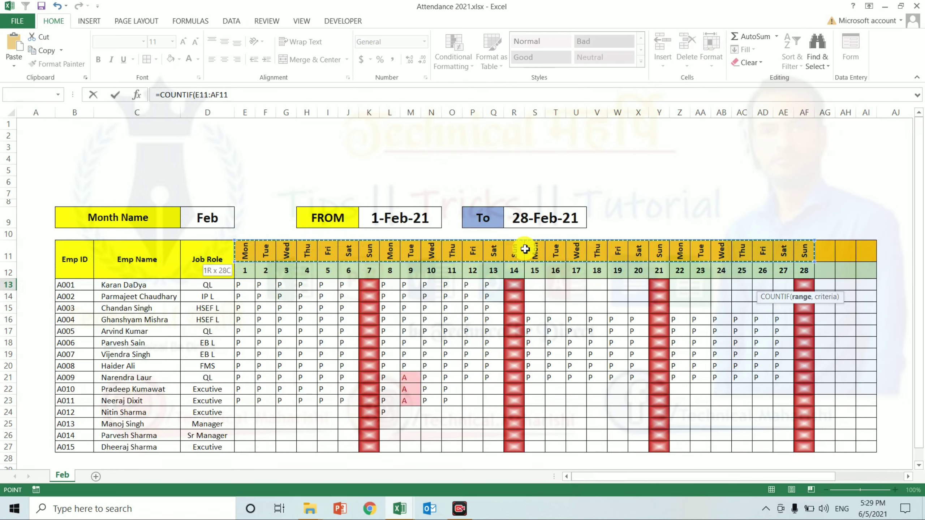
key("F4")
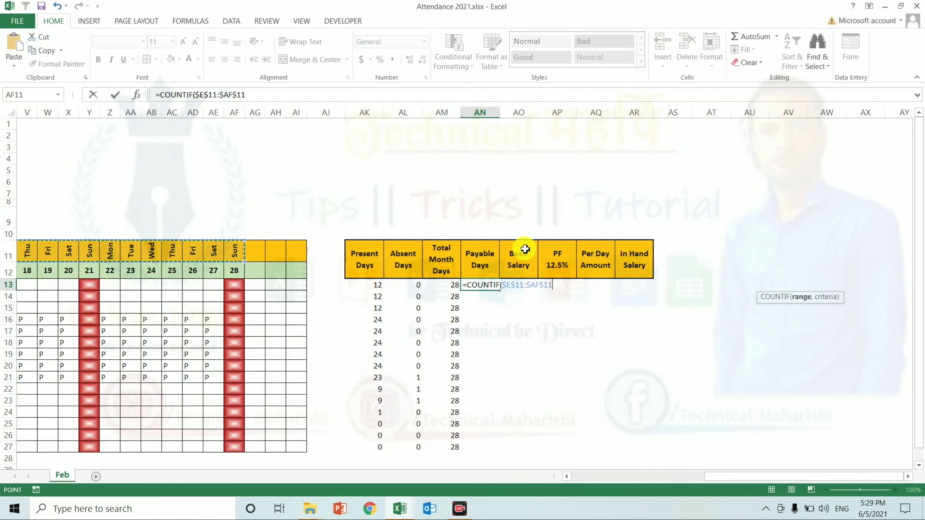
Step: Complete it as =COUNTIF($E$11:$AF$11,"SUN")+AK13, showing 16, and reopen it for editing
type(",\"SUN")
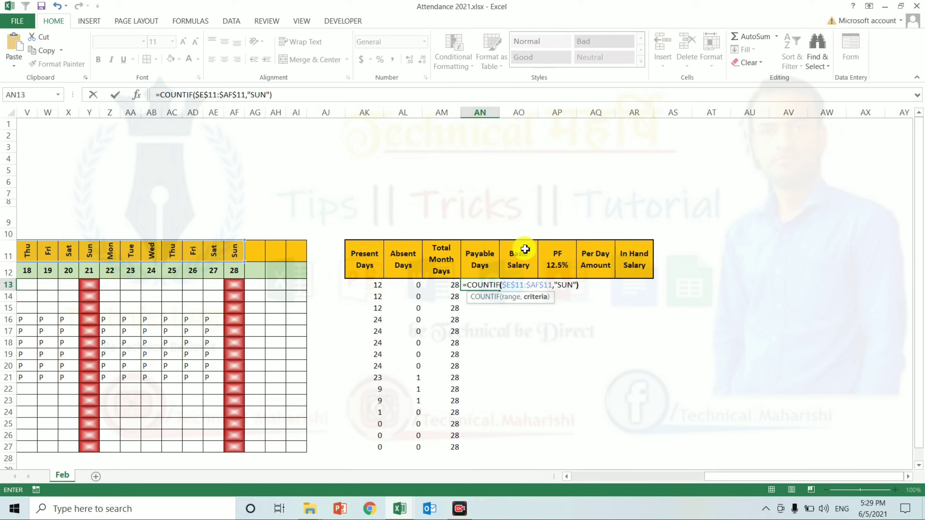
type("+")
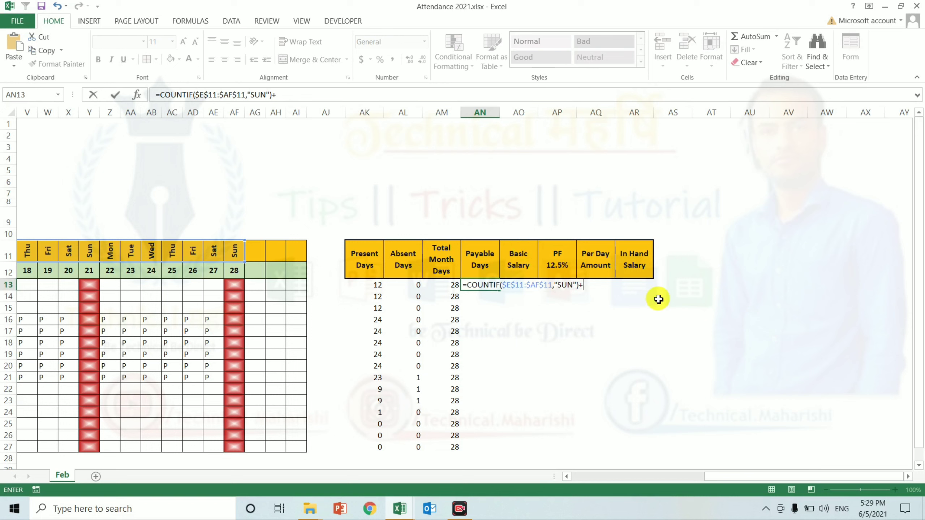
left_click(363, 285)
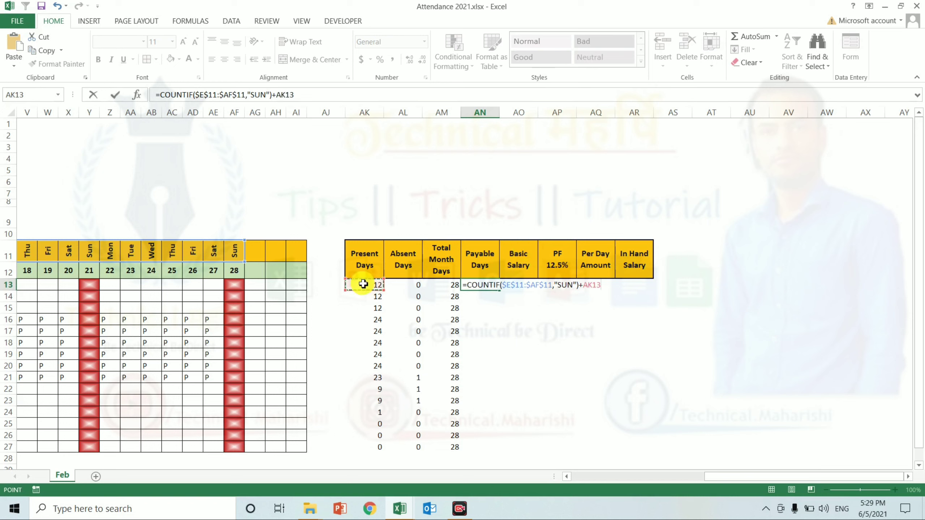
key("Return")
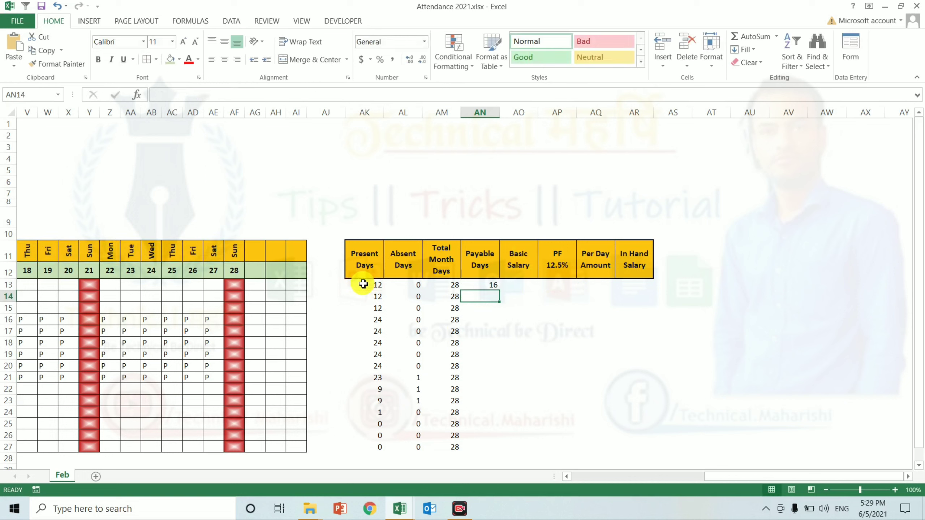
key("Up")
key("F2")
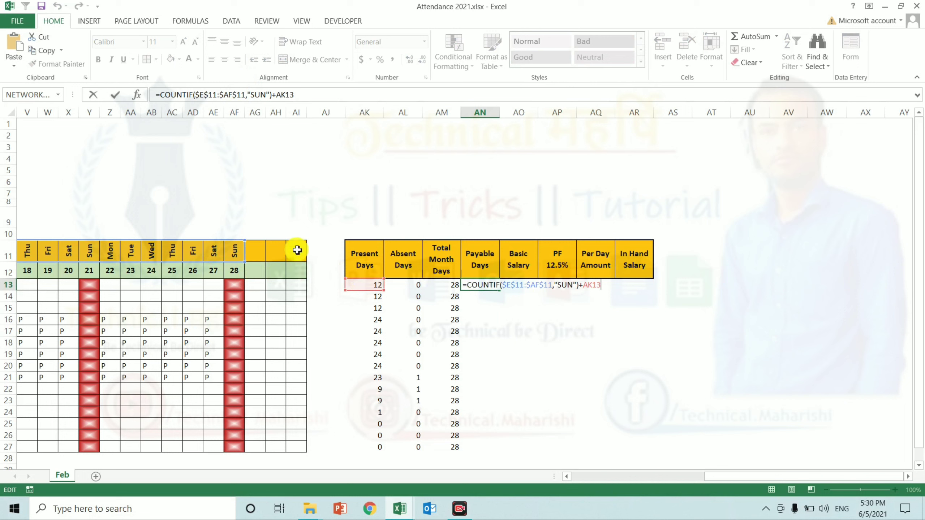
Step: Correct the AN13 range end to $AI$11 and fill the Payable Days formula down to AN27
left_click(538, 288)
key("BackSpace")
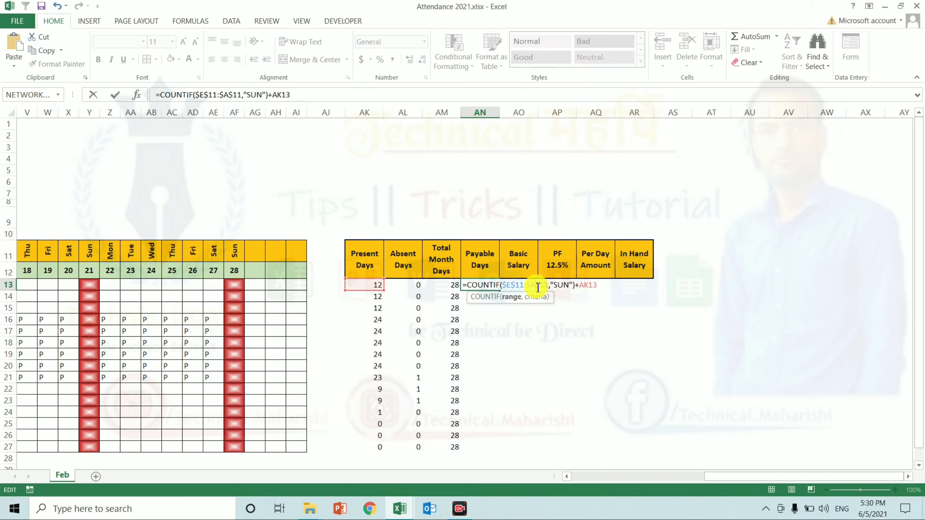
type("I")
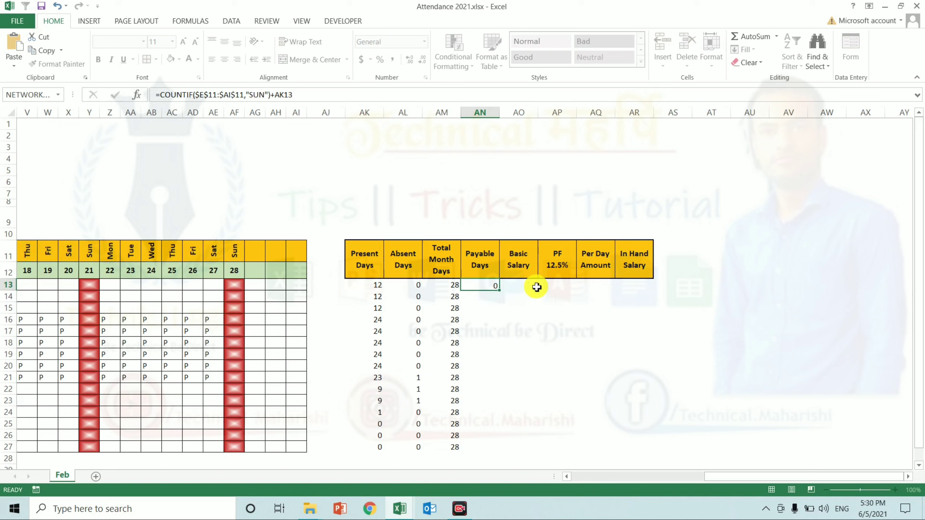
key("Return")
key("Left")
key("ctrl+Down")
key("Right")
key("ctrl+shift+Up")
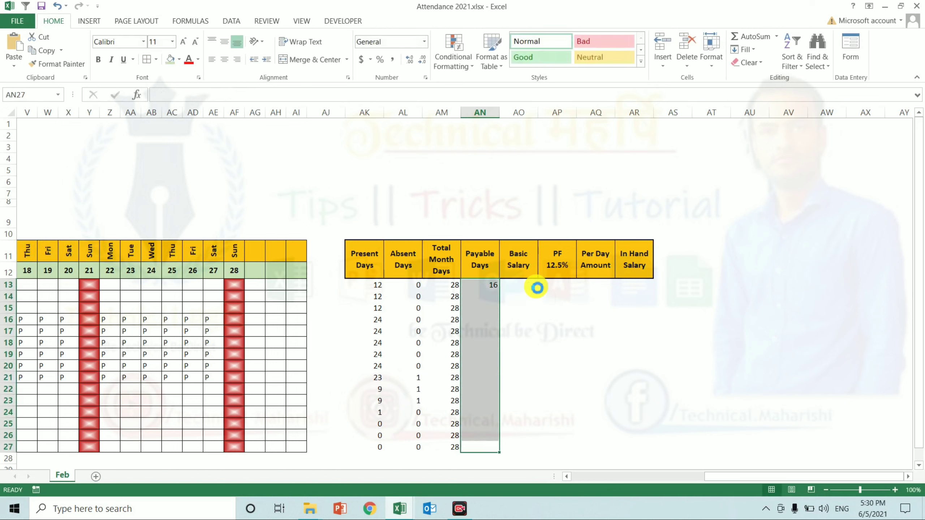
key("ctrl+d")
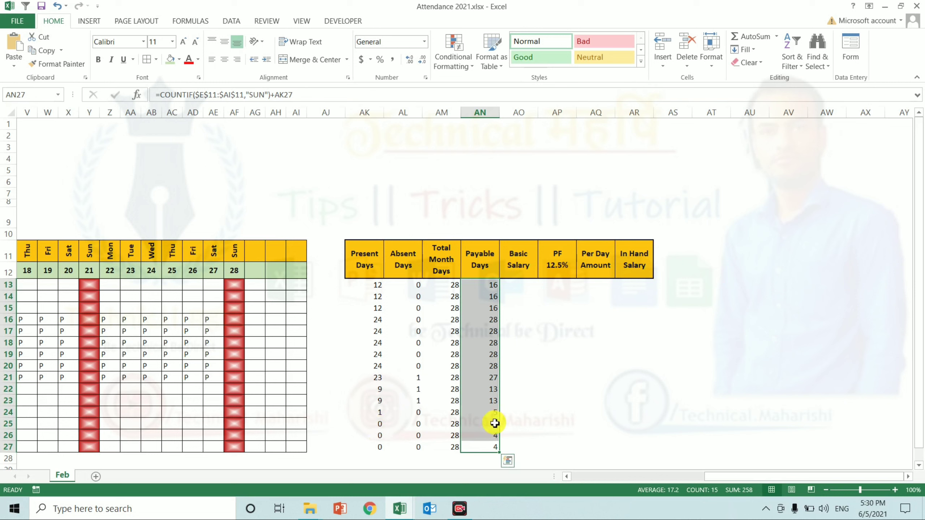
left_click(502, 422)
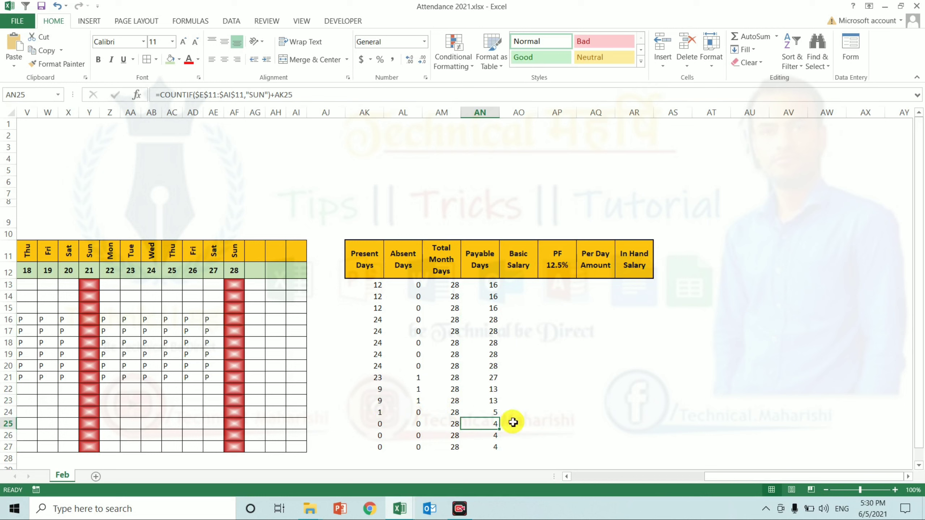
Step: Wrap the Payable Days formula in =IF(AK13=0,0,...) and refill AN13:AN27
left_click(487, 286)
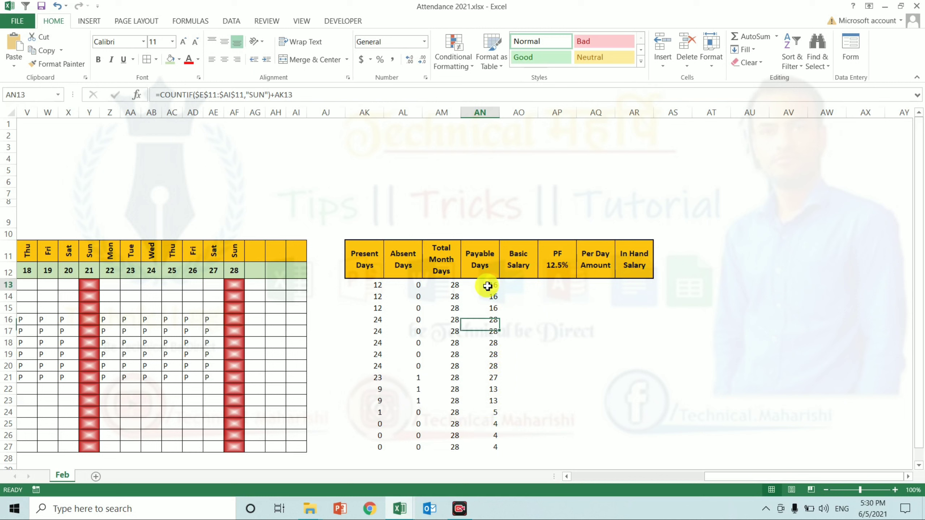
double_click(488, 286)
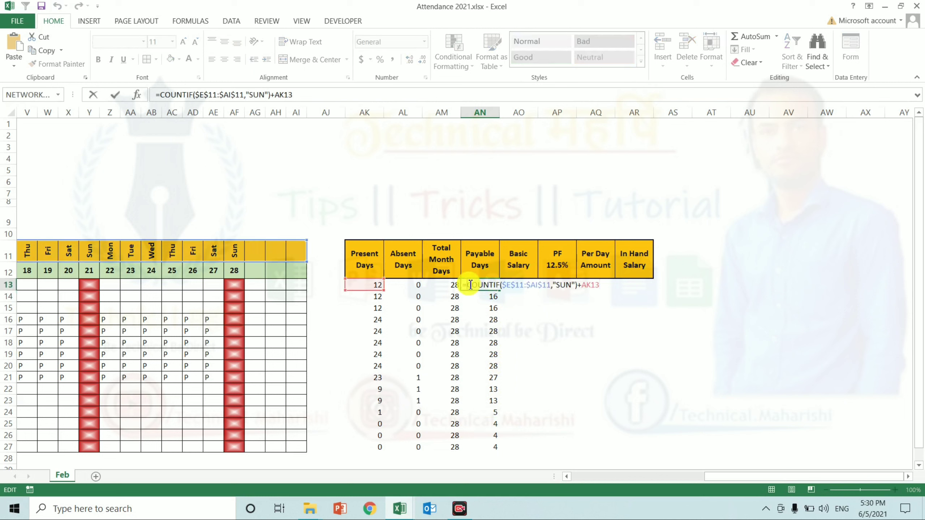
type("=")
key("BackSpace")
type("I")
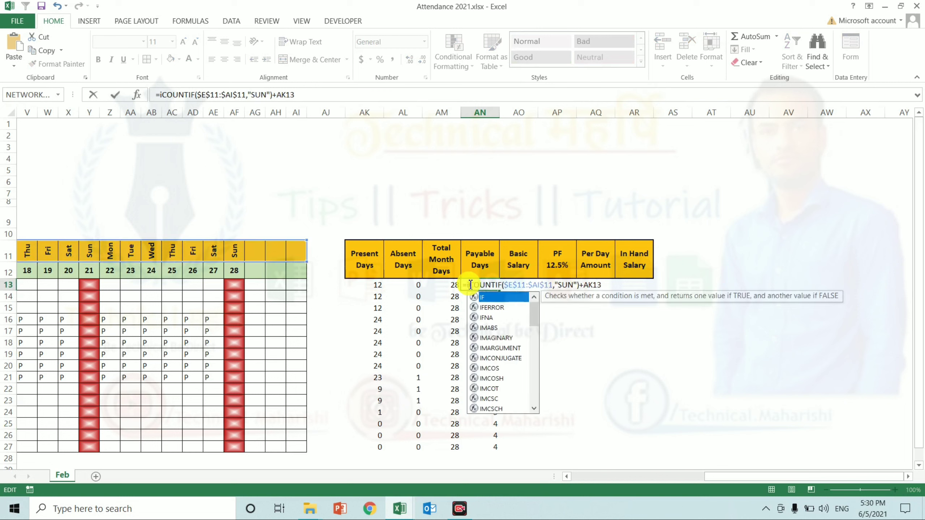
type("F(")
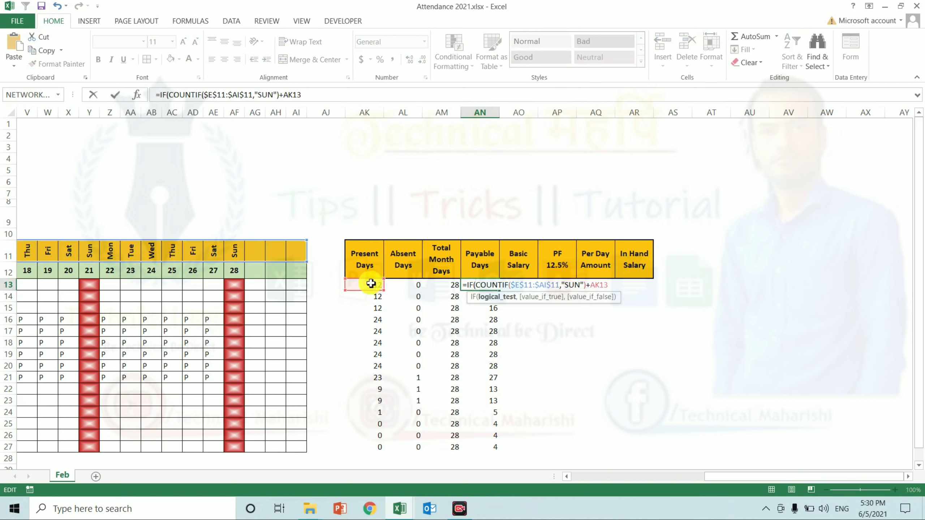
left_click(370, 284)
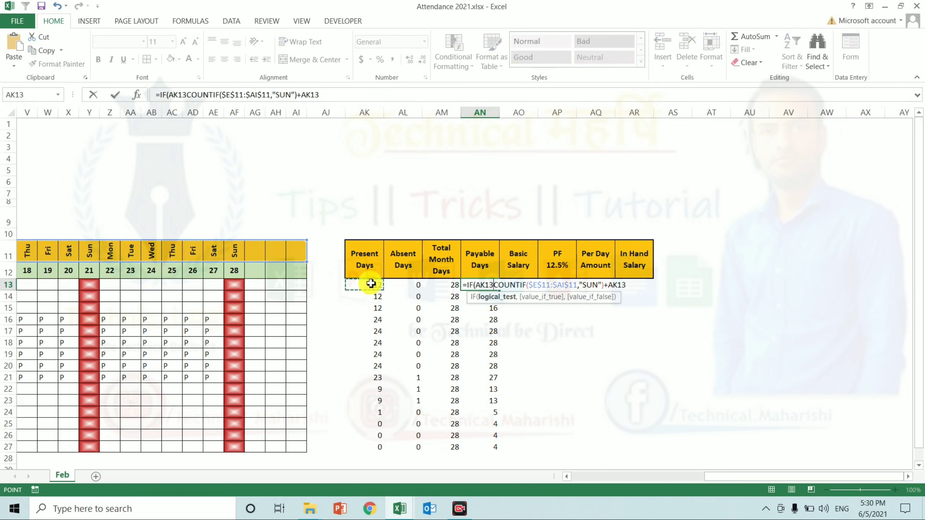
type("=0,")
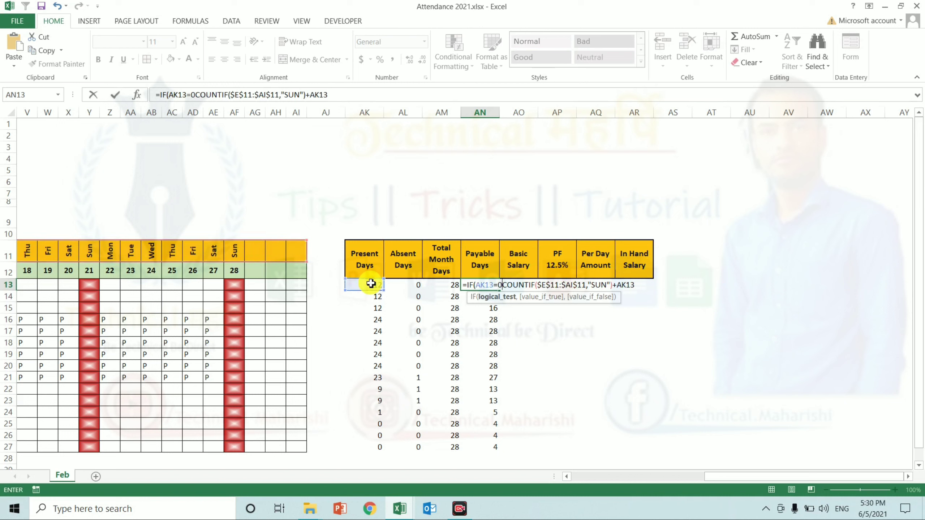
type("0")
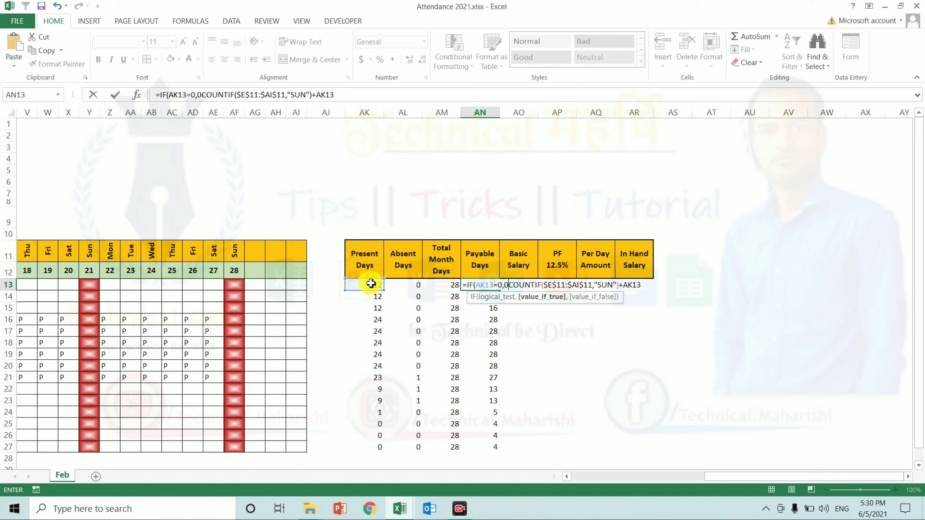
type(",")
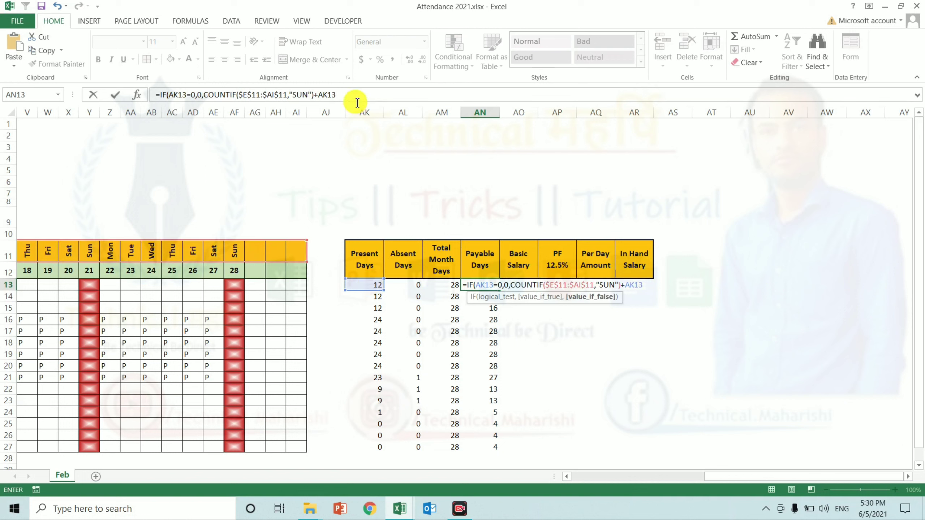
left_click(357, 101)
type(")")
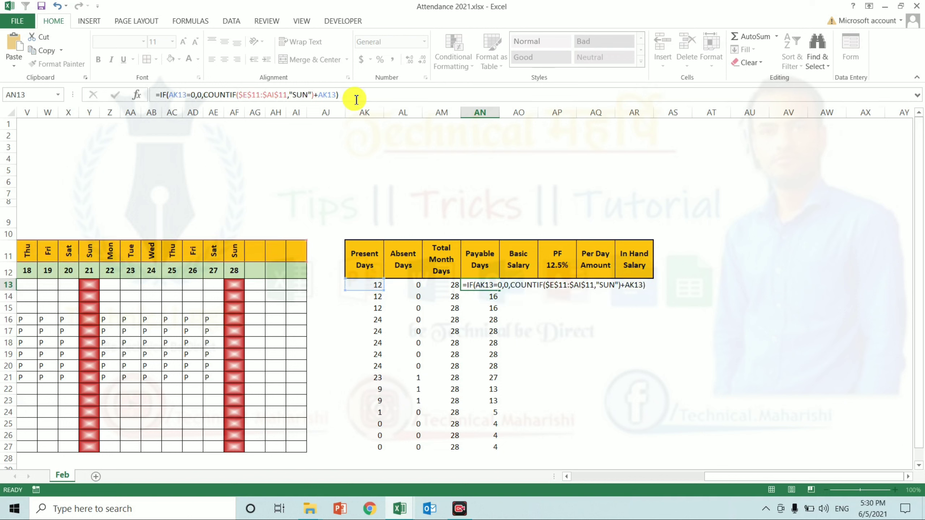
key("Return")
key("Up")
key("ctrl+shift+Down")
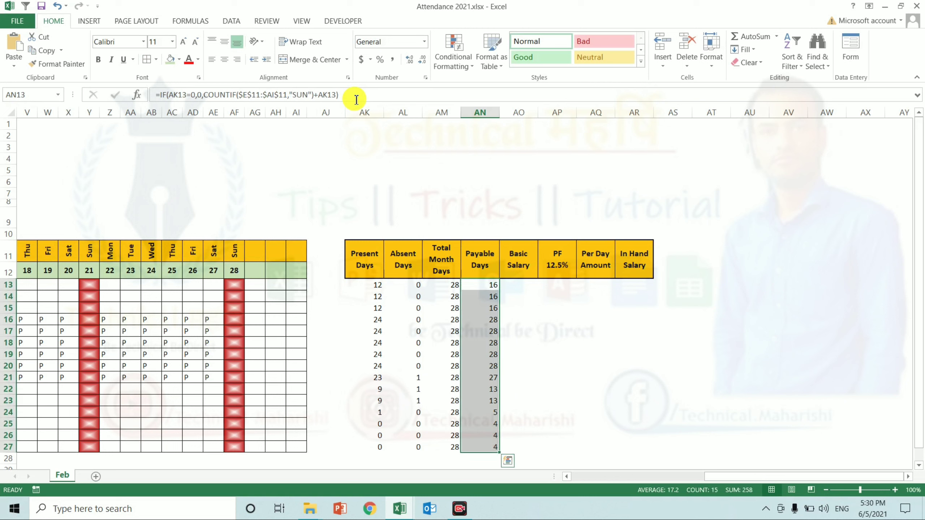
key("ctrl+d")
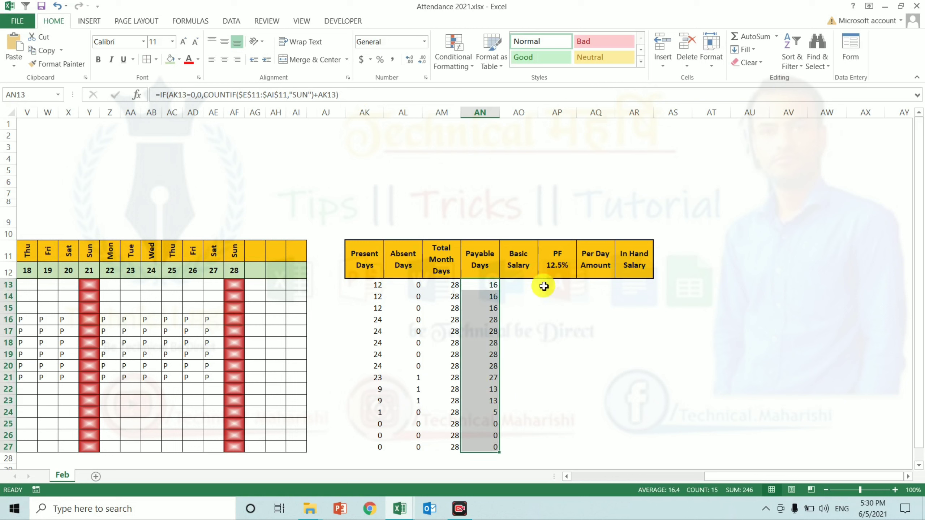
Step: Fill Basic Salary AO13:AO27 with =RANDBETWEEN(15000,25000) and convert the results to fixed values
left_click(530, 285)
key("shift+Down")
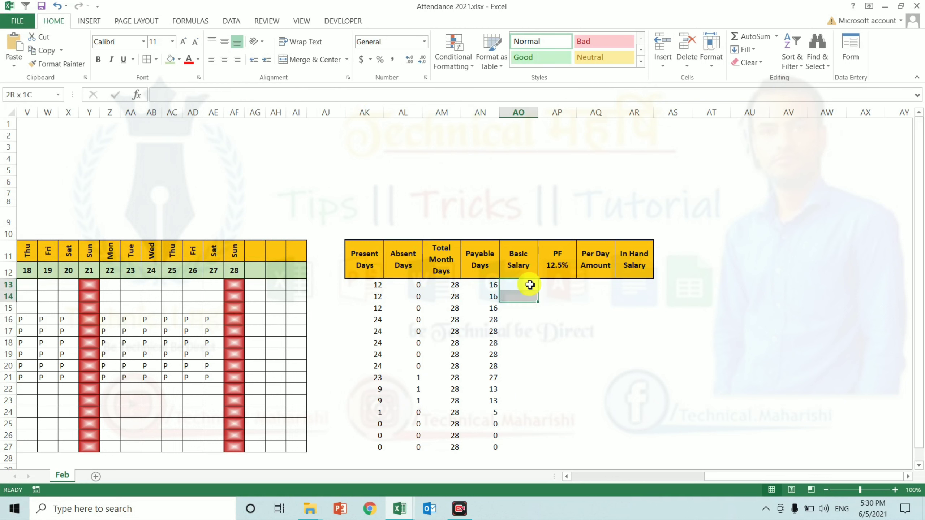
key("shift+Down")
key("shift+Down")
key("shift+Down")
key("shift+Down")
key("shift+Down")
key("shift+Down")
type("=r")
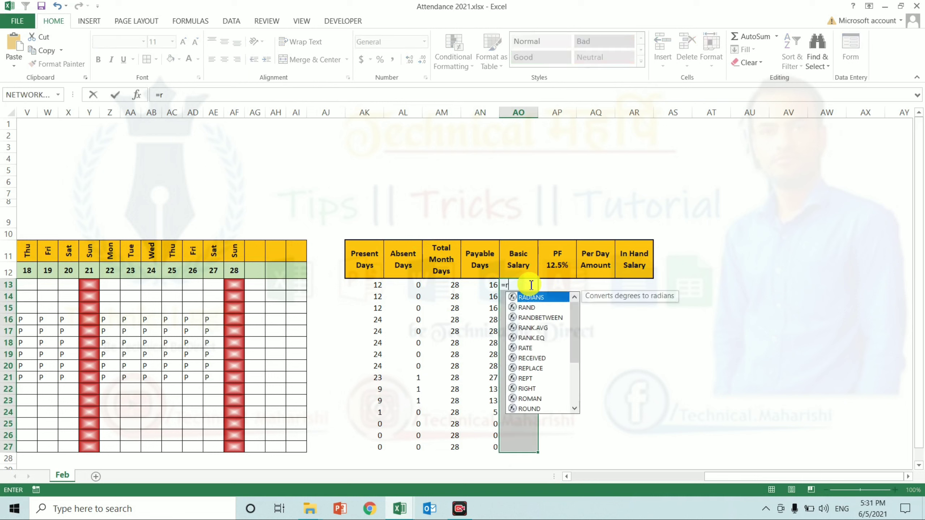
type("and")
key("Down")
key("Tab")
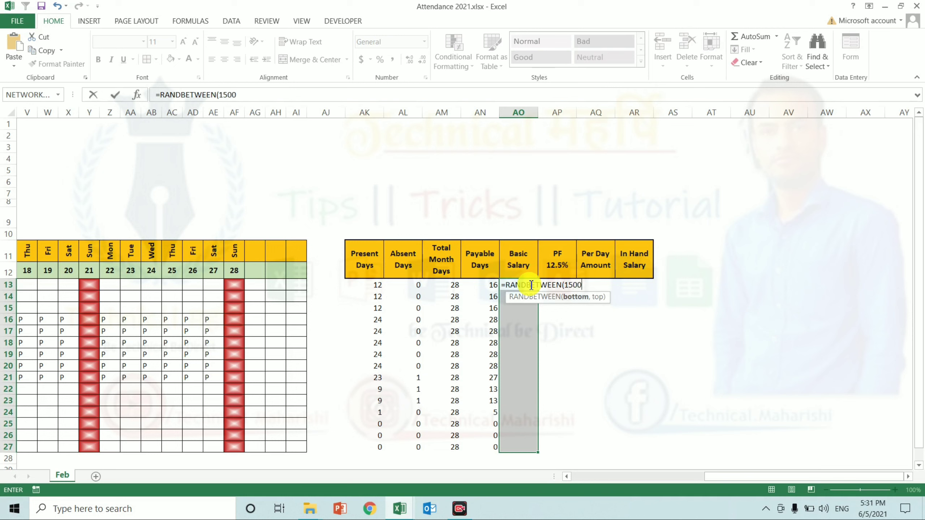
type(",25000")
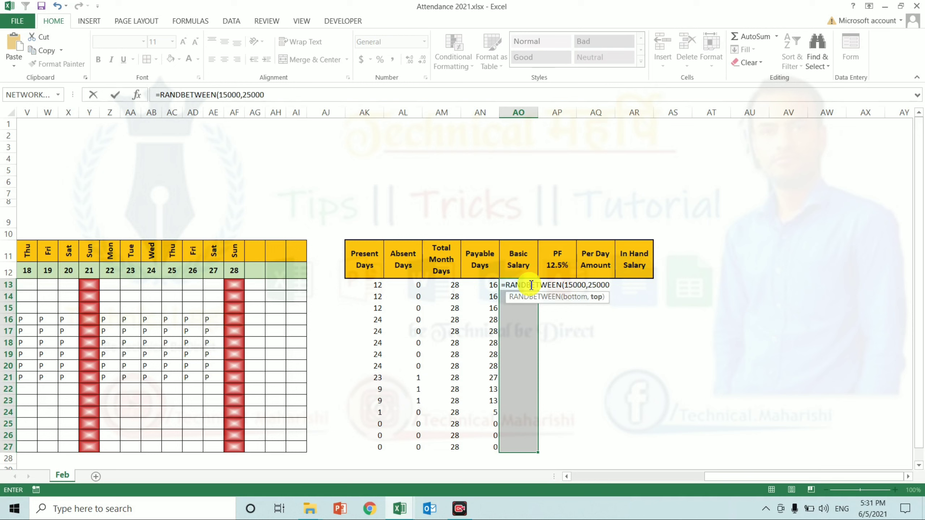
key("ctrl+Return")
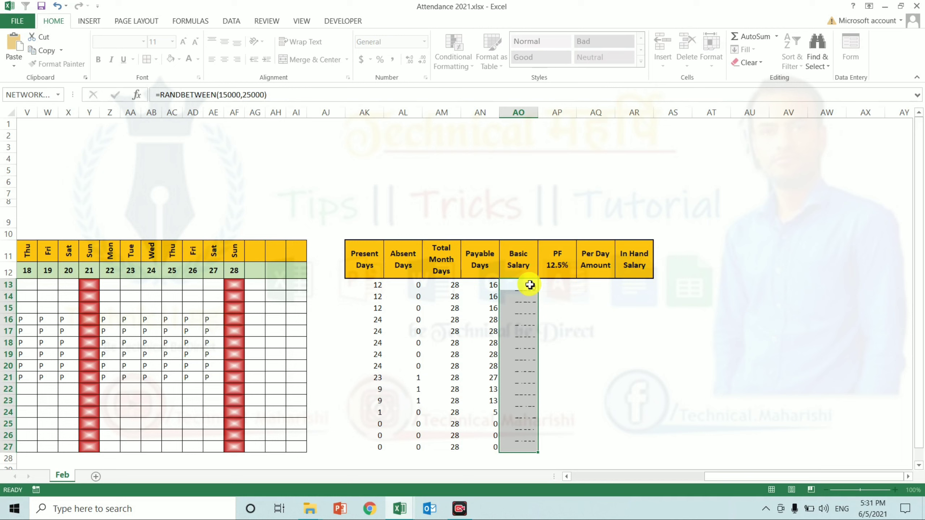
key("ctrl+c")
key("ctrl+alt+v")
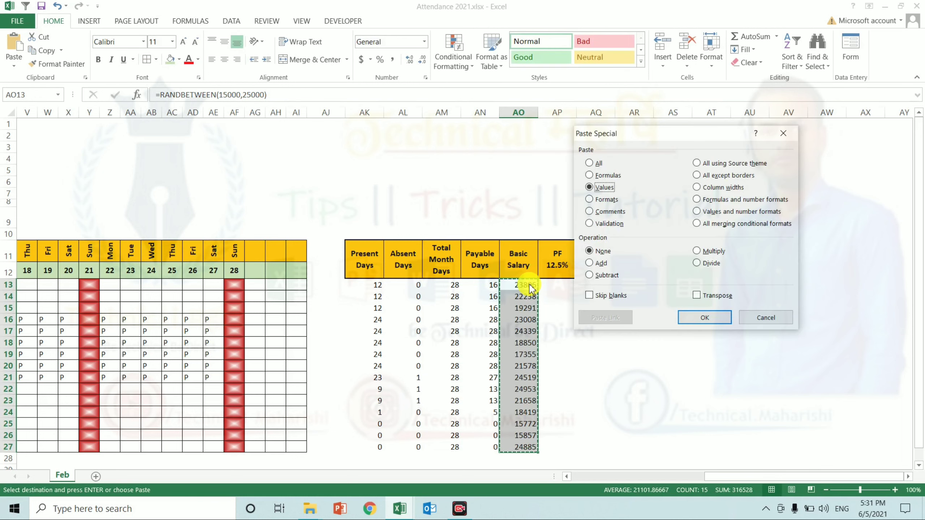
key("Return")
key("Escape")
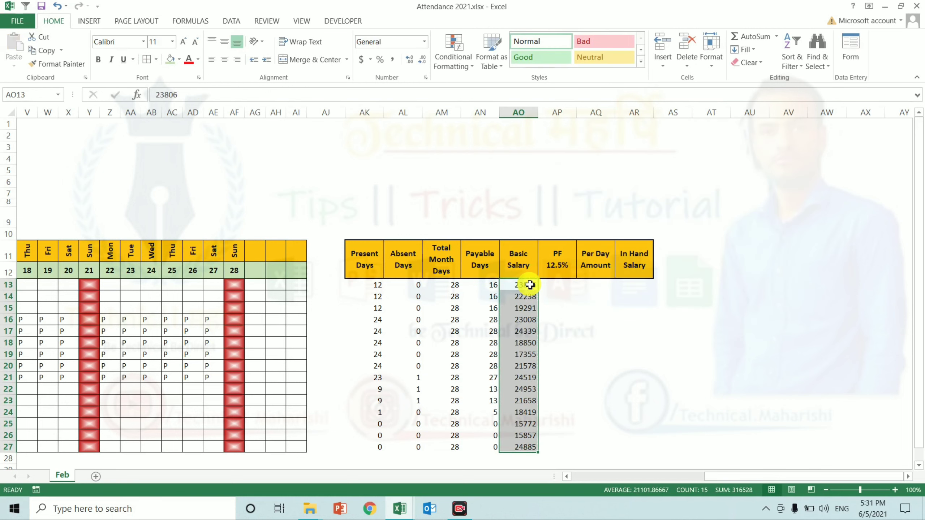
Step: Calculate PF as =AO13*12.5% in AP13 and fill it down to AP27
left_click(556, 283)
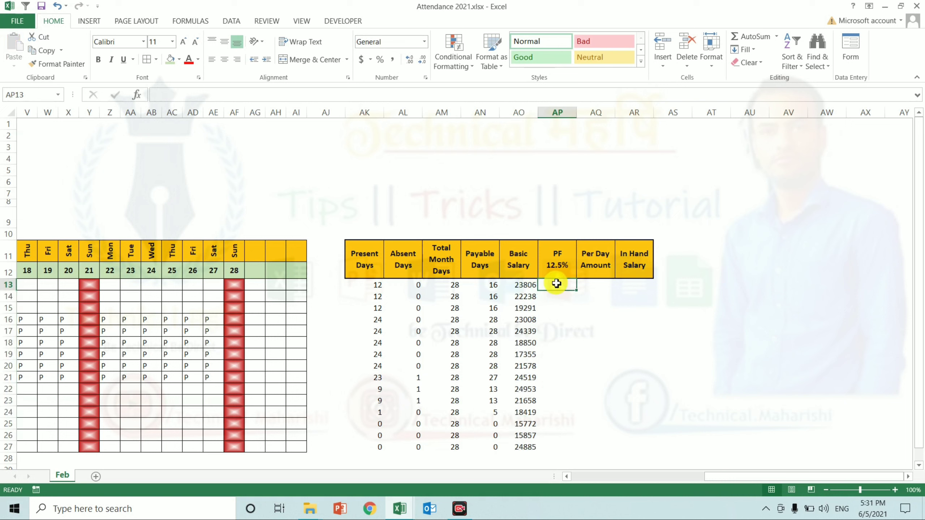
type("=")
key("Left")
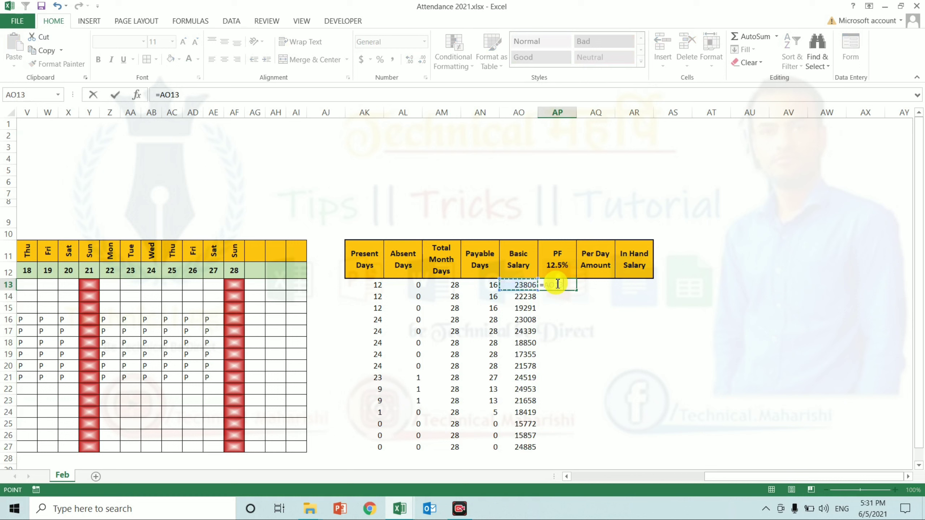
type("*")
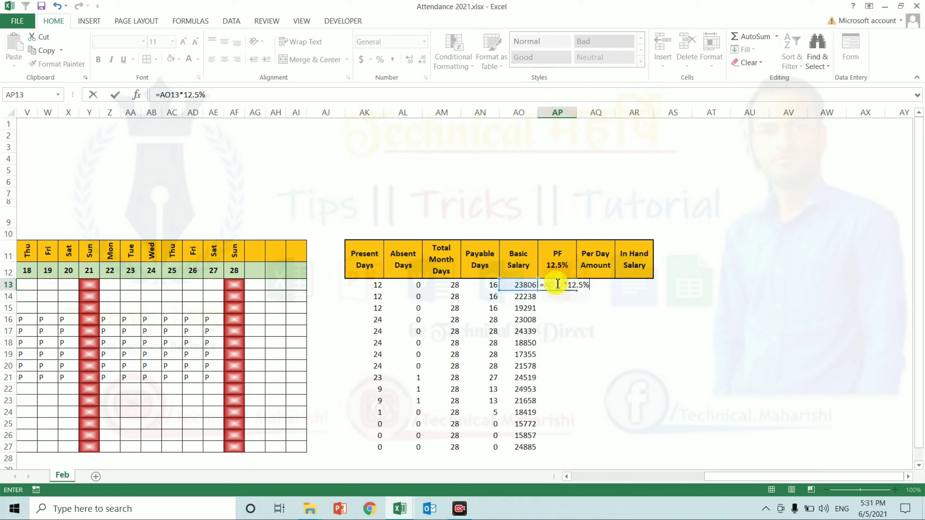
key("Return")
key("Return")
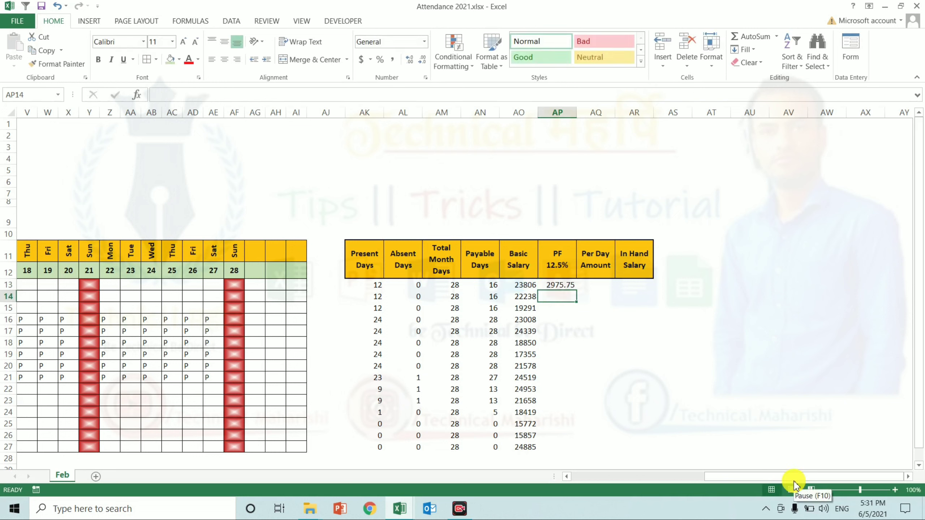
key("Up")
key("shift+Down")
key("shift+Down")
key("shift+Down")
key("shift+Down")
key("shift+Down")
key("shift+Down")
key("shift+Down")
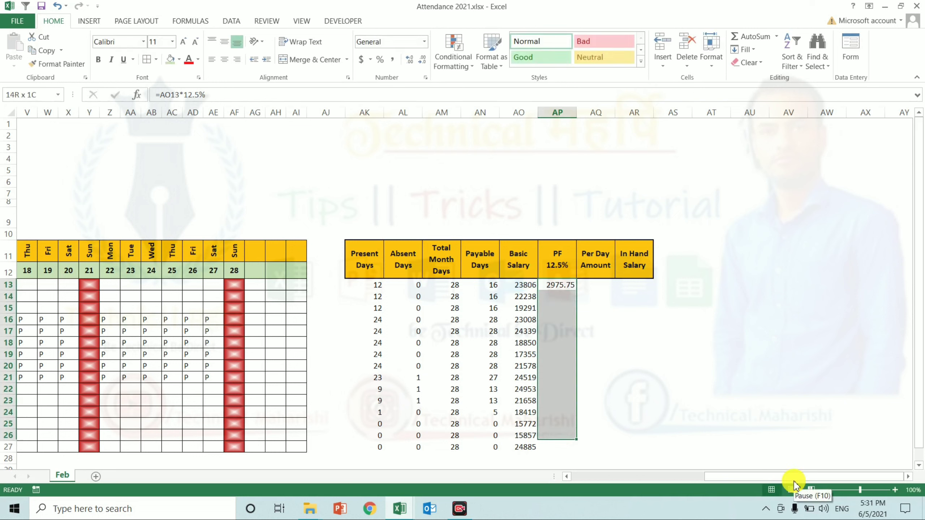
key("shift+Down")
key("shift+Down")
key("shift+Up")
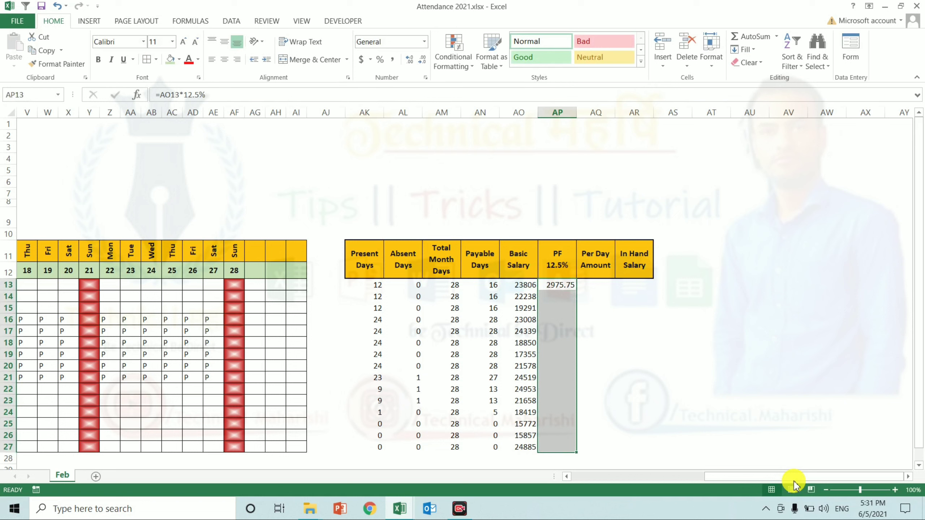
key("ctrl+d")
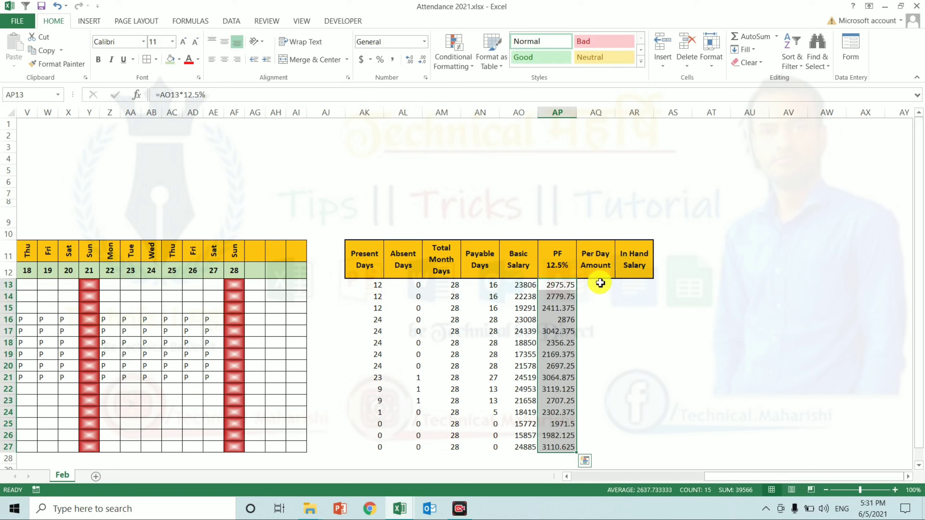
Step: Compute Per Day Amount as =AO13/AM13, filled down AQ13:AQ27
left_click(600, 283)
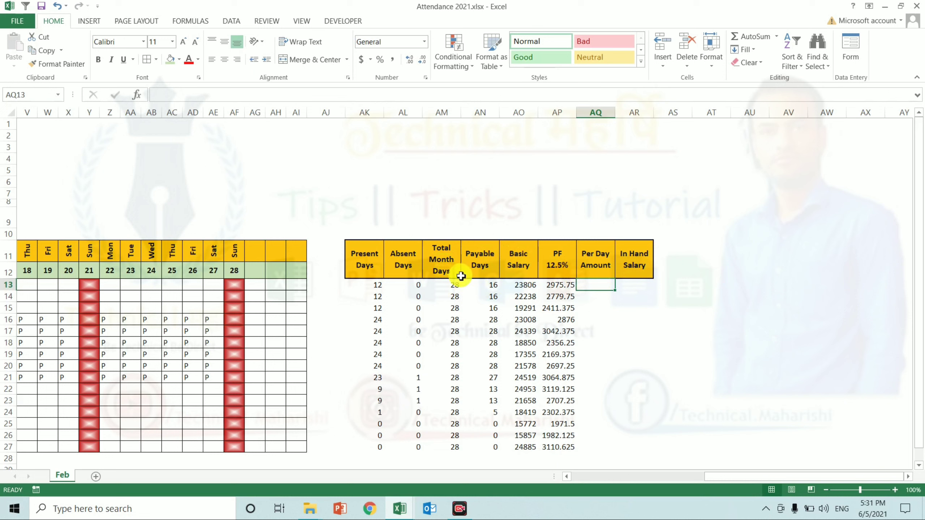
type("=")
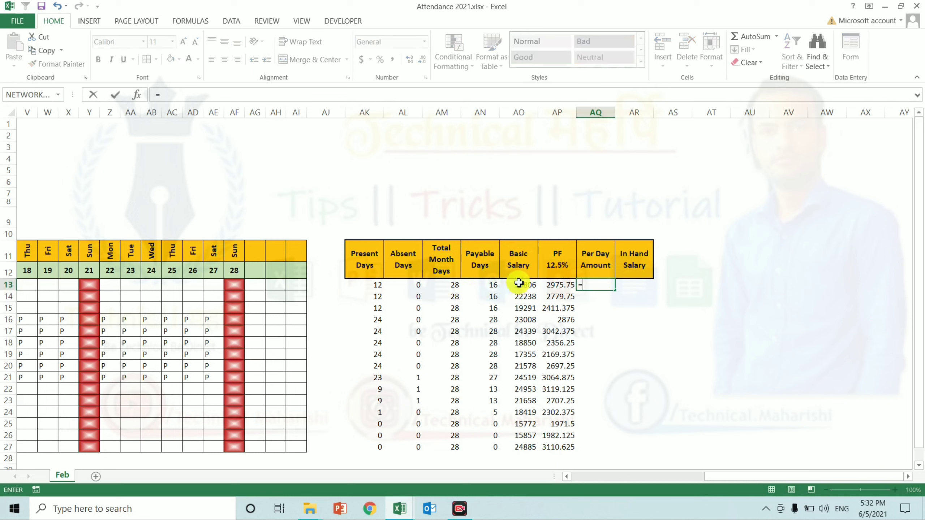
left_click(519, 283)
type("/")
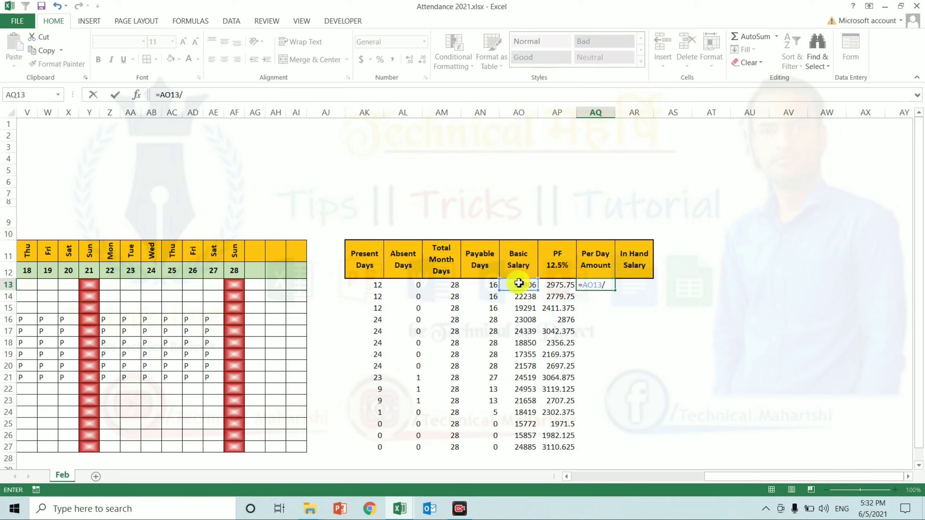
left_click(455, 283)
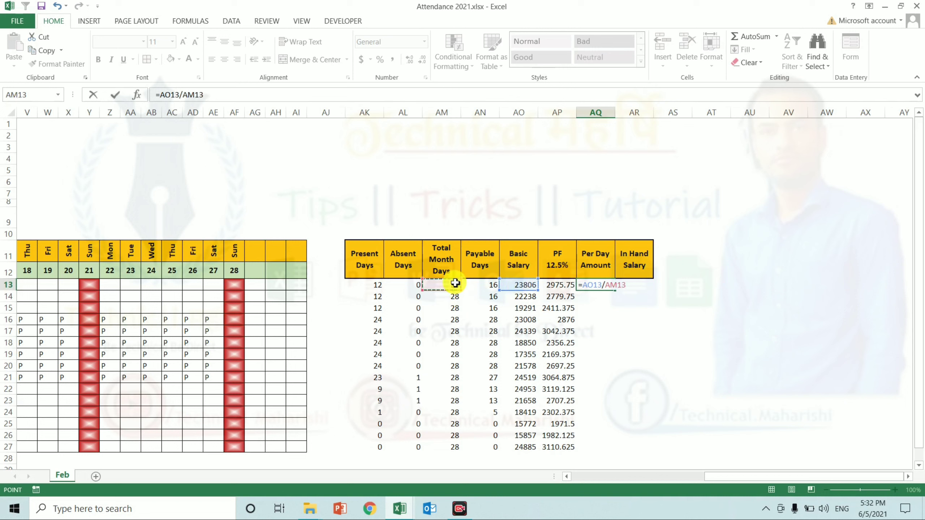
key("ctrl+Return")
key("shift+Down")
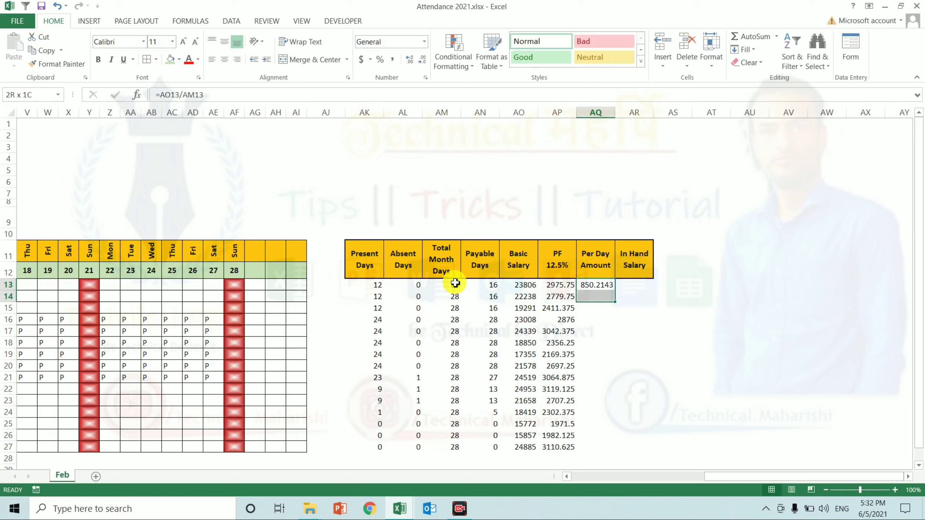
key("shift+Down")
key("shift+Down")
key("shift+Down")
key("shift+Down")
key("shift+Down")
key("shift+Down")
key("shift+Down")
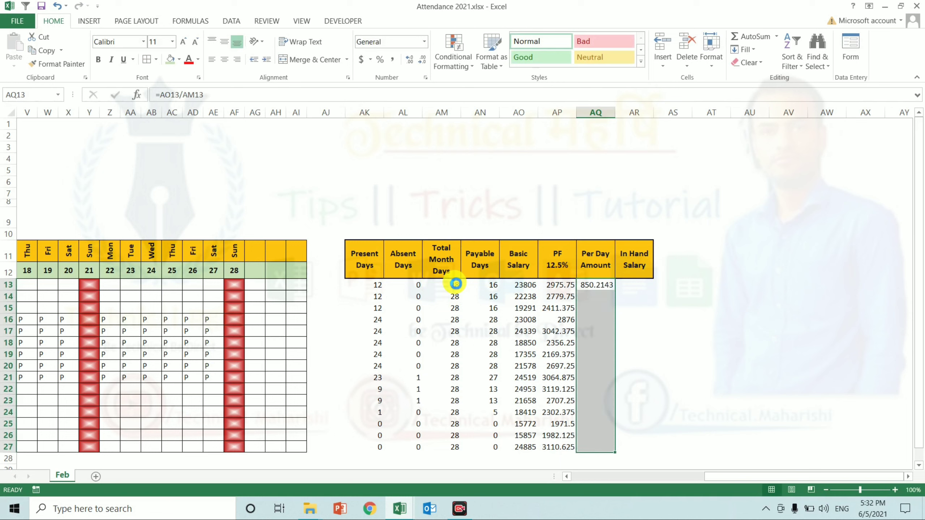
key("ctrl+d")
Step: Compute In Hand Salary as =AN13*AQ13, filled down AR13:AR27
key("Right")
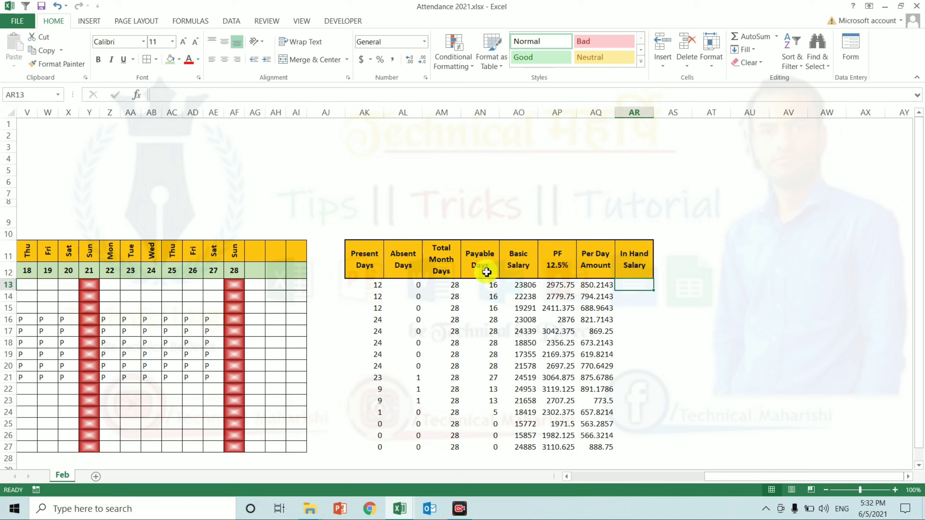
type("=")
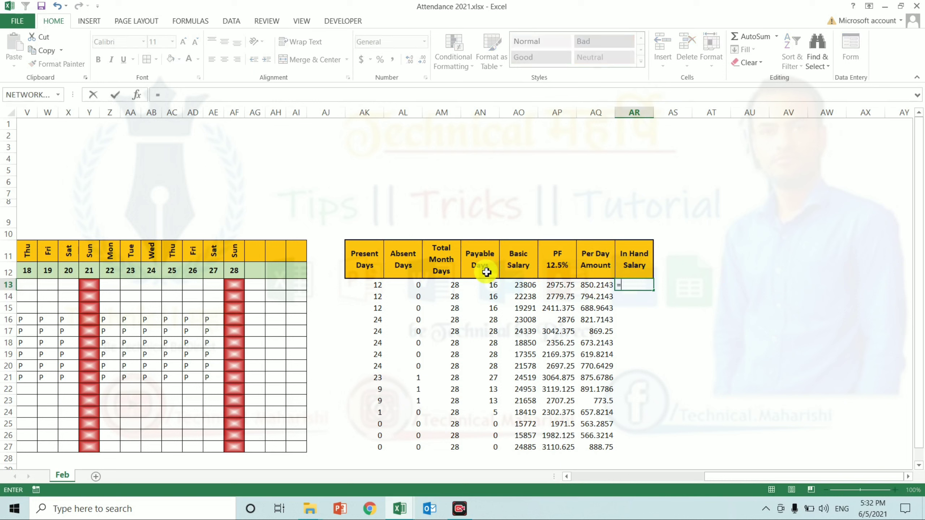
left_click(491, 287)
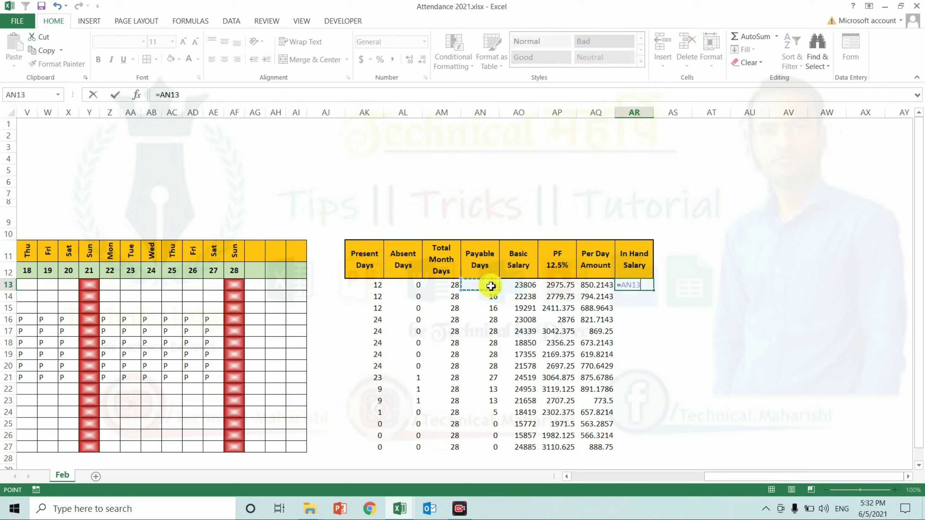
type("*")
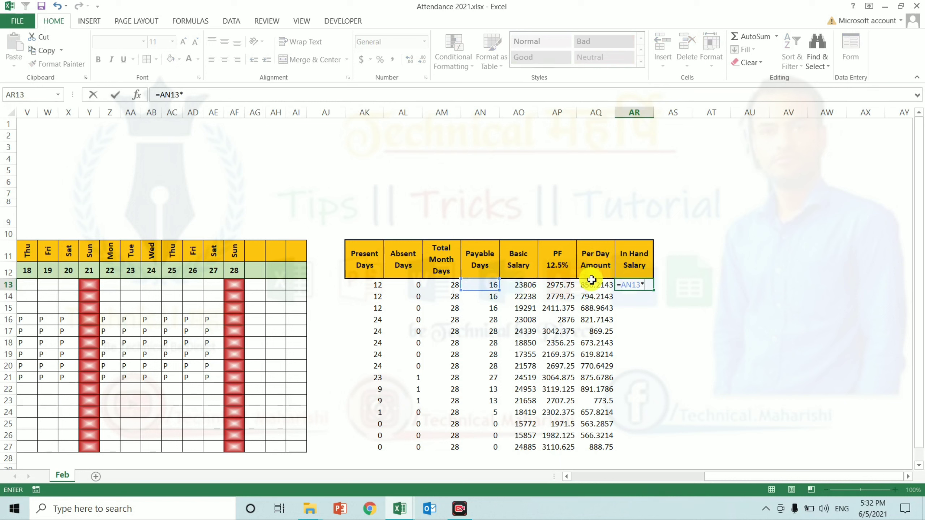
left_click(591, 283)
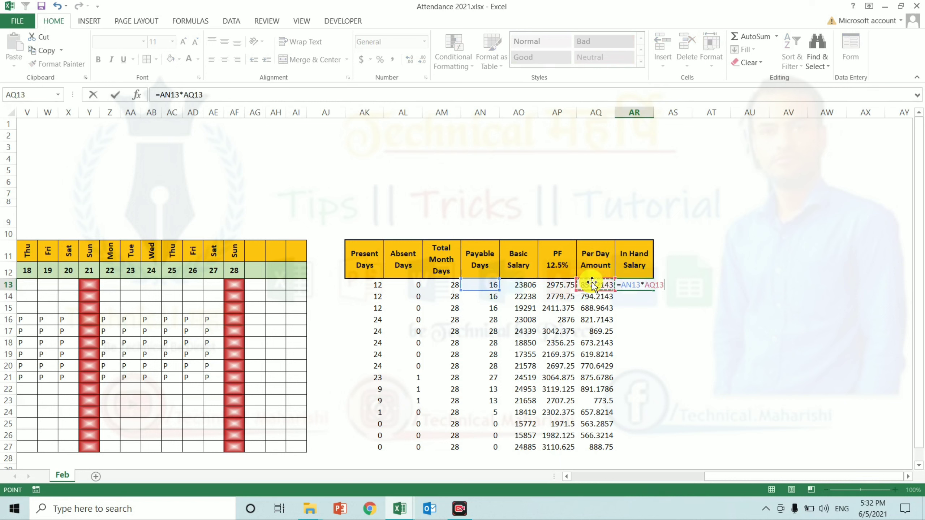
key("Return")
key("Left")
key("ctrl+Down")
key("Right")
key("ctrl+shift+Up")
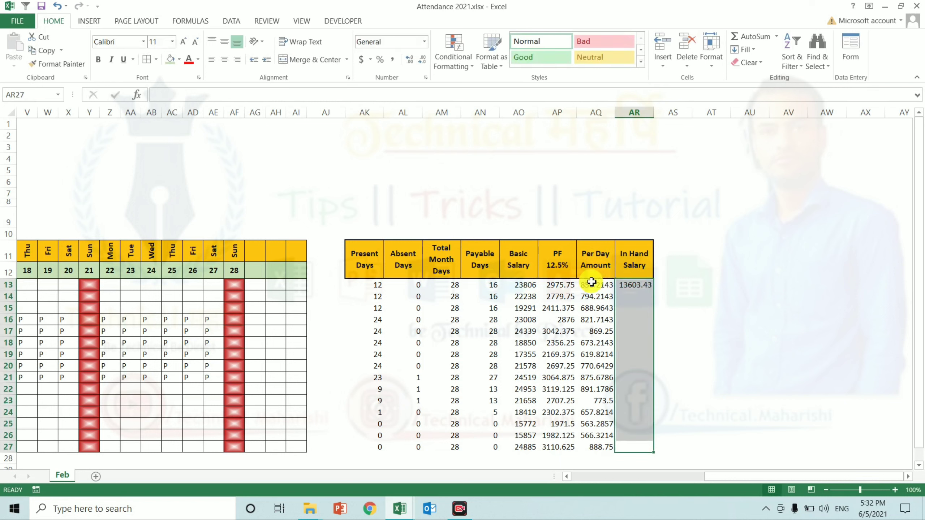
key("ctrl+d")
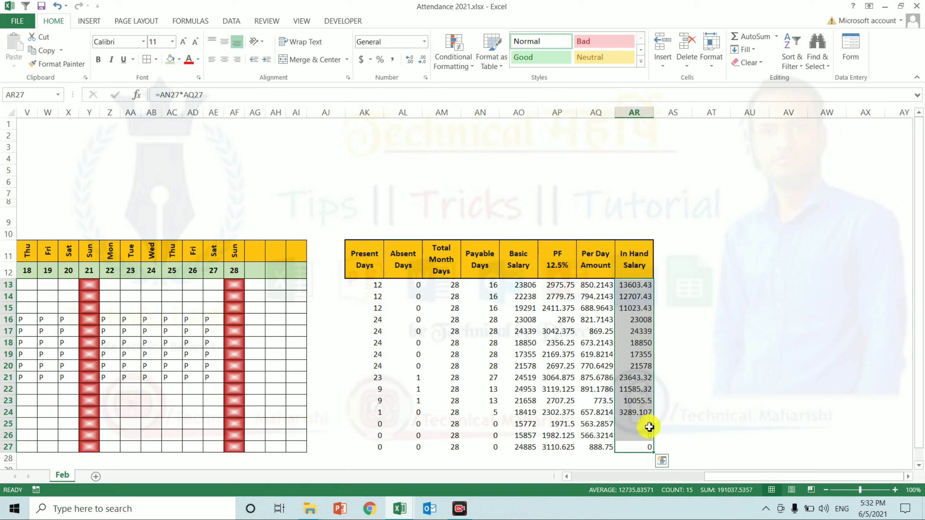
left_click(549, 288)
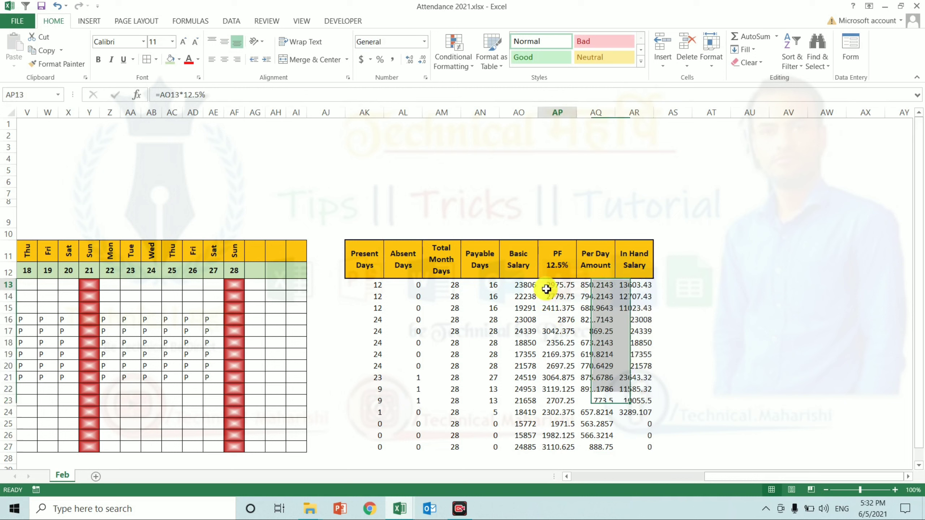
Step: Round the PF, Per Day and In Hand amounts in AP13:AR27 to whole numbers
key("ctrl+shift+Down")
key("ctrl+shift+Right")
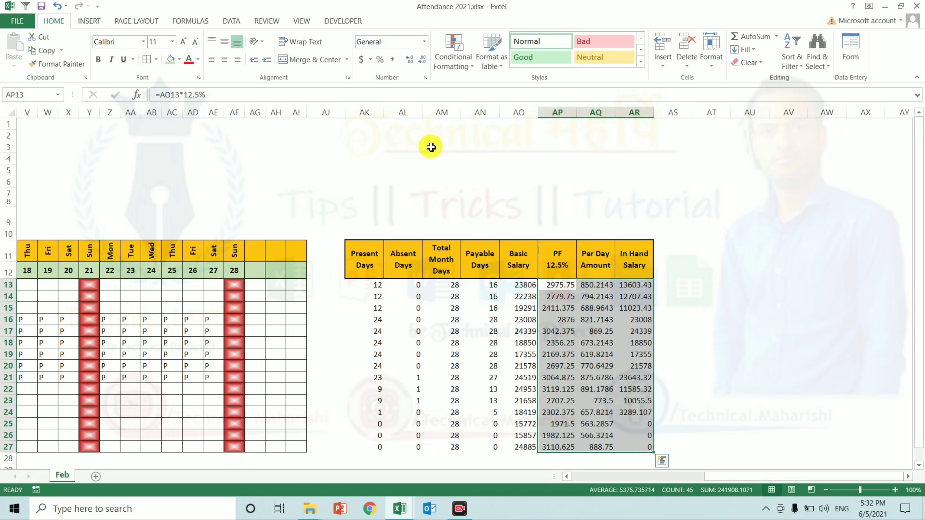
left_click(422, 59)
left_click(422, 60)
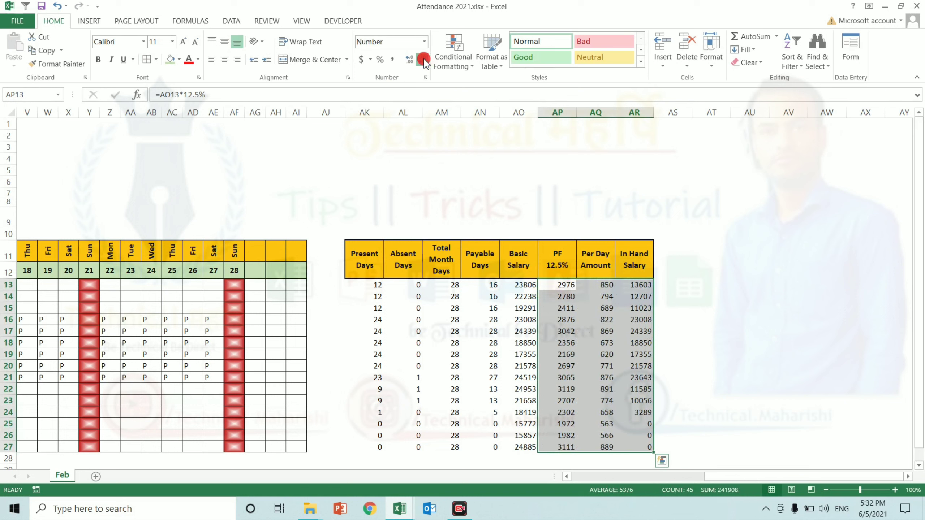
Step: Give the salary table AK11:AR27 all borders and centred values
left_click(375, 262)
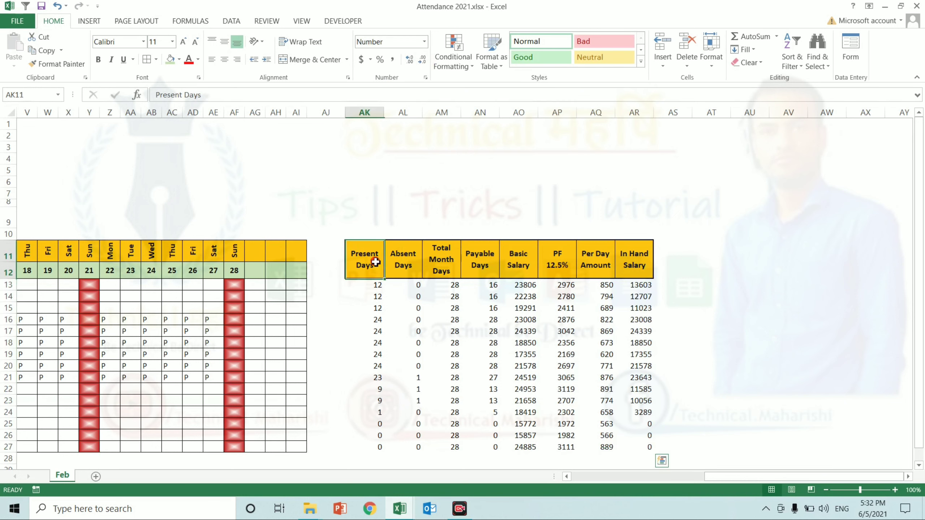
key("ctrl+shift+Right")
key("ctrl+shift+Down")
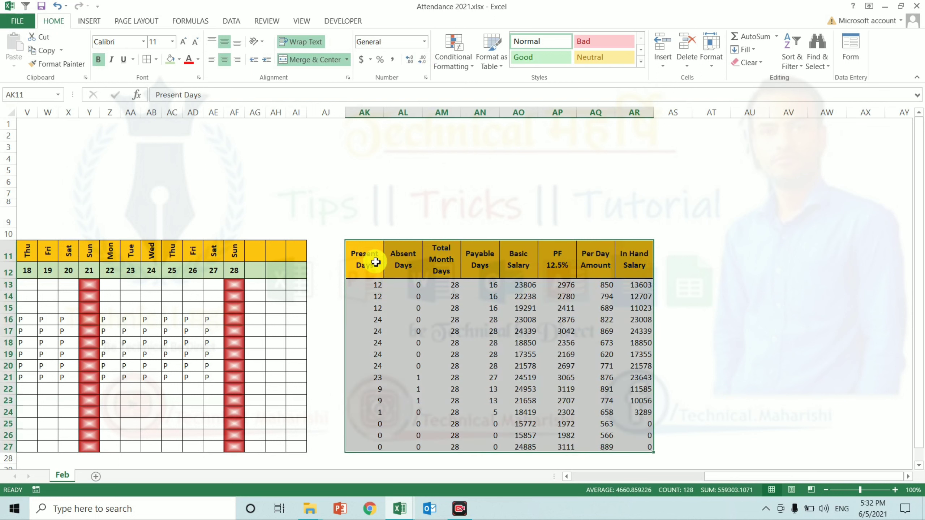
left_click(147, 60)
left_click(224, 60)
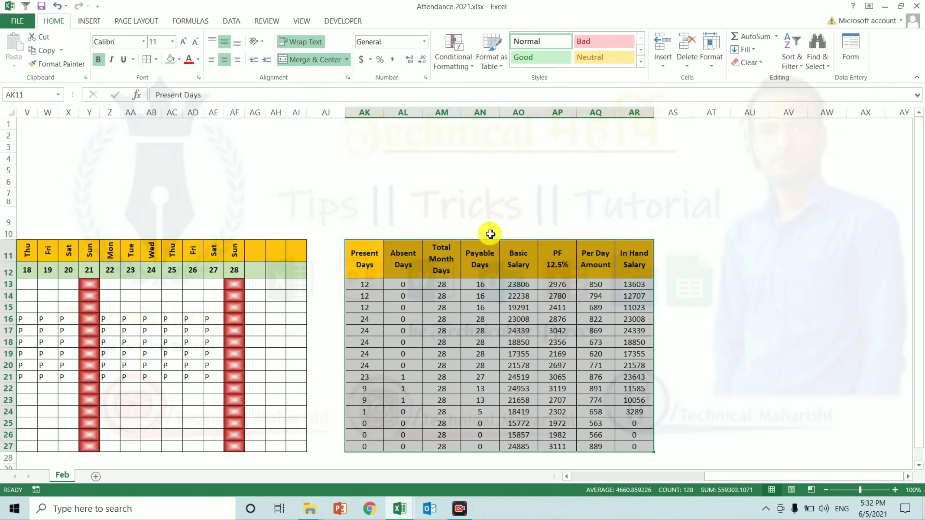
left_click(514, 299)
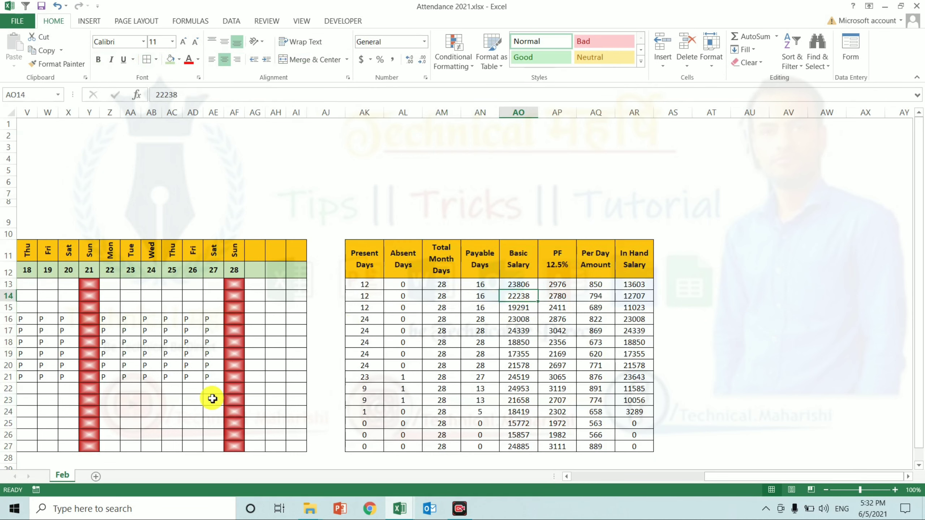
Step: Rename the sheet to Jan to check the dates, then rename it back to Feb
double_click(59, 476)
type("Jan")
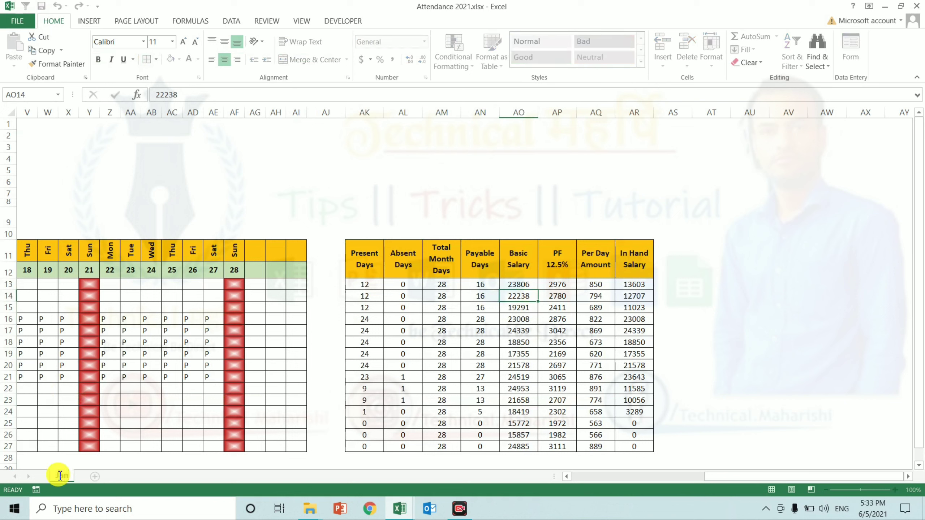
key("Return")
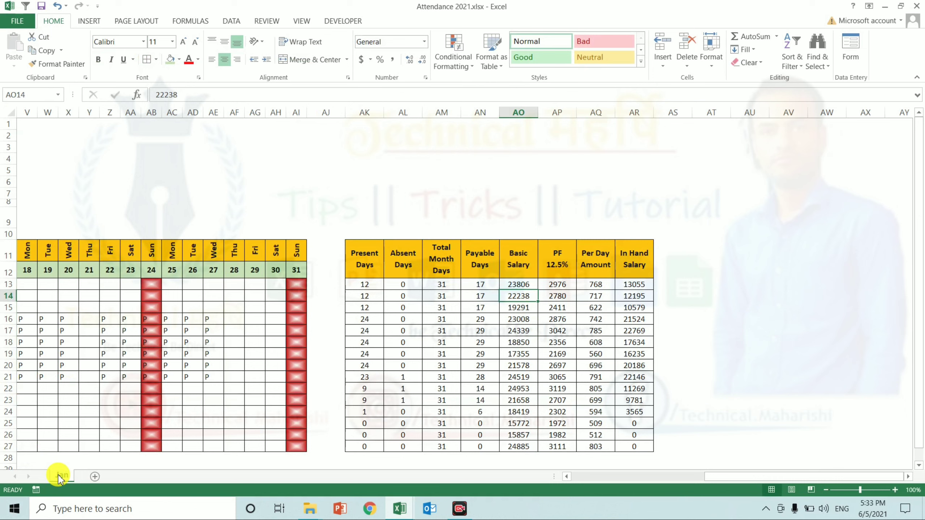
key("Left")
key("Left")
key("Left")
key("Left")
key("Left")
key("Left")
key("Left")
key("Left")
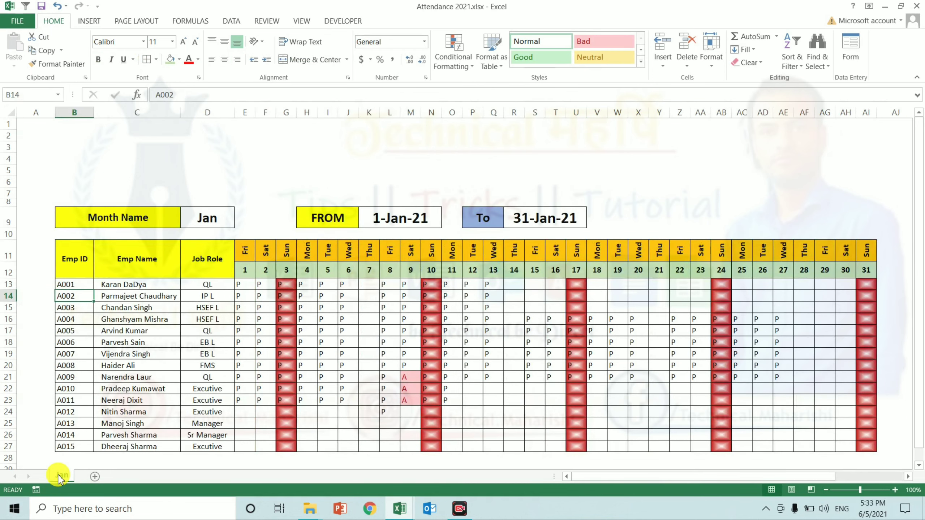
key("Right")
key("Right")
key("Right")
key("Right")
key("Right")
key("Right")
key("Right")
key("Right")
key("Right")
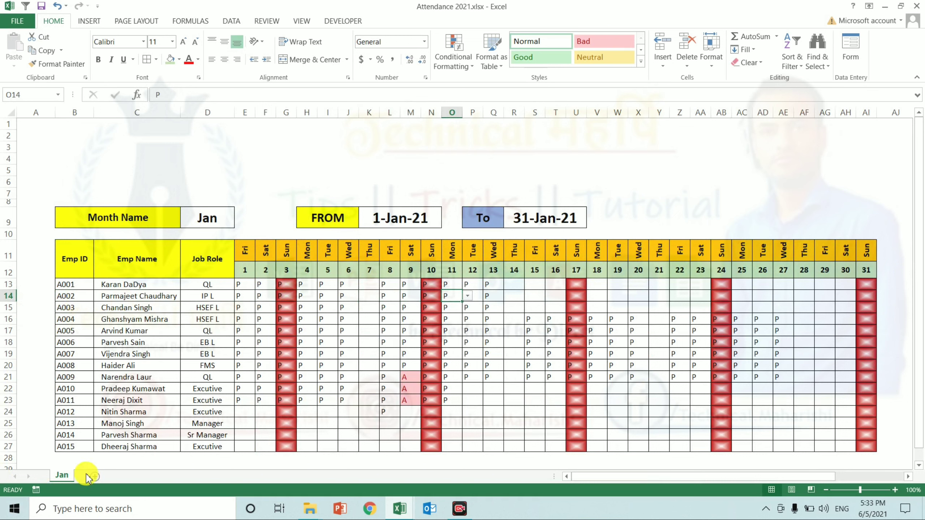
double_click(57, 478)
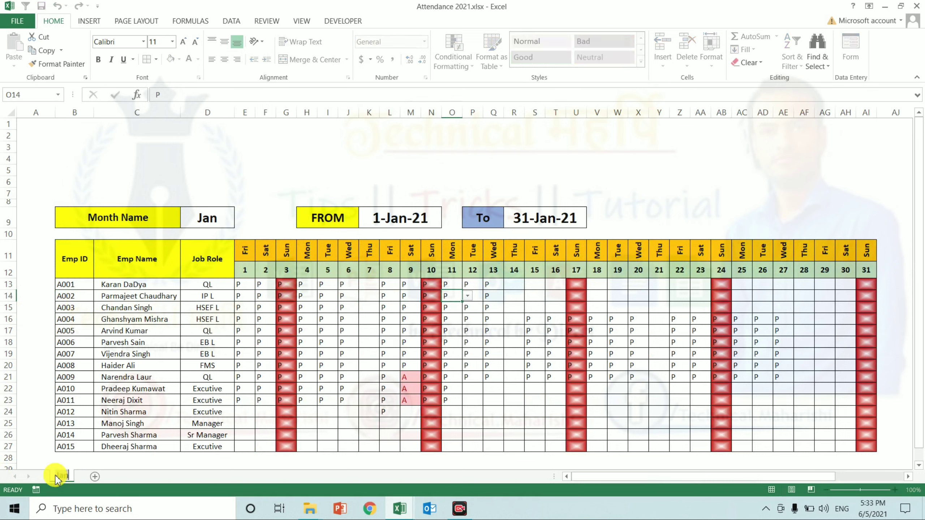
type("FEB")
key("Return")
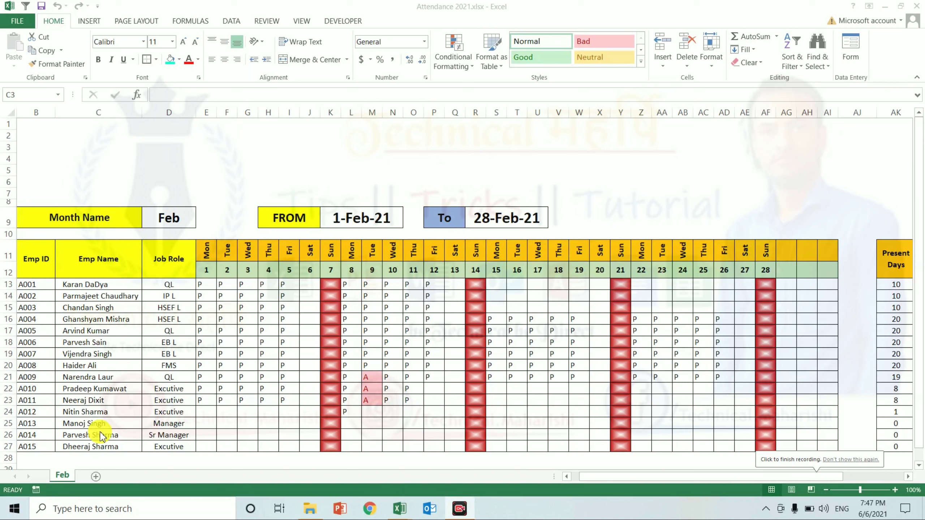
Step: Copy the Feb sheet and name the copy Jan
left_click(62, 475)
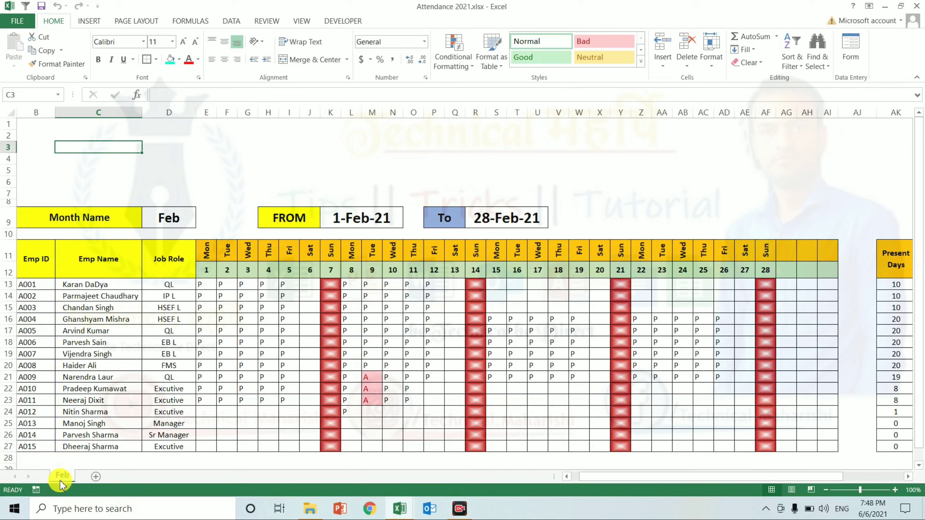
right_click(62, 484)
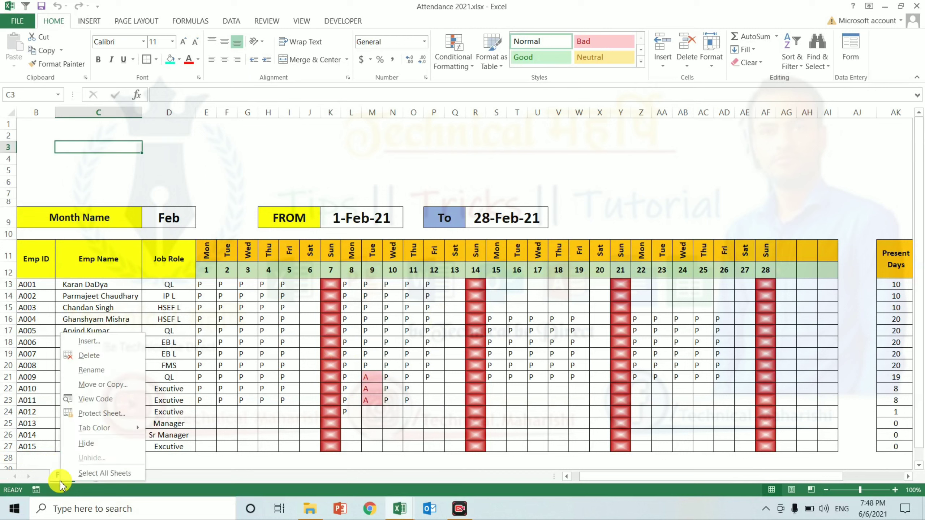
left_click(94, 386)
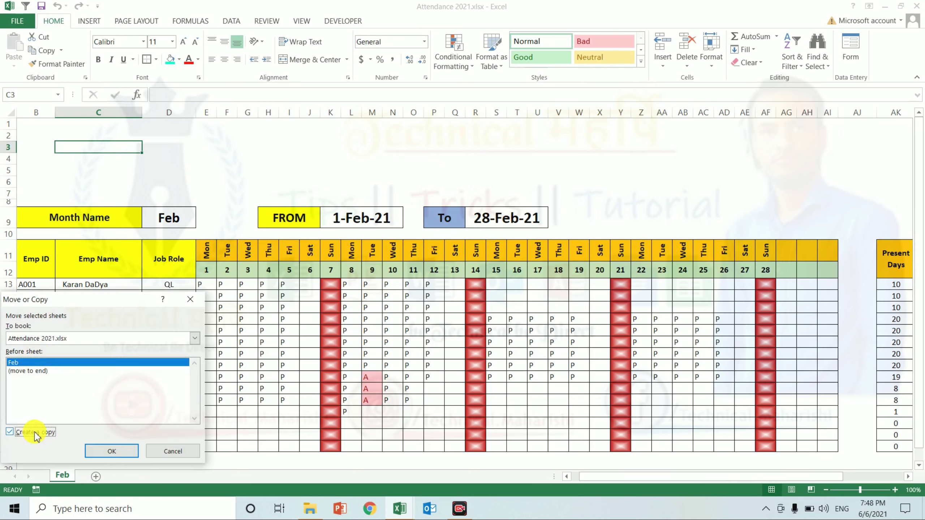
left_click(108, 451)
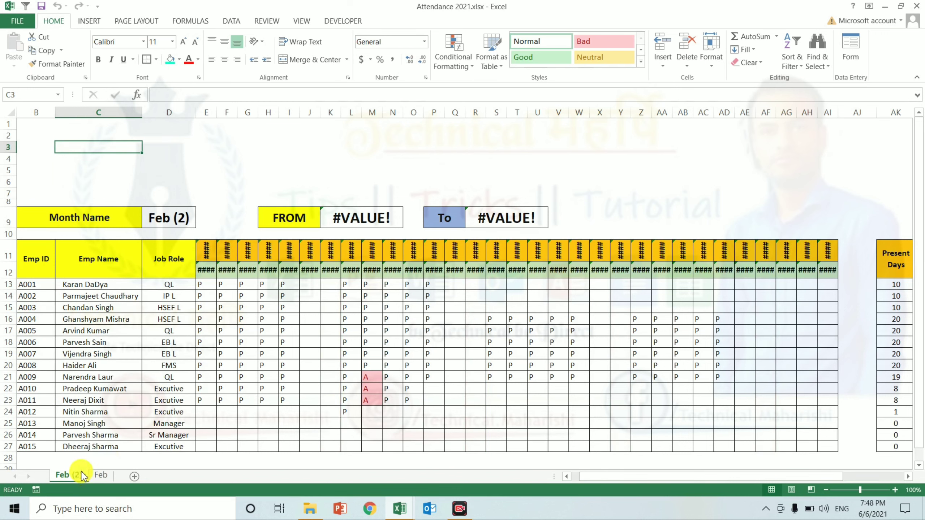
double_click(82, 475)
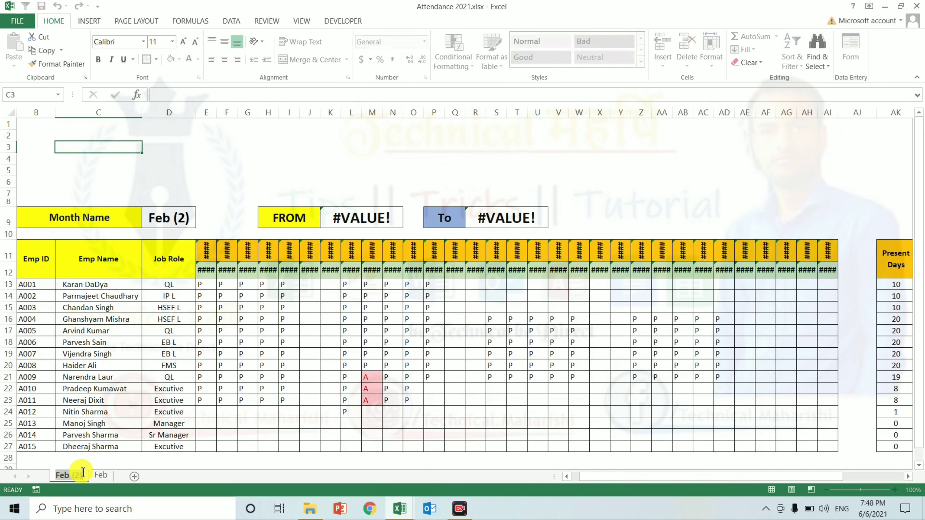
type("Jan")
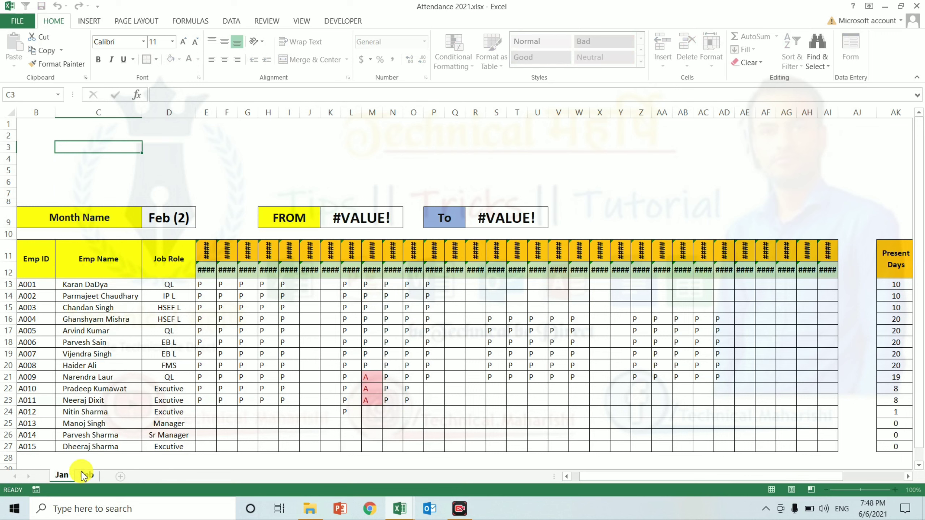
key("Return")
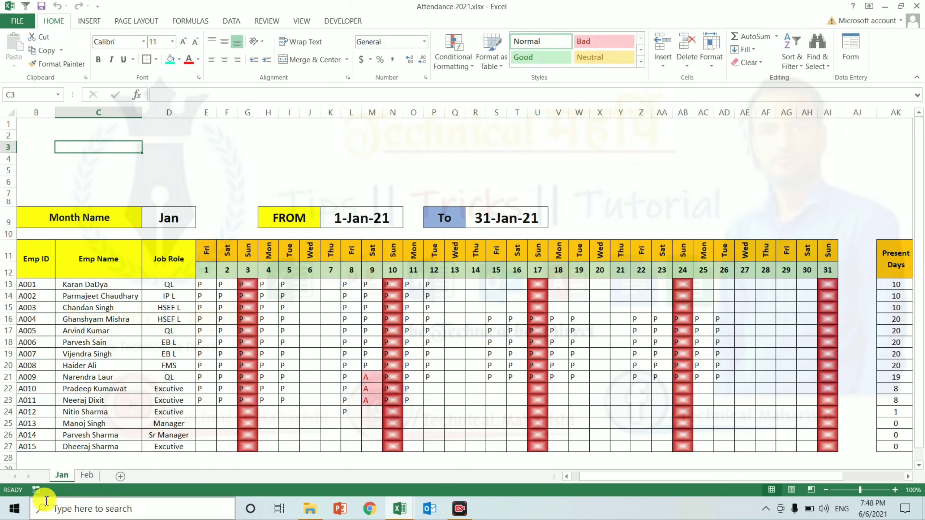
Step: Create another copy of the Feb sheet placed after all other sheets
left_click(91, 476)
right_click(91, 476)
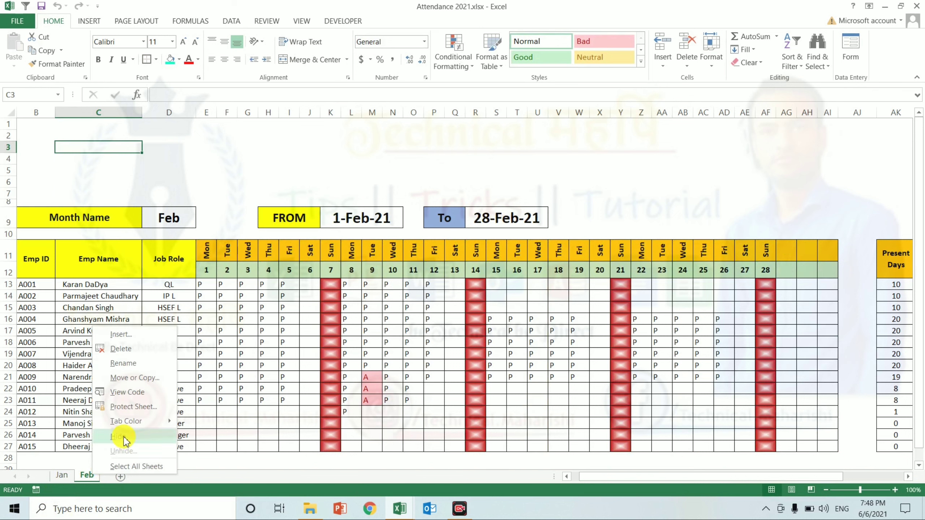
left_click(129, 378)
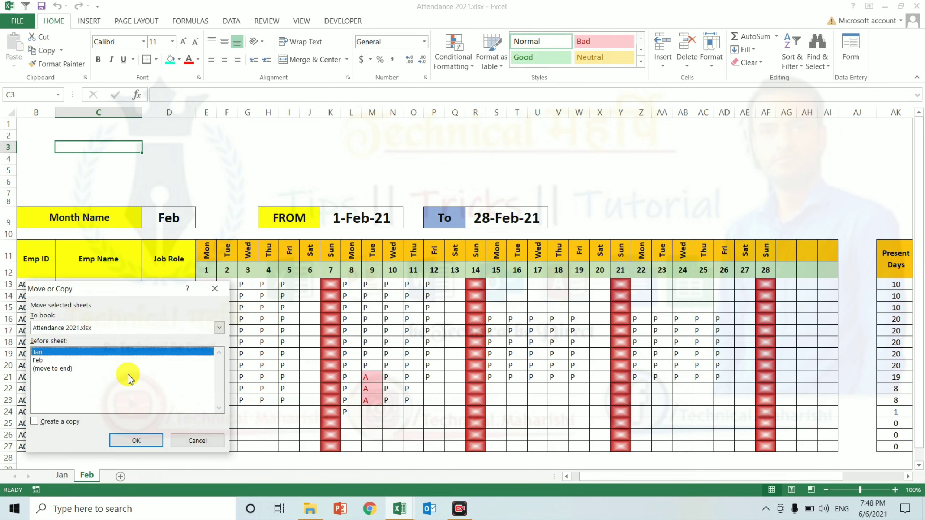
left_click(73, 369)
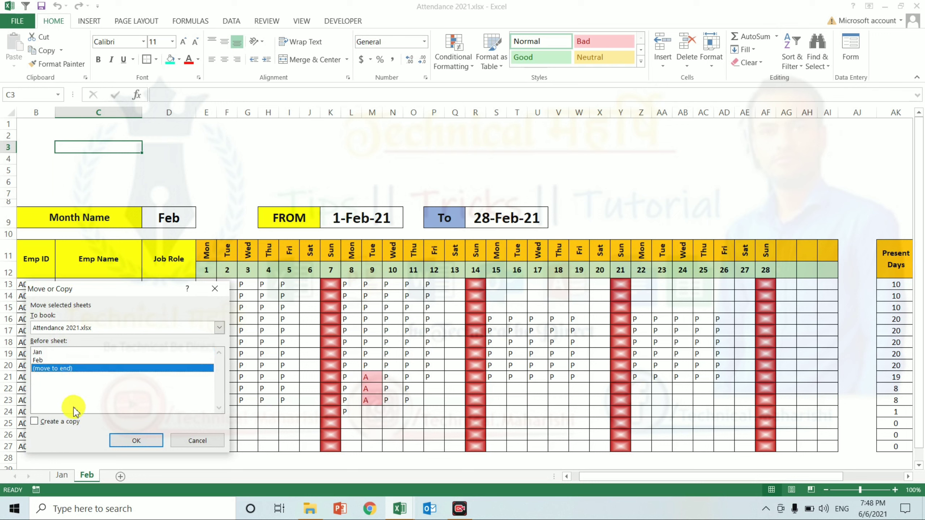
left_click(72, 422)
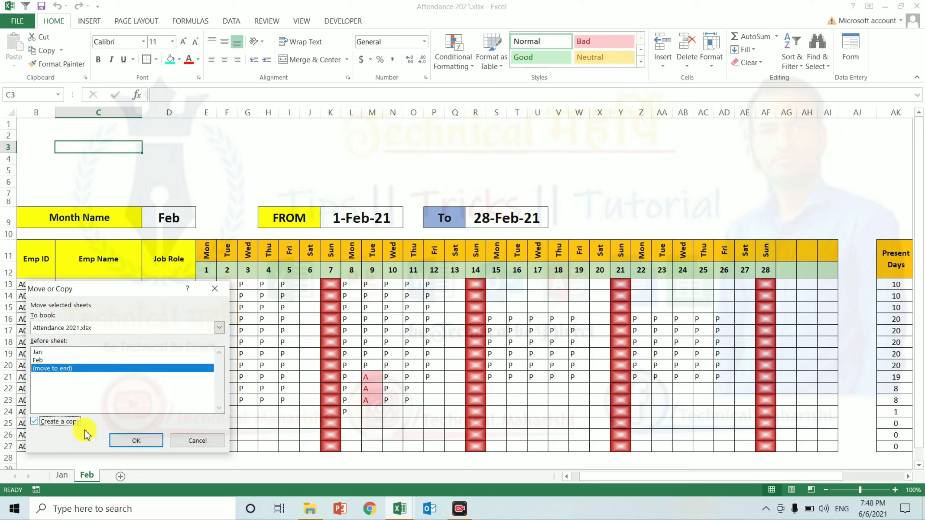
left_click(138, 441)
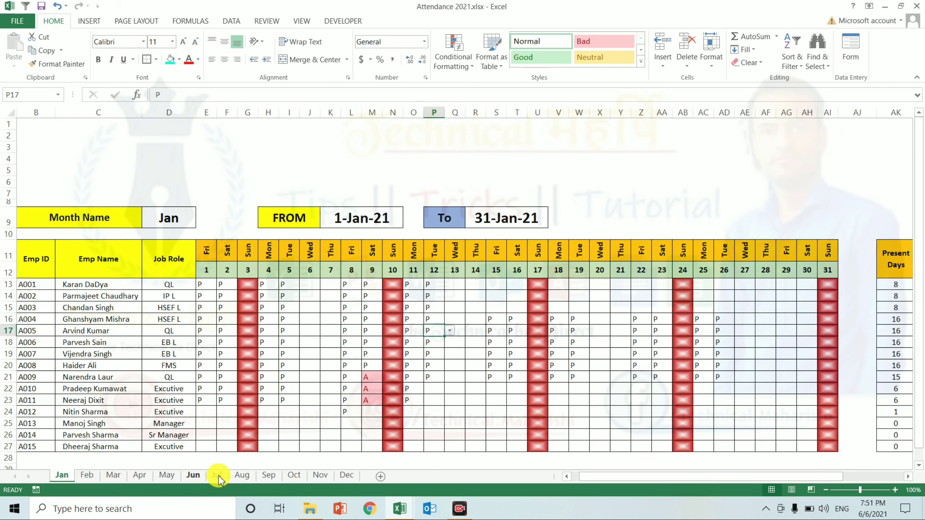
left_click(341, 475)
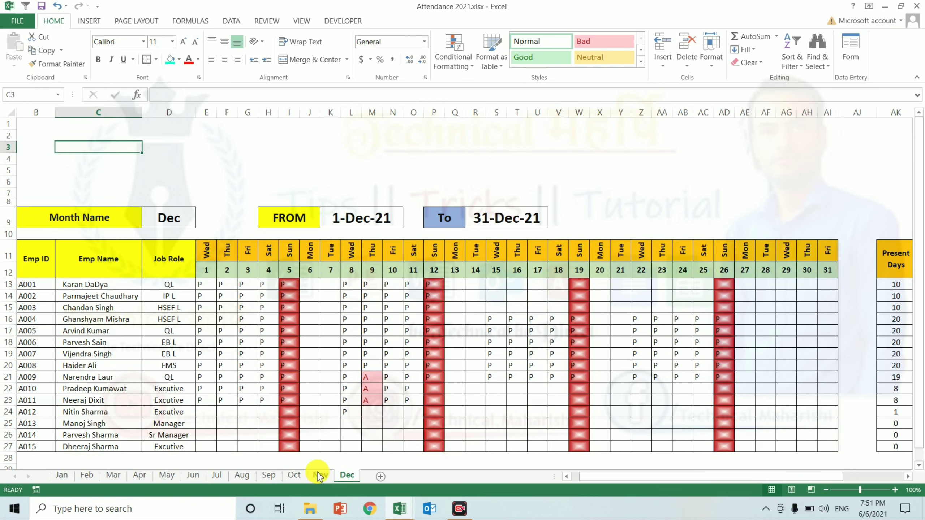
left_click(318, 475)
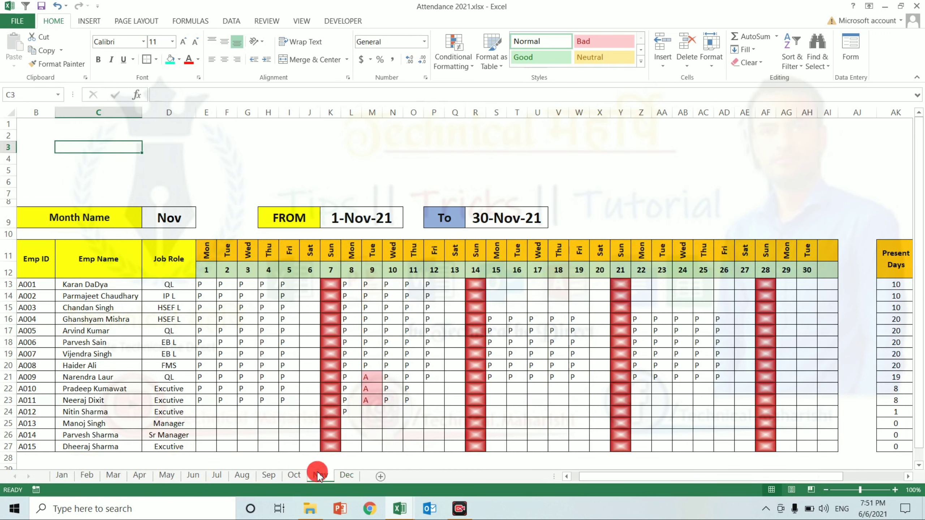
left_click(62, 475)
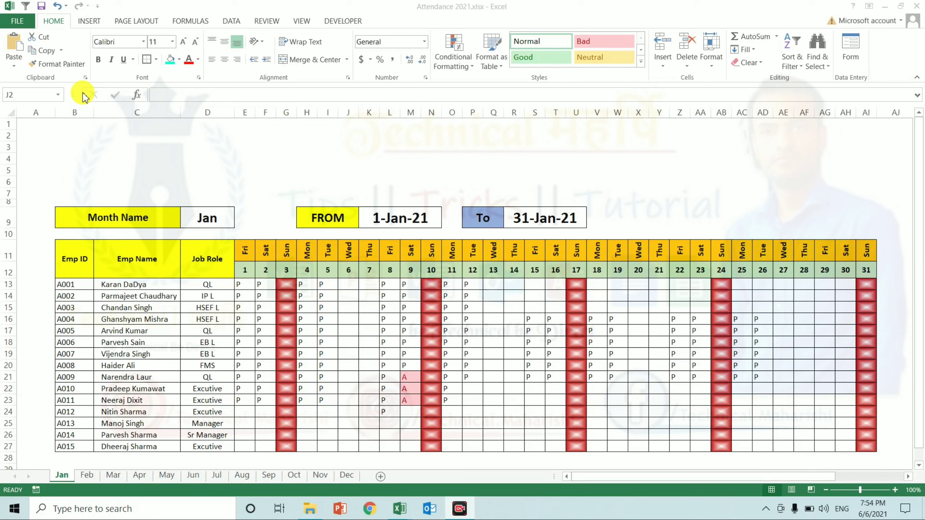
Step: Draw a blue rounded rectangle banner from B2 to about AI8 on the Jan sheet
left_click(93, 26)
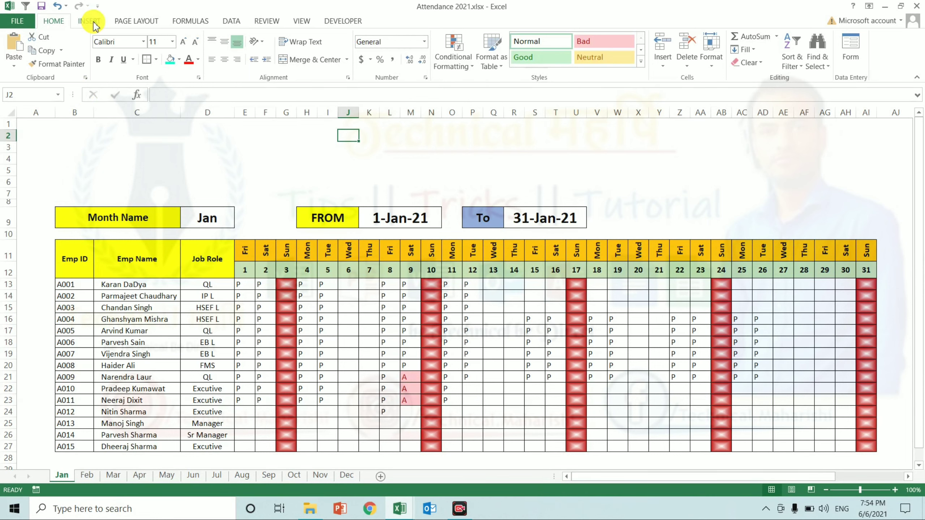
left_click(94, 26)
left_click(182, 61)
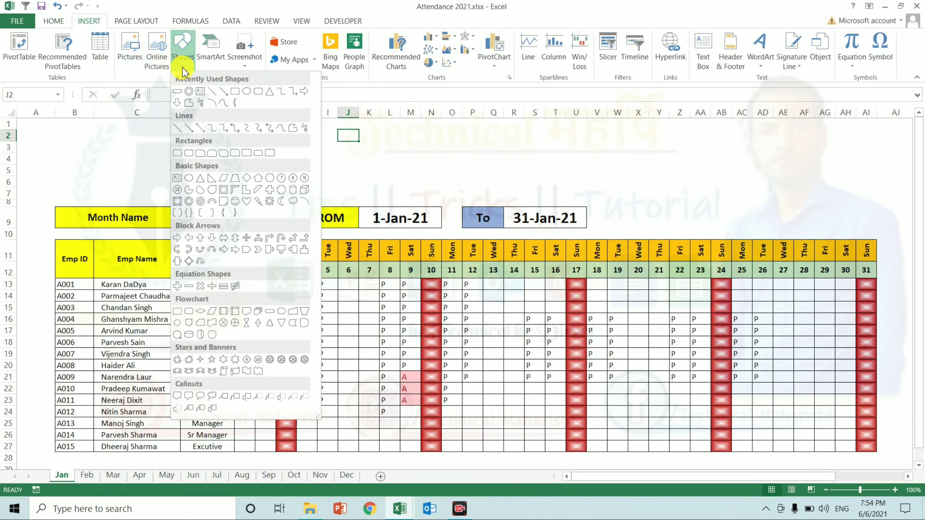
left_click(258, 96)
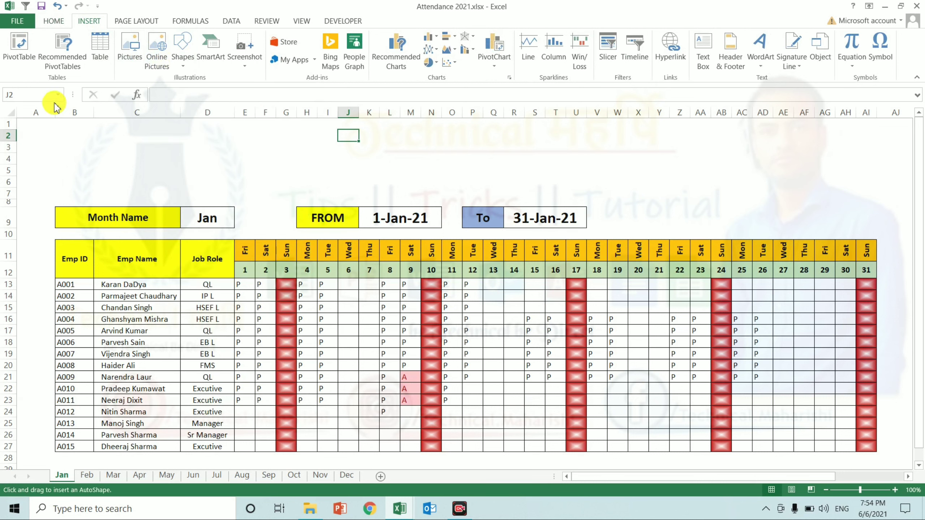
mouse_move(59, 122)
left_mouse_down()
mouse_move(734, 199)
mouse_move(880, 205)
left_mouse_up()
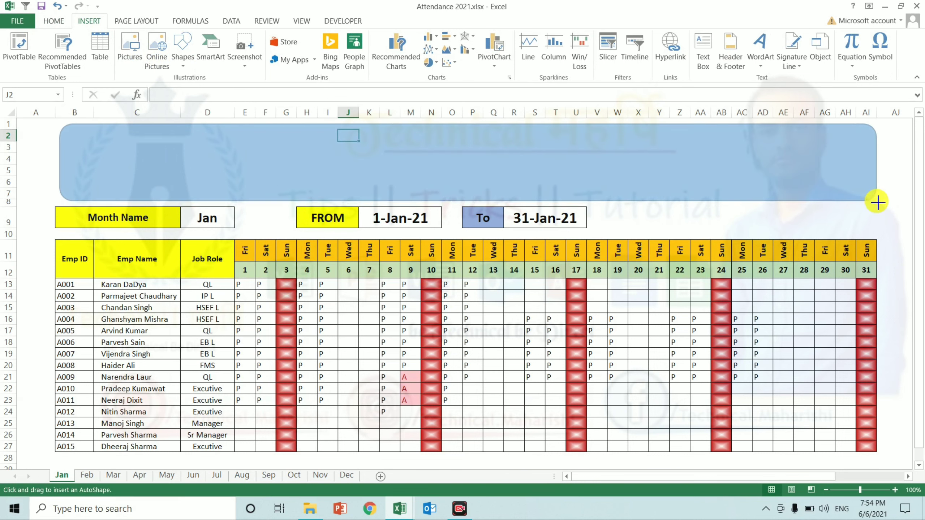
right_click(880, 205)
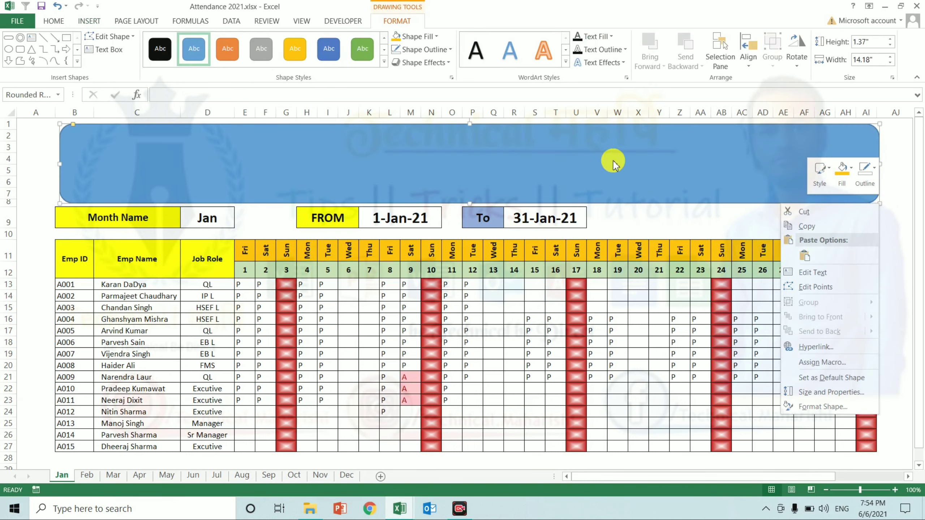
Step: Give the banner a gradient fill radiating From Center, then close the Format Shape pane
left_click(420, 38)
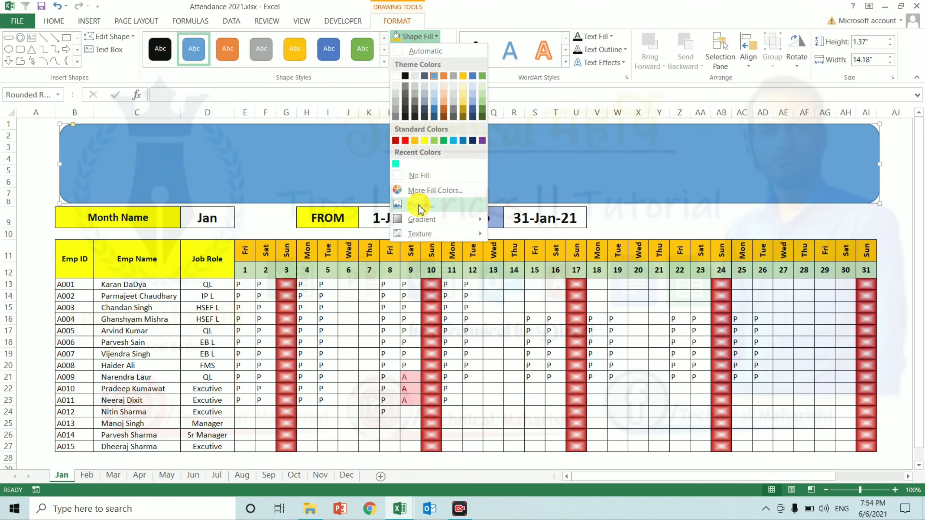
mouse_move(422, 220)
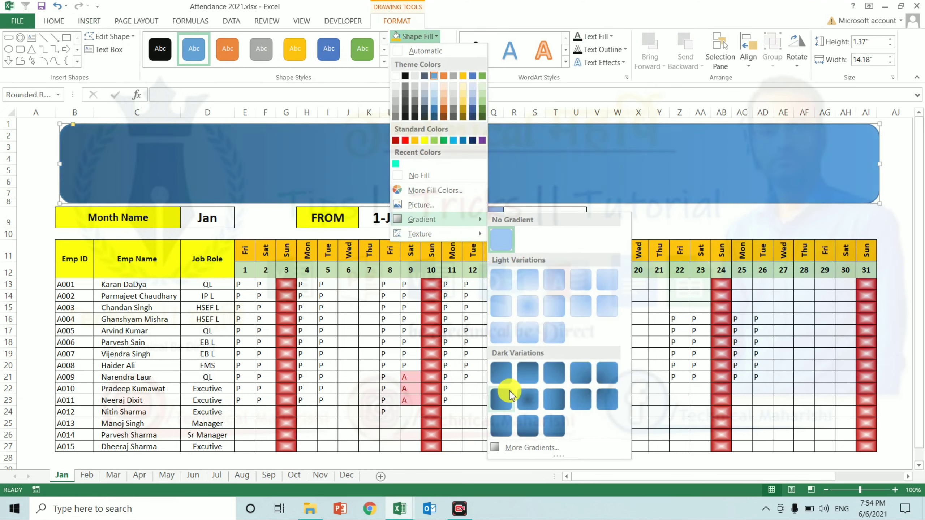
left_click(520, 449)
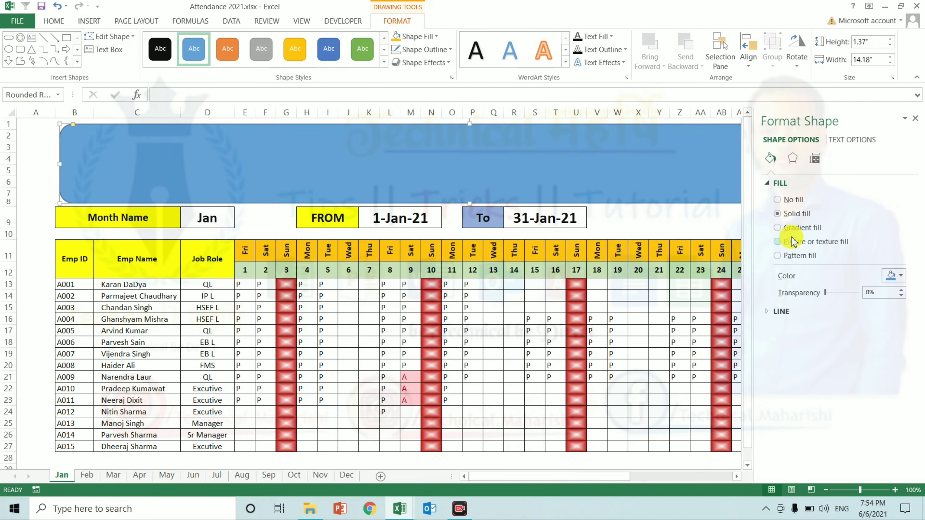
left_click(791, 229)
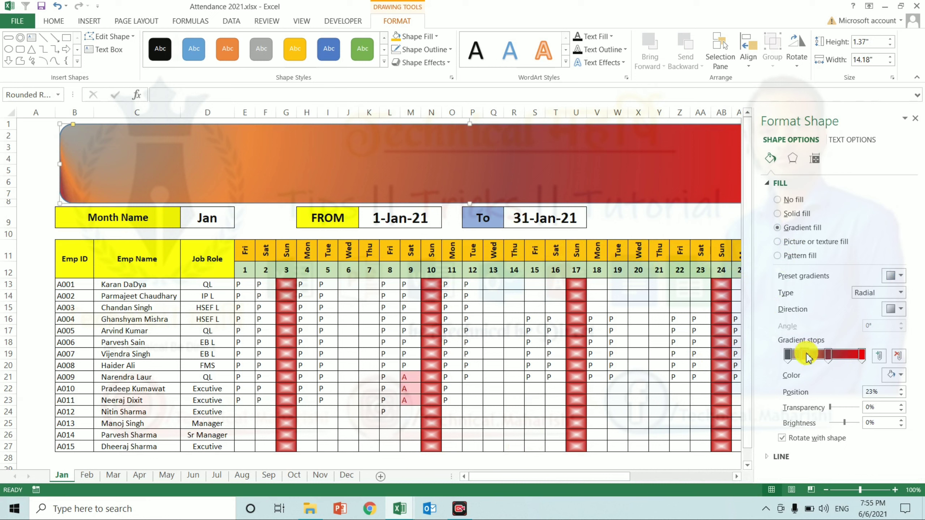
mouse_move(807, 355)
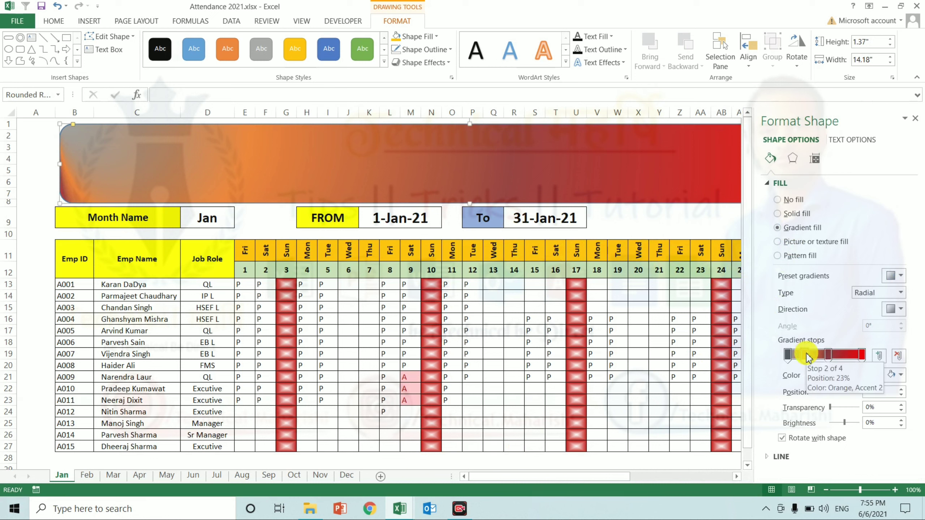
left_click(898, 309)
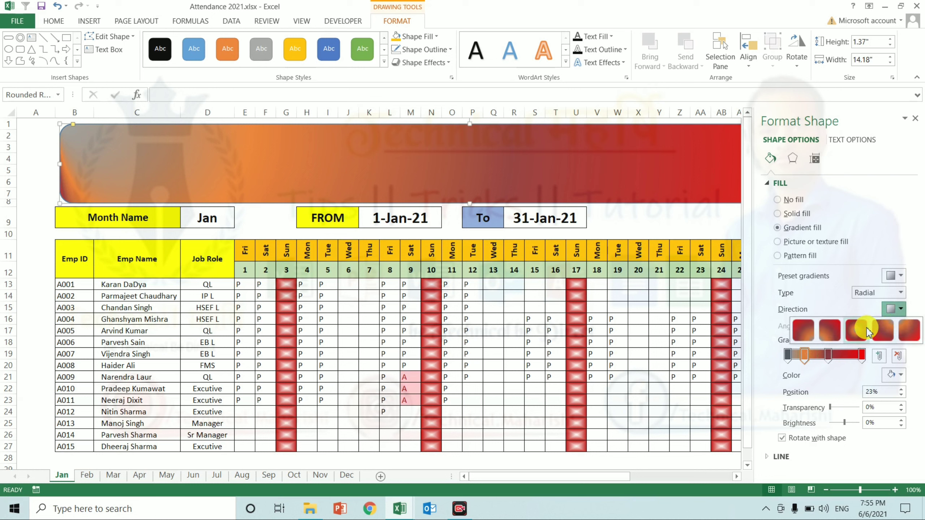
left_click(852, 333)
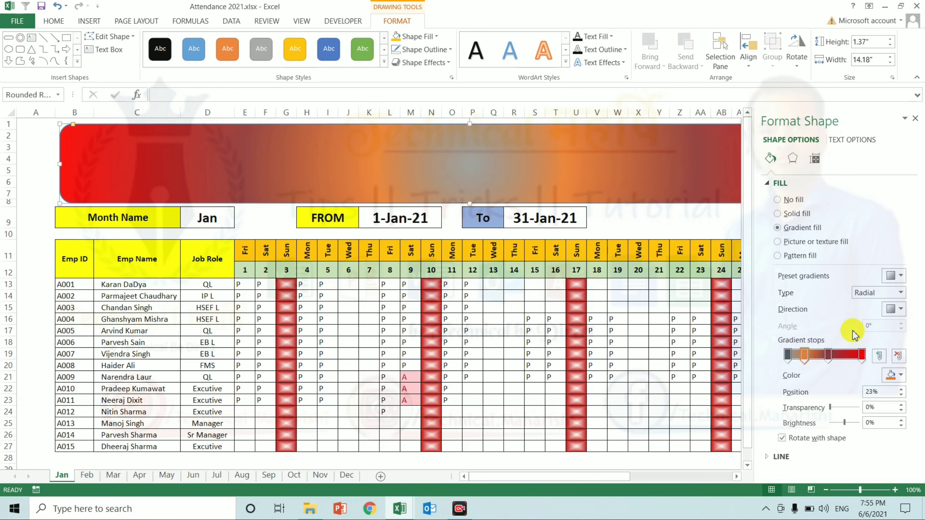
left_click(915, 120)
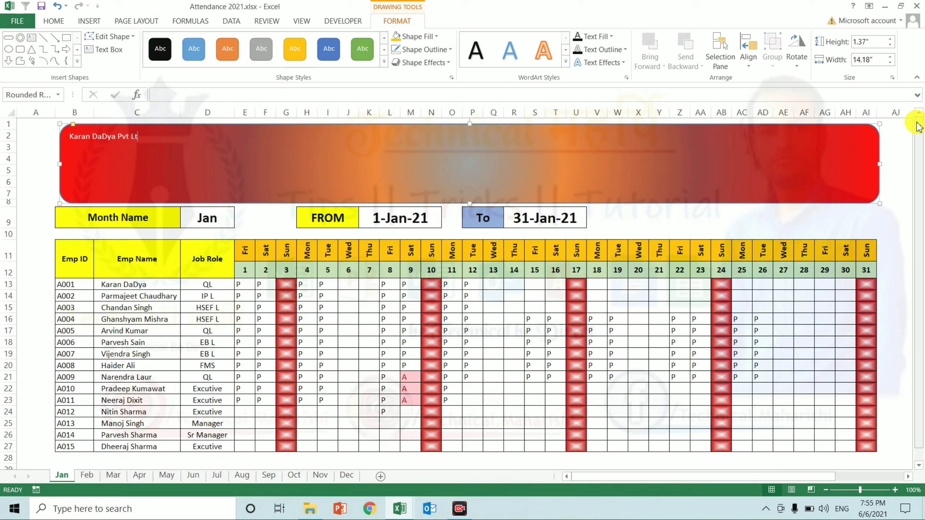
Step: Make the banner's company name larger, bold Arial Black, centred horizontally and vertically
key("ctrl+a")
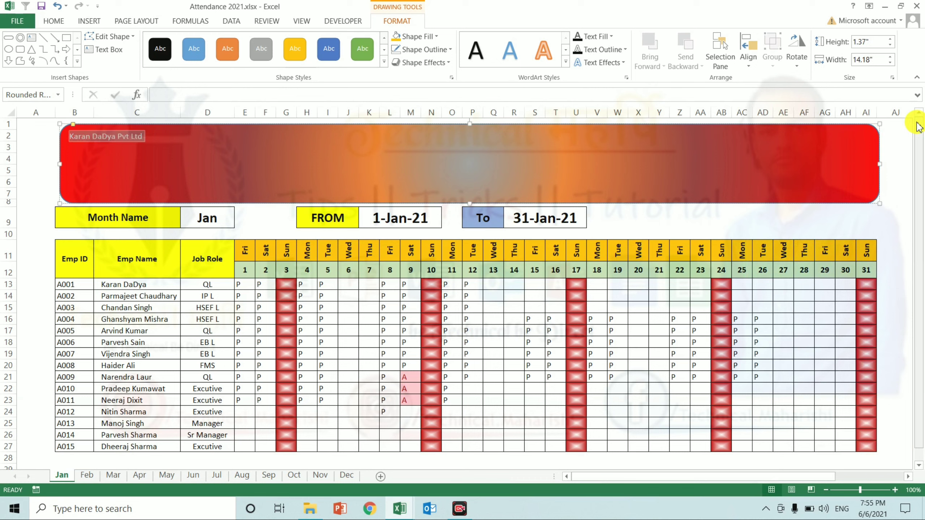
key("ctrl+shift+period")
key("ctrl+shift+period")
key("ctrl+shift+period")
key("ctrl+shift+period")
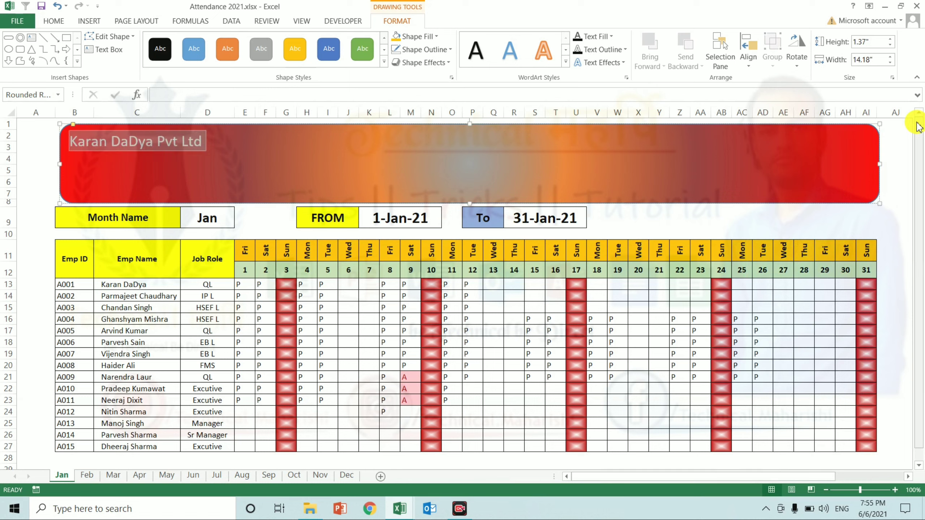
key("ctrl+shift+period")
key("ctrl+shift+period")
key("ctrl+shift+period")
key("ctrl+shift+period")
key("ctrl+shift+period")
key("ctrl+shift+period")
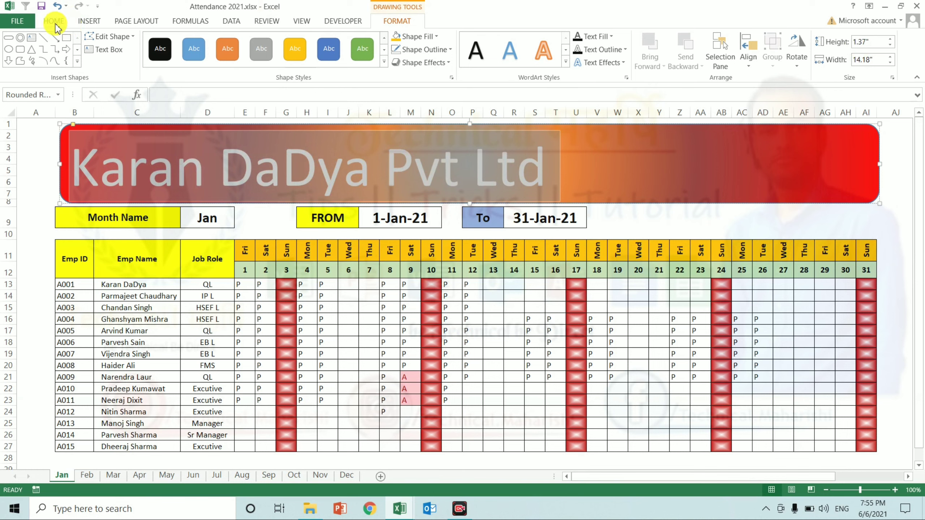
left_click(53, 20)
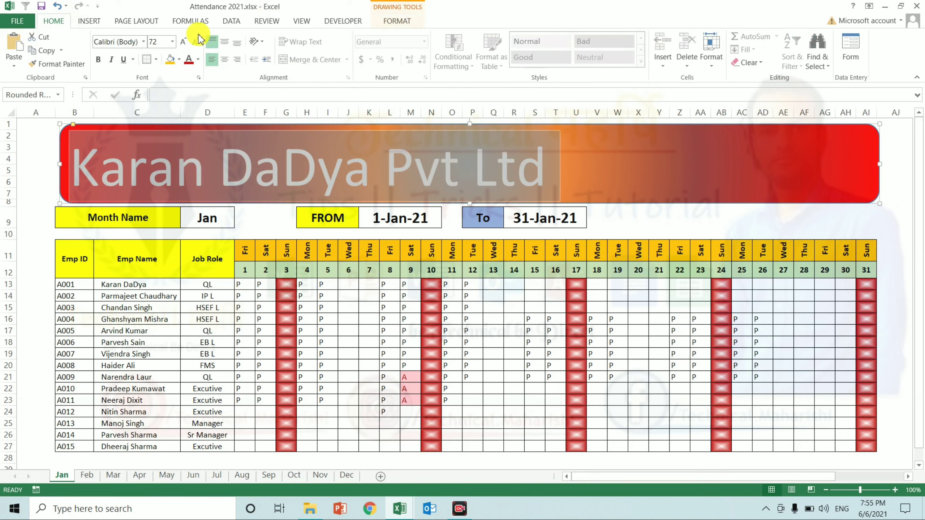
left_click(224, 59)
left_click(224, 43)
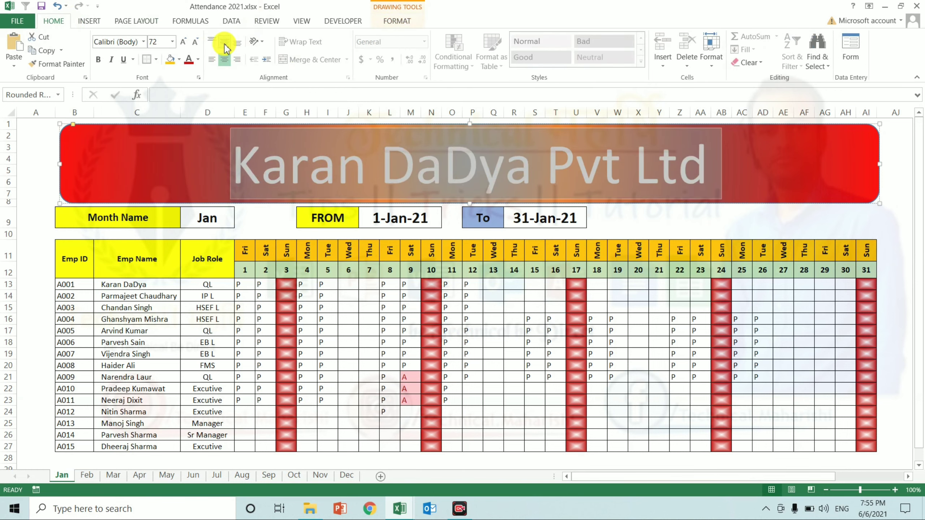
key("ctrl+b")
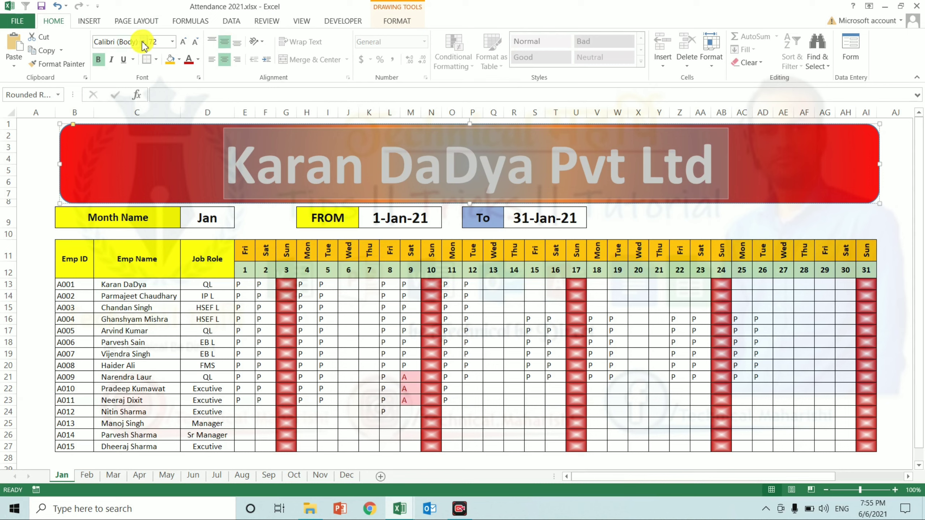
left_click(143, 41)
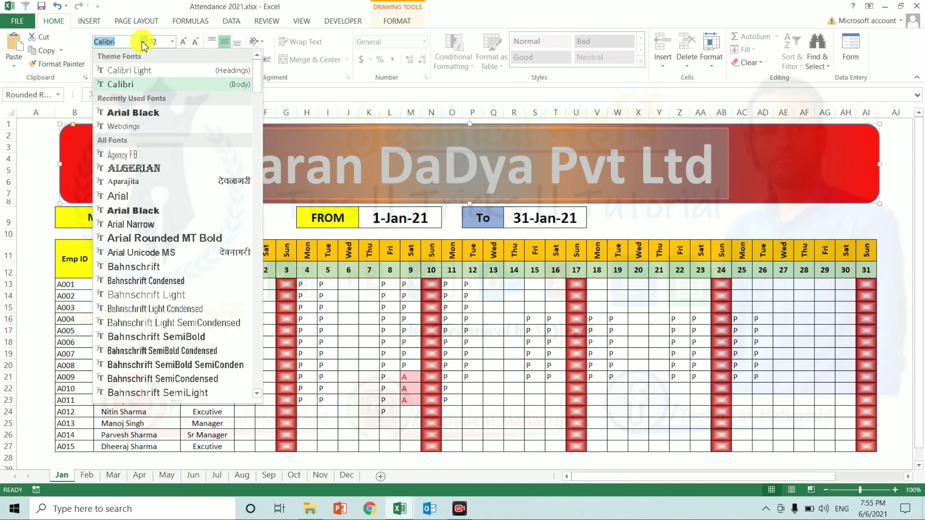
left_click(130, 115)
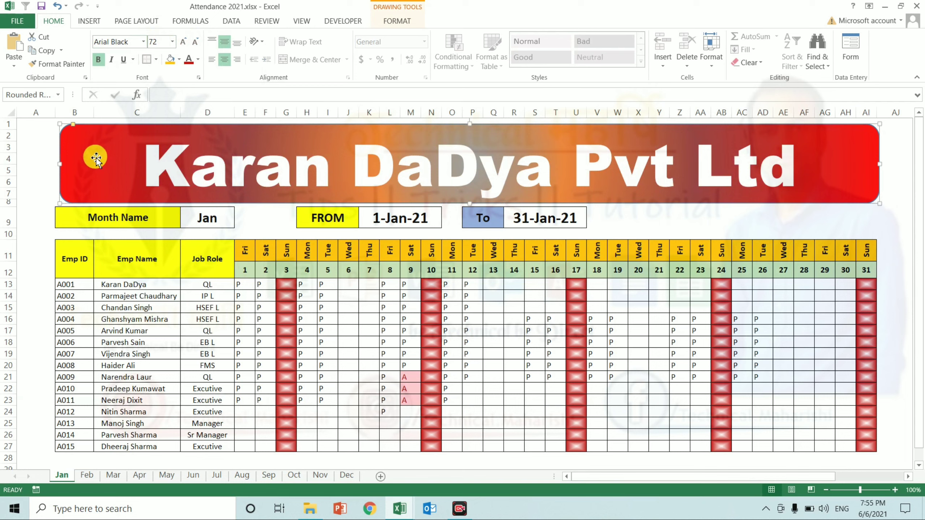
left_click(399, 21)
Step: Add an inner shadow and a bevelled edge to the banner
left_click(420, 63)
mouse_move(427, 82)
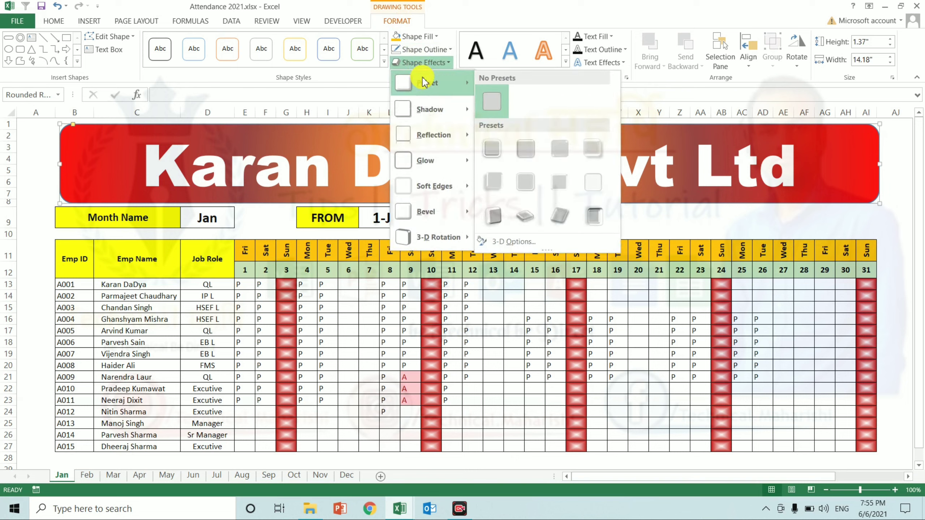
mouse_move(430, 110)
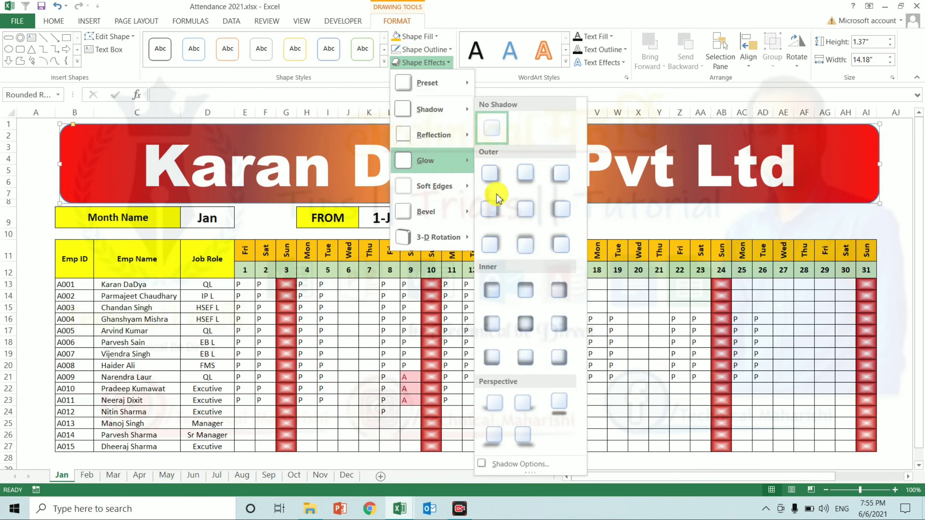
left_click(525, 320)
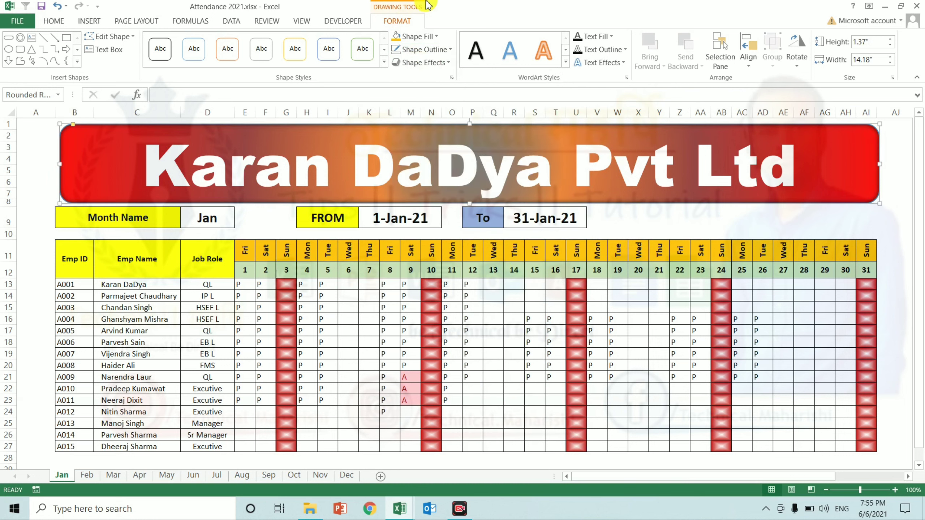
left_click(427, 67)
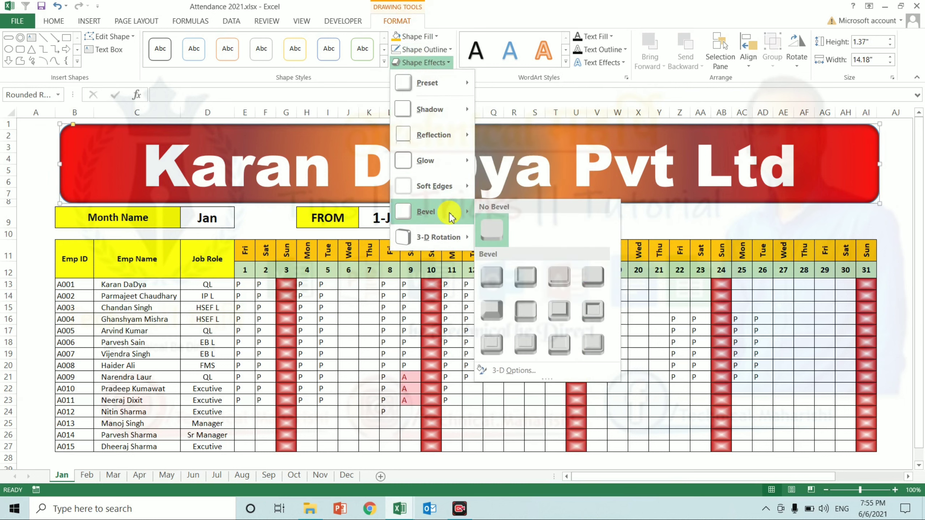
left_click(560, 309)
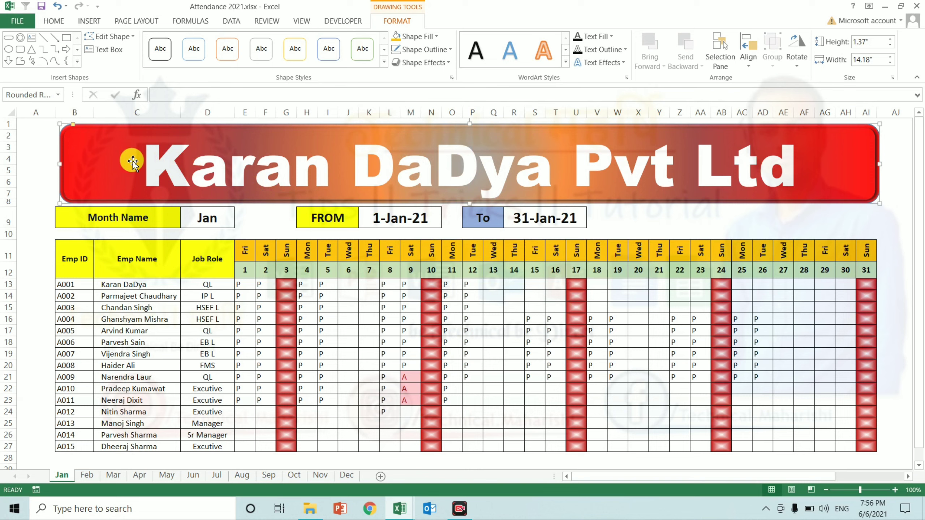
left_click(146, 163)
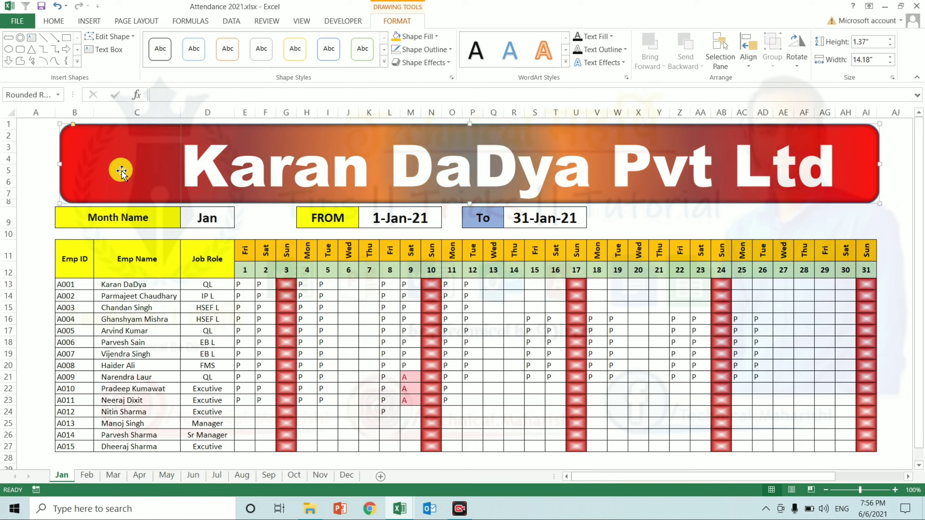
Step: Place a donut shape at the banner's left end, sized about 1.2" by 1.31"
left_click(42, 171)
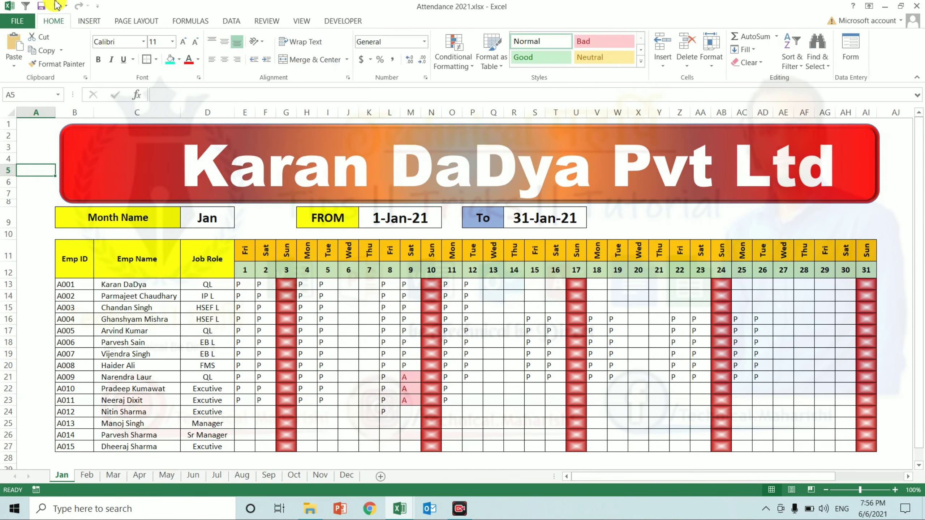
left_click(88, 20)
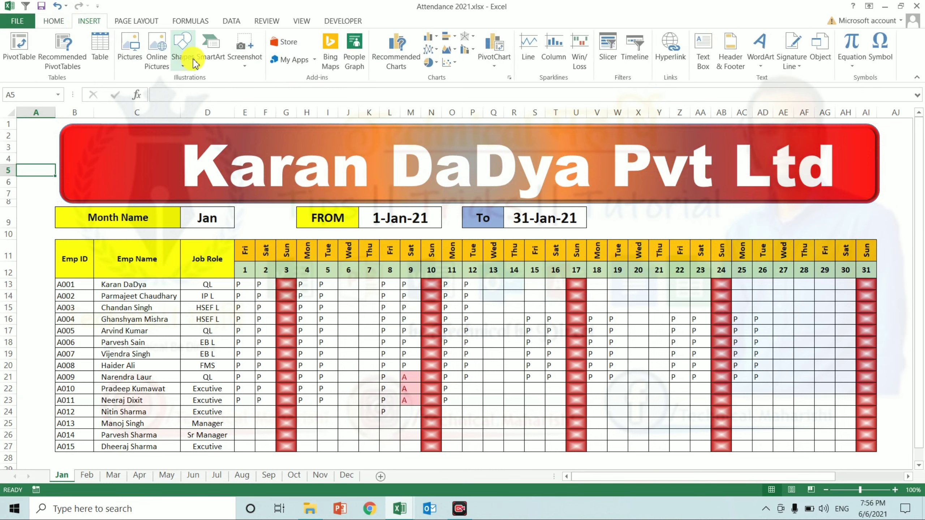
left_click(186, 68)
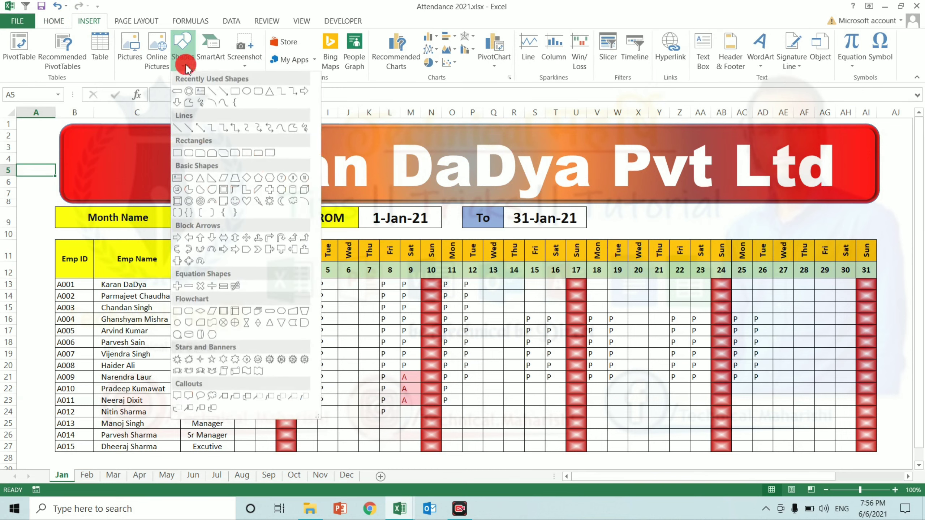
left_click(189, 91)
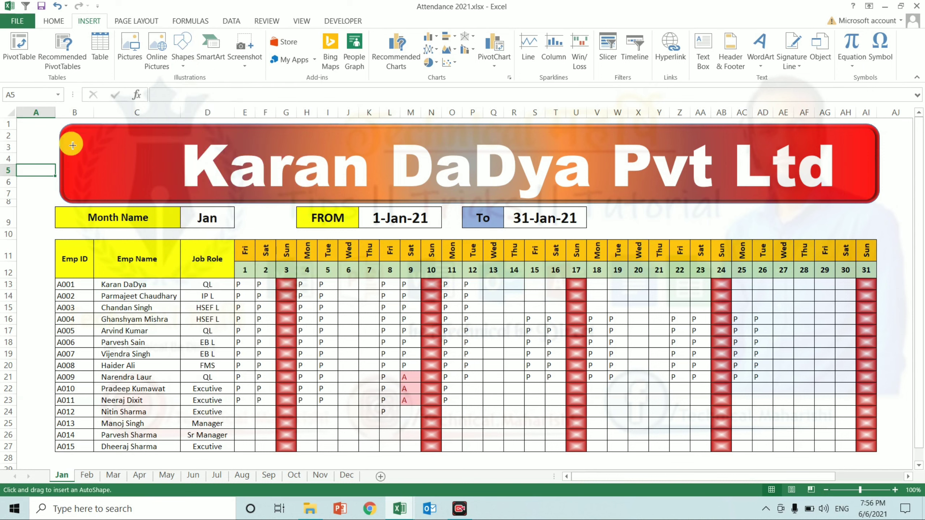
left_click(82, 142)
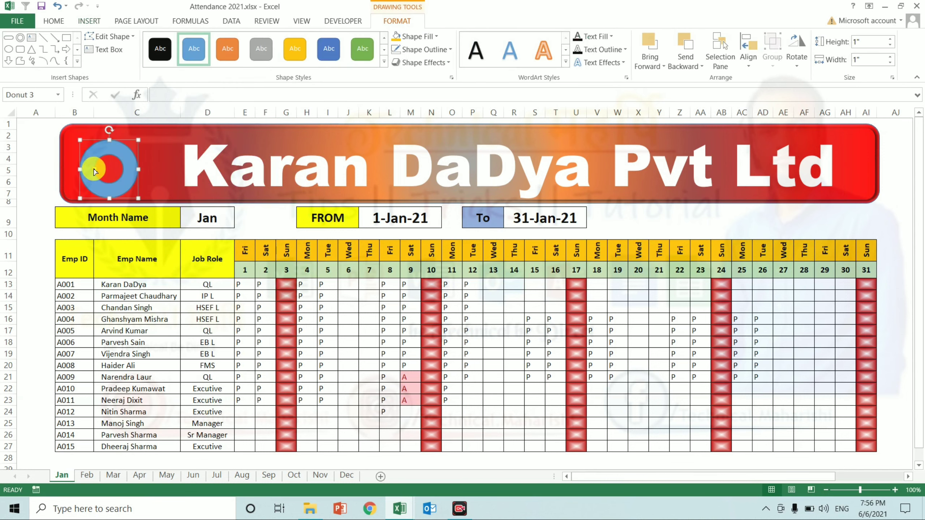
left_click_drag(95, 171, 87, 172)
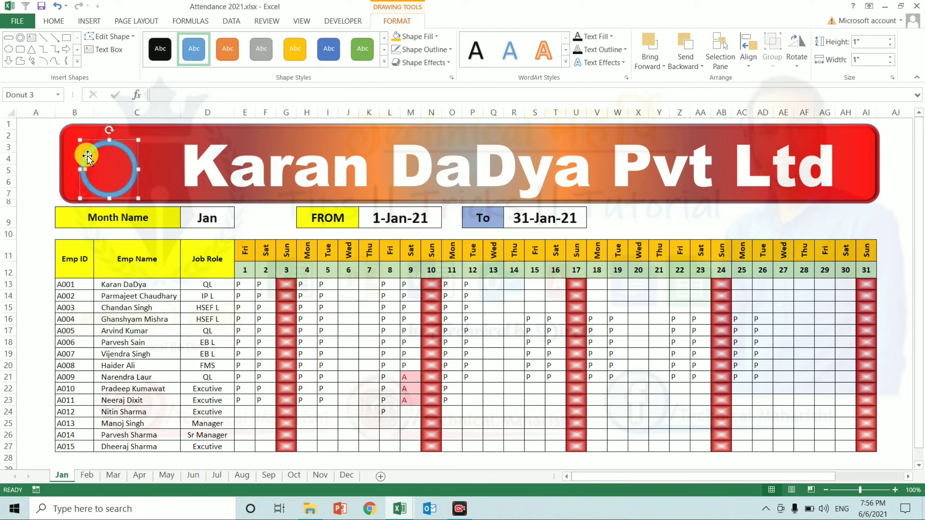
left_click_drag(80, 140, 65, 128)
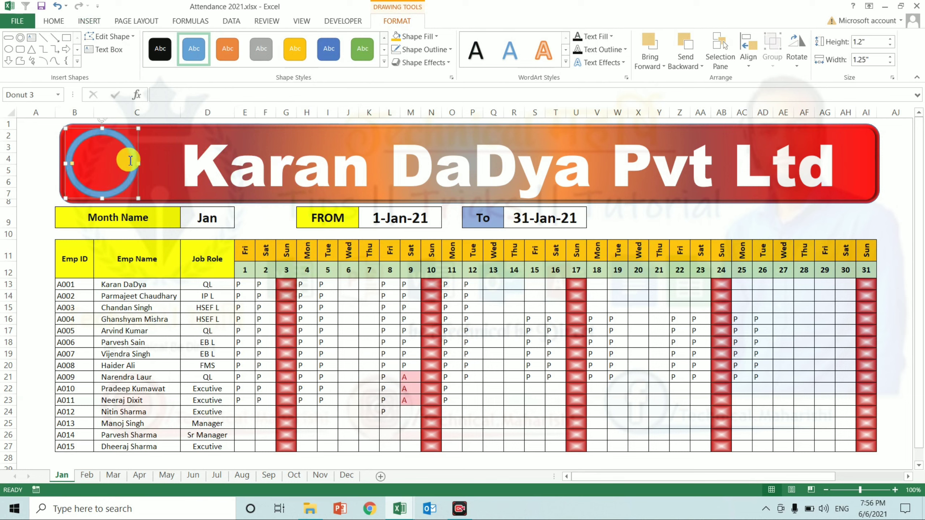
left_click_drag(140, 164, 143, 164)
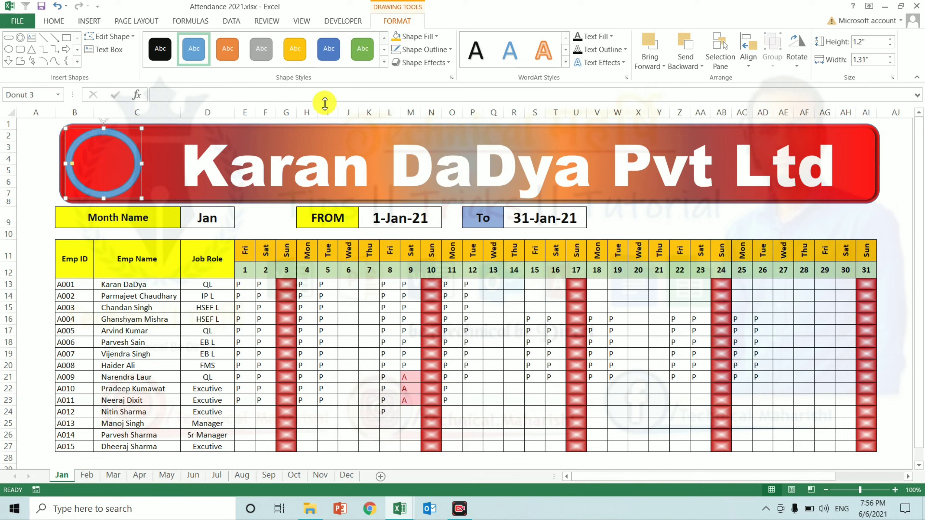
Step: Give the donut a gradient fill with an orange-yellow first stop and shift a stop right
left_click(417, 37)
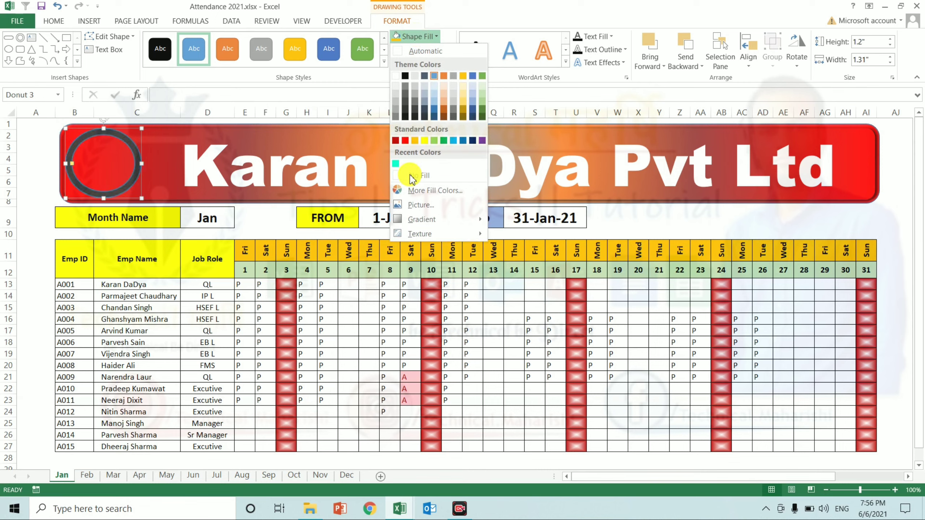
mouse_move(422, 219)
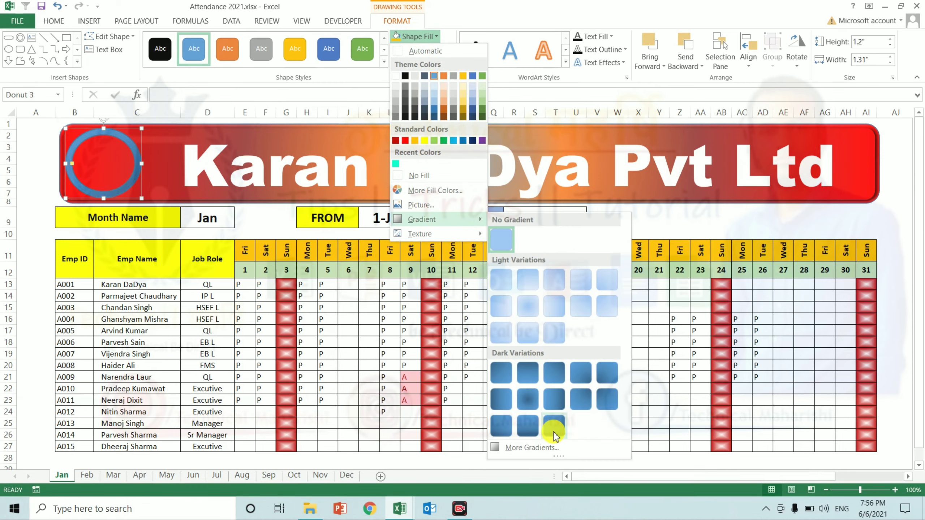
left_click(540, 447)
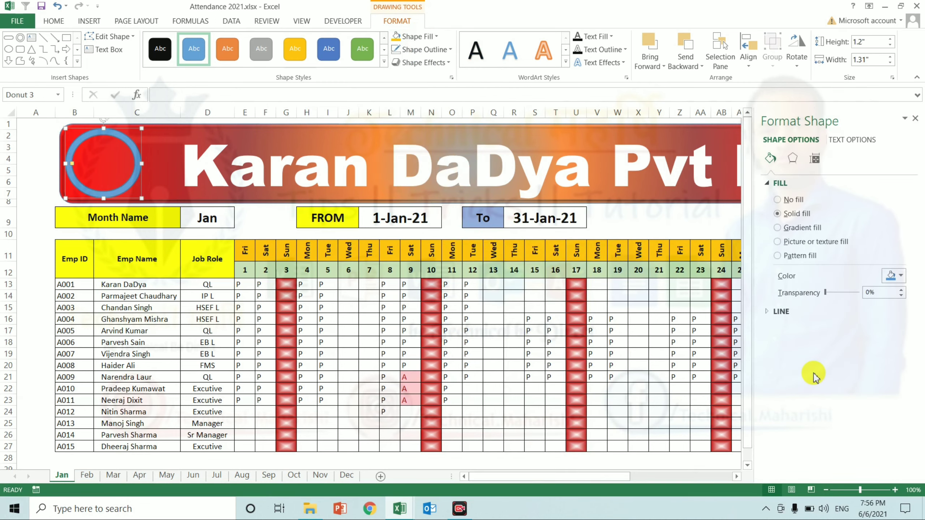
left_click(802, 229)
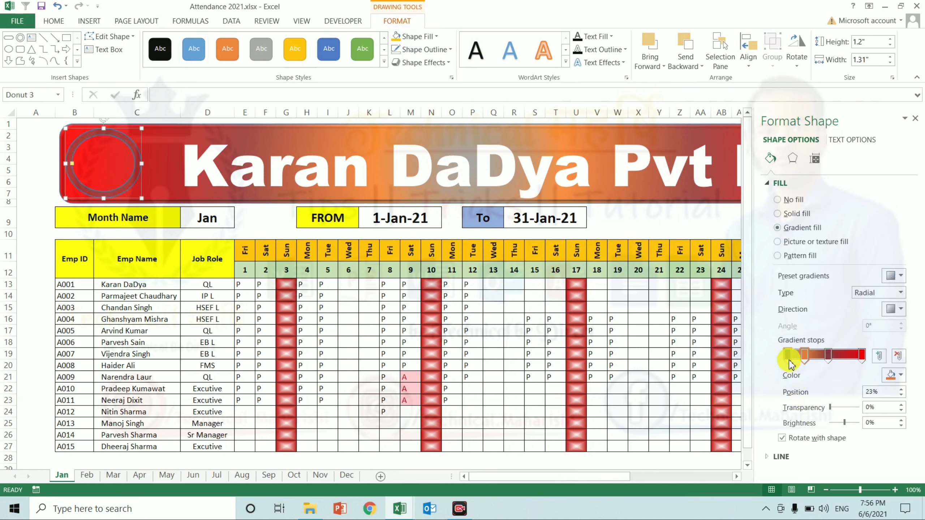
left_click(895, 375)
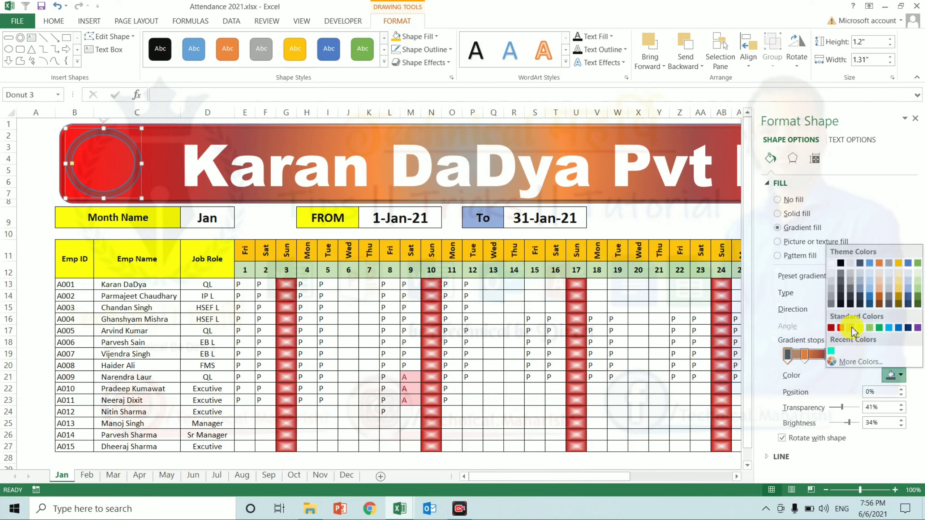
left_click(852, 328)
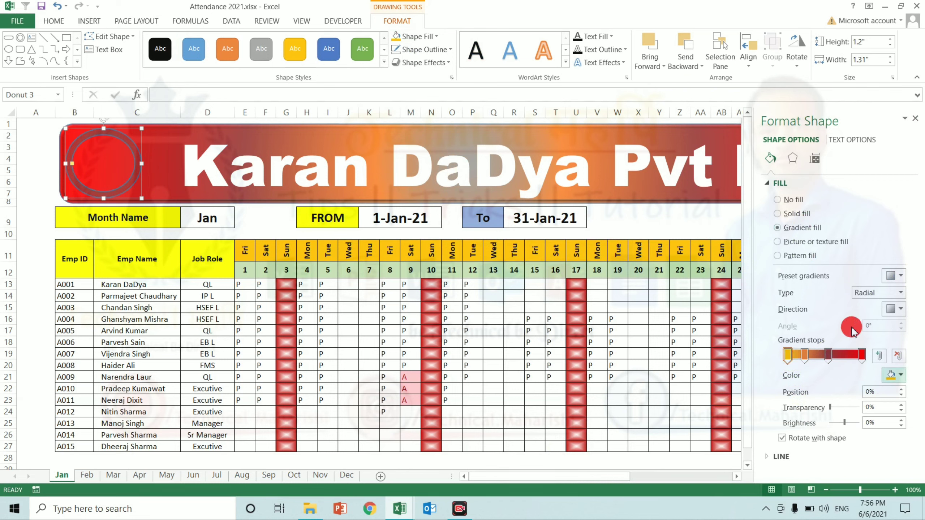
left_click(805, 360)
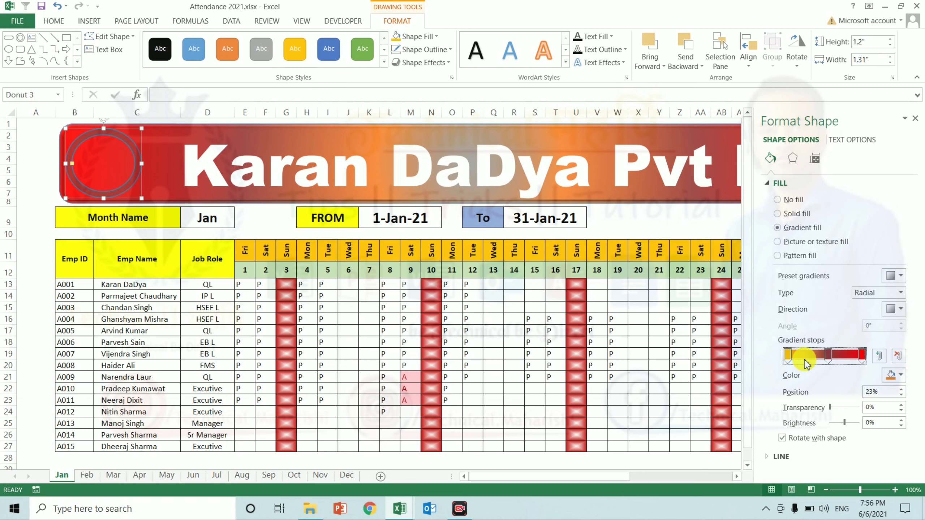
left_click_drag(806, 363, 826, 361)
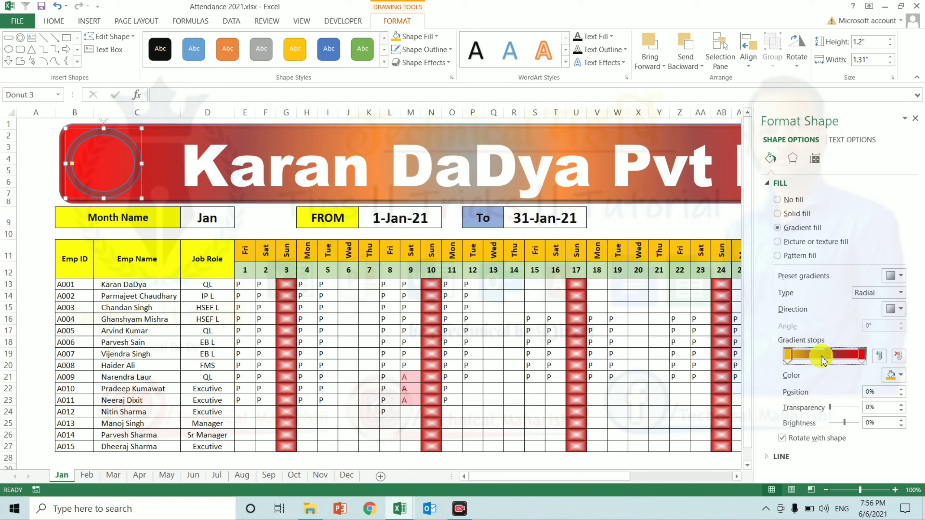
Step: Make the middle gradient stop yellow and the end stop green, radiating from the centre
left_click(827, 359)
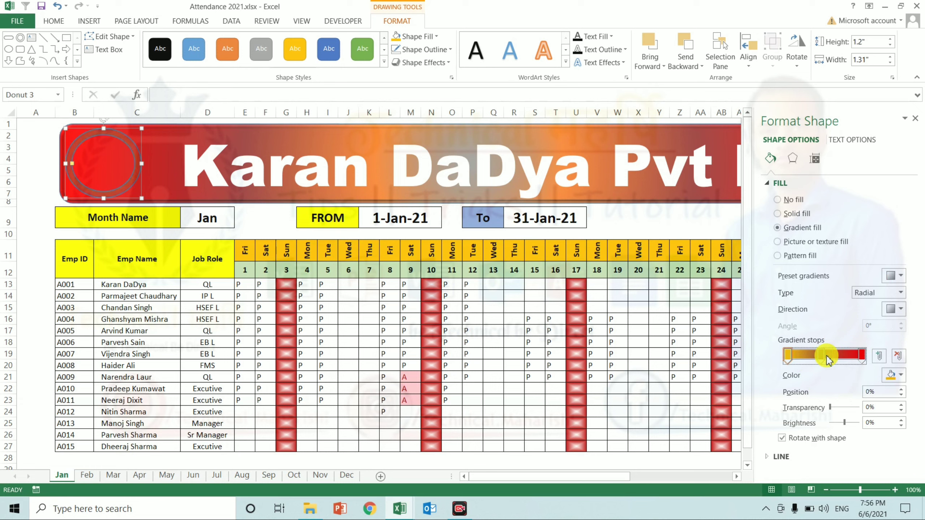
left_click(822, 356)
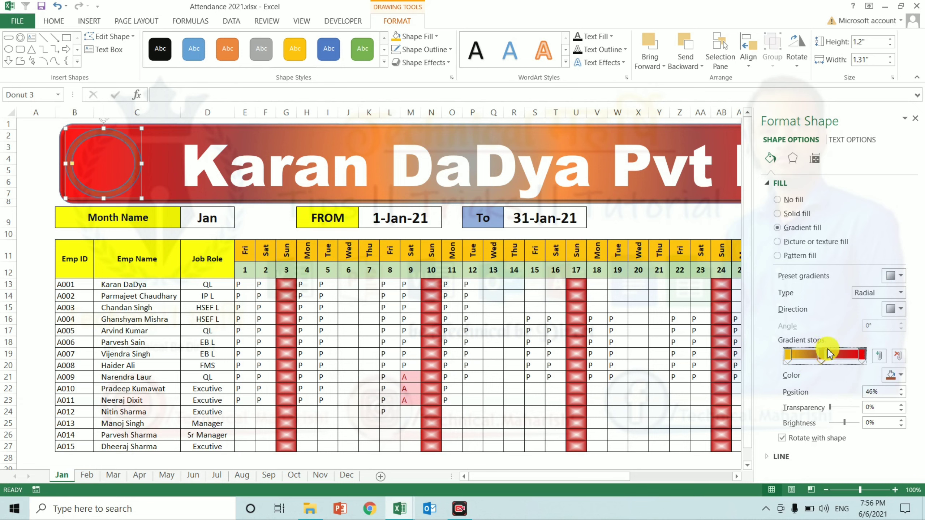
left_click(900, 376)
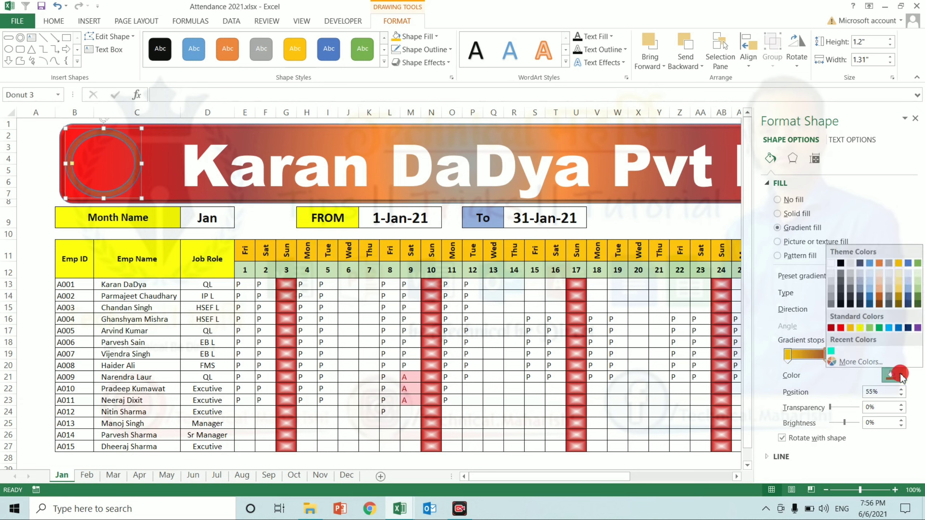
left_click(860, 333)
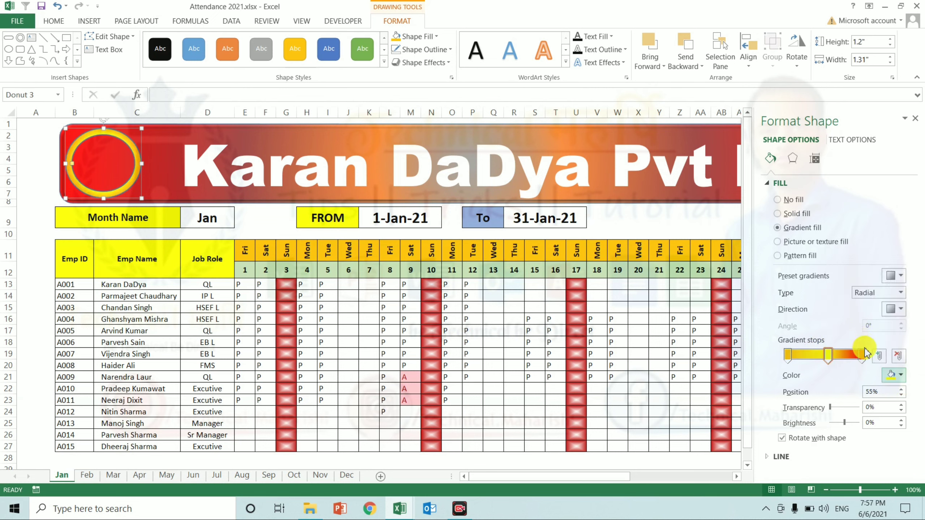
left_click(862, 358)
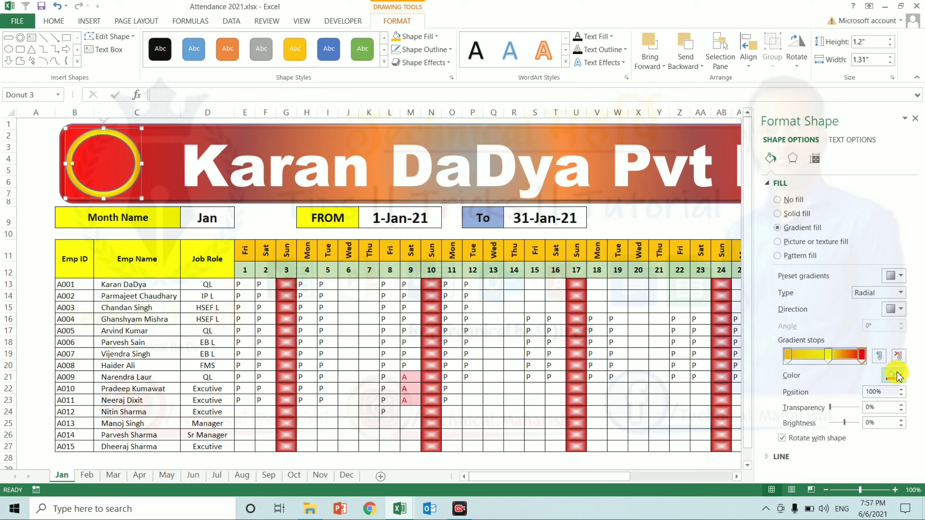
left_click(885, 375)
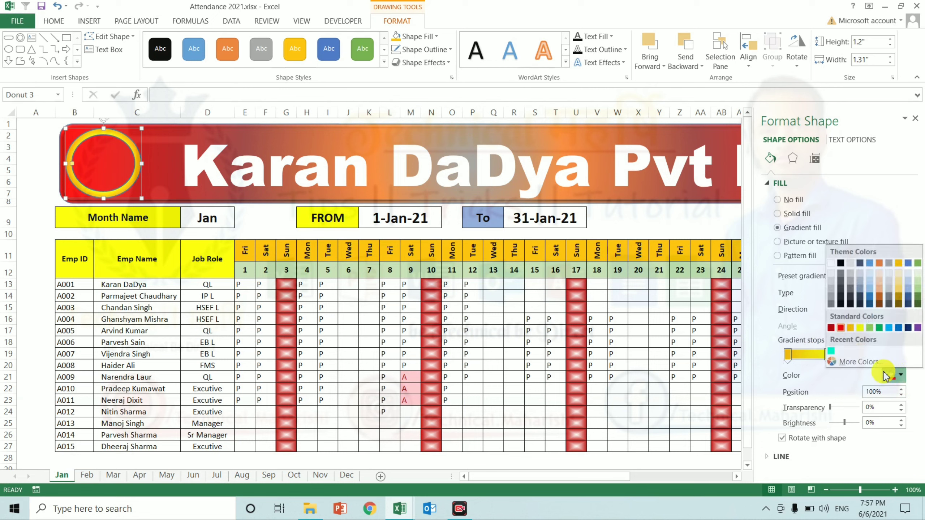
left_click(831, 353)
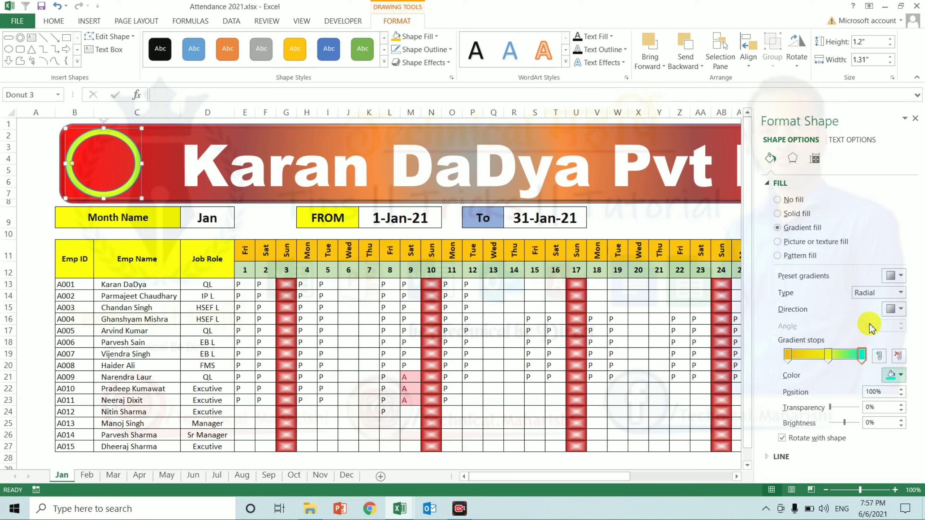
left_click(901, 309)
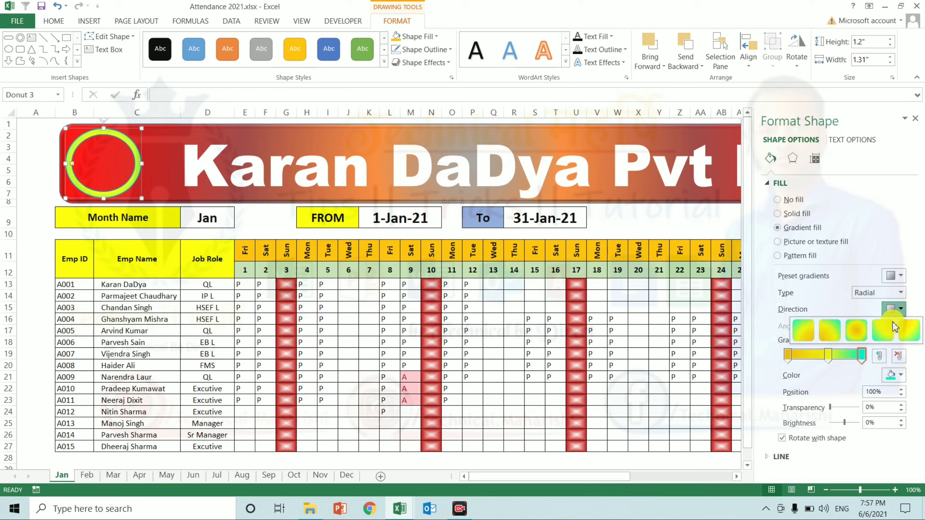
left_click(857, 334)
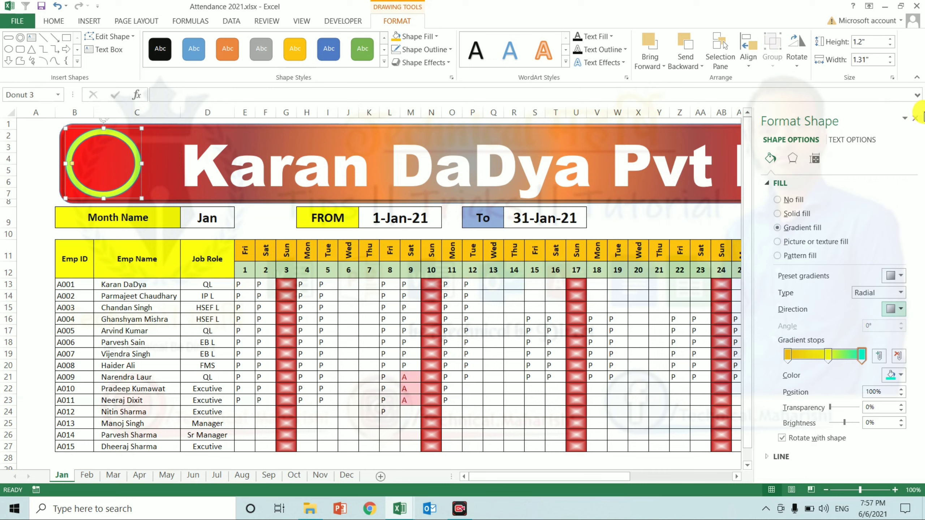
left_click(916, 119)
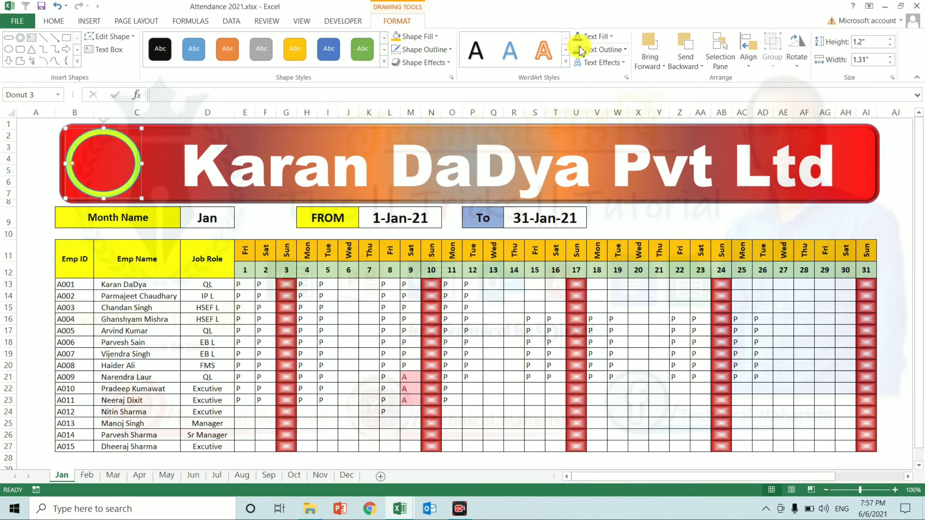
Step: Add a text box inside the circle holding the Webdings house symbol
left_click(85, 22)
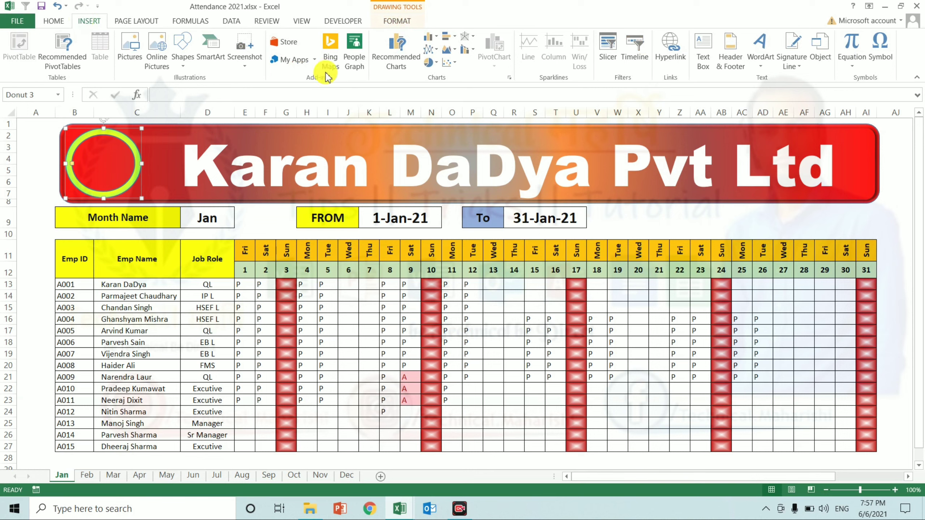
left_click(700, 67)
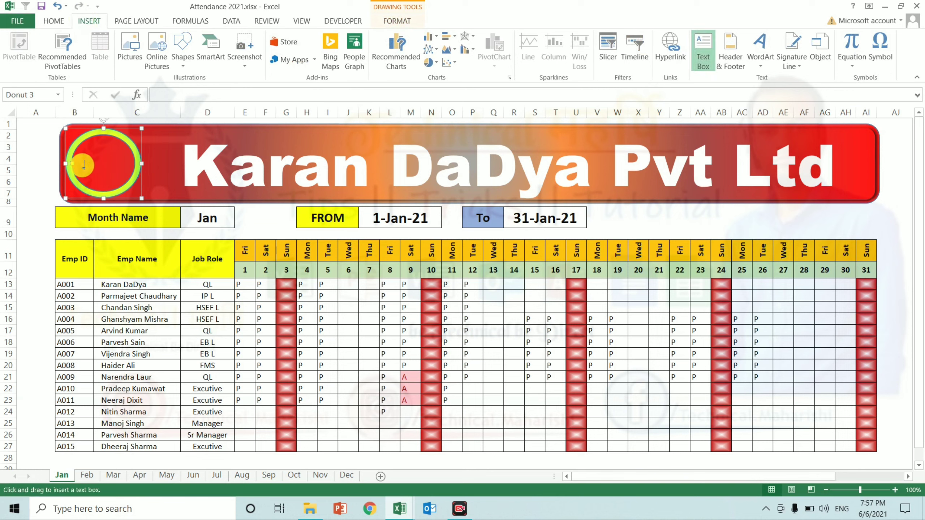
left_click(83, 156)
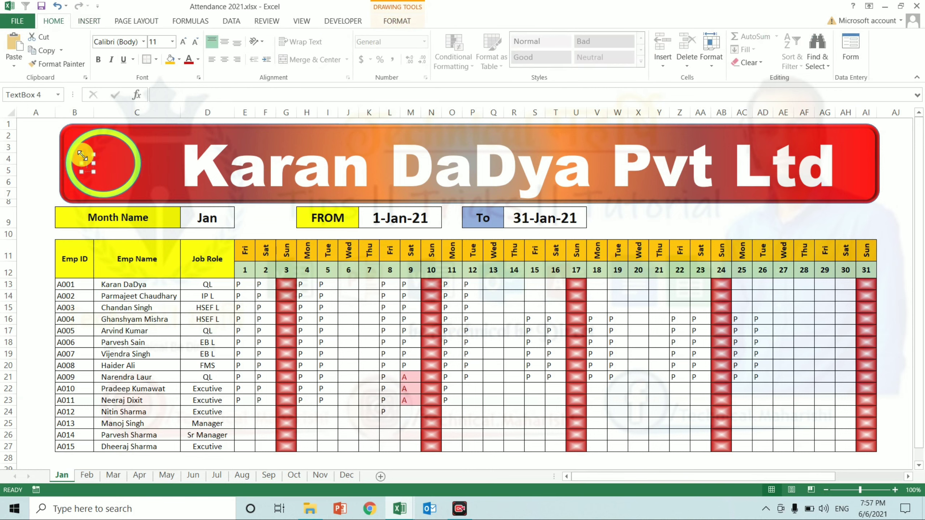
left_click(88, 31)
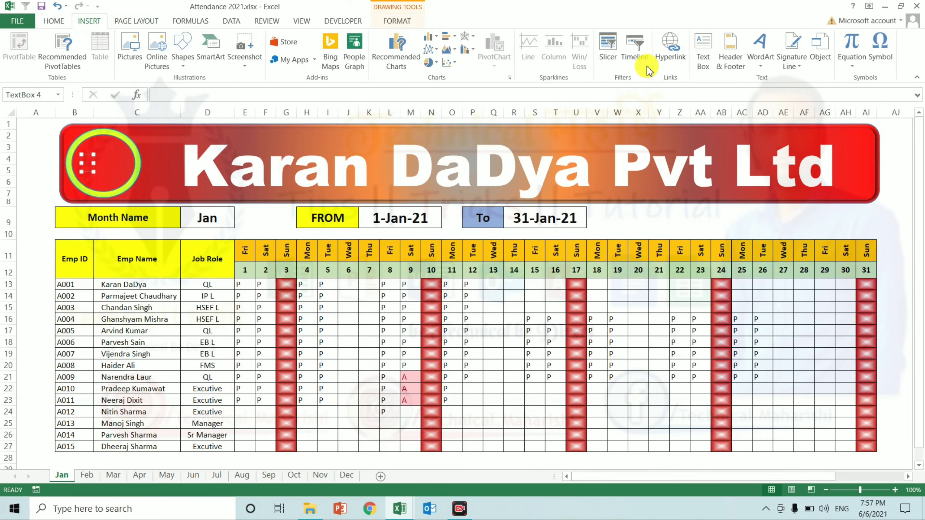
left_click(886, 51)
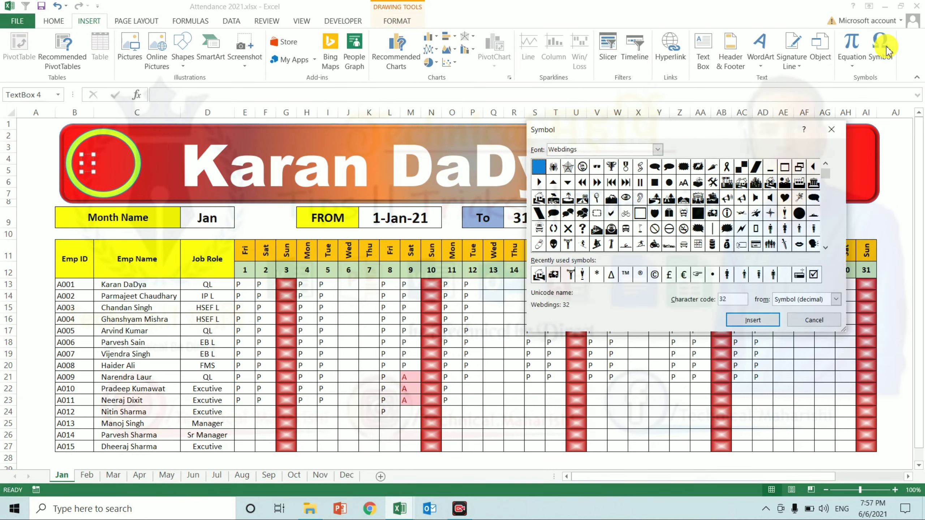
left_click(539, 277)
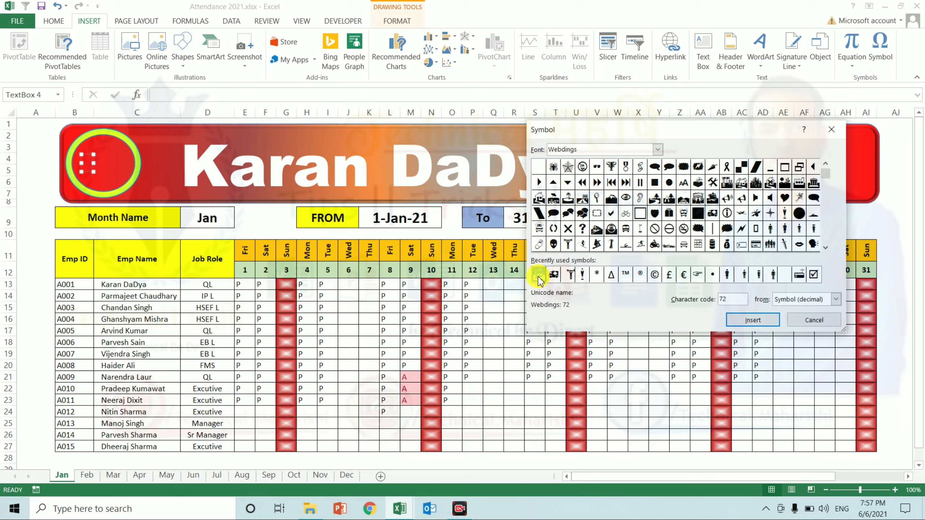
left_click(748, 320)
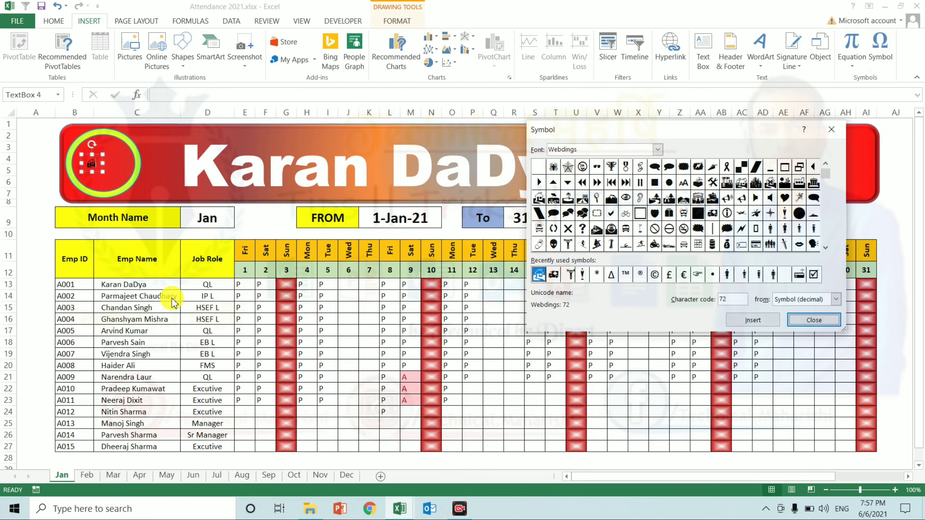
left_click(814, 320)
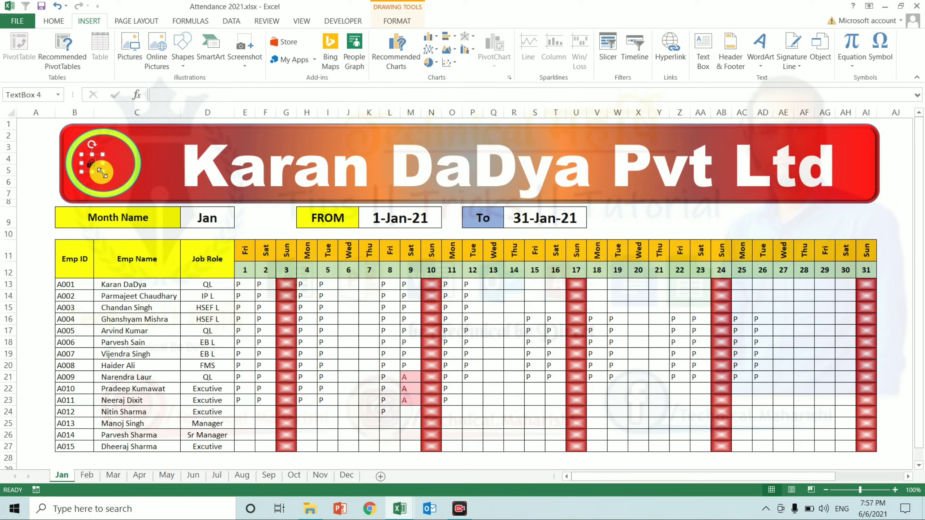
Step: Widen the house symbol text box and raise its font size to 54
left_click_drag(103, 163, 142, 163)
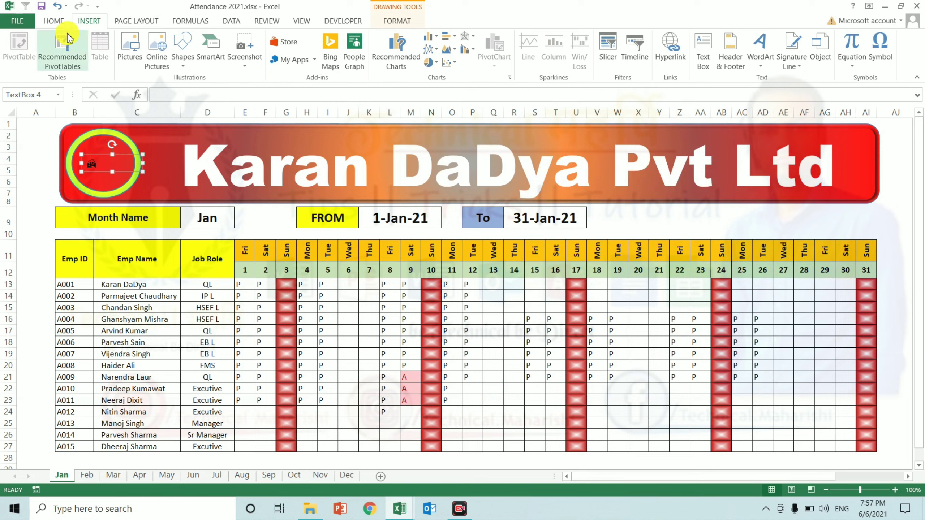
left_click(60, 22)
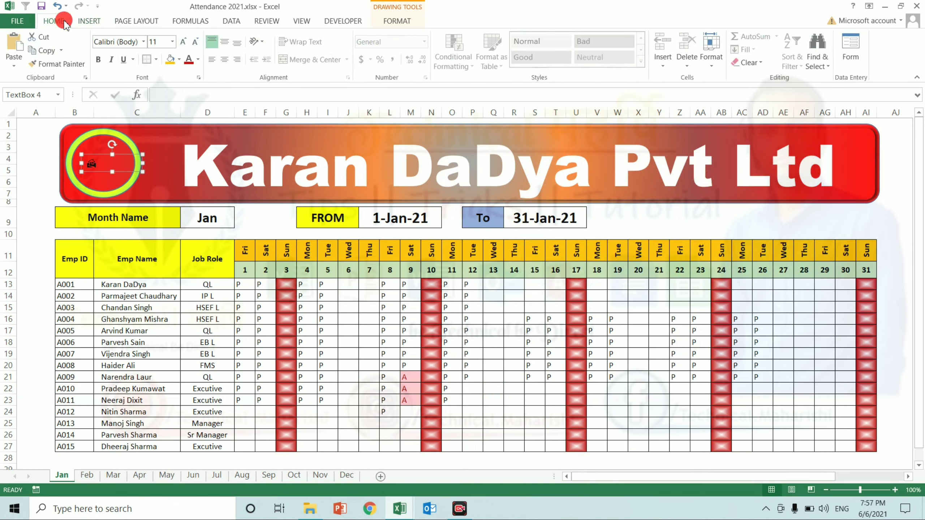
left_click(183, 41)
left_click(183, 42)
left_click(183, 42)
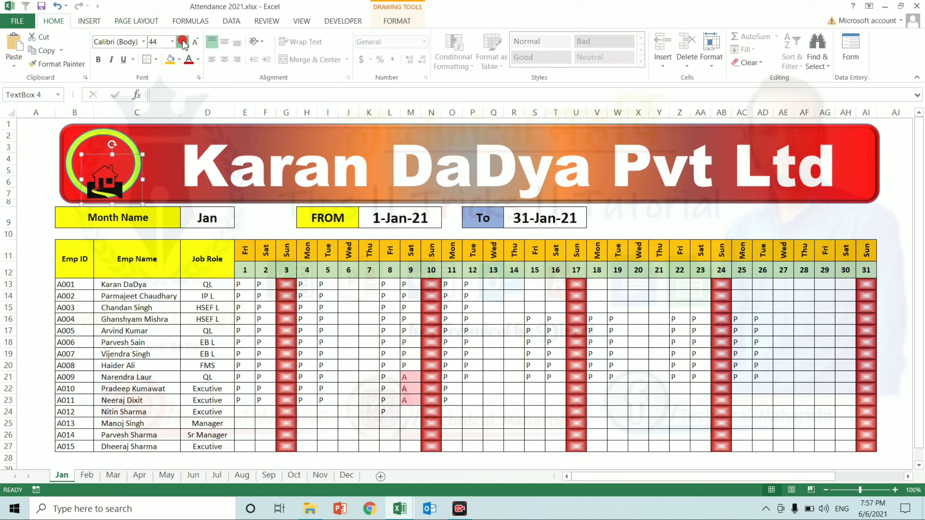
left_click(183, 42)
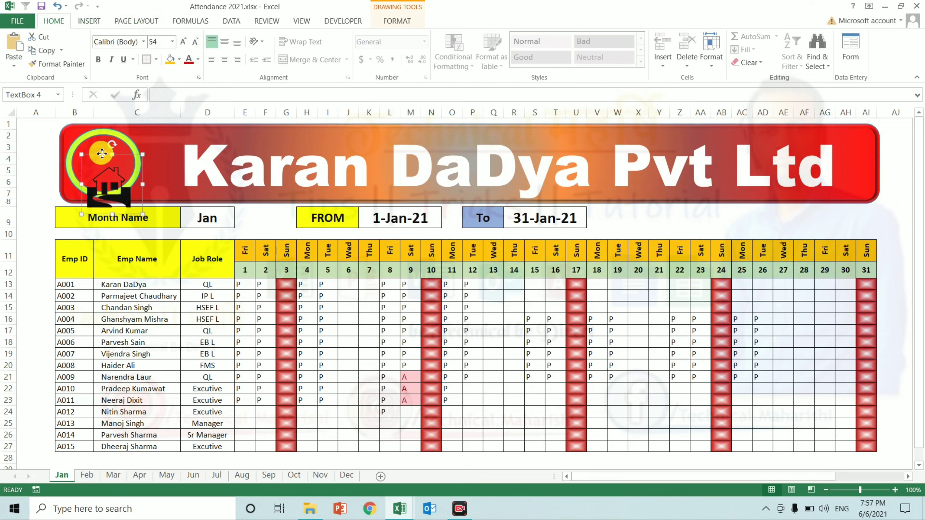
Step: Centre the house icon inside the ringed circle and select both together
left_click_drag(102, 154, 97, 126)
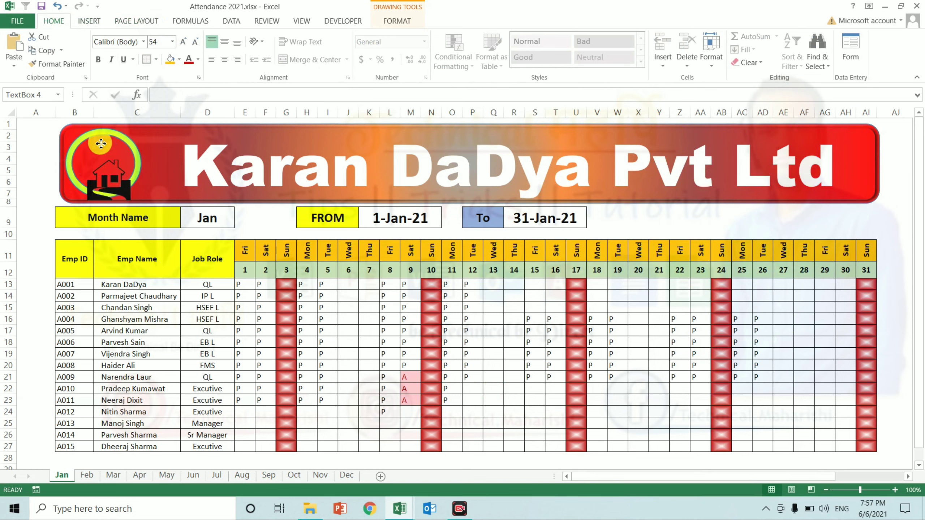
left_click(97, 126)
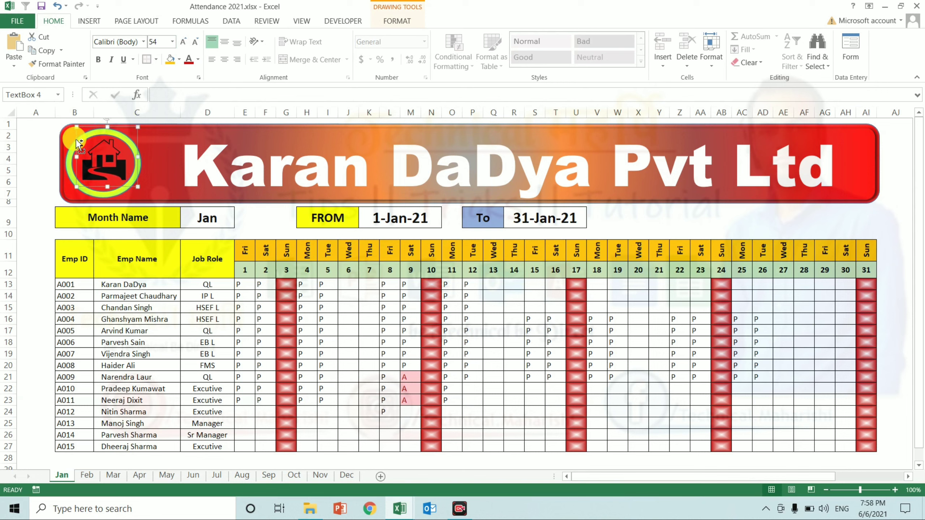
left_click(71, 147, "ctrl")
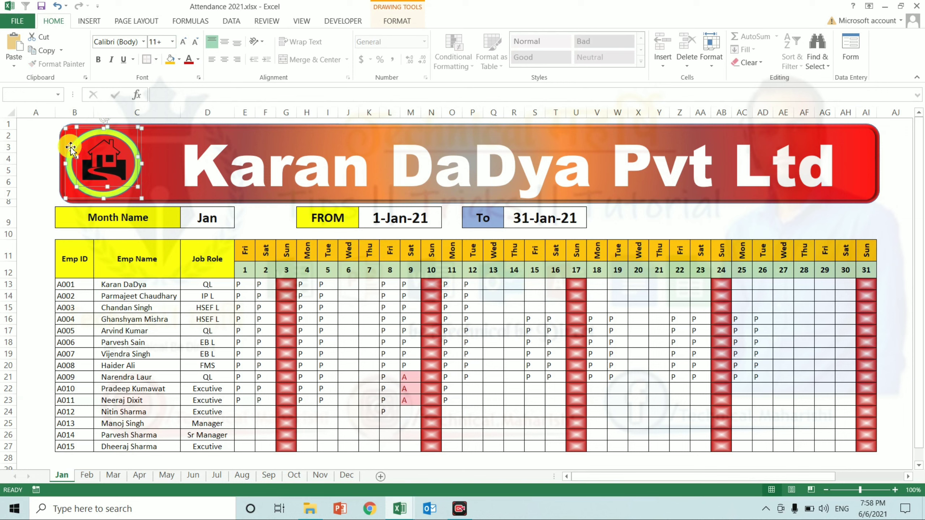
Step: Group the house icon text box and the green-ringed circle into one logo object
left_click(399, 21)
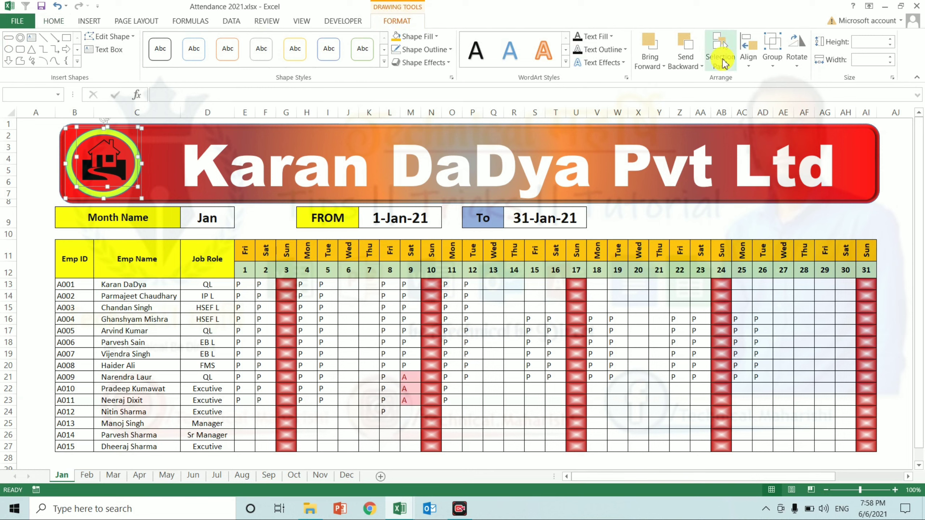
left_click(796, 66)
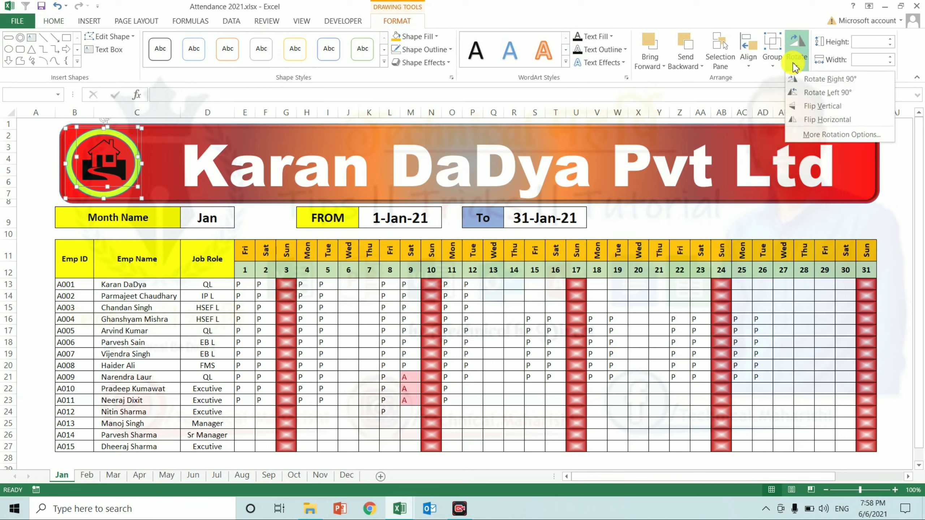
left_click(774, 68)
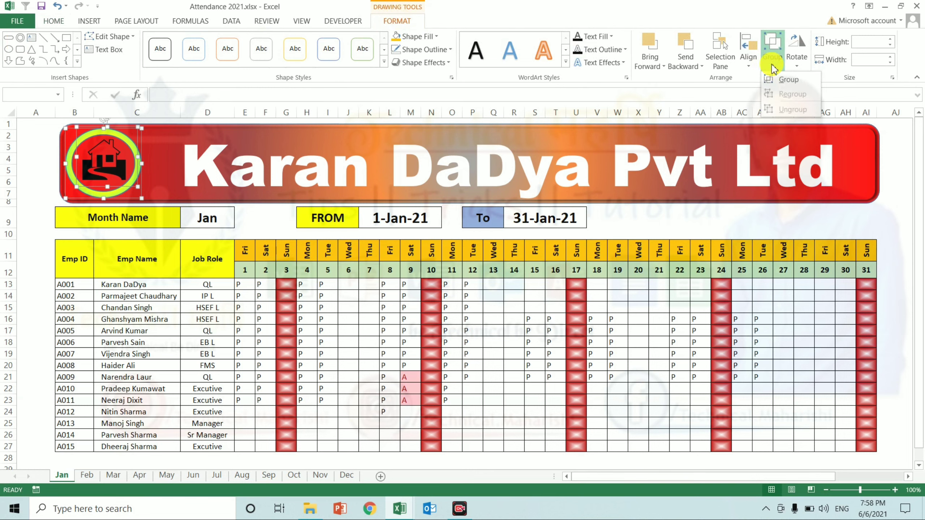
left_click(784, 82)
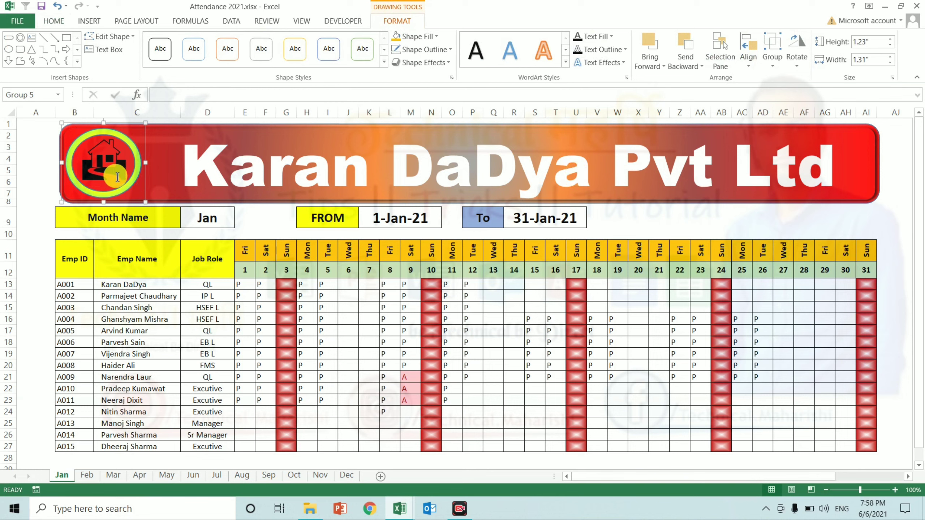
left_click(611, 35)
mouse_move(604, 218)
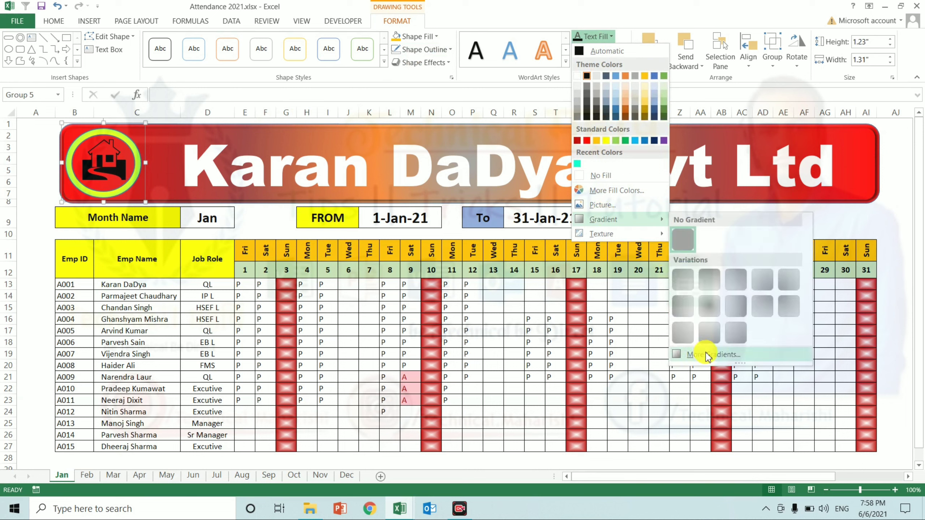
Step: Give the logo's house icon a radial gradient text fill and close the Format Shape pane
left_click(706, 354)
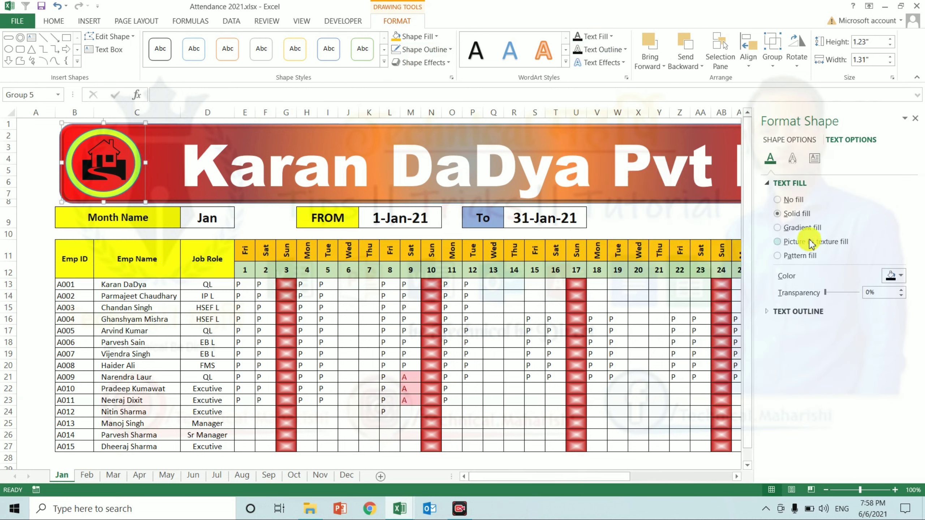
left_click(777, 227)
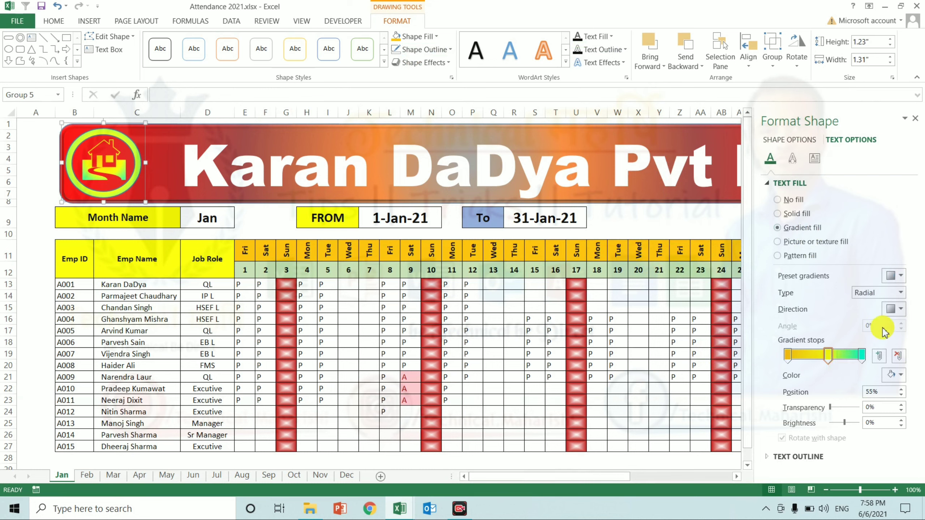
left_click(900, 310)
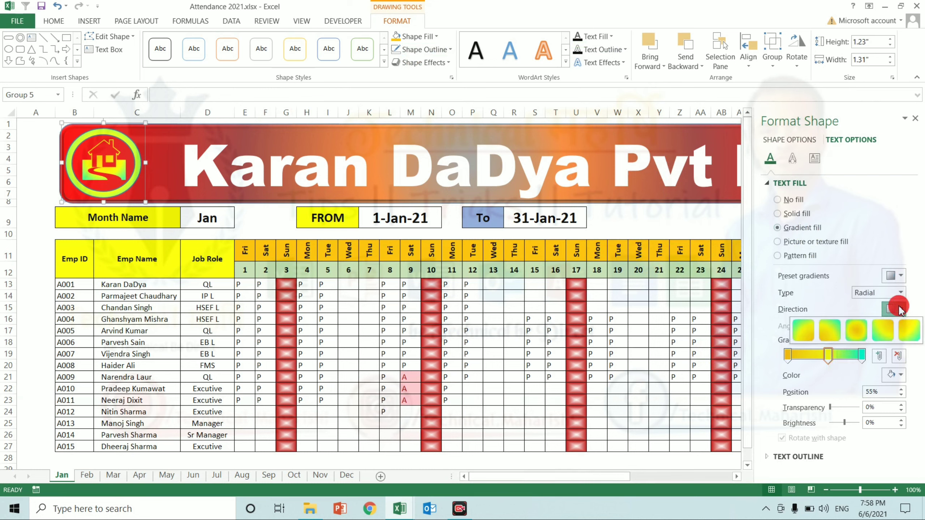
left_click(852, 337)
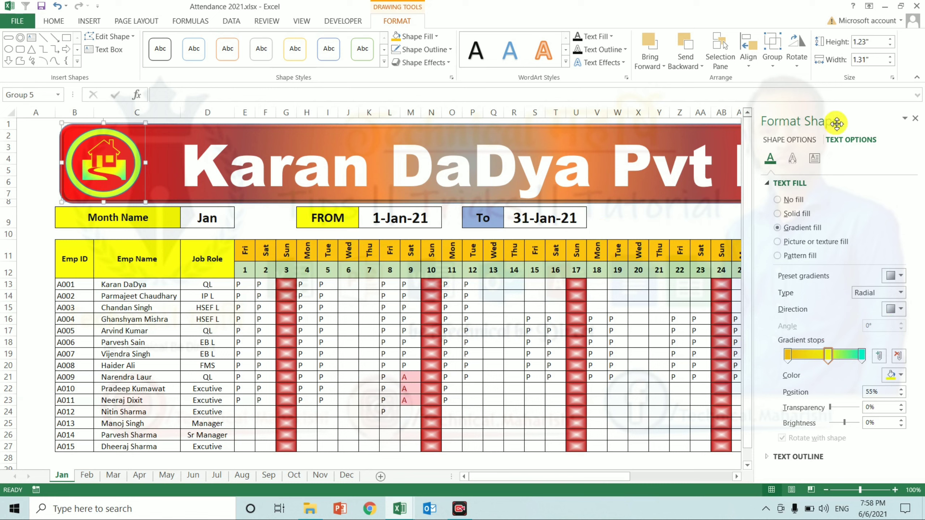
left_click(916, 120)
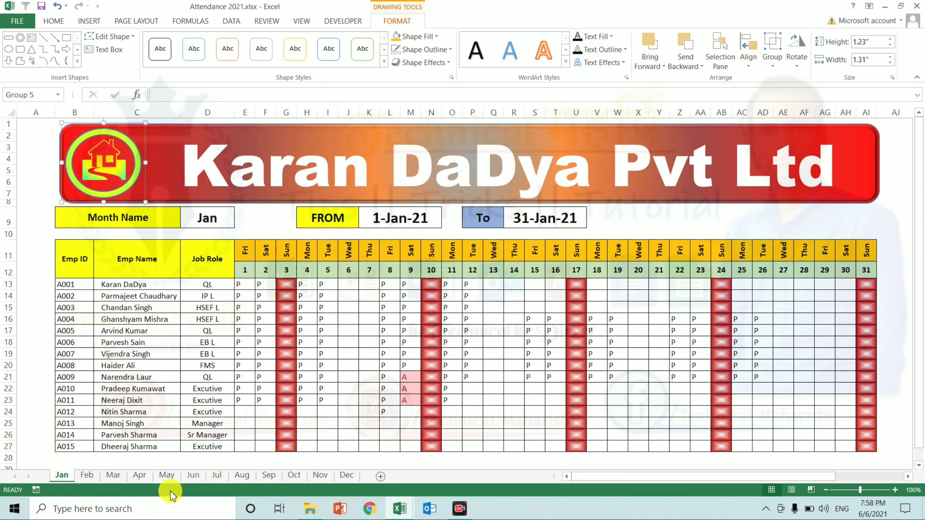
Step: Add a new sheet named S! placed before the Jan sheet
left_click(378, 477)
mouse_move(378, 477)
left_mouse_down()
mouse_move(86, 455)
mouse_move(62, 477)
left_mouse_up()
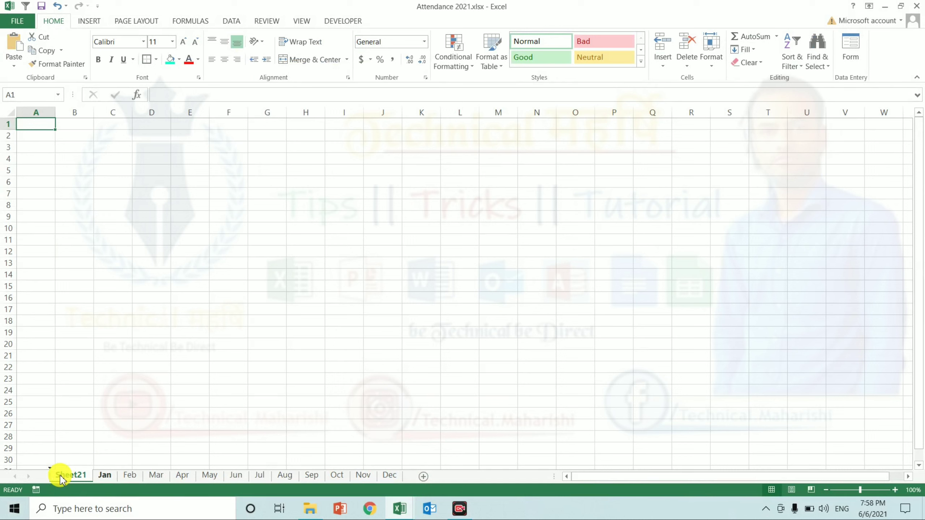
double_click(61, 477)
type("S")
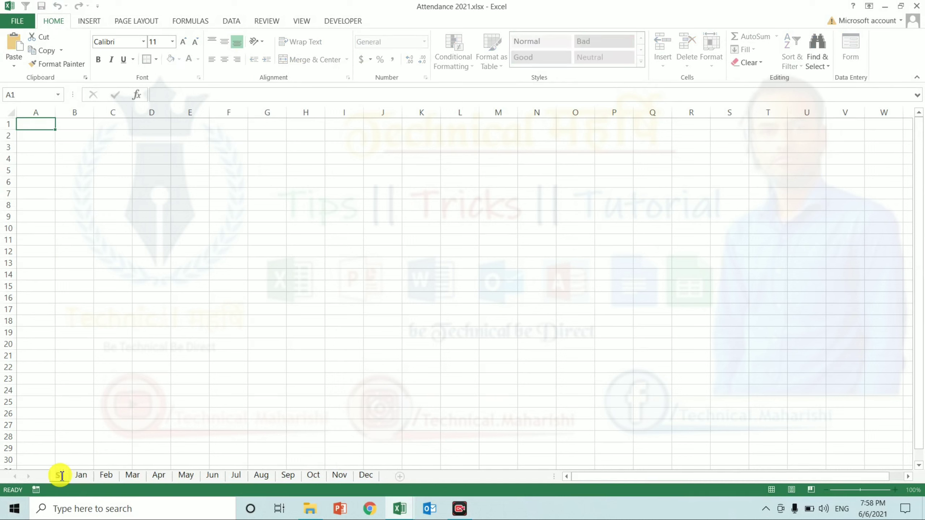
type("!")
key("Return")
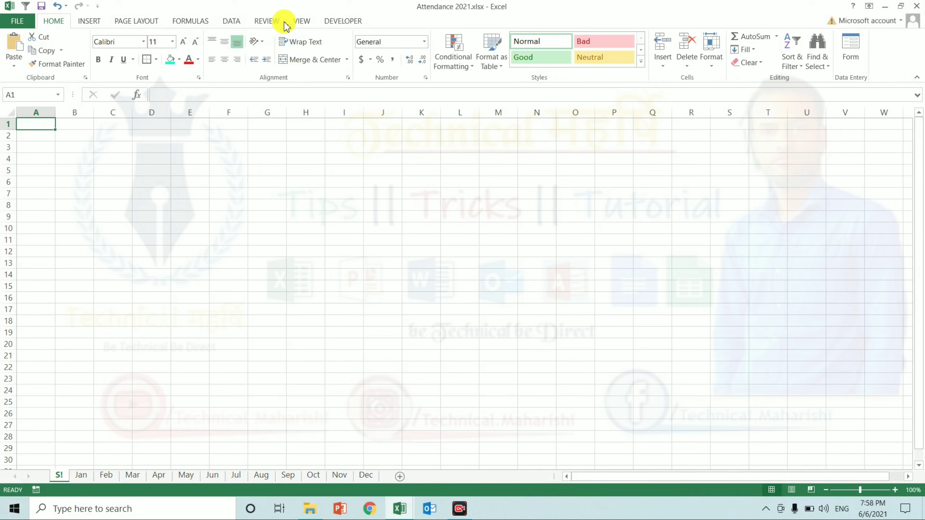
Step: Hide the gridlines on the S! sheet and bring up the Shapes gallery
left_click(297, 22)
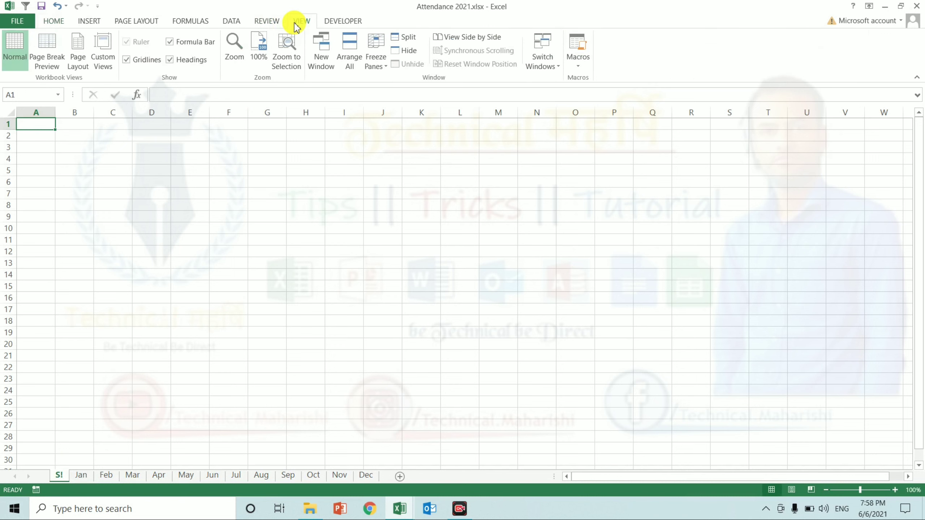
left_click(141, 61)
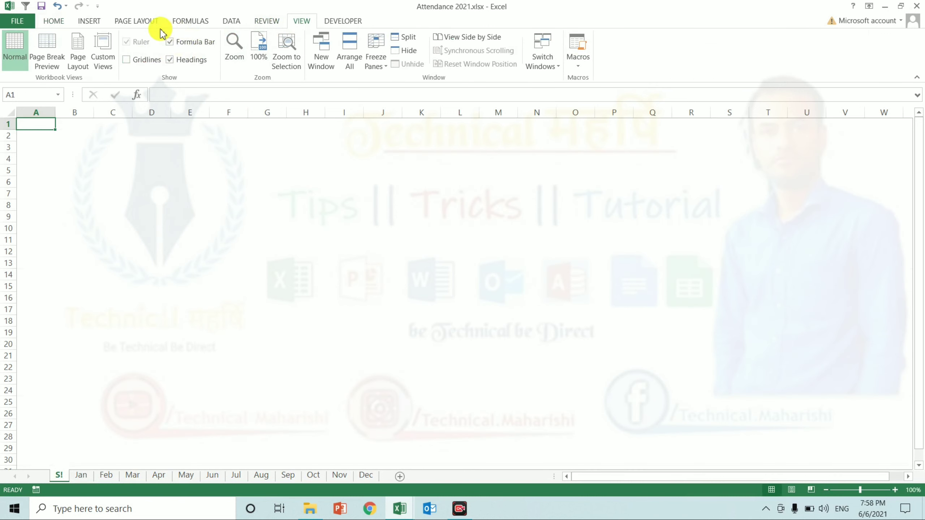
left_click(85, 26)
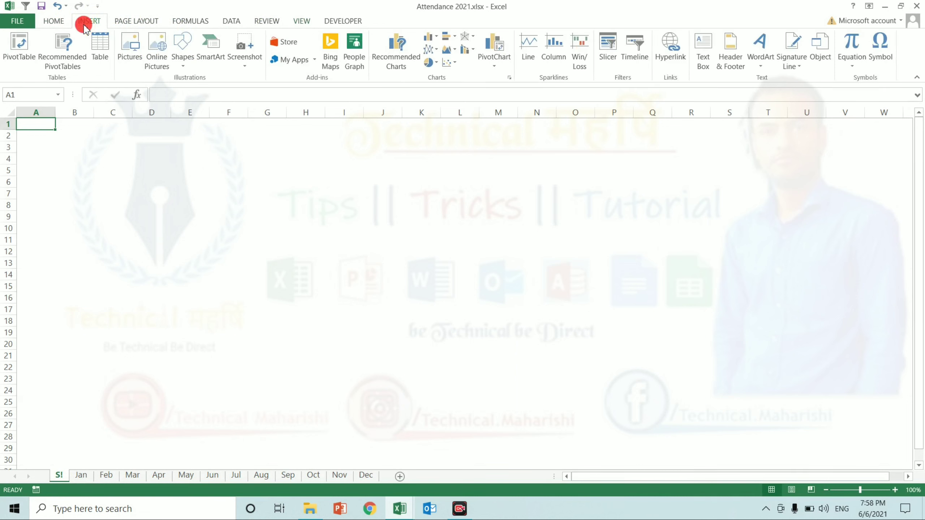
left_click(182, 59)
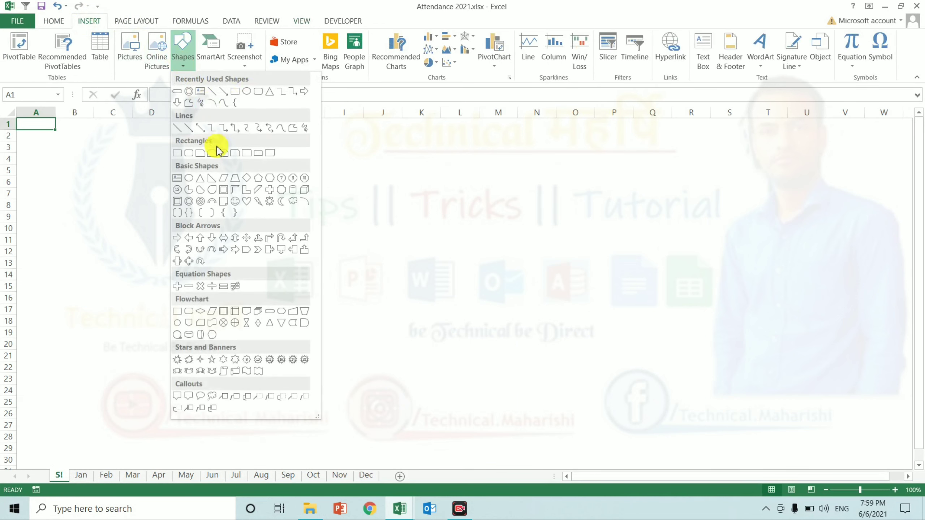
Step: Draw a yellow Flowchart: Terminator button with Preset 1 and a Slope bevel
left_click(177, 91)
left_click_drag(178, 177, 275, 213)
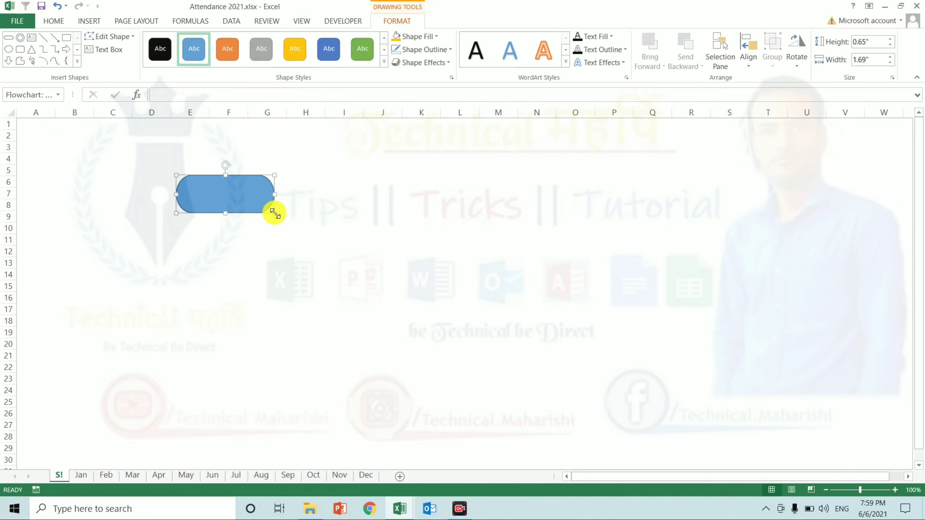
left_click(419, 37)
left_click(397, 35)
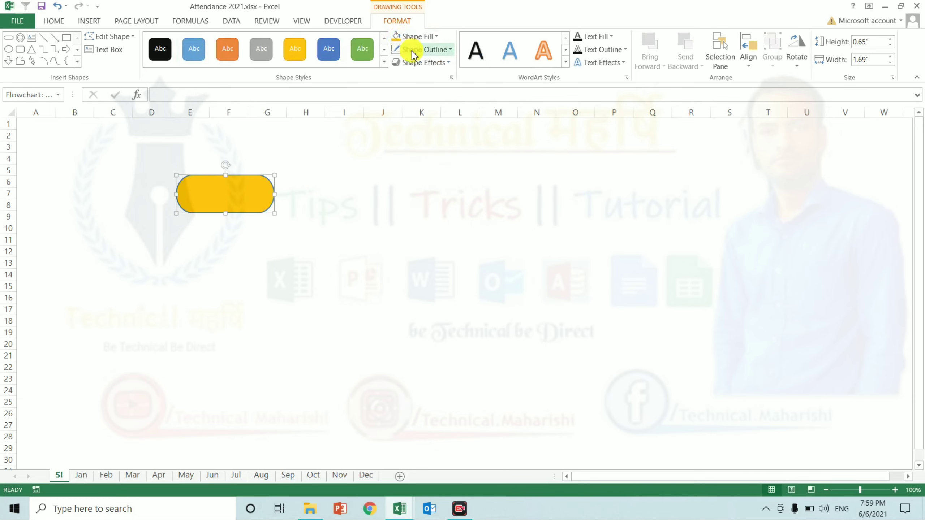
left_click(416, 63)
mouse_move(428, 83)
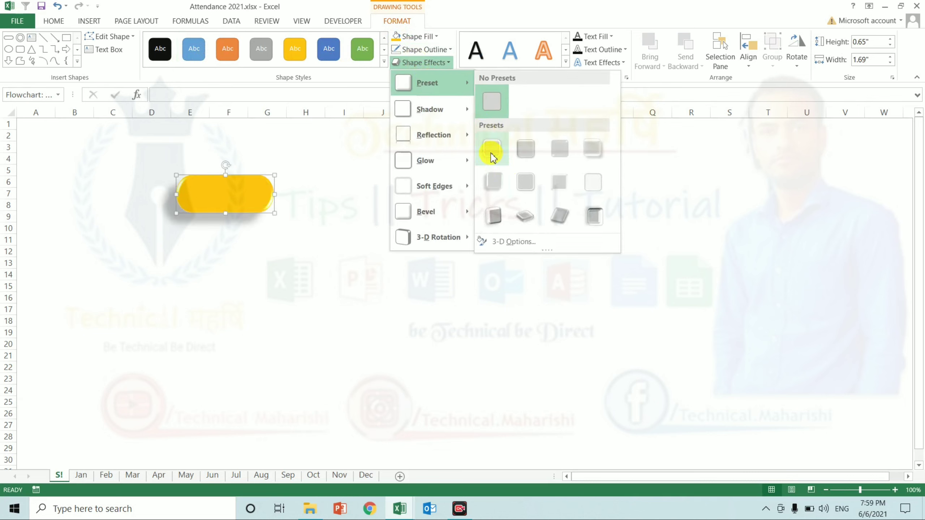
left_click(491, 151)
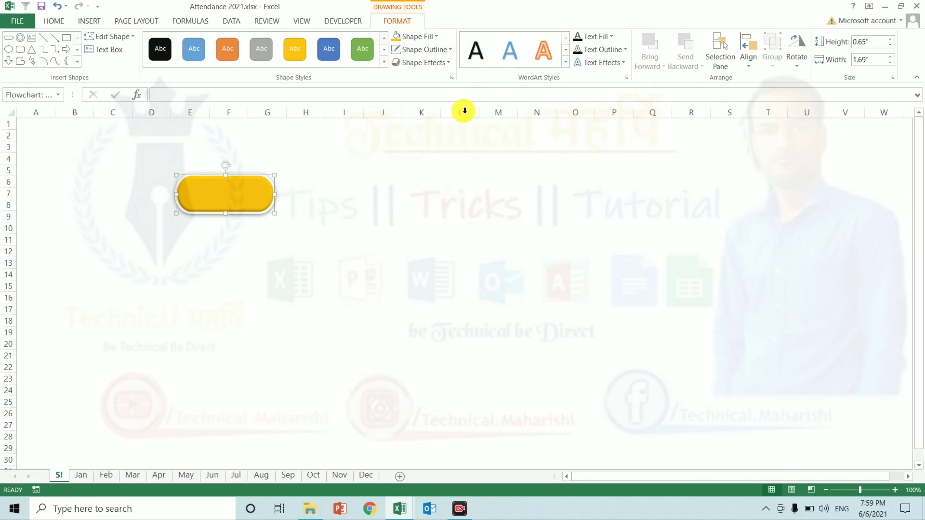
left_click(441, 63)
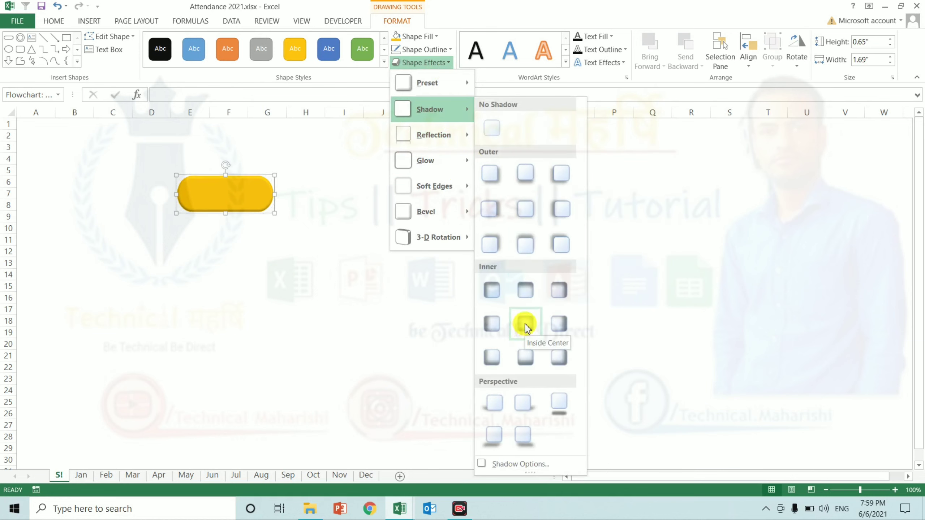
mouse_move(430, 211)
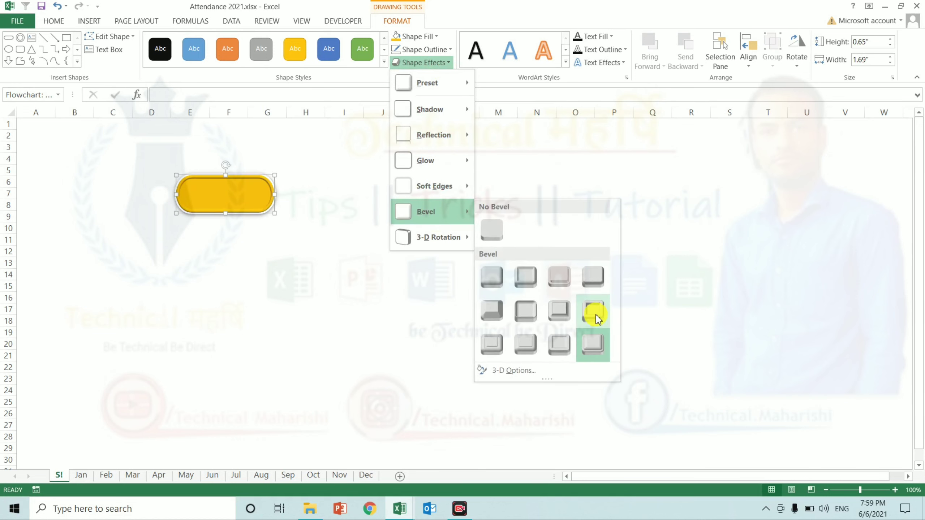
left_click(590, 310)
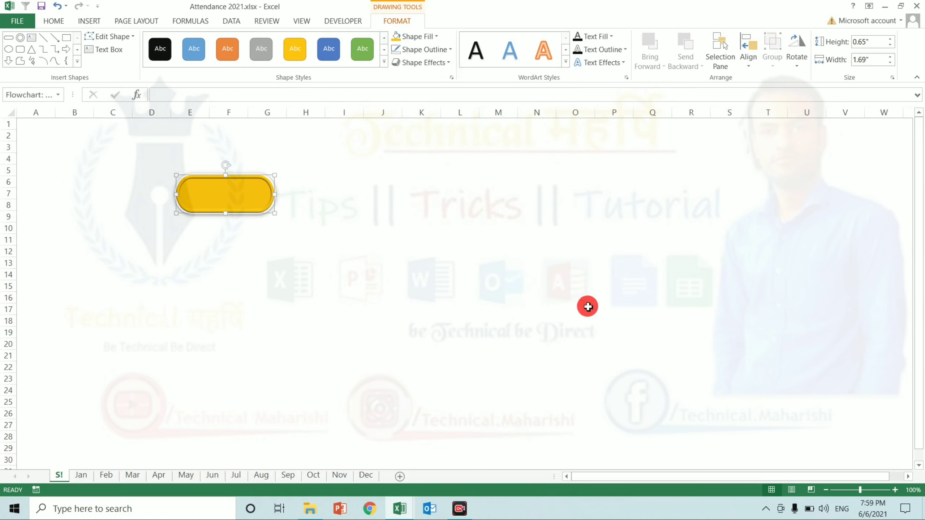
Step: Label the button Jan, enlarge the text, and centre it vertically and horizontally
left_click(459, 260)
left_click(250, 194)
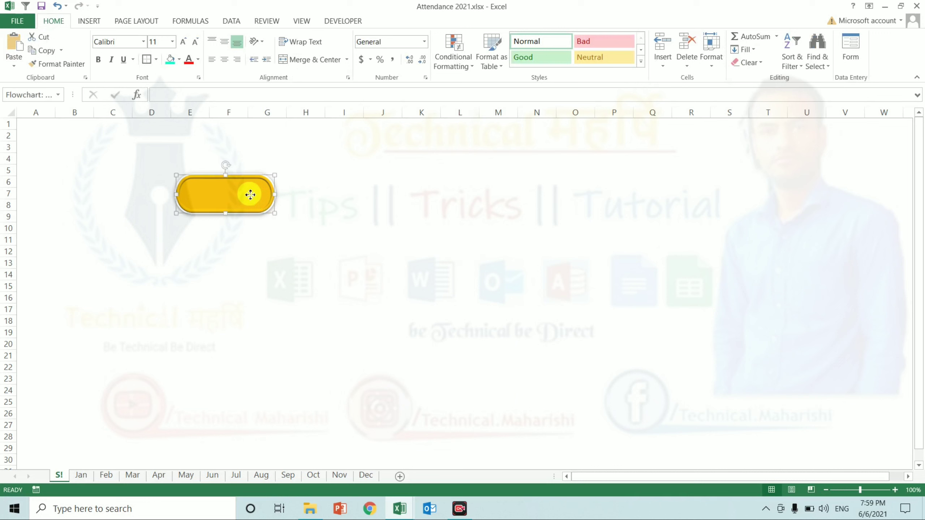
left_click(250, 195)
type("Jan")
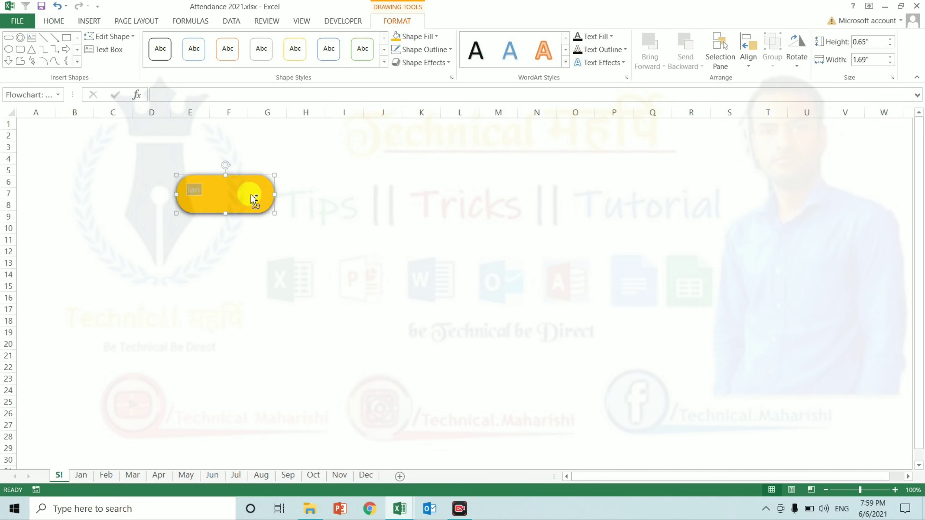
key("ctrl+shift+period")
key("ctrl+shift+period")
key("ctrl+shift+period")
key("Escape")
key("Escape")
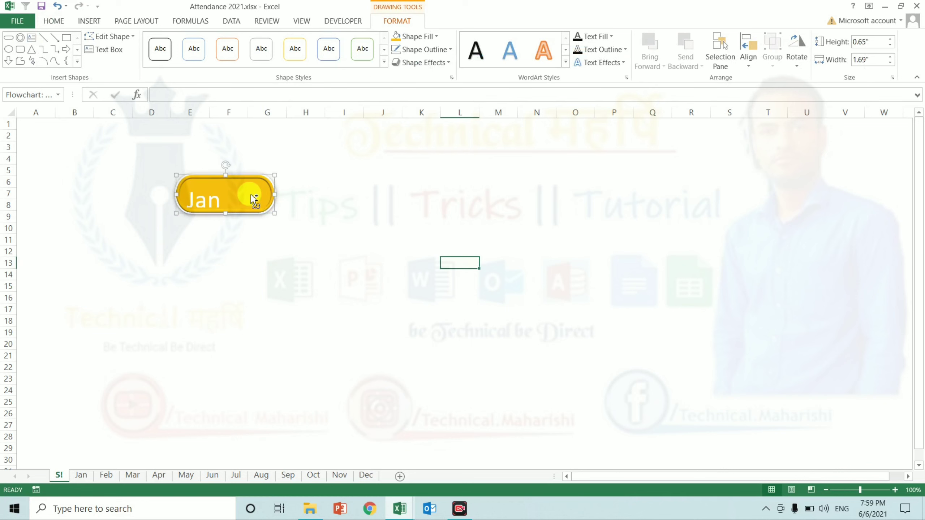
left_click(251, 195)
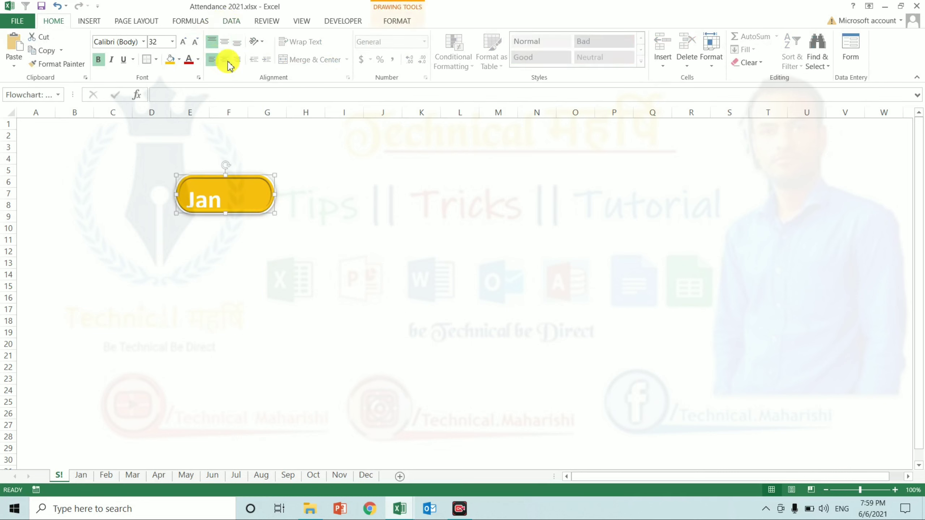
left_click(224, 44)
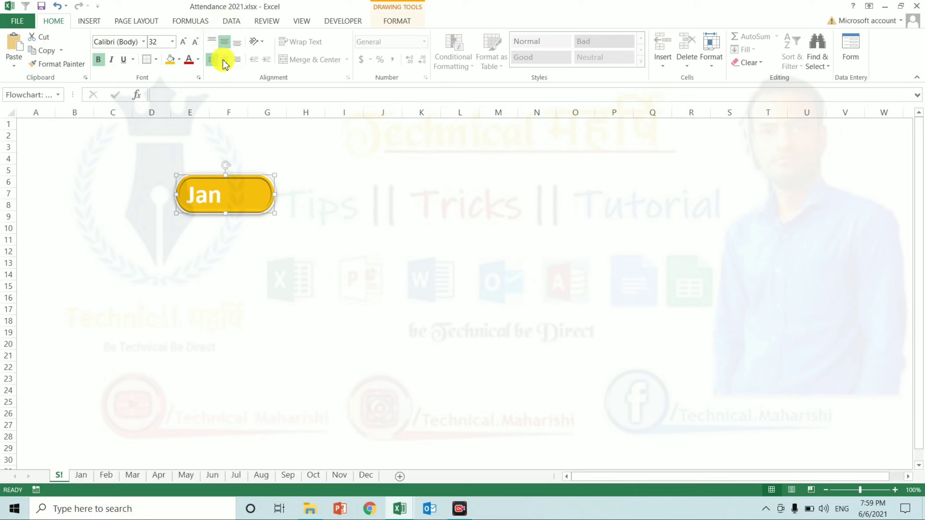
left_click(224, 61)
Step: Make the Jan text black at 40 pt, enlarge the button slightly, and duplicate it with Ctrl+D
left_click(197, 60)
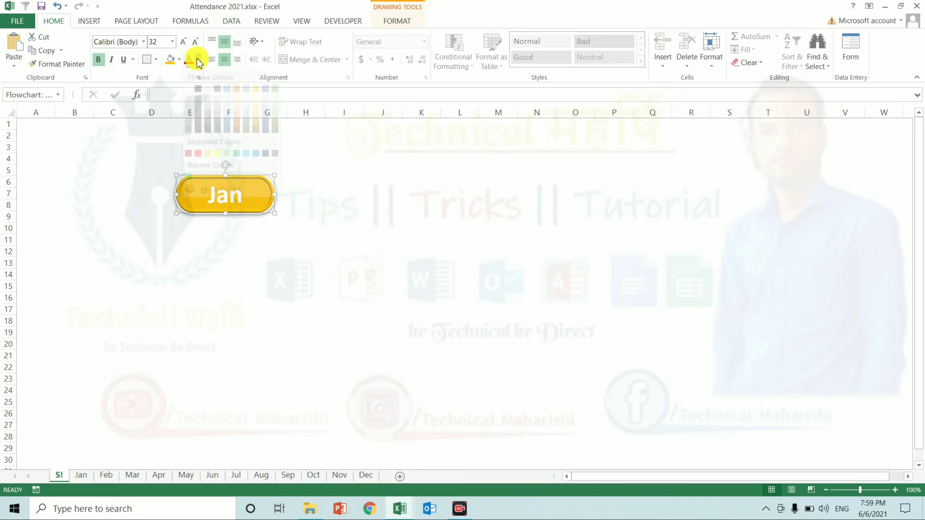
left_click(197, 99)
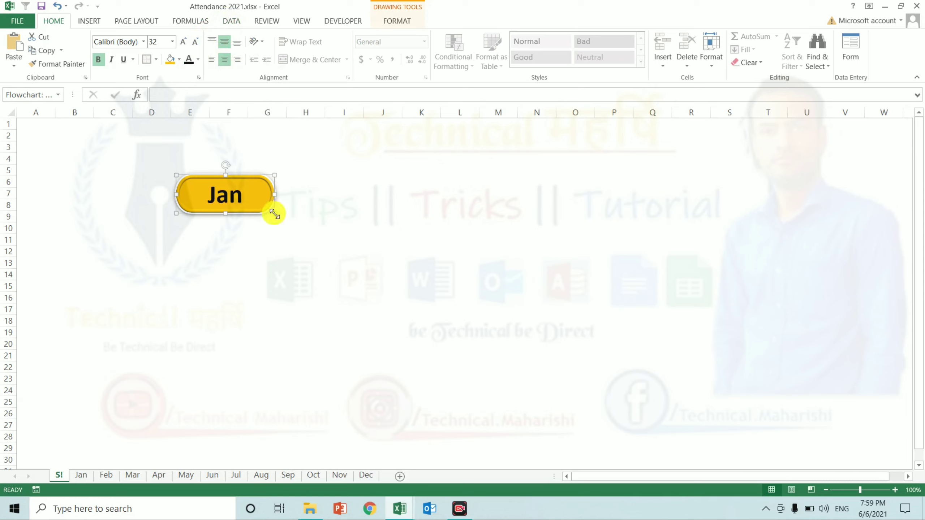
left_click_drag(273, 214, 283, 219)
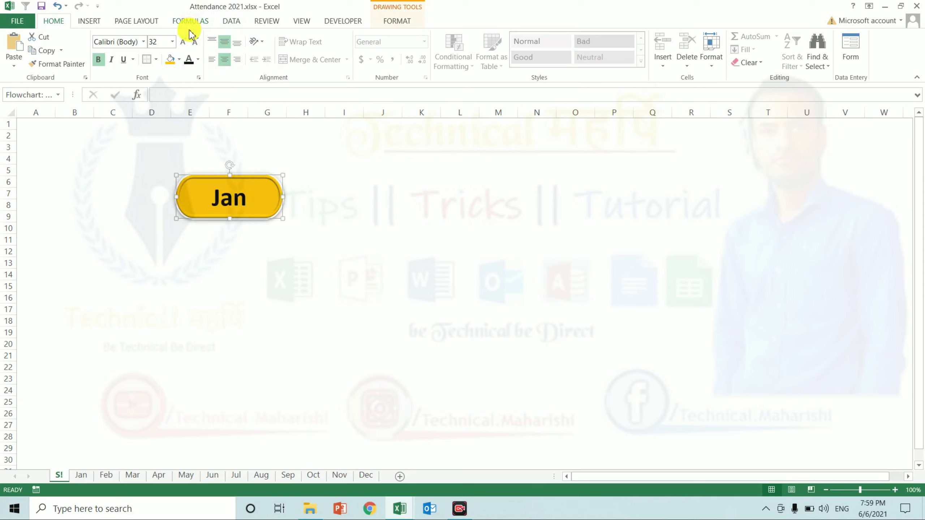
left_click(184, 43)
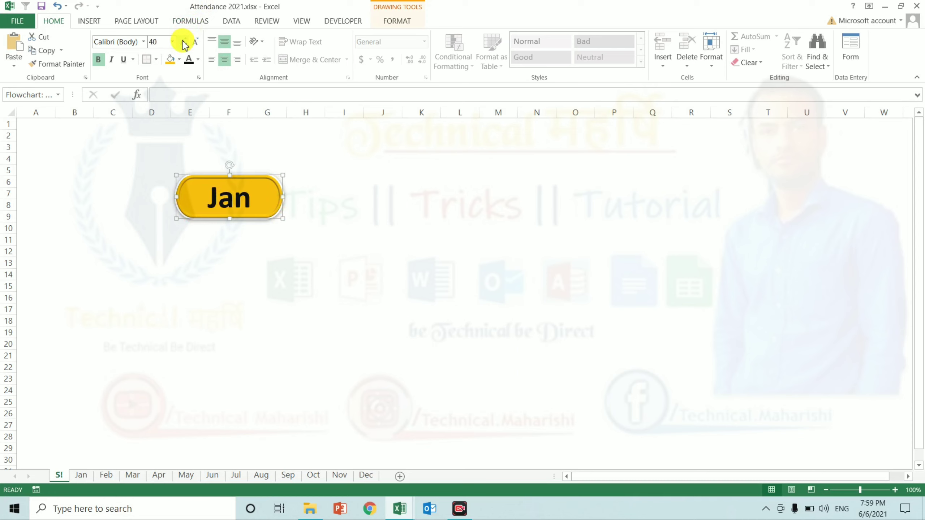
key("ctrl+d")
key("ctrl+d")
key("ctrl+d")
key("ctrl+d")
key("ctrl+d")
key("ctrl+d")
key("ctrl+d")
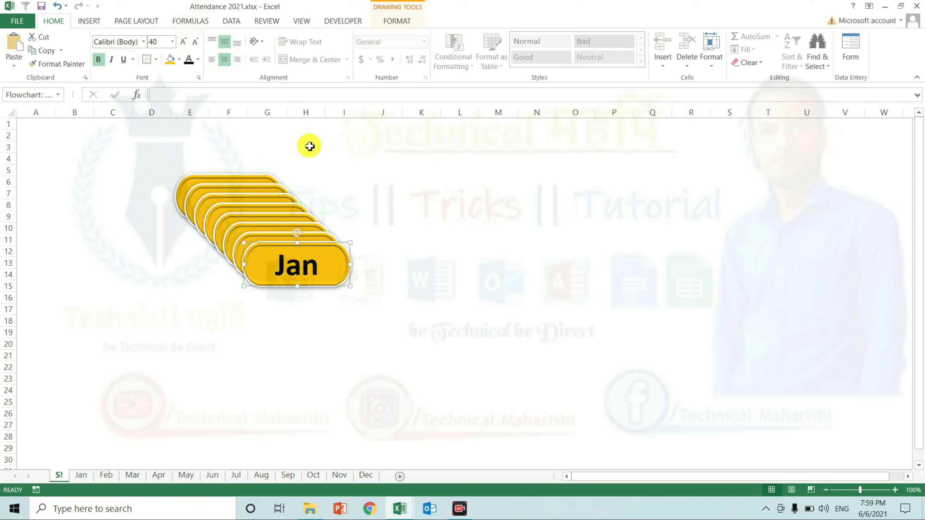
Step: Move a Jan button copy into the grid and relabel the second-row button FEB
mouse_move(330, 263)
left_mouse_down()
mouse_move(440, 192)
mouse_move(436, 180)
left_mouse_up()
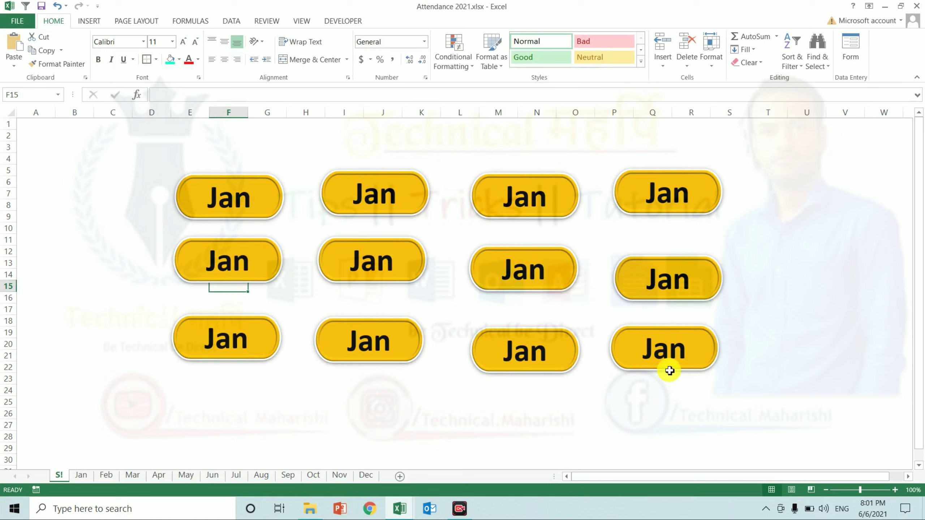
left_click(235, 269)
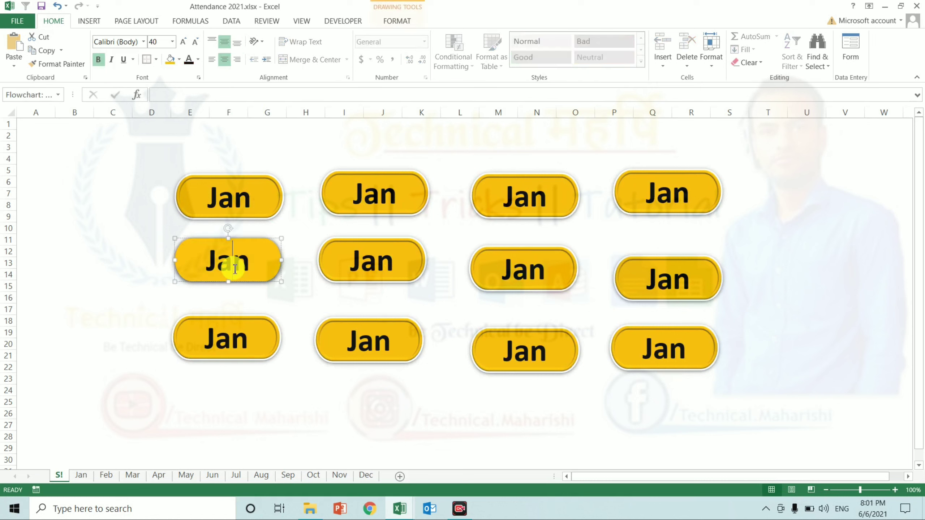
double_click(235, 269)
type("FEB")
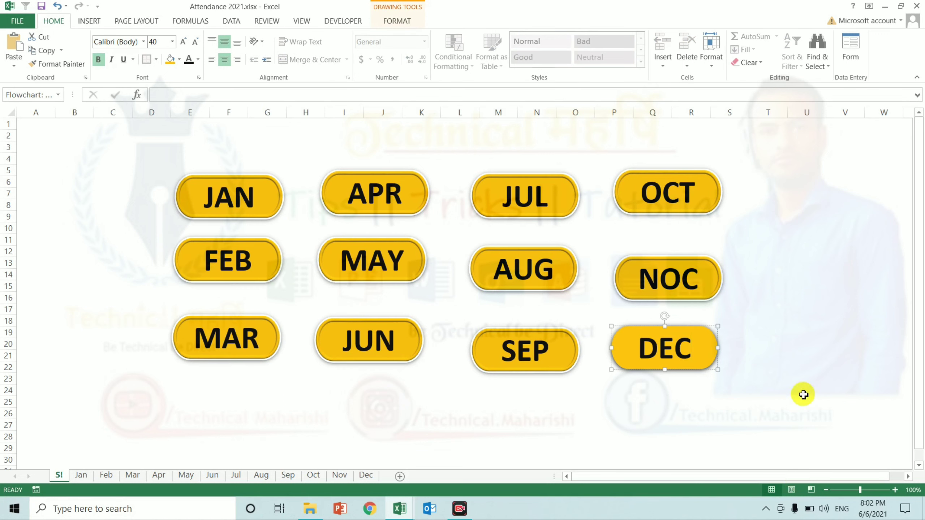
left_click(804, 379)
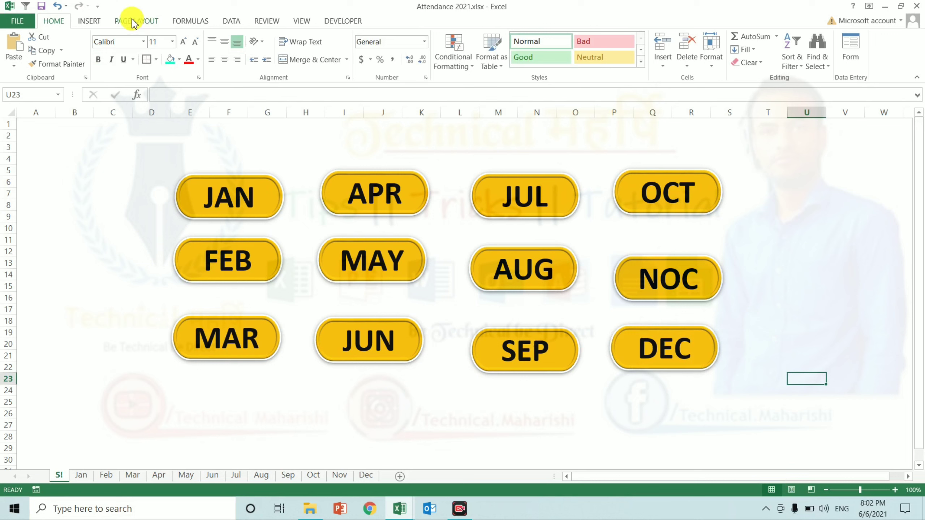
left_click(101, 22)
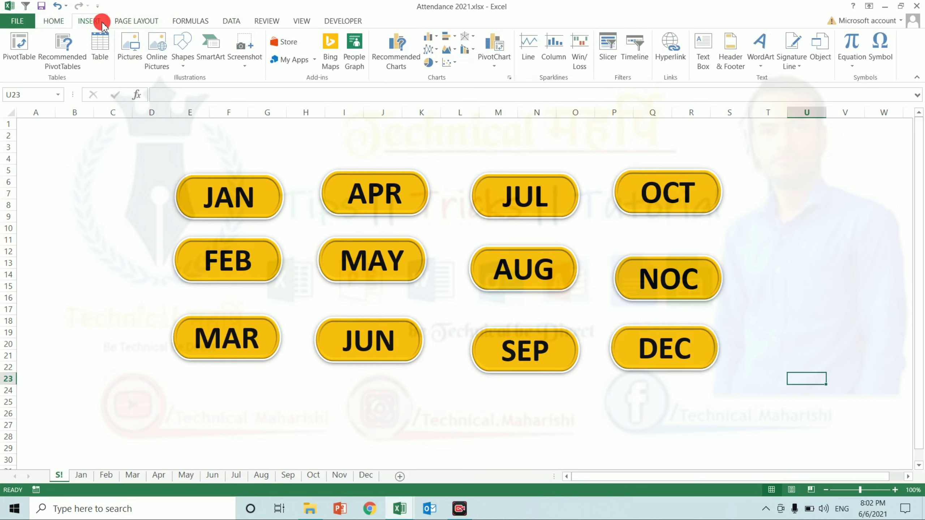
Step: Draw a rounded rectangle over all month buttons and send it behind them
left_click(182, 66)
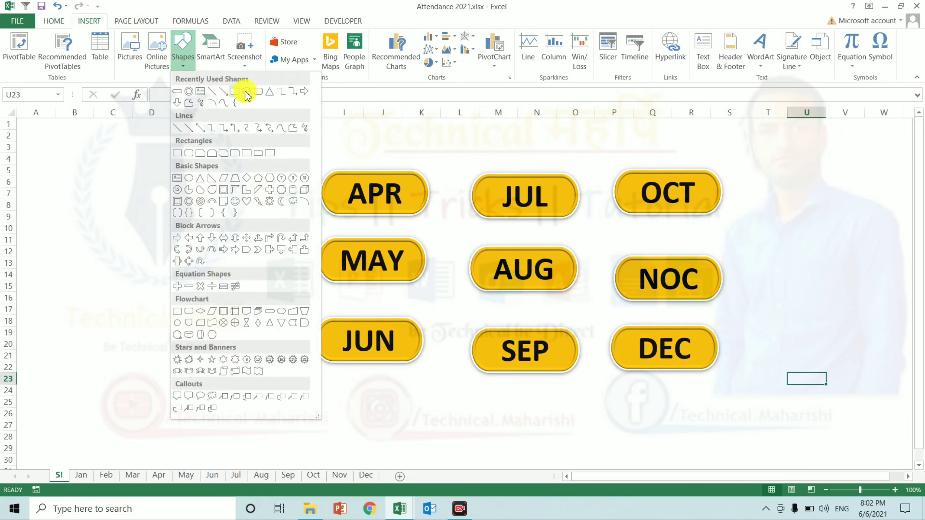
left_click(258, 91)
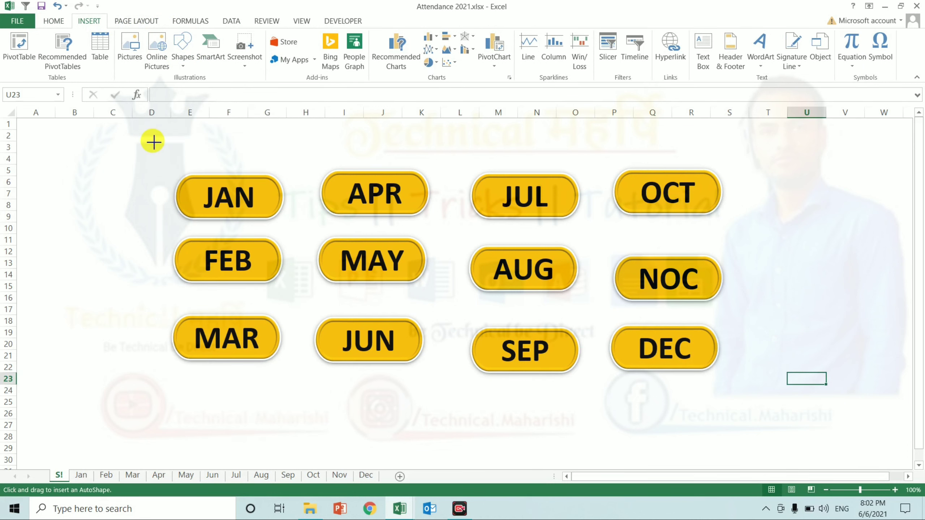
left_click_drag(153, 141, 749, 397)
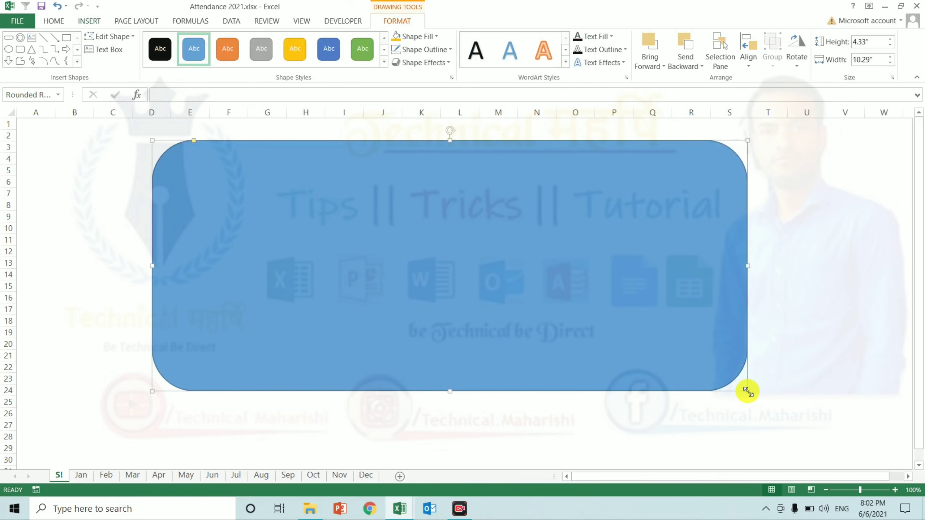
left_click_drag(748, 397, 747, 392)
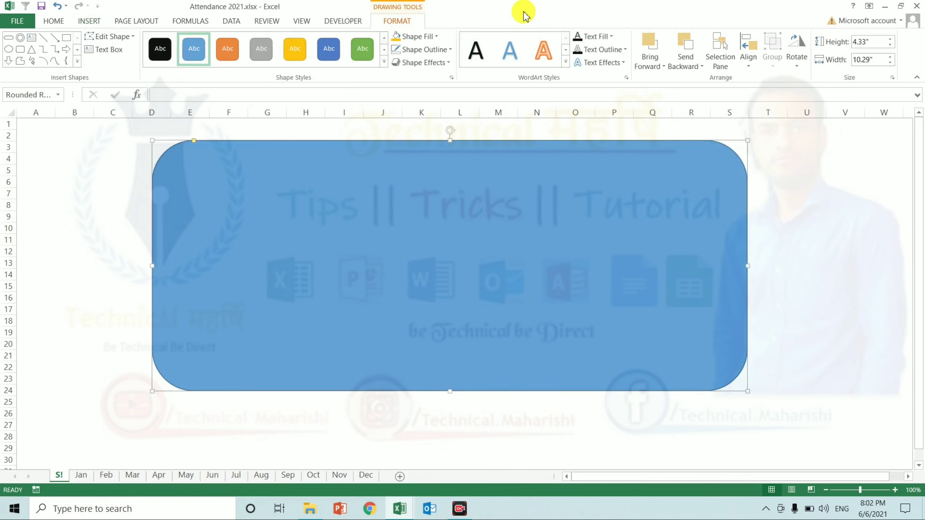
left_click(701, 67)
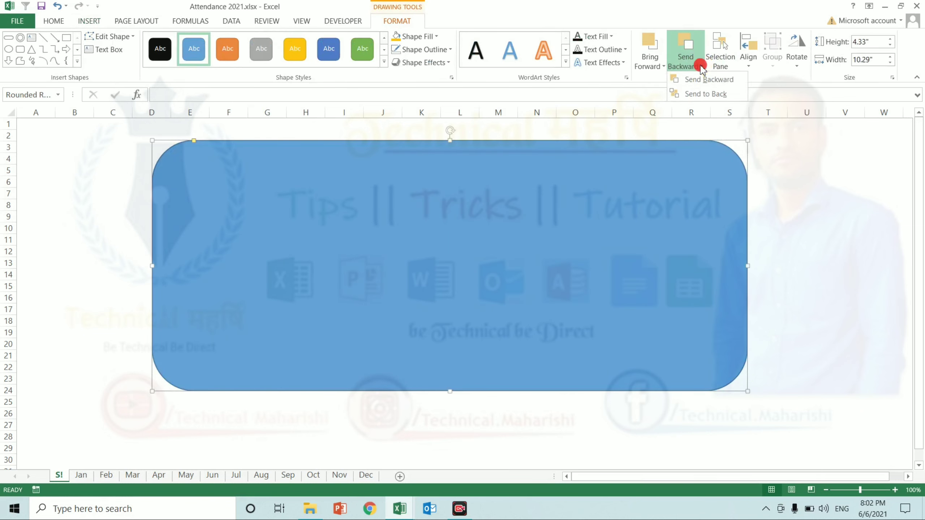
left_click(705, 94)
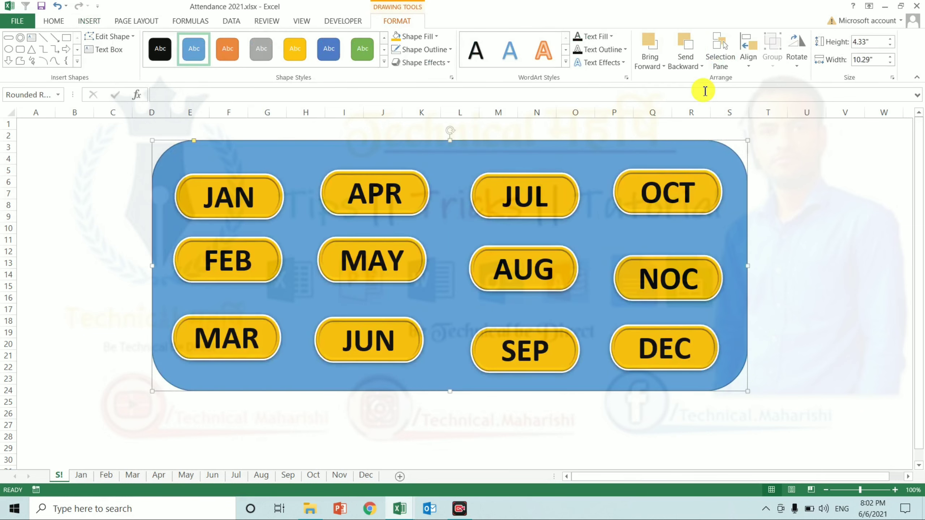
Step: Fill the panel light grey and give it a preset effect with a Slope bevel
left_click(419, 36)
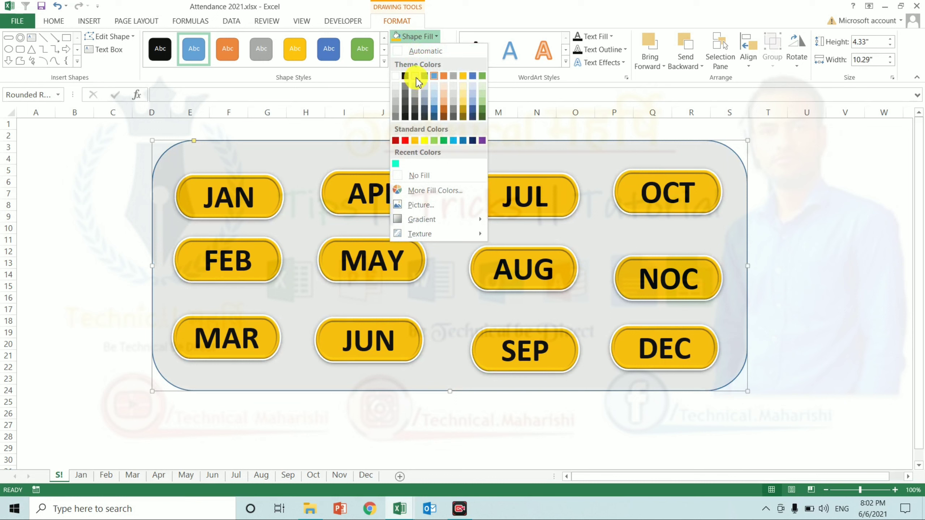
left_click(415, 77)
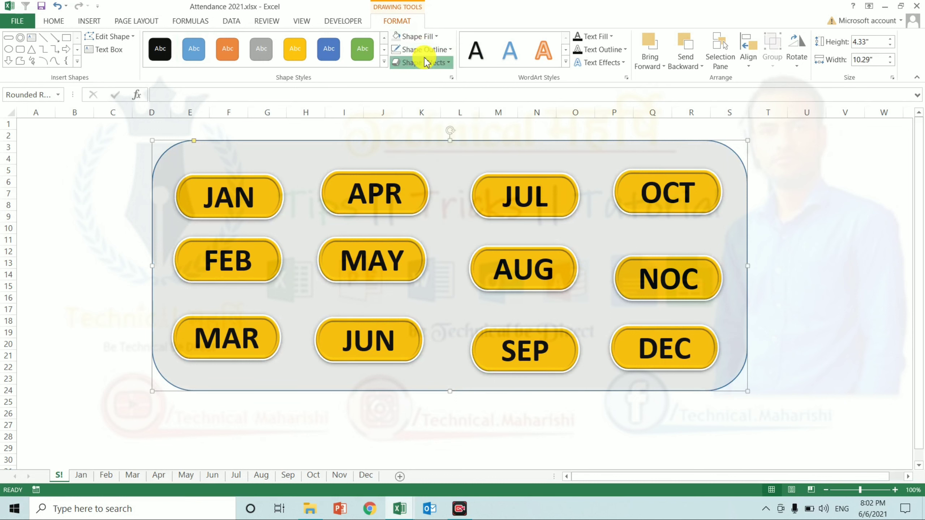
left_click(424, 62)
mouse_move(428, 83)
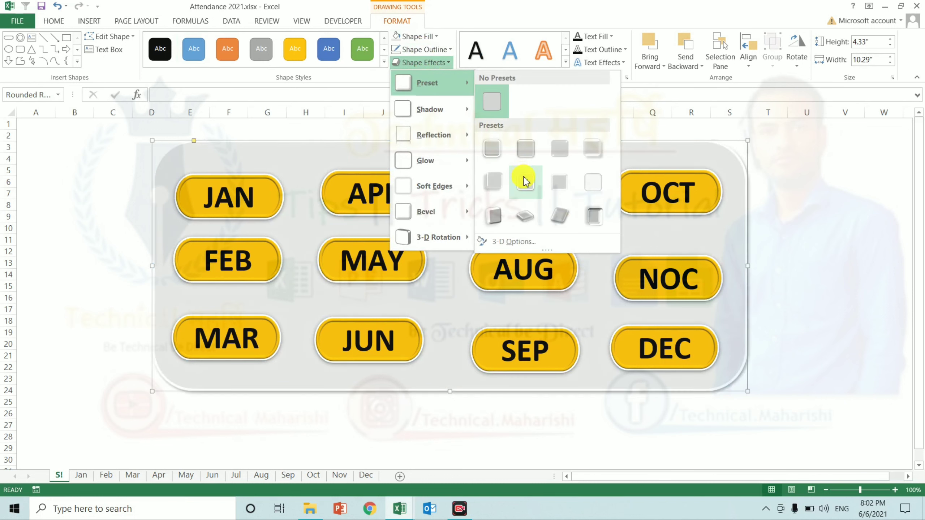
left_click(495, 151)
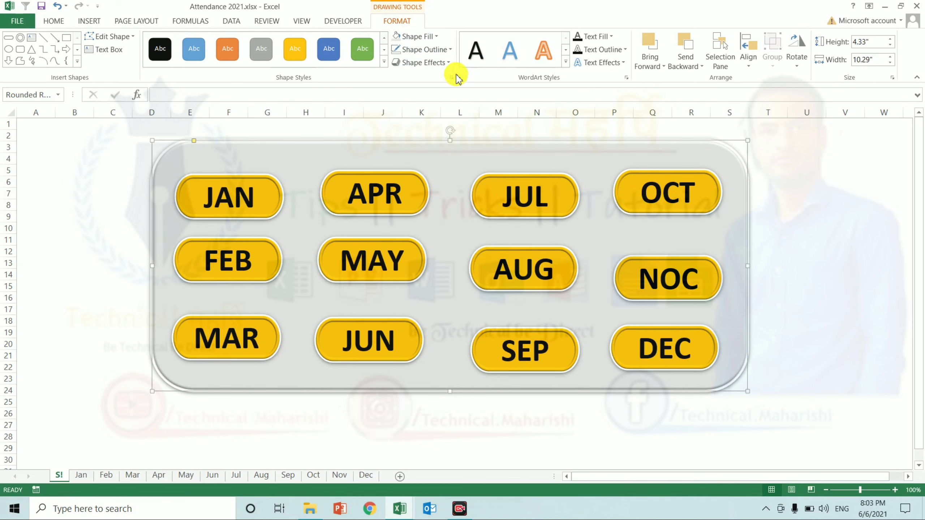
left_click(439, 64)
mouse_move(431, 211)
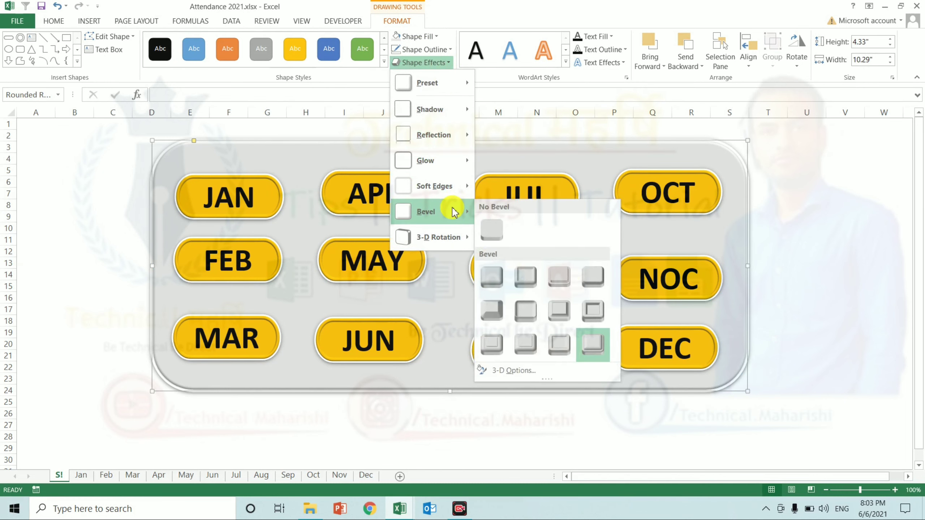
left_click(593, 312)
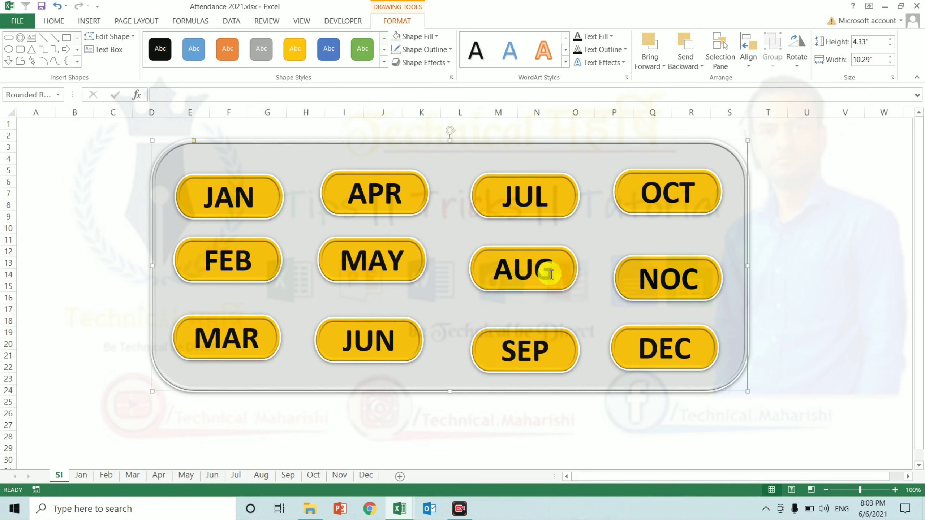
left_click(419, 63)
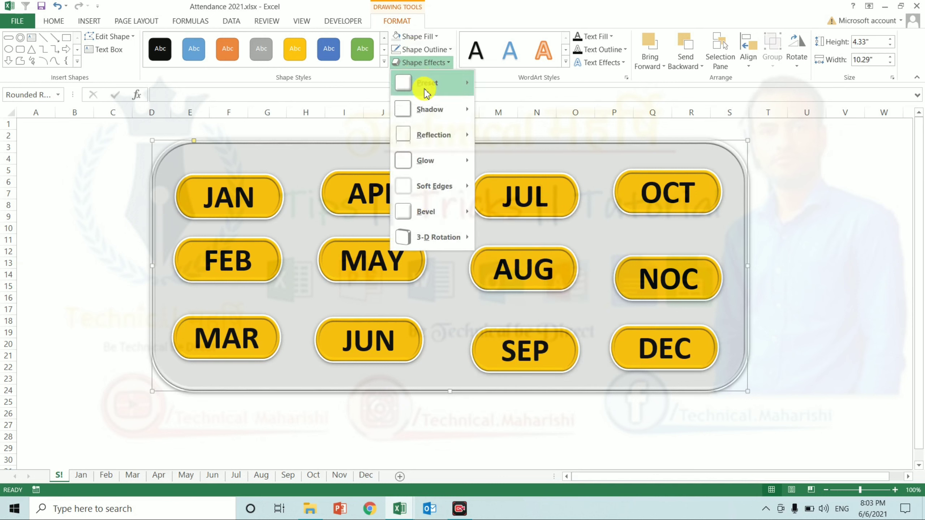
mouse_move(427, 83)
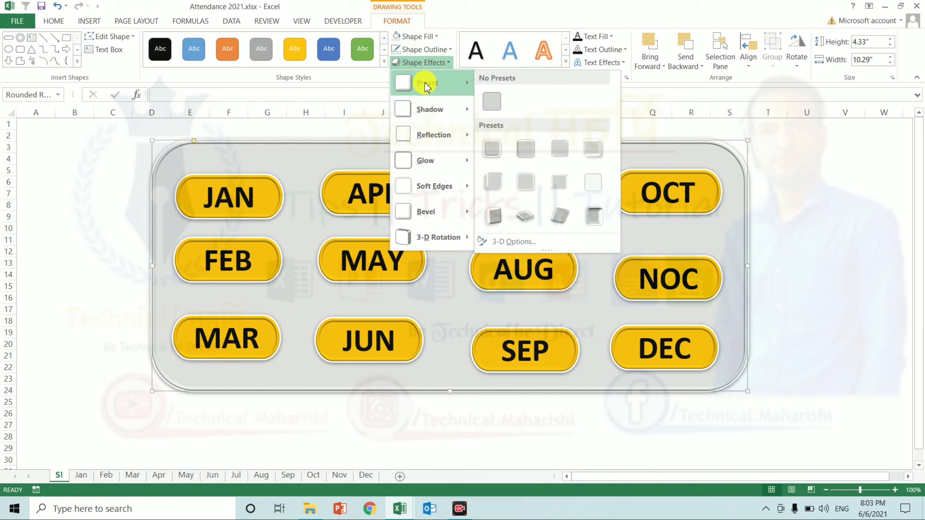
key("Escape")
key("Escape")
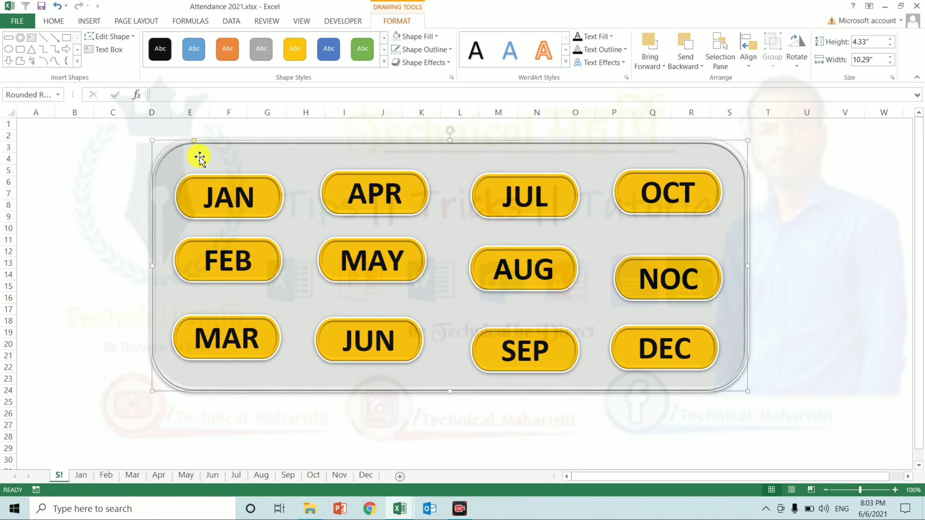
Step: Fill the menu panel with a radial yellow-to-green gradient and close the Format Shape pane
left_click(431, 36)
mouse_move(422, 219)
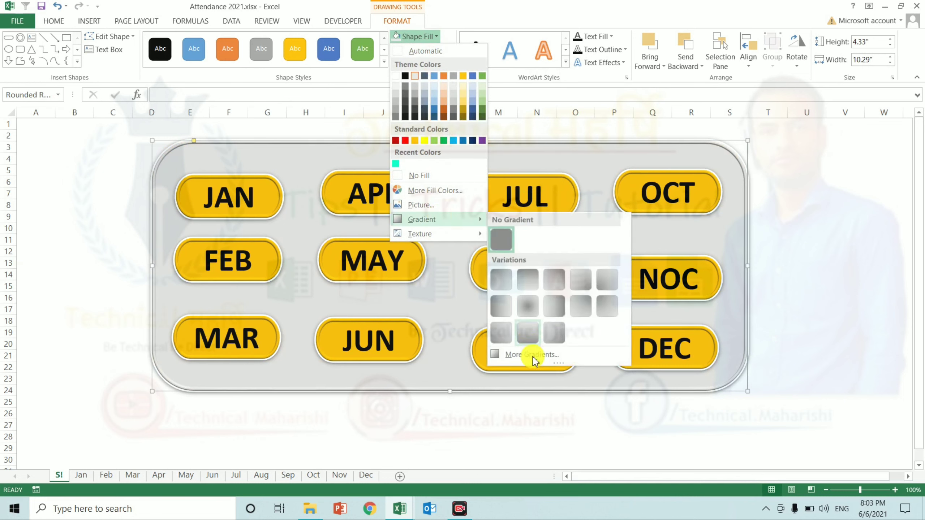
left_click(536, 355)
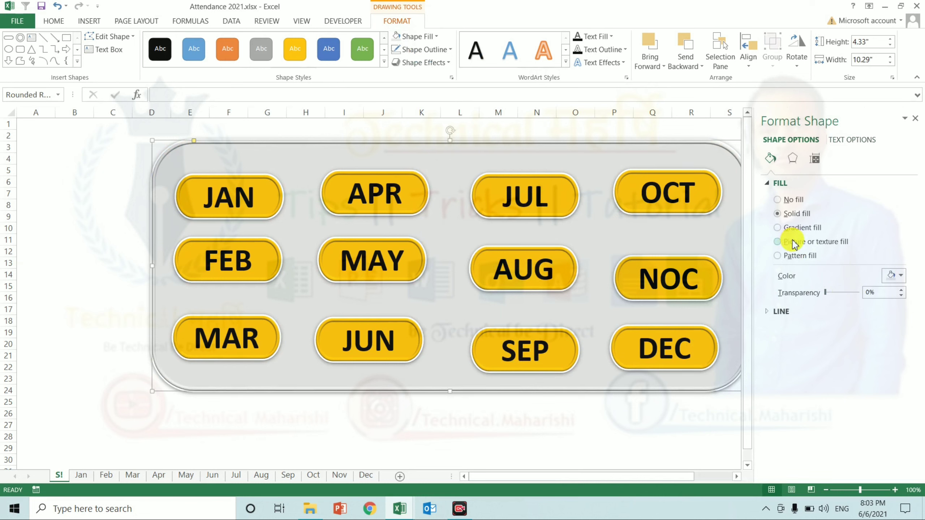
left_click(790, 228)
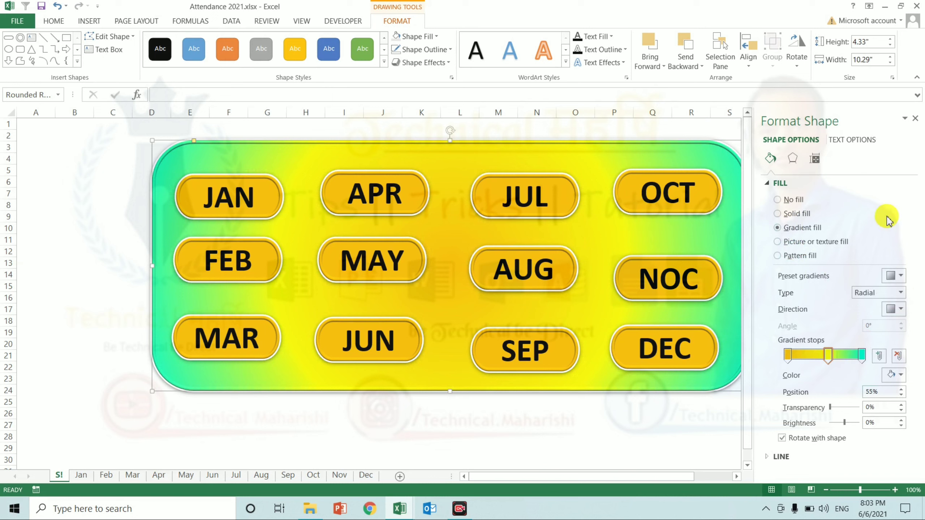
left_click(916, 118)
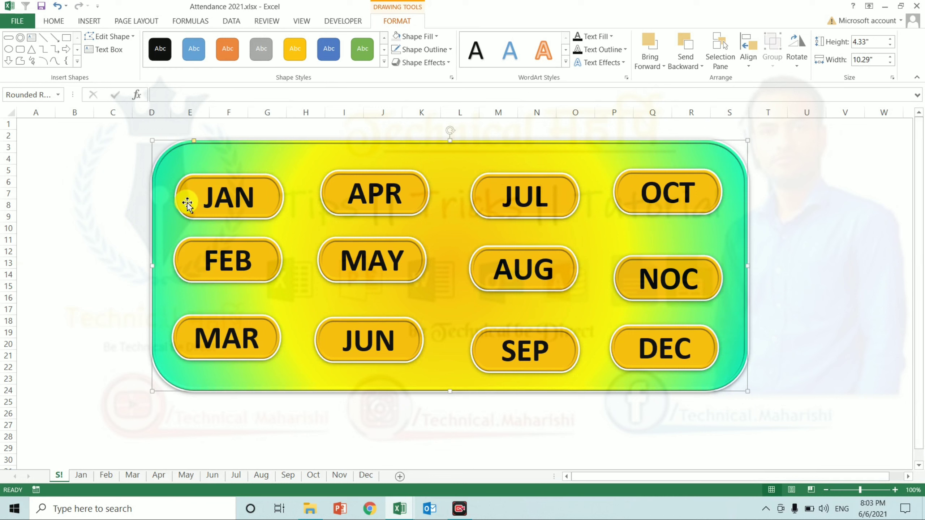
Step: Hyperlink the logo on the Jan sheet back to the S! sheet and follow it
left_click(81, 476)
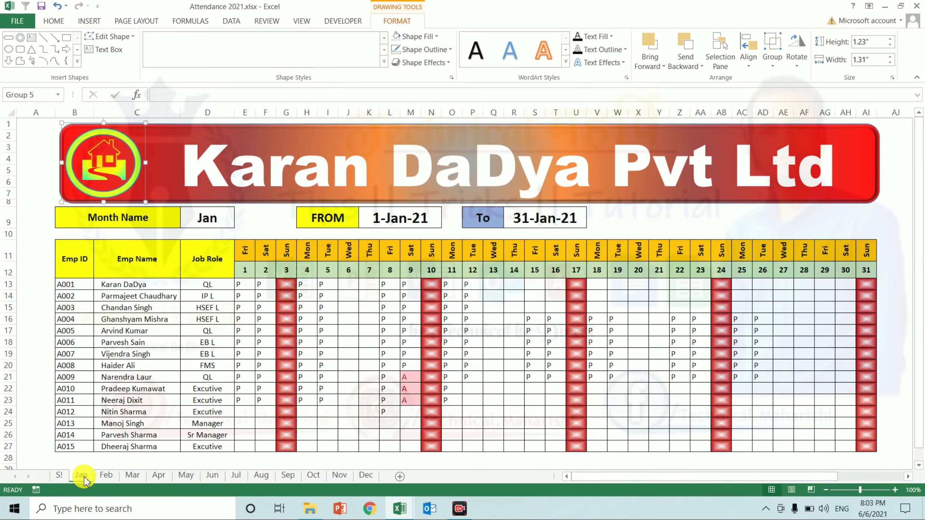
right_click(73, 177)
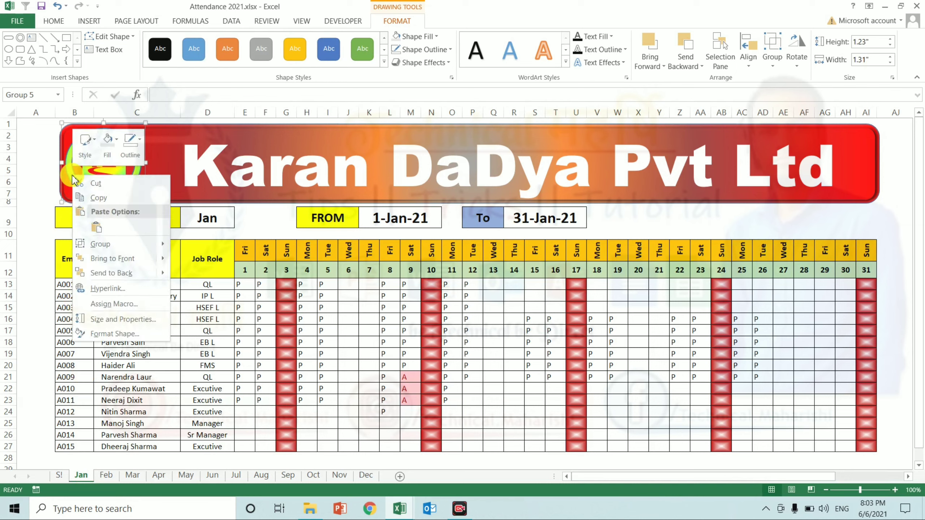
left_click(108, 289)
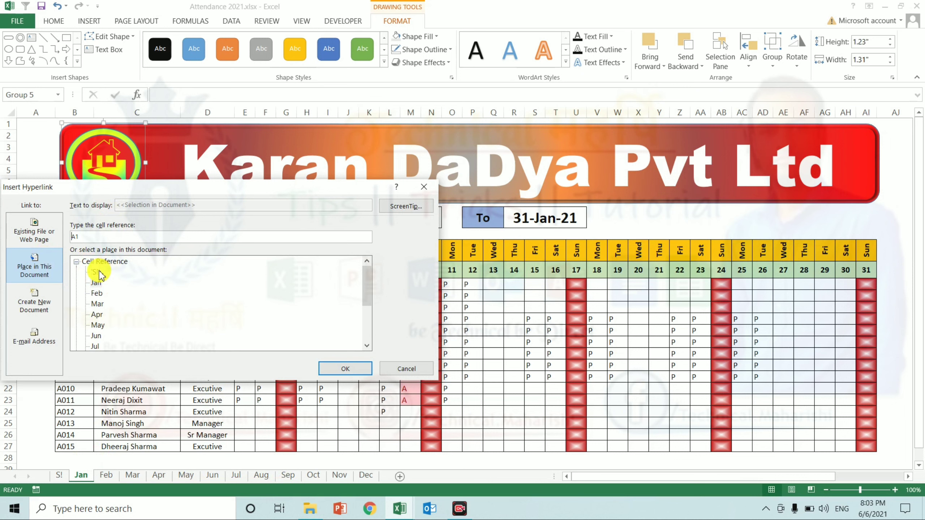
left_click(330, 368)
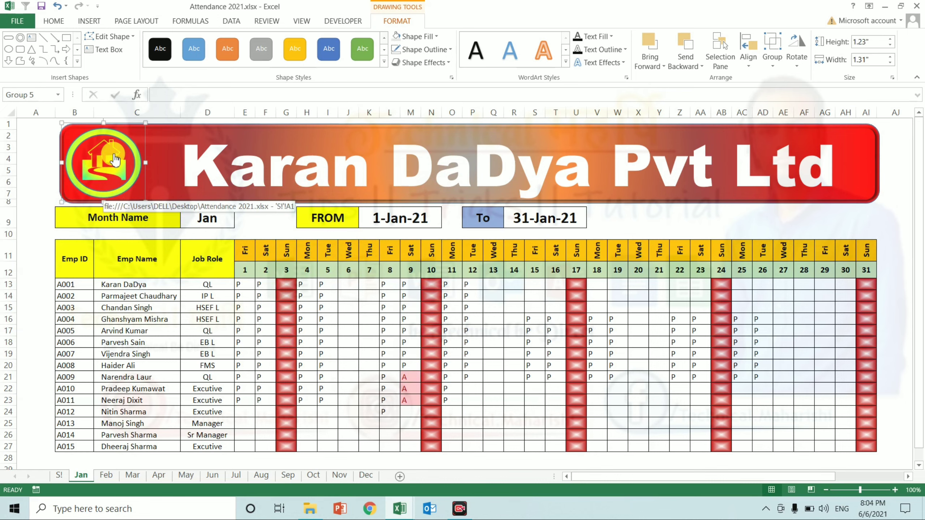
left_click(114, 159)
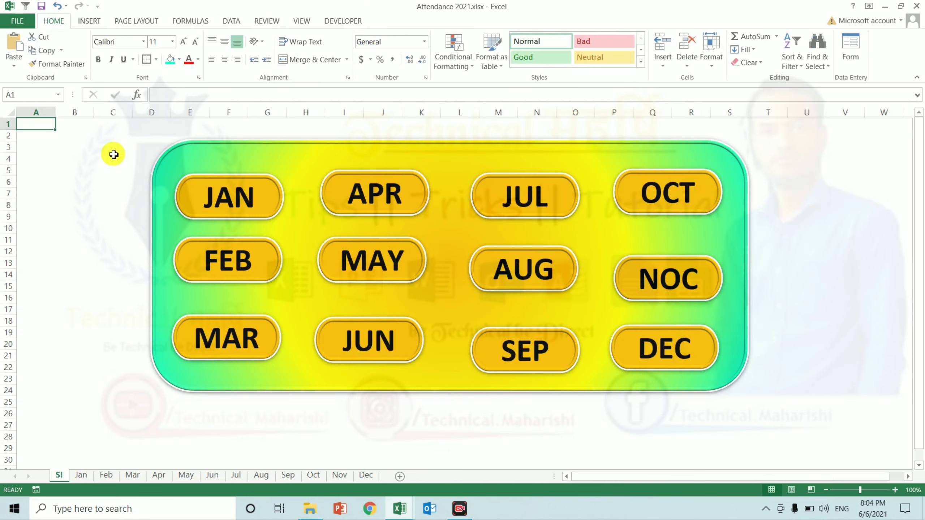
Step: Hyperlink the JAN button to the Jan sheet via Place in This Document
right_click(186, 193)
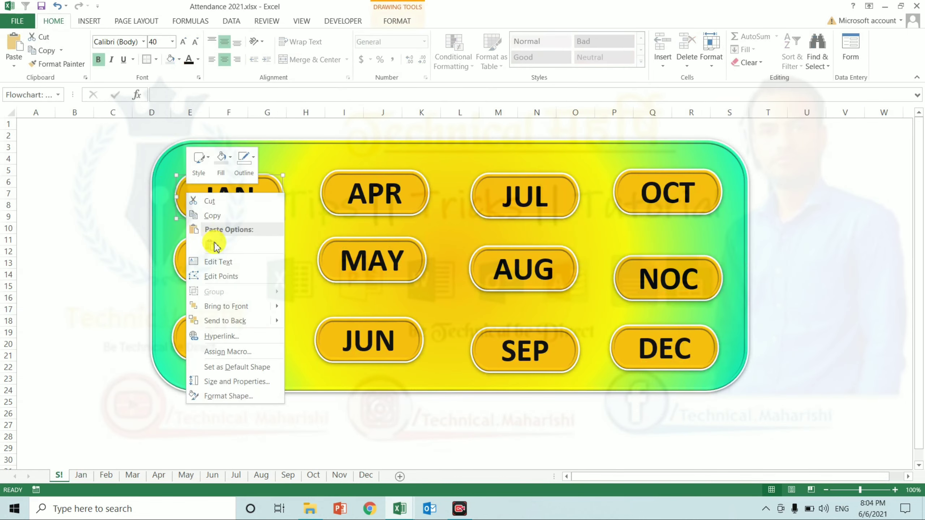
left_click(241, 331)
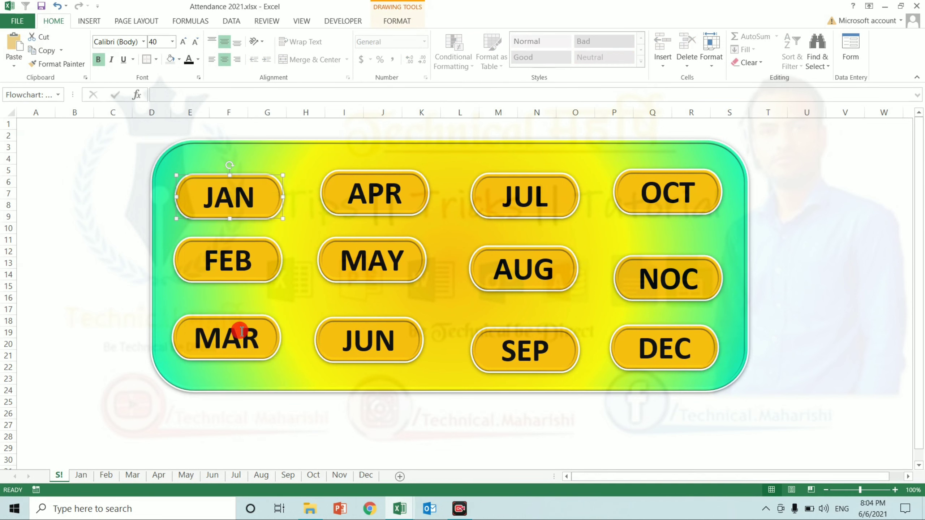
left_click(116, 325)
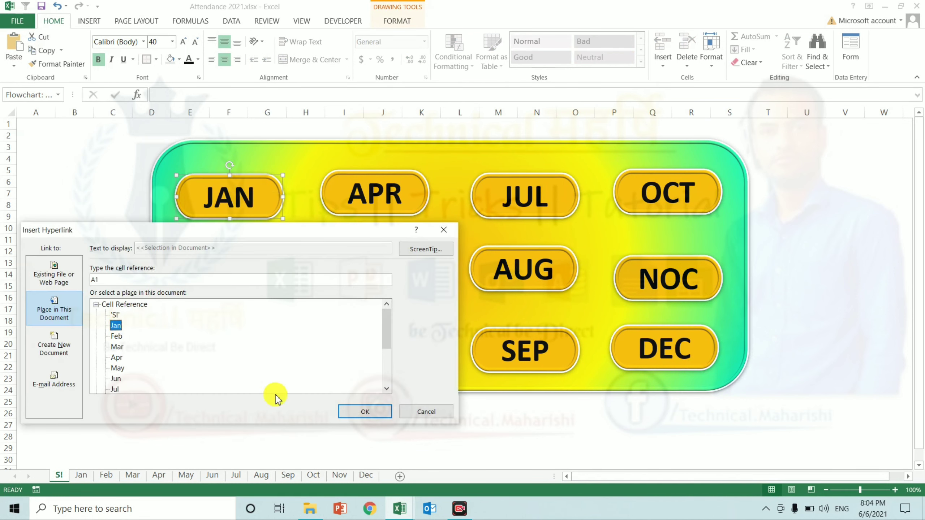
left_click(358, 407)
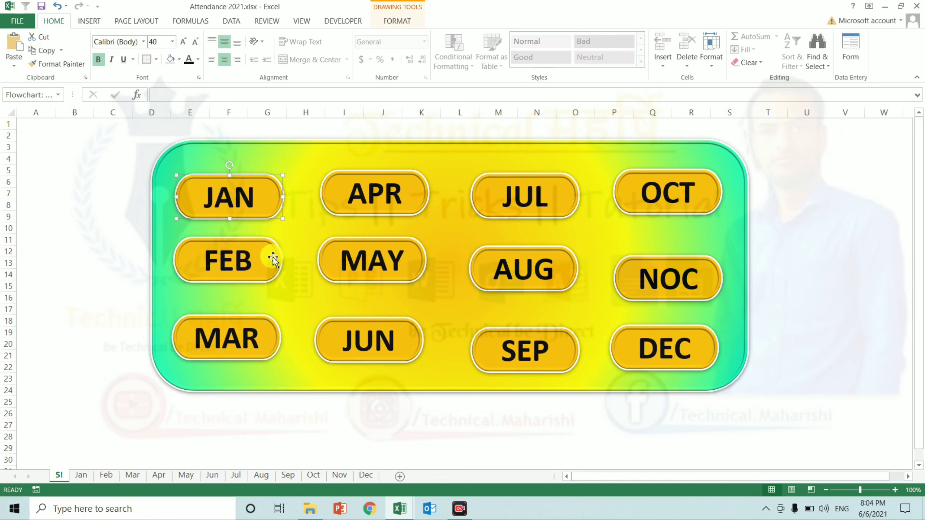
left_click(268, 260)
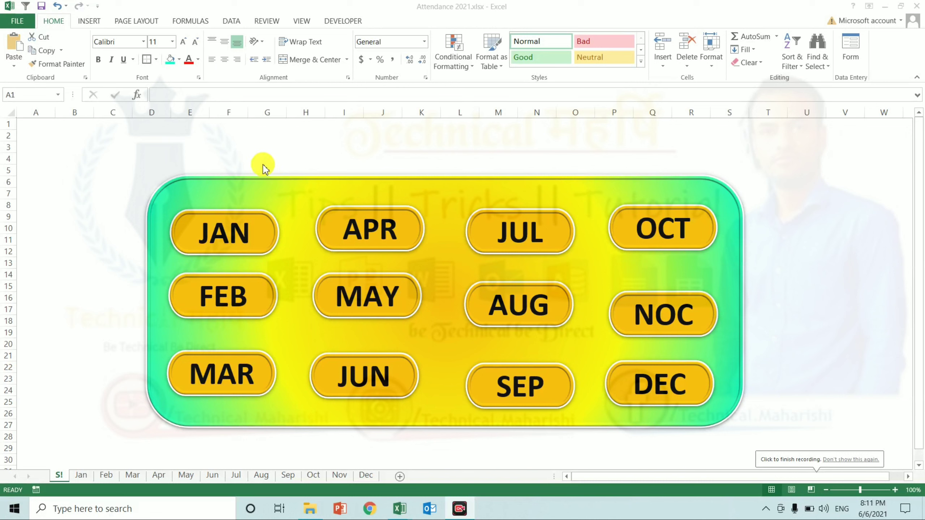
Step: Draw a Bevel shape as a title bar above the month panel
left_click(86, 20)
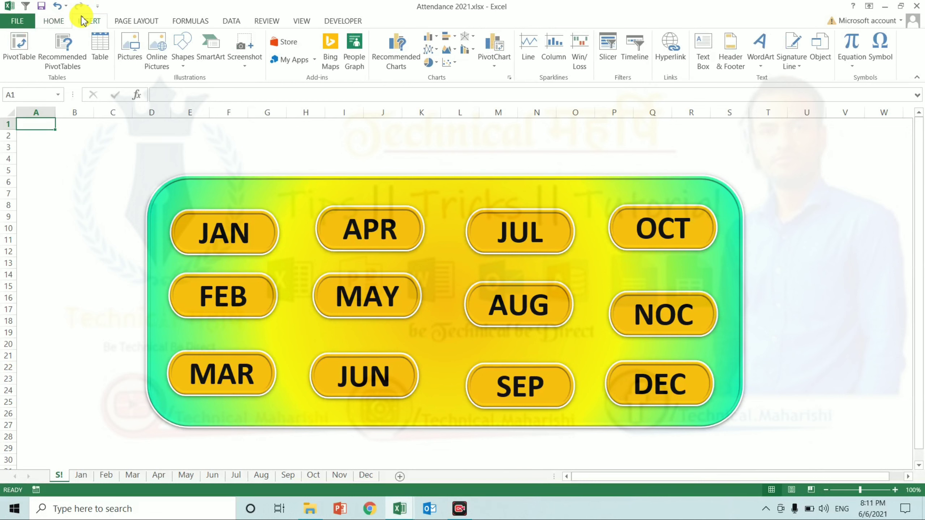
left_click(182, 58)
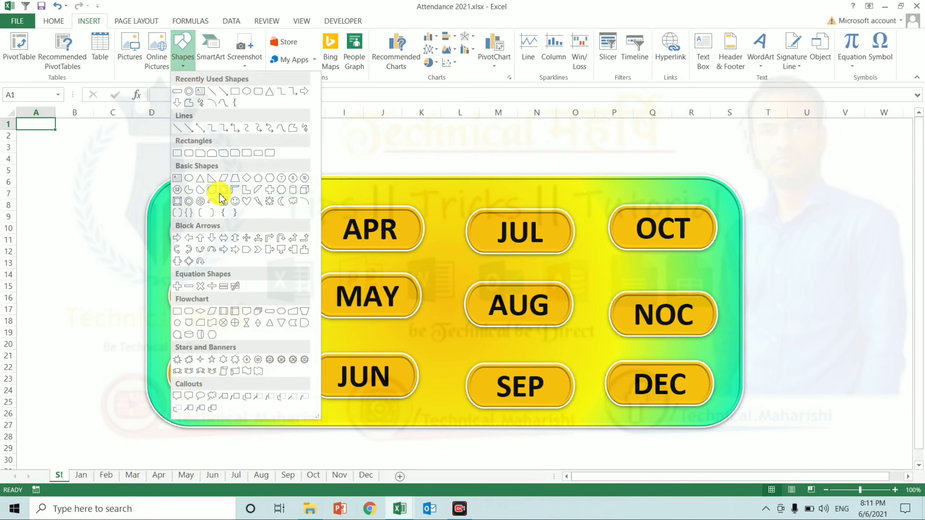
left_click(177, 202)
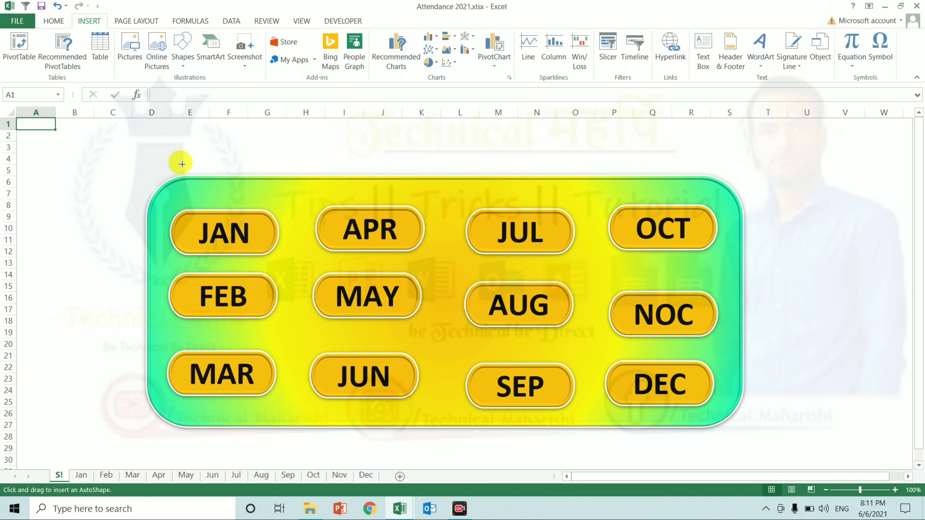
mouse_move(178, 132)
left_mouse_down()
mouse_move(372, 191)
mouse_move(718, 176)
mouse_move(677, 157)
left_mouse_up()
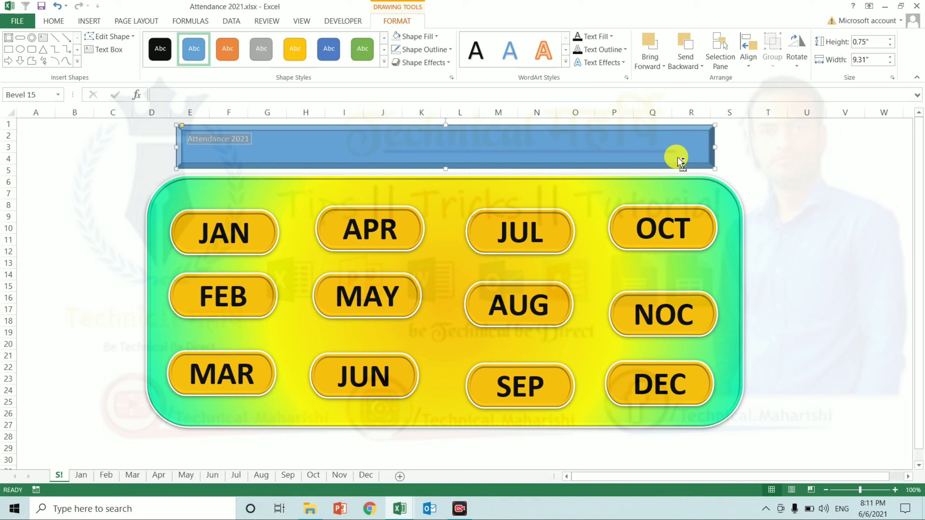
Step: Make the 'Attendance 2021' title bold, centred both ways, and 36 pt
key("ctrl+shift+period")
key("ctrl+shift+period")
key("ctrl+b")
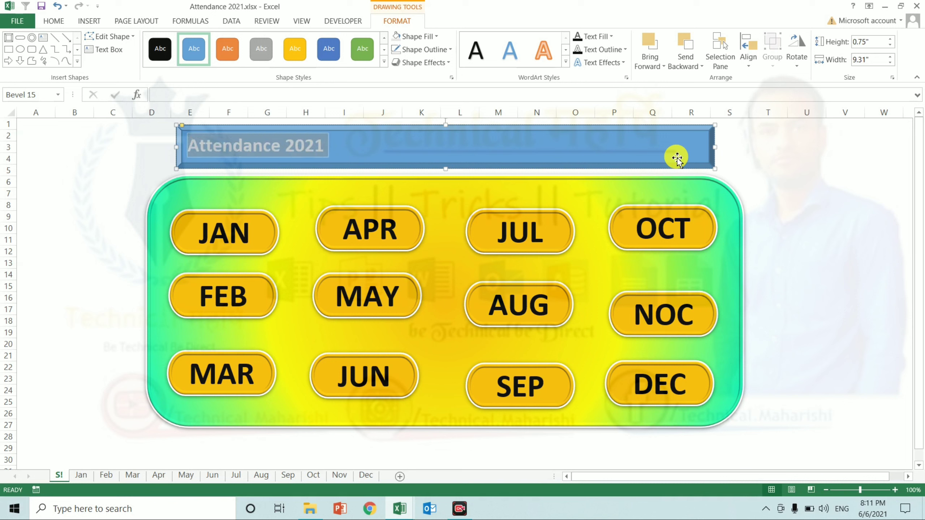
left_click(53, 20)
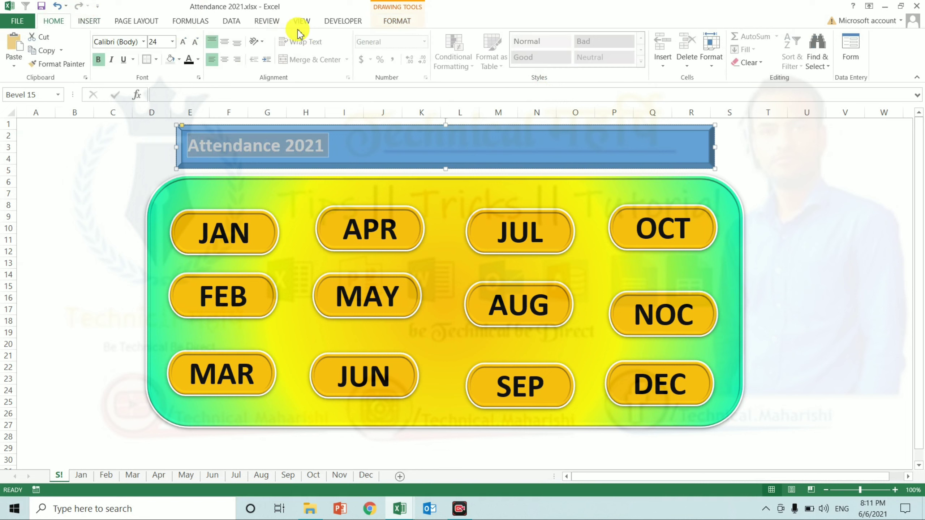
left_click(225, 42)
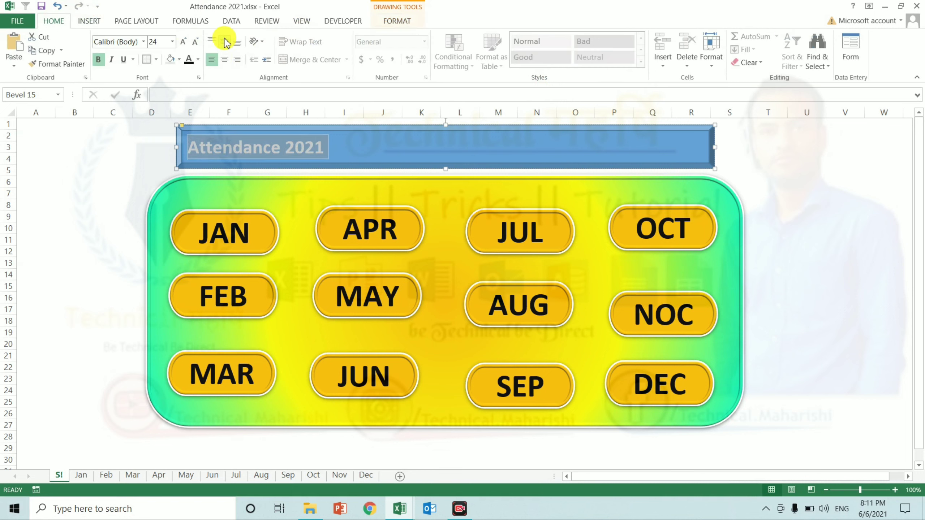
left_click(227, 59)
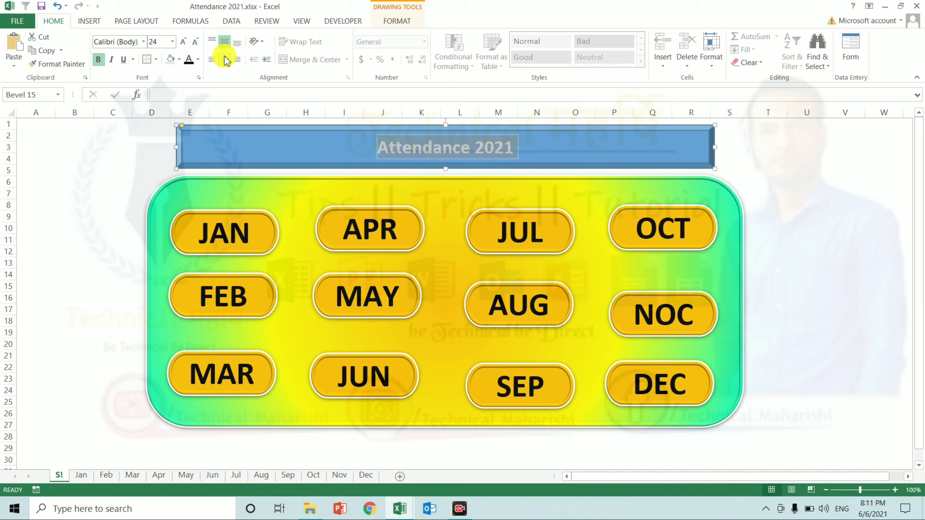
left_click(185, 43)
left_click(185, 43)
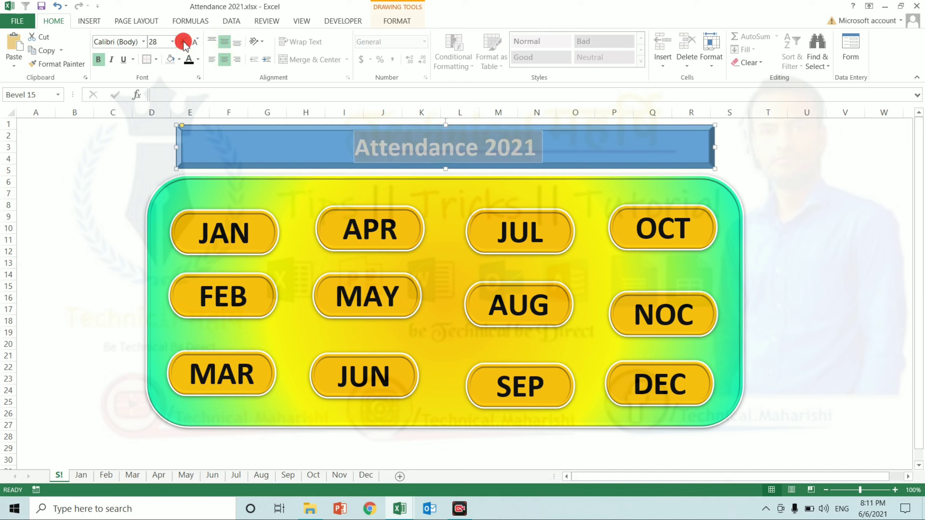
left_click(185, 43)
left_click(241, 152)
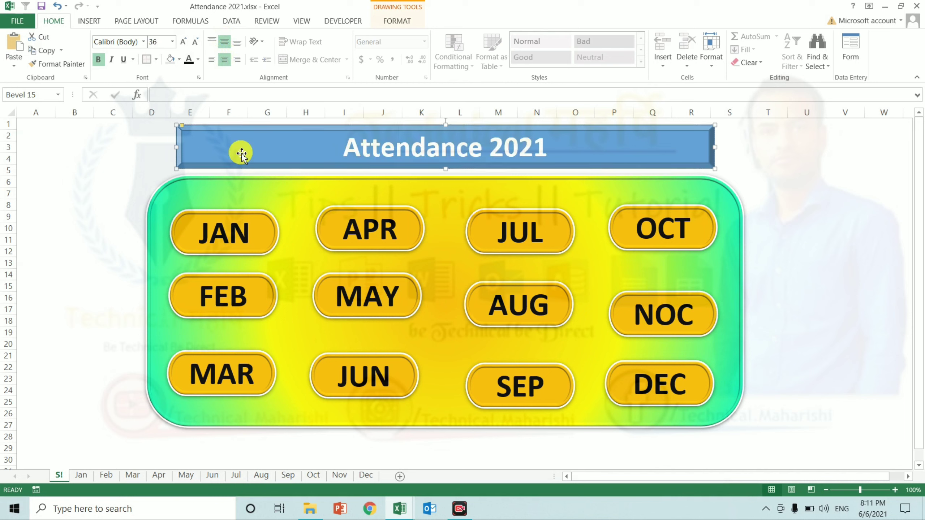
left_click(407, 21)
left_click(431, 37)
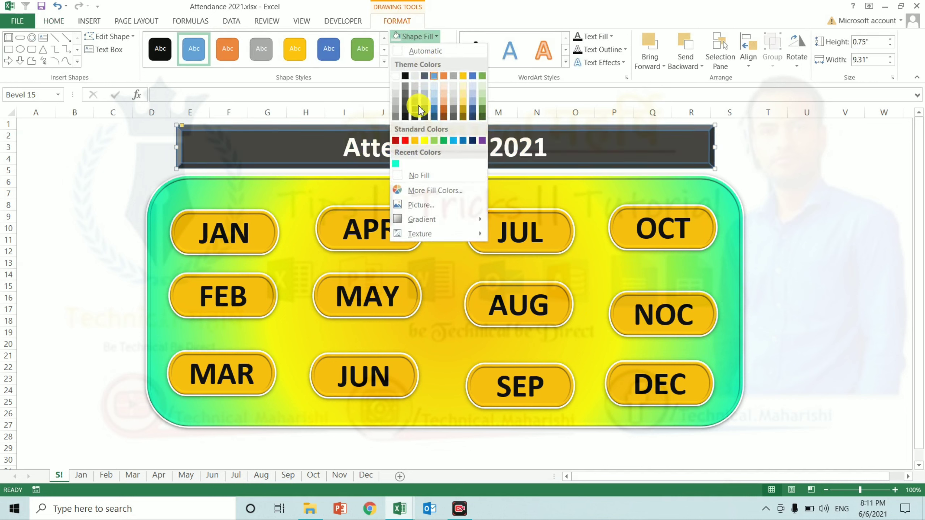
mouse_move(423, 220)
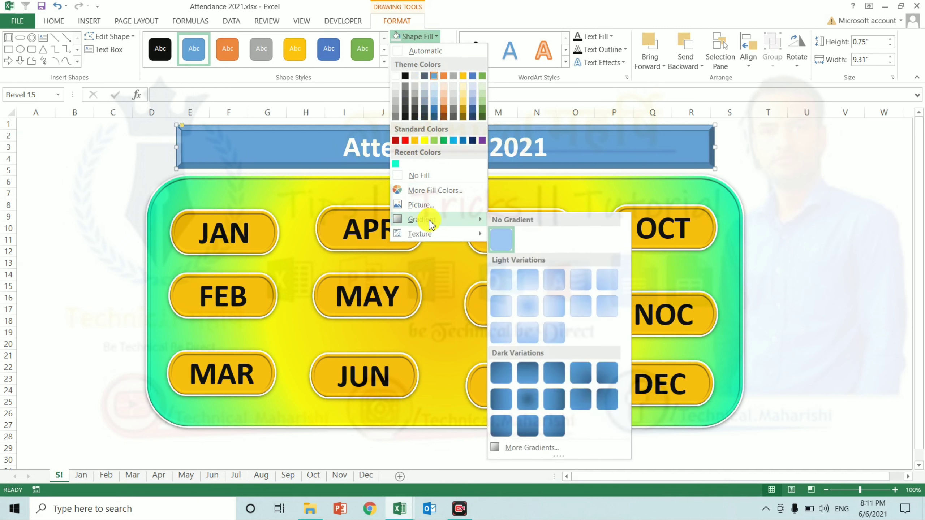
Step: Give the title bar a green-yellow gradient fill radiating from the top right corner
left_click(548, 444)
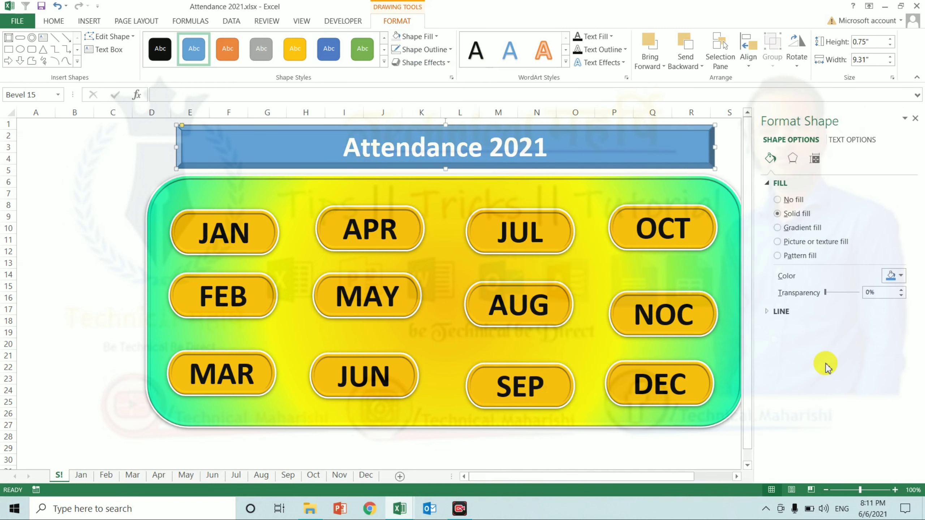
left_click(797, 229)
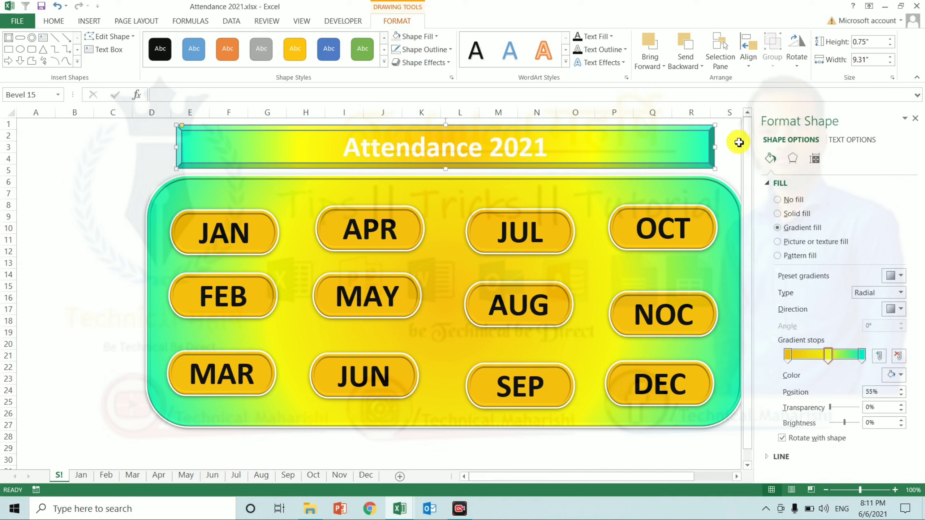
left_click(901, 310)
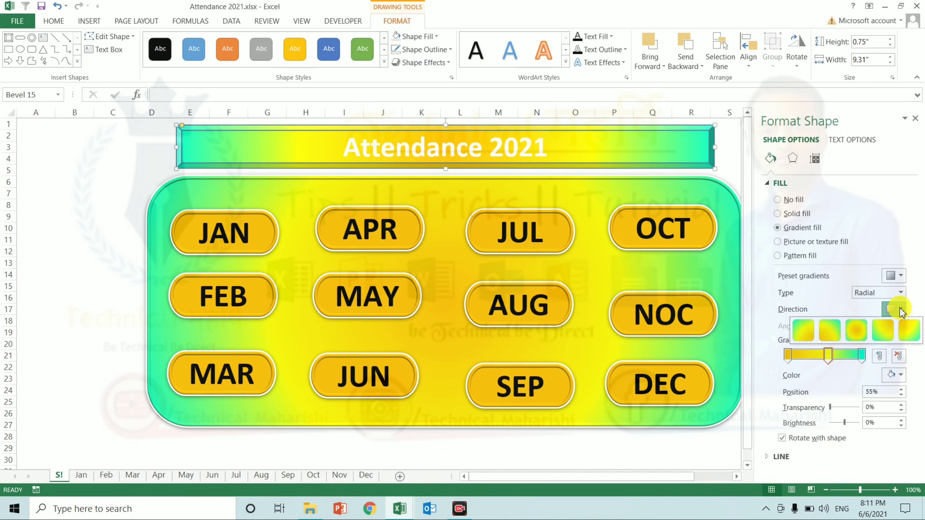
left_click(883, 330)
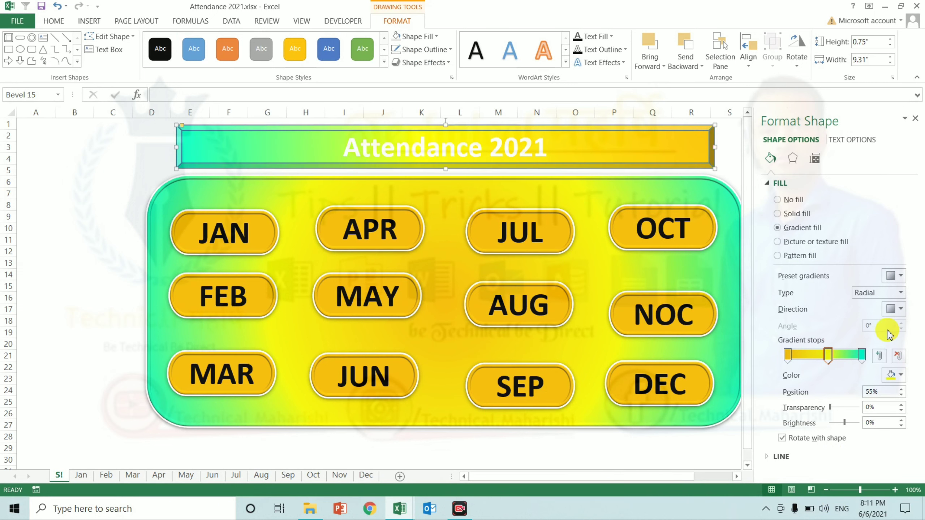
Step: Make the Attendance 2021 title text bold and black
left_click(475, 60)
key("ctrl+b")
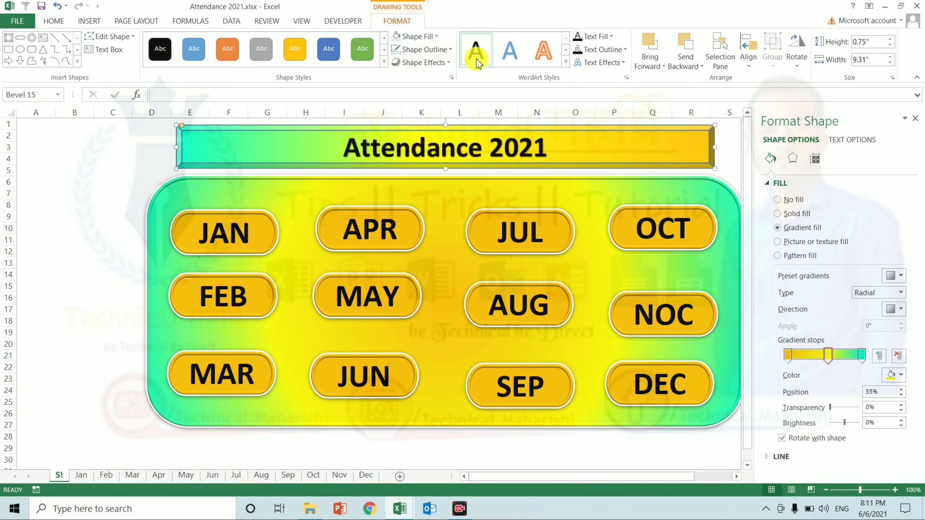
left_click(915, 119)
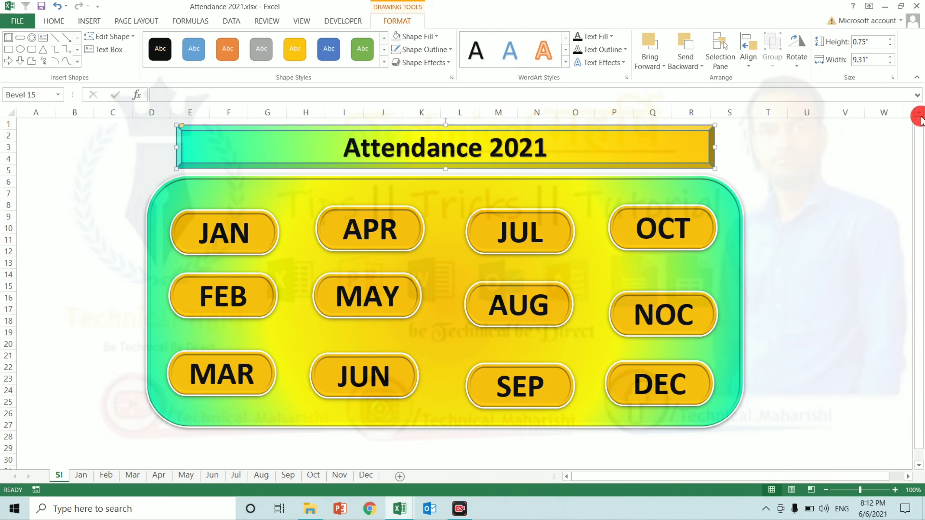
Step: Test the APR button's link, return via the logo, then test the SEP button
left_click(357, 248)
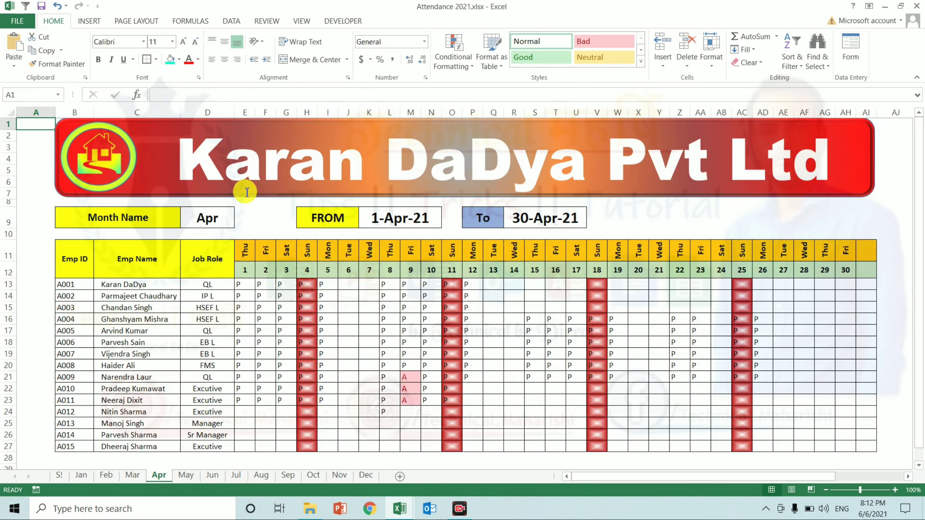
left_click(125, 176)
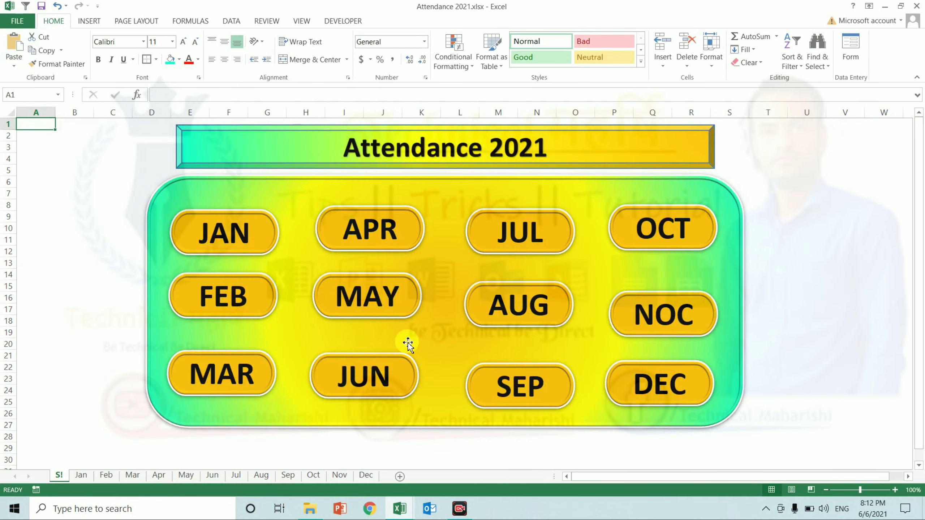
left_click(515, 382)
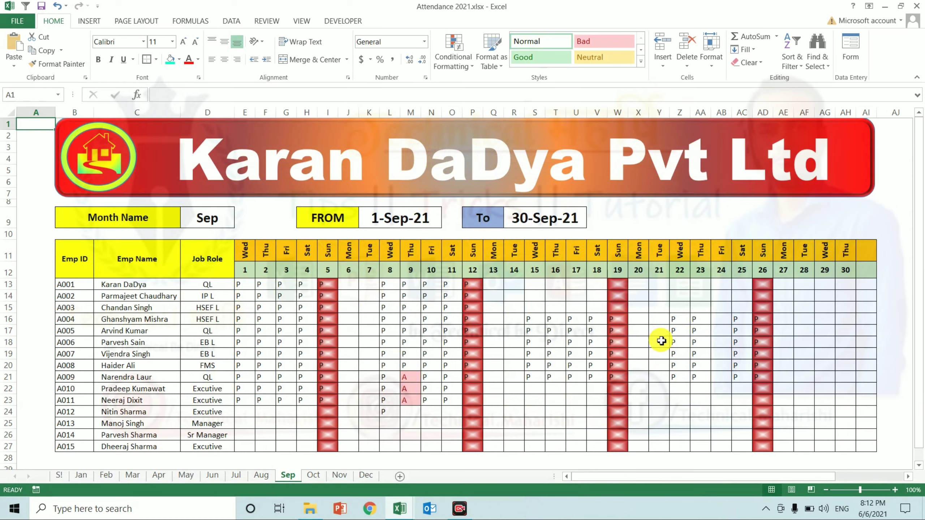
Step: Browse across the Sep sheet's columns, then switch to the finished Attendance Sheet.xlsx workbook
key("Right")
key("Right")
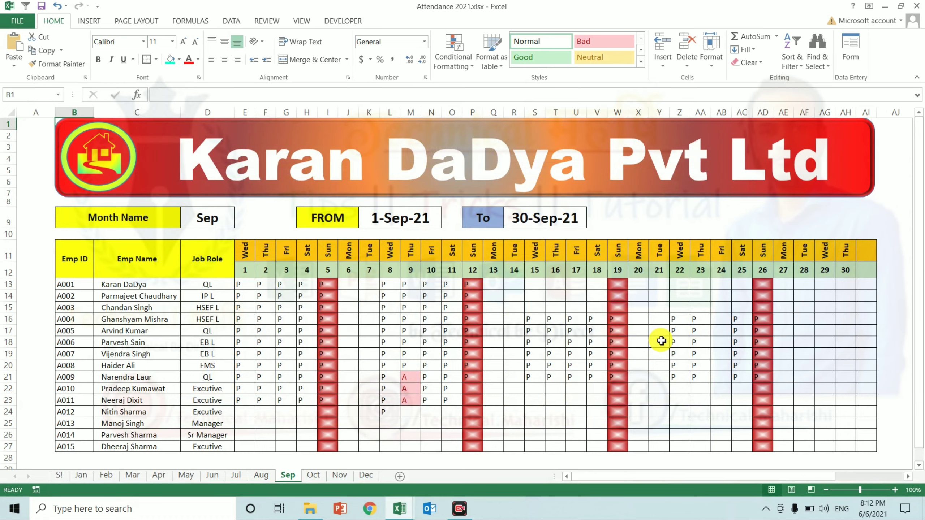
key("Right")
key("Right")
key("Right")
key("Right")
key("Right")
key("Right")
key("Right")
key("Right")
key("Right")
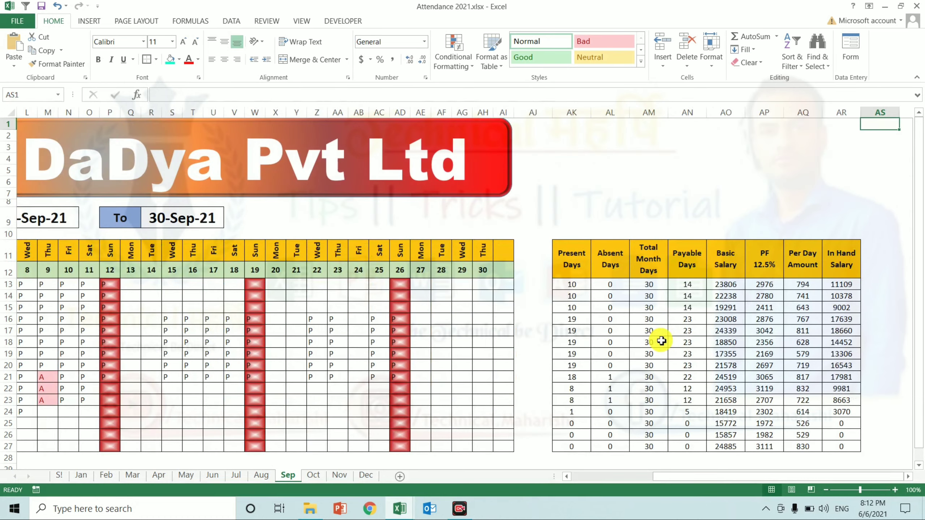
key("Left")
key("Left")
key("Left")
key("Left")
key("Left")
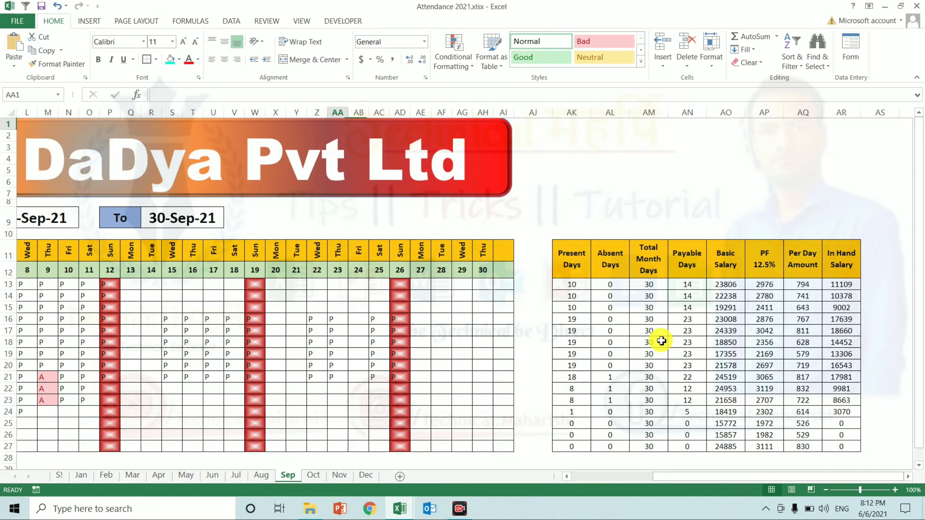
key("Left")
key("Left")
key("Left")
key("Left")
key("Left")
key("Left")
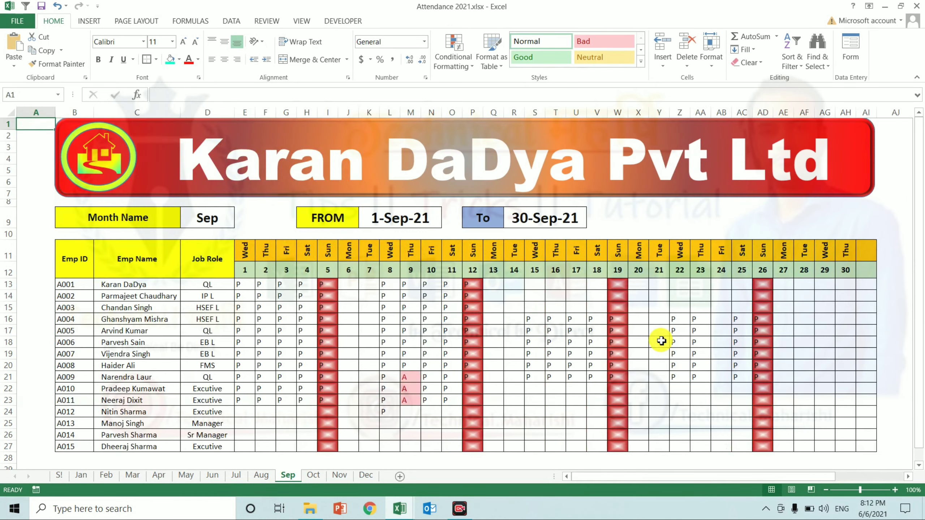
key("alt+Tab")
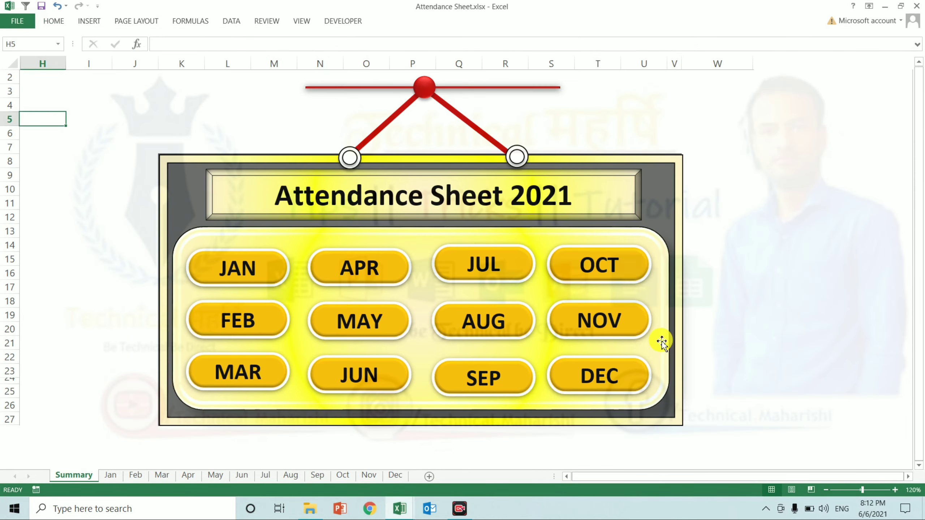